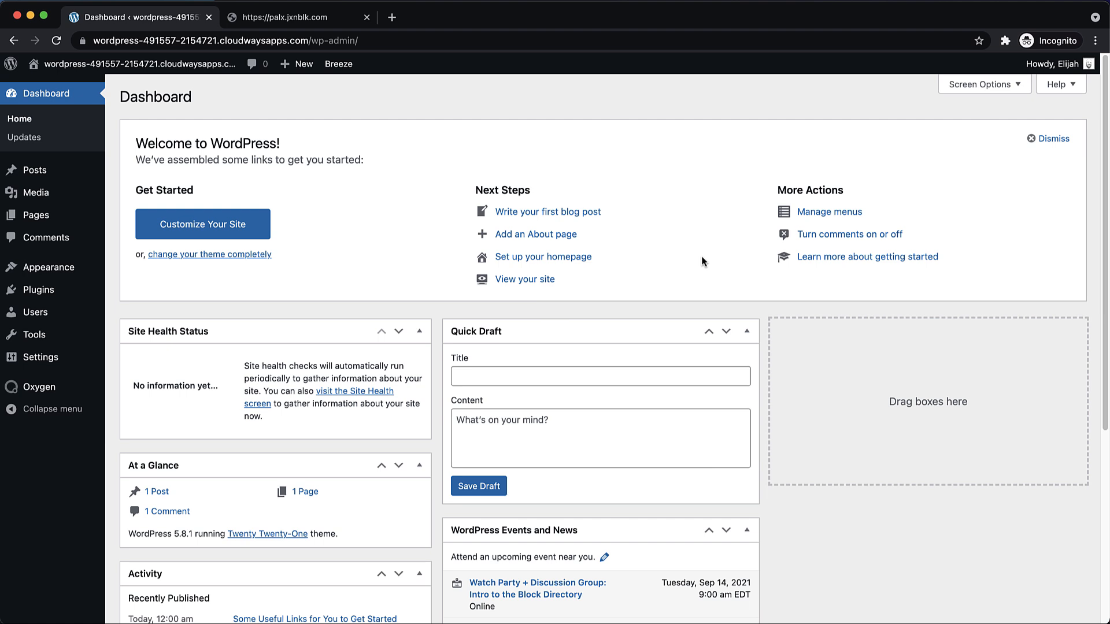
Step: Create a new WordPress page titled "Home" and publish it
key(ctrl+space)
click(36, 215)
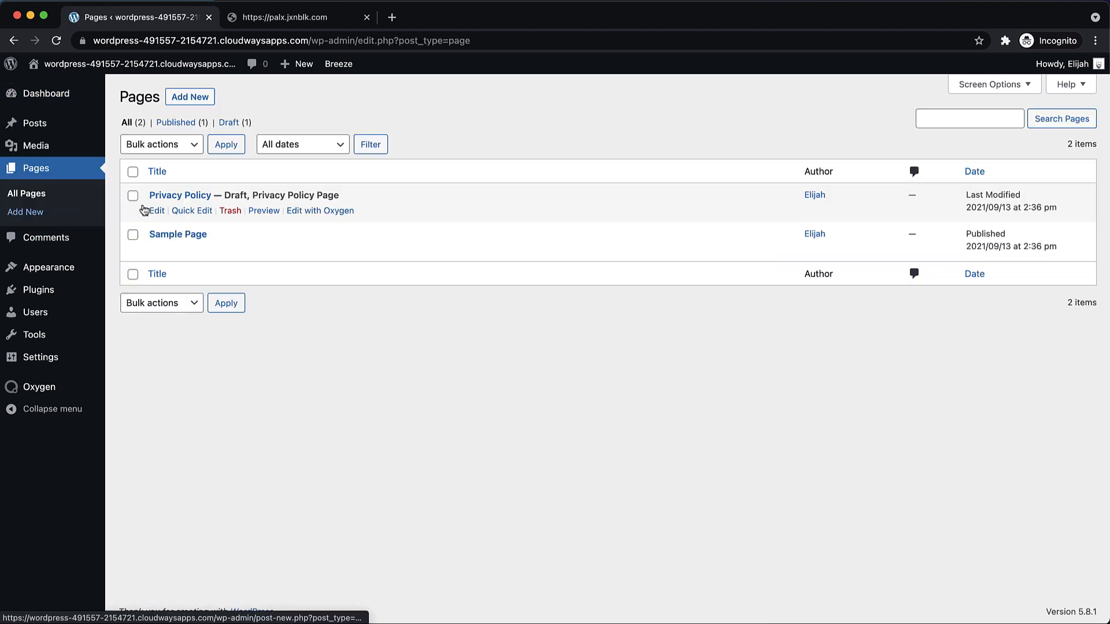
click(203, 102)
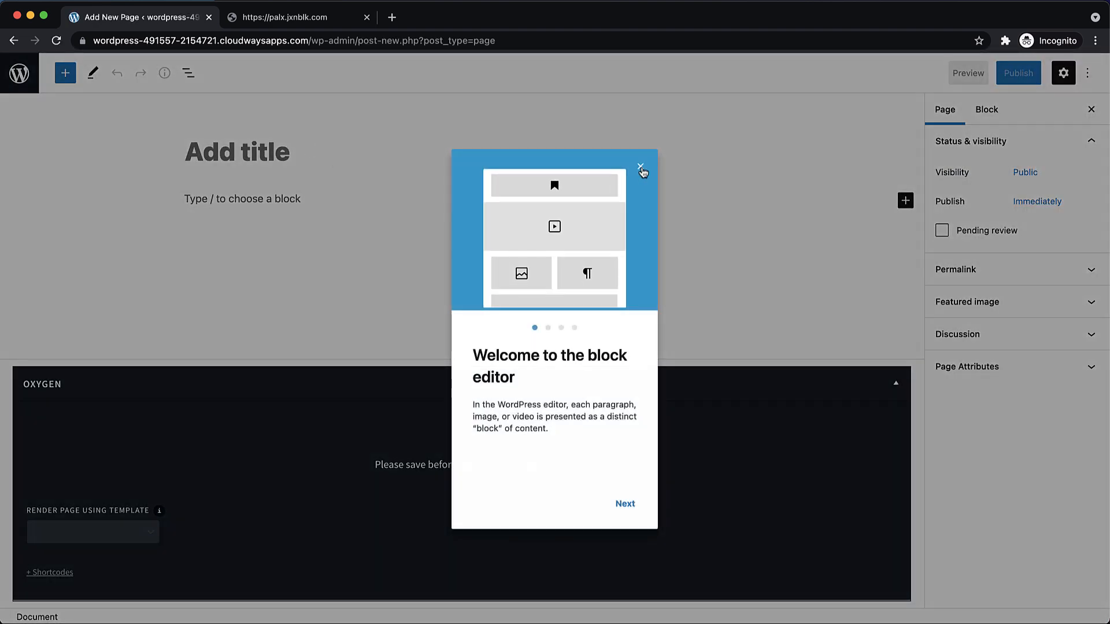
click(640, 171)
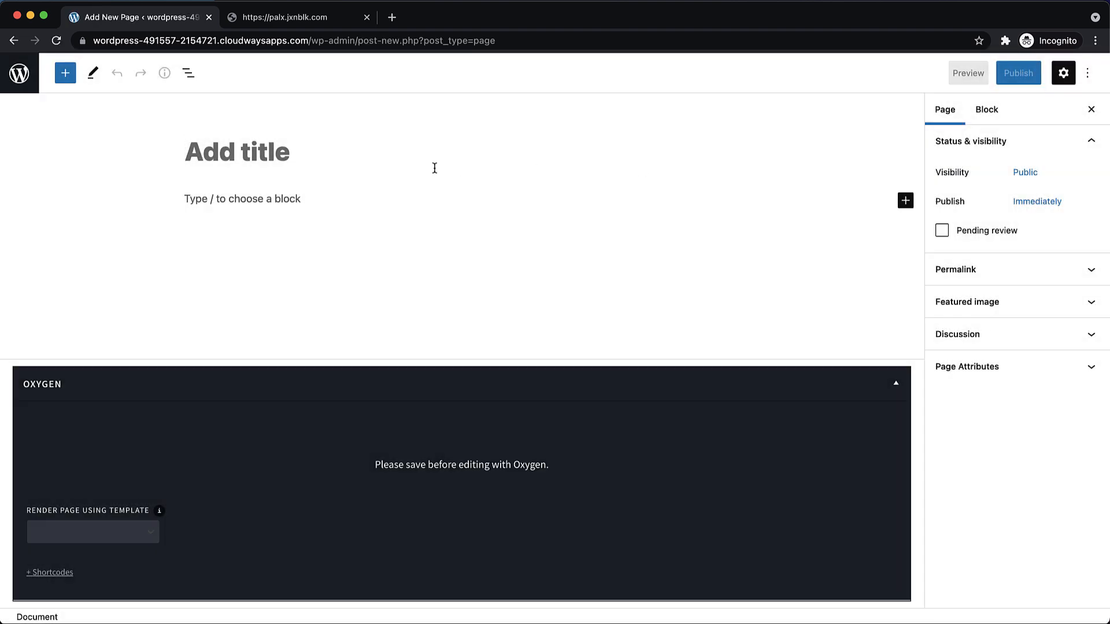
text(Home)
click(1007, 80)
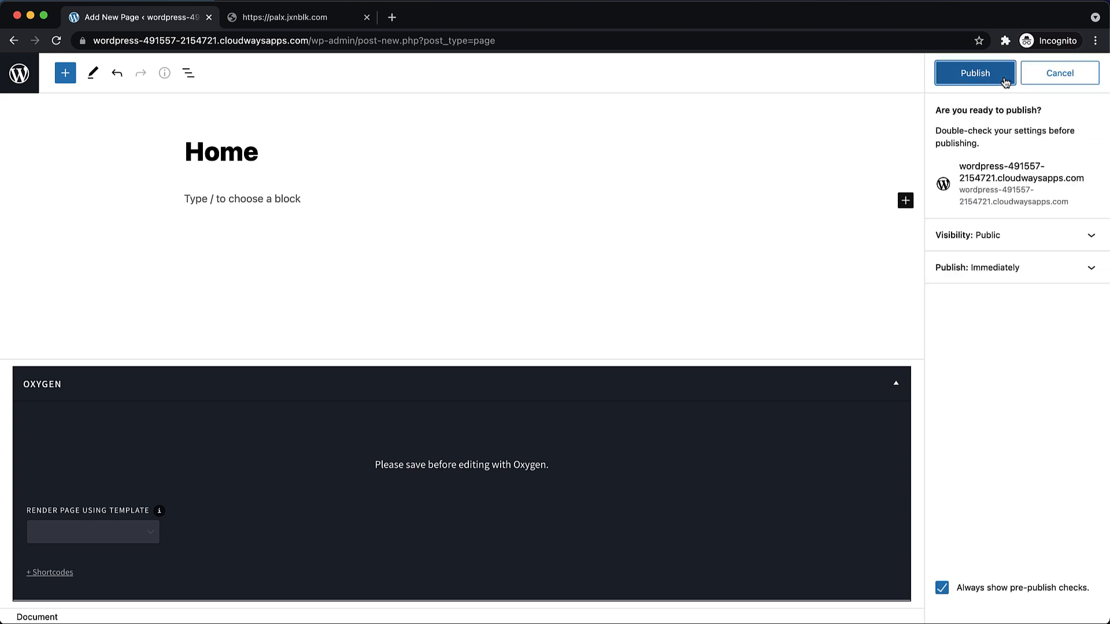
click(1007, 81)
click(1092, 79)
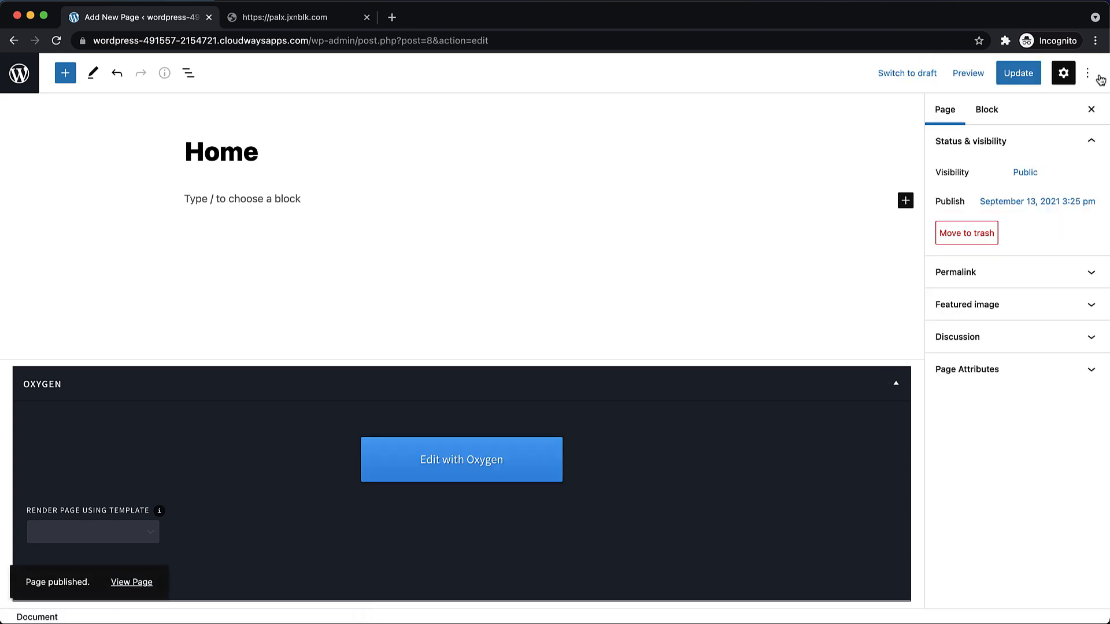
Step: Open the Home page in the Oxygen visual editor and add a section to the empty canvas
click(458, 460)
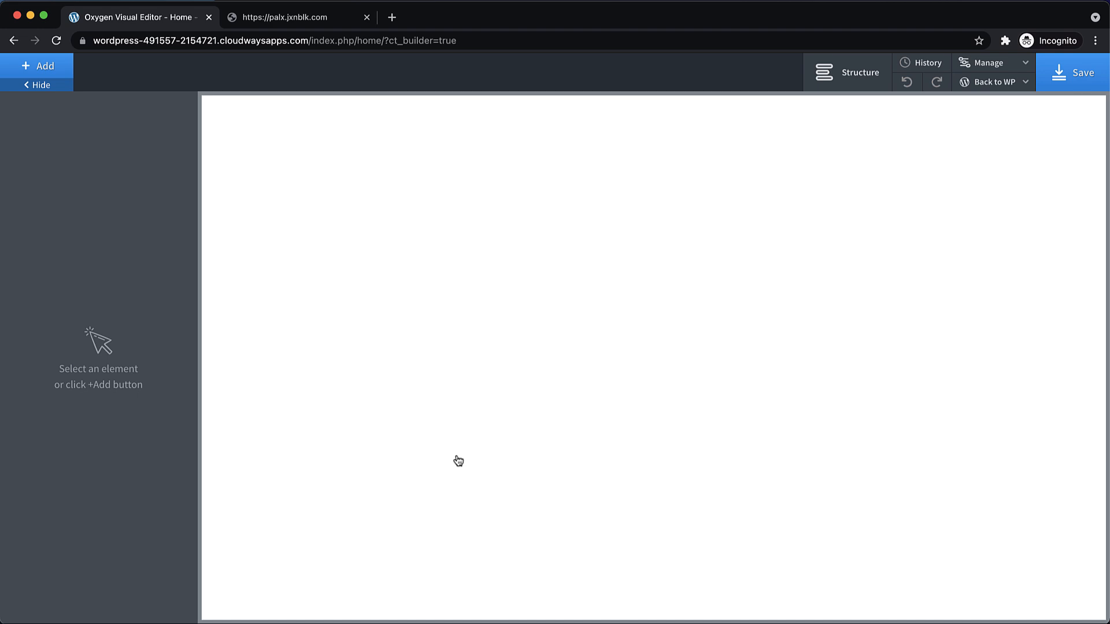
click(57, 73)
click(55, 208)
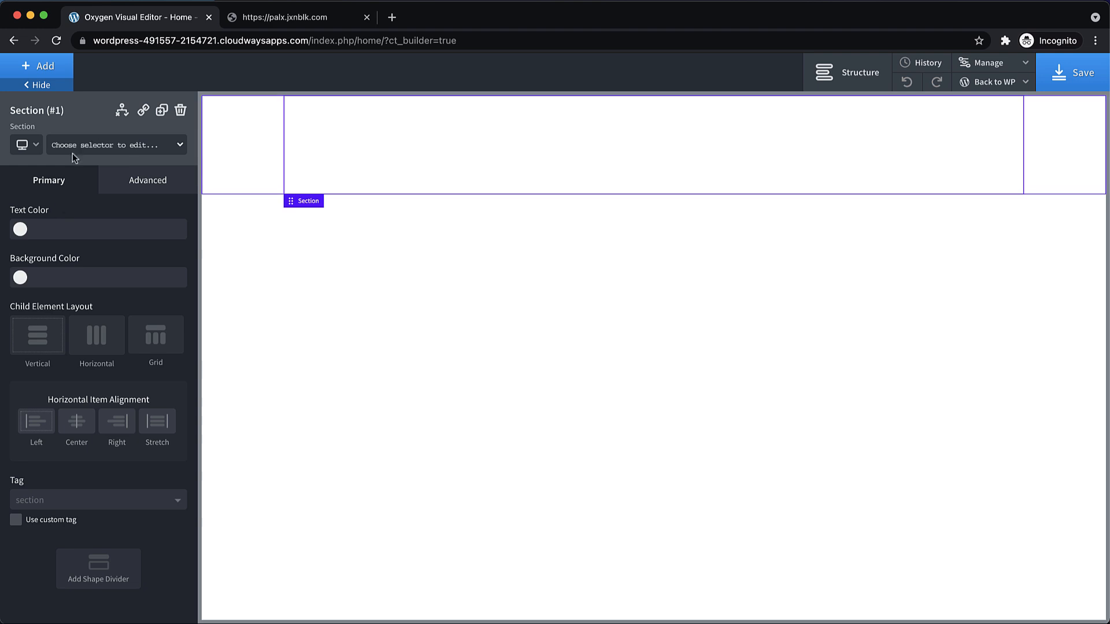
Step: Add a heading inside the section and duplicate it five times to make six stacked headings
click(50, 68)
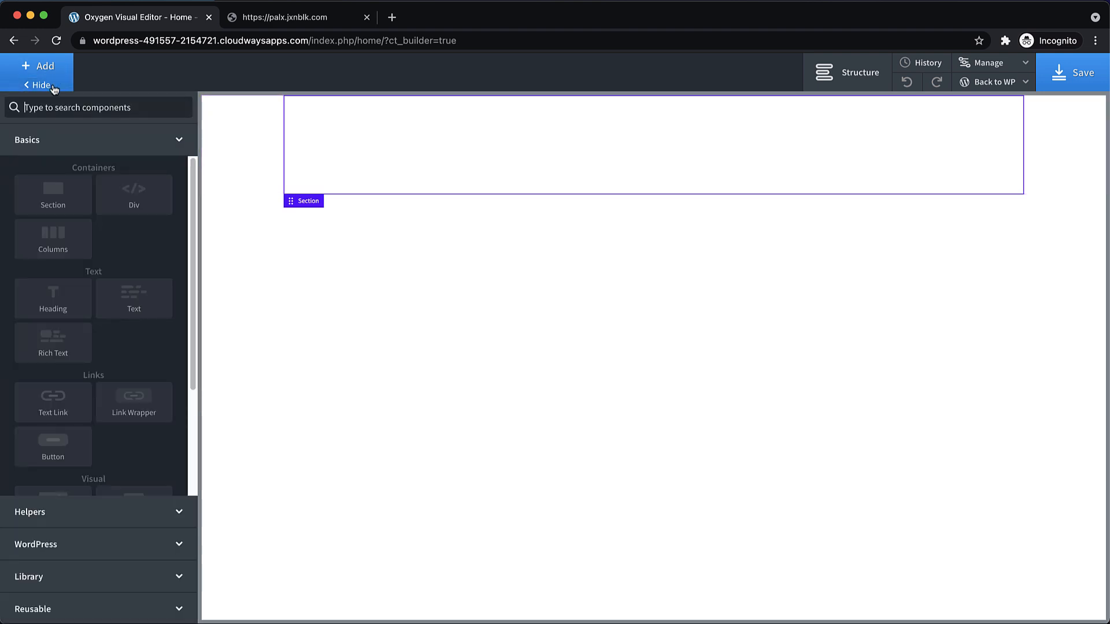
text(head)
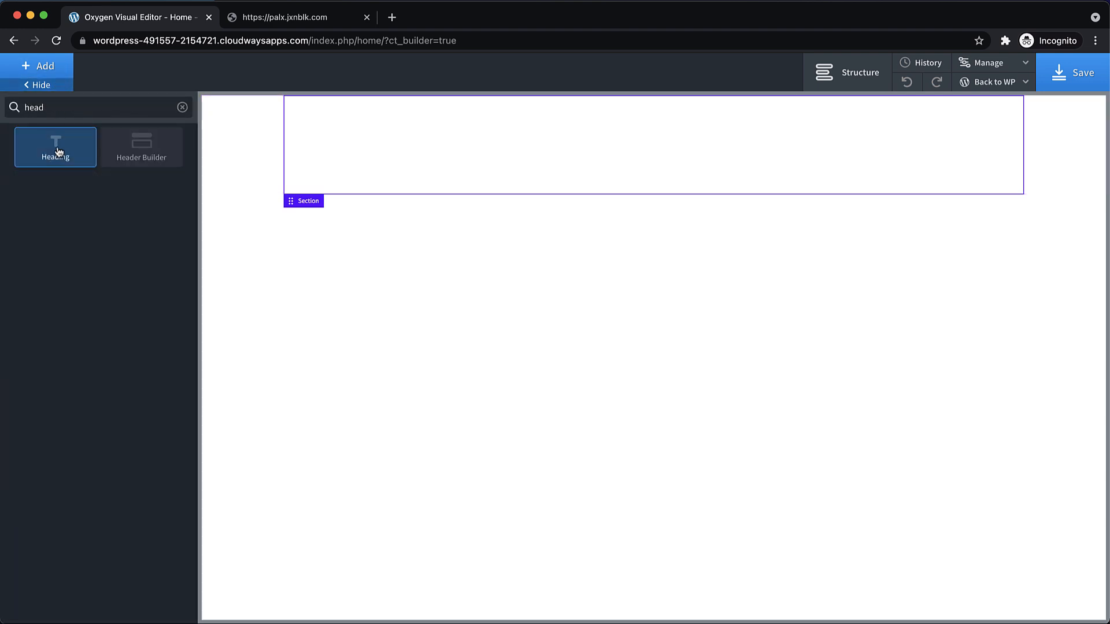
click(54, 145)
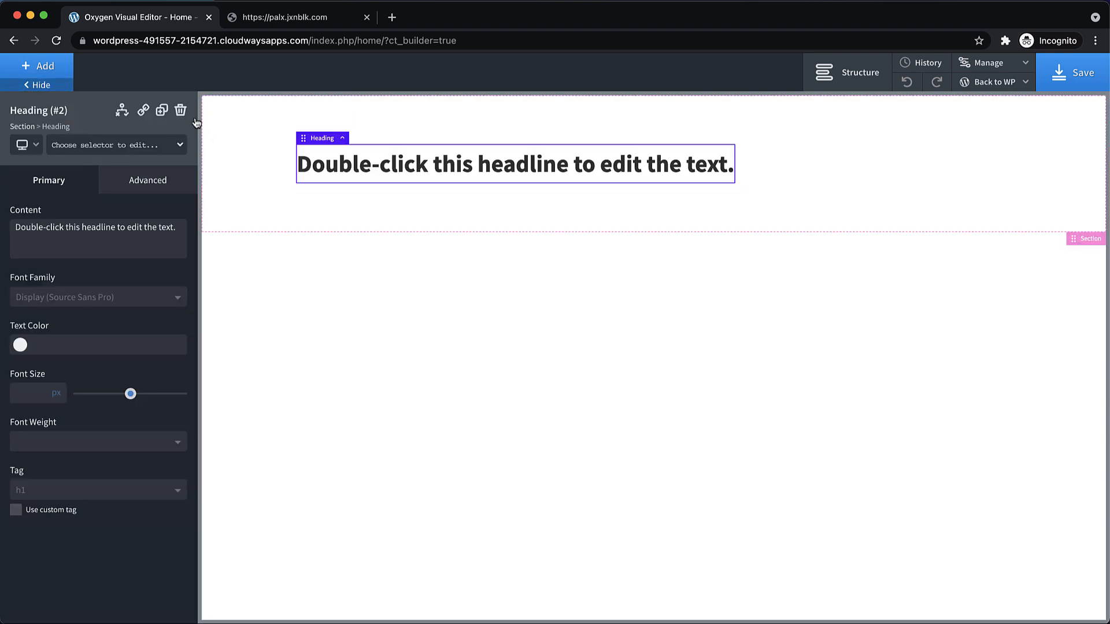
click(162, 111)
click(162, 111)
click(162, 111)
click(161, 111)
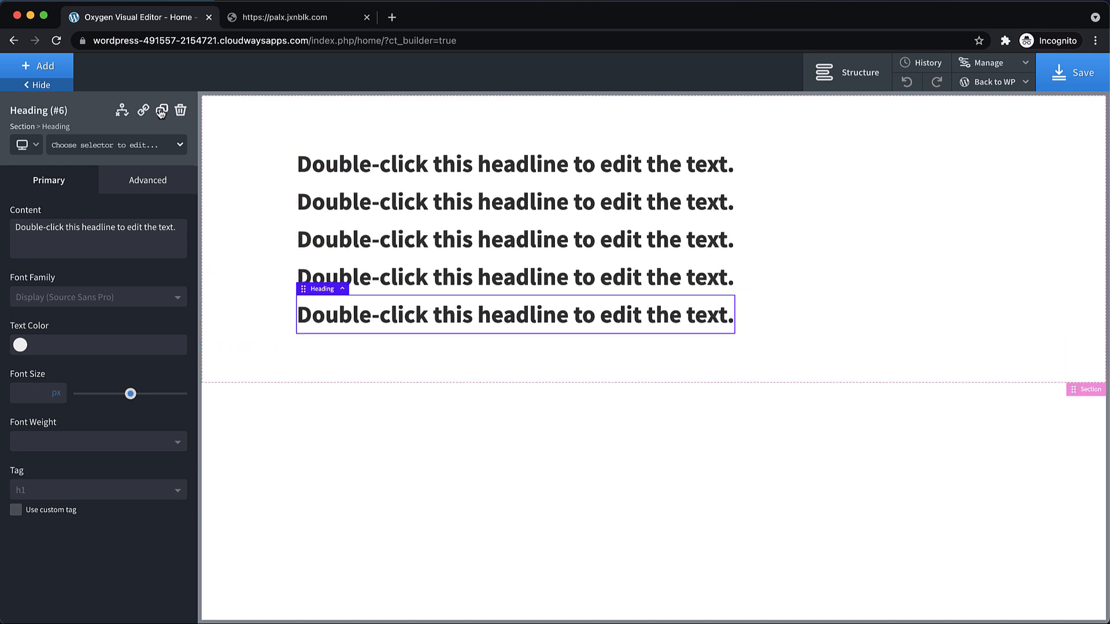
click(161, 111)
Step: Set the second heading's tag to H2 and the third heading's tag to H3
click(409, 209)
click(87, 497)
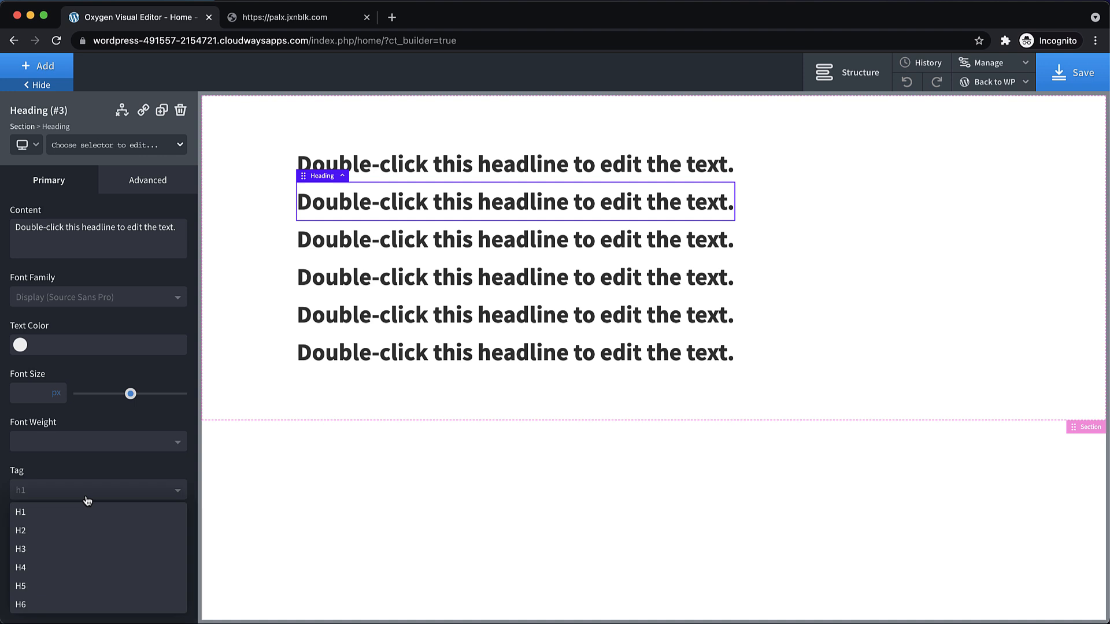
click(93, 530)
click(393, 242)
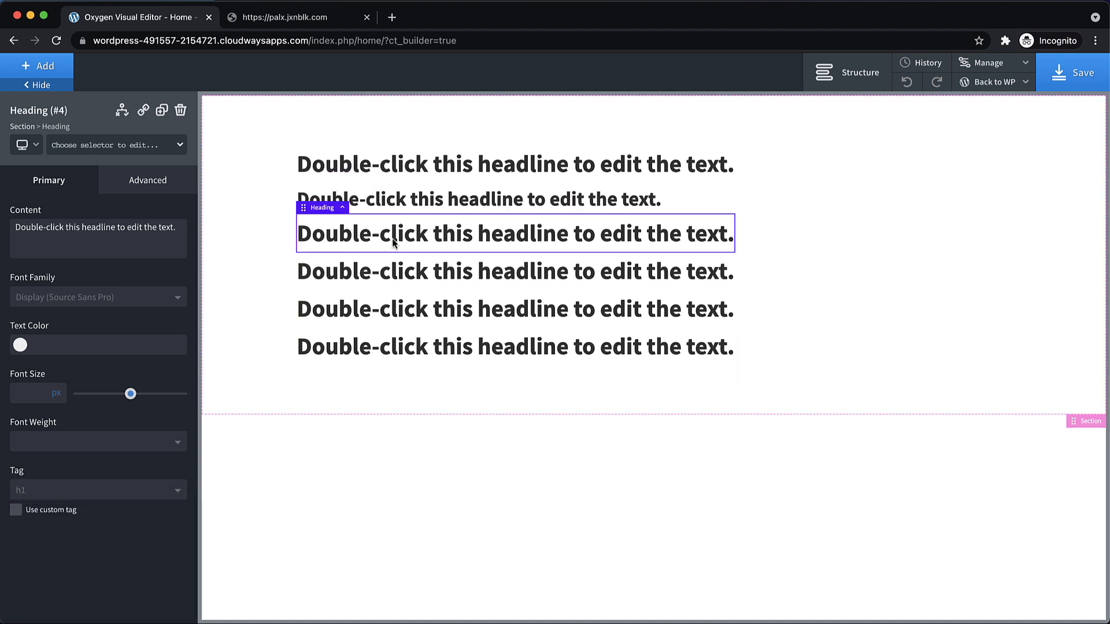
click(92, 491)
click(60, 550)
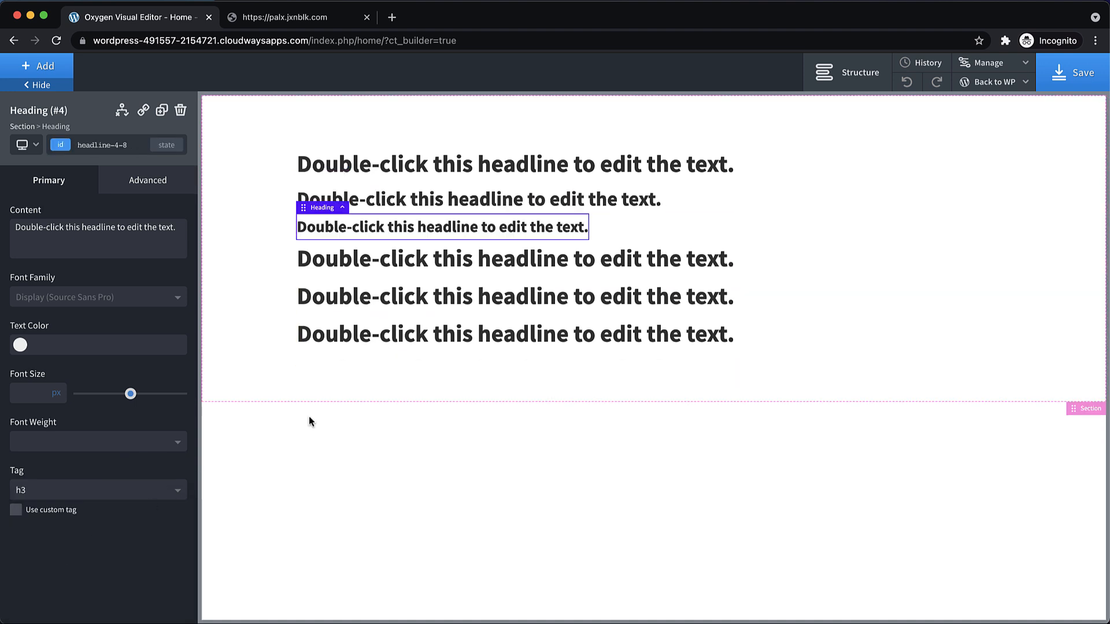
Step: Set the tags of the fourth, fifth and sixth headings to H4, H5 and H6 respectively
click(434, 266)
click(46, 488)
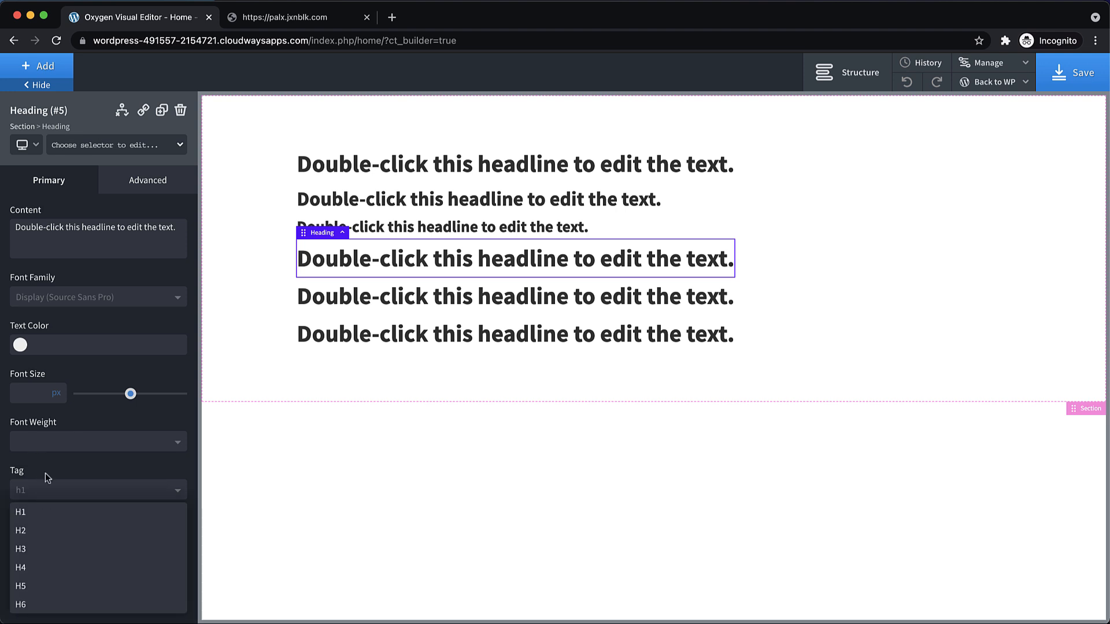
click(37, 568)
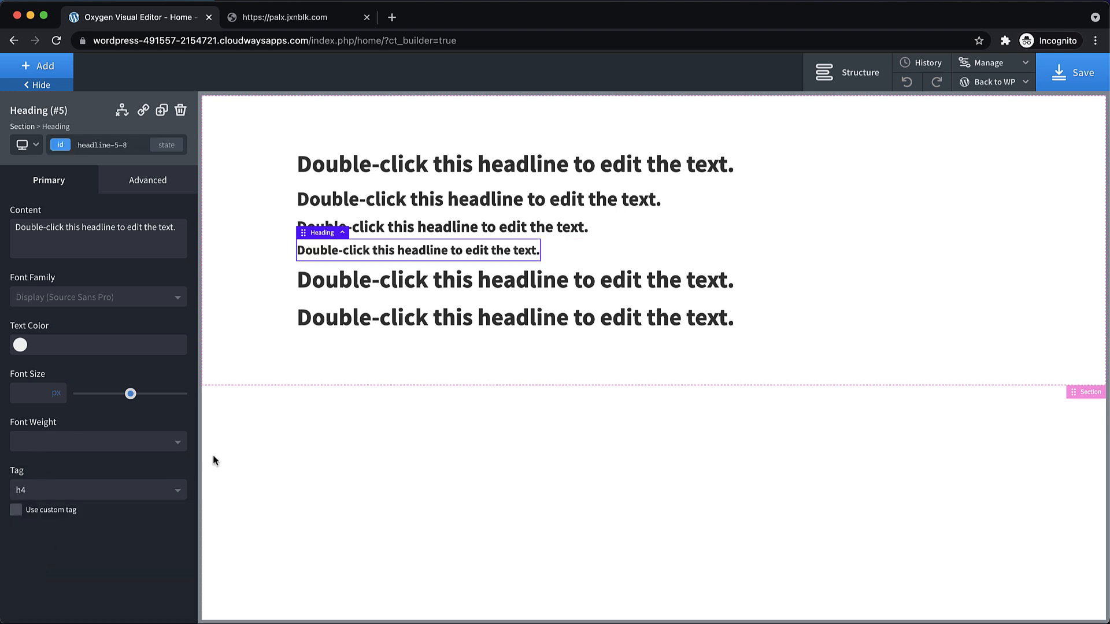
click(440, 291)
click(81, 496)
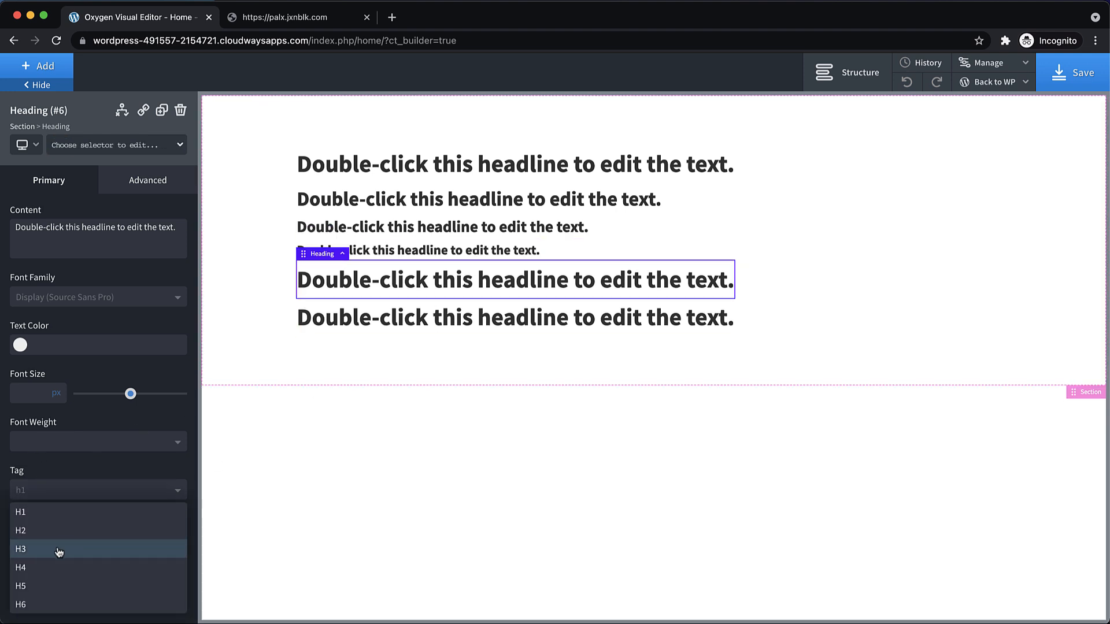
click(31, 590)
click(397, 298)
click(68, 492)
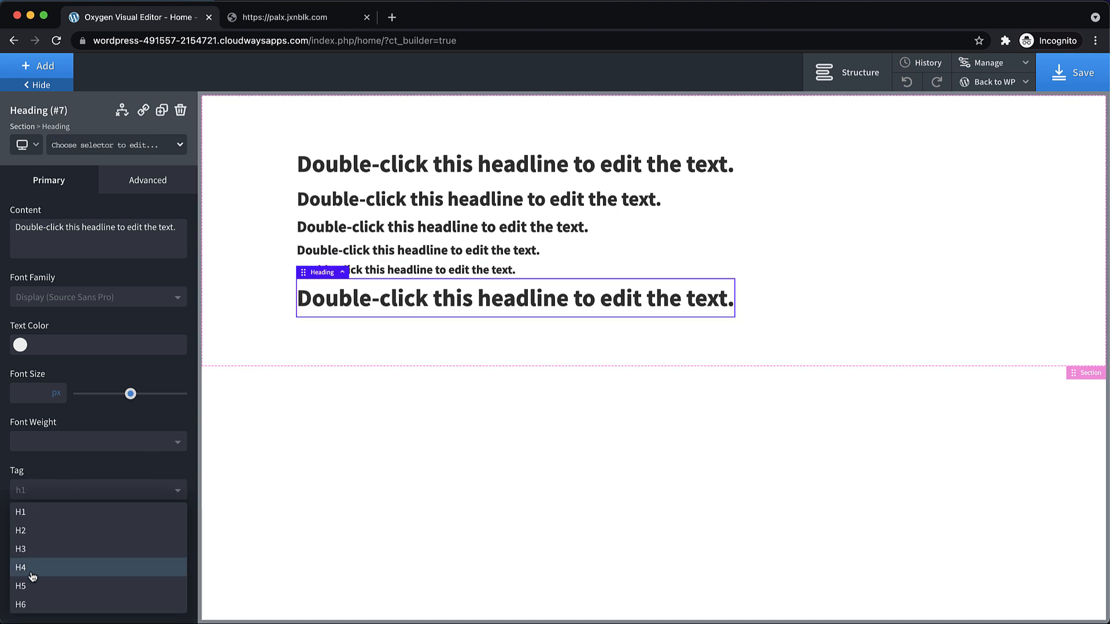
click(26, 604)
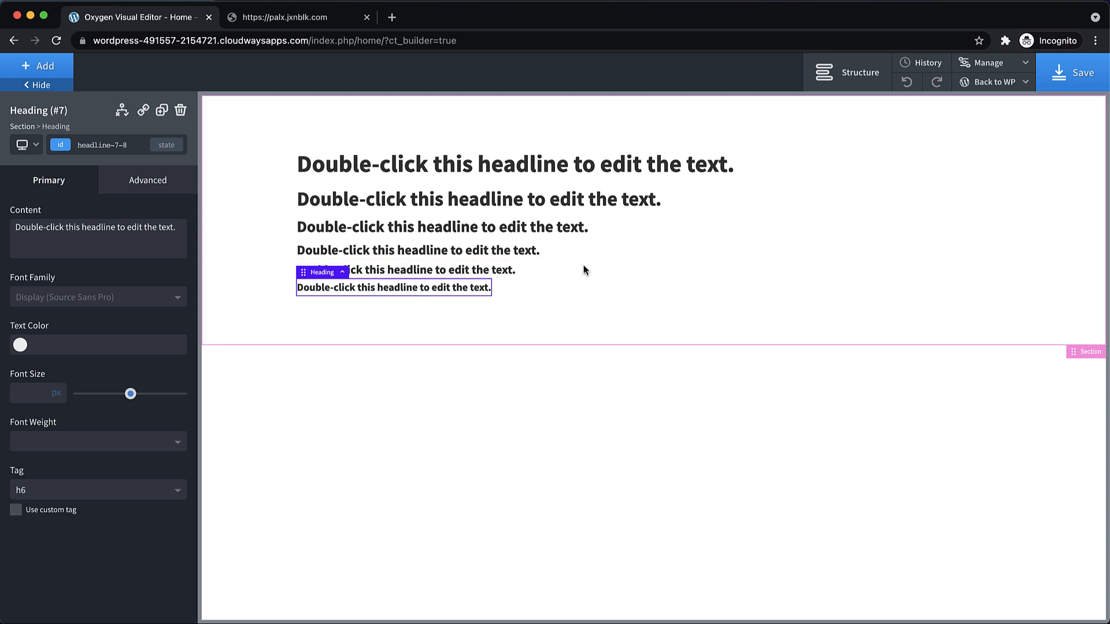
Step: Add a text element below the headings and replace its content with a lorem ipsum paragraph beginning "Praesent ut rutrum ante"
click(39, 66)
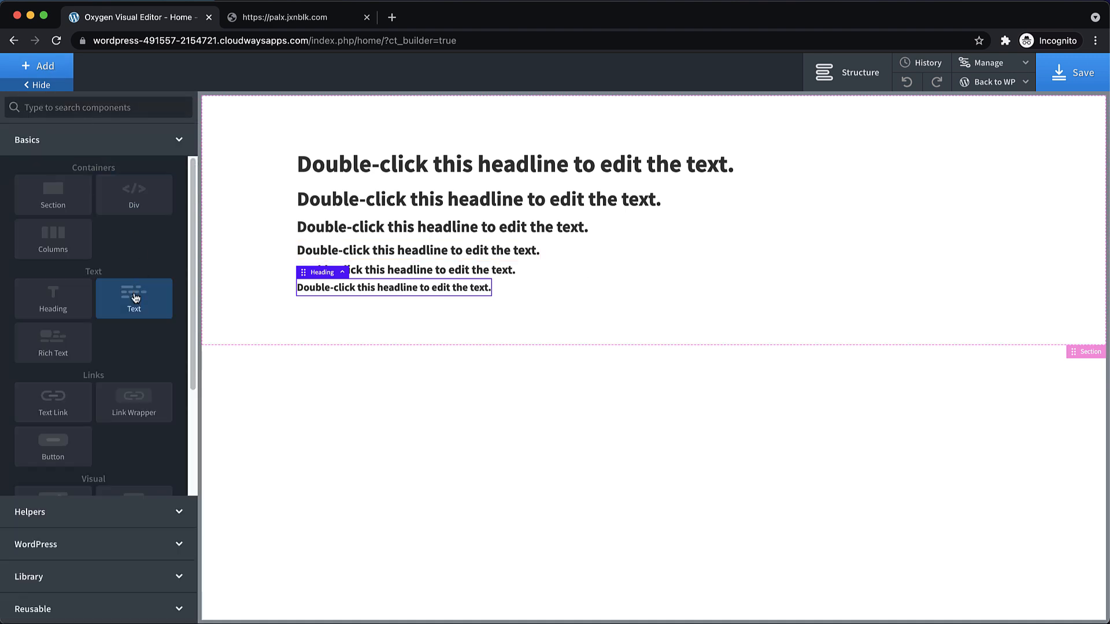
click(135, 297)
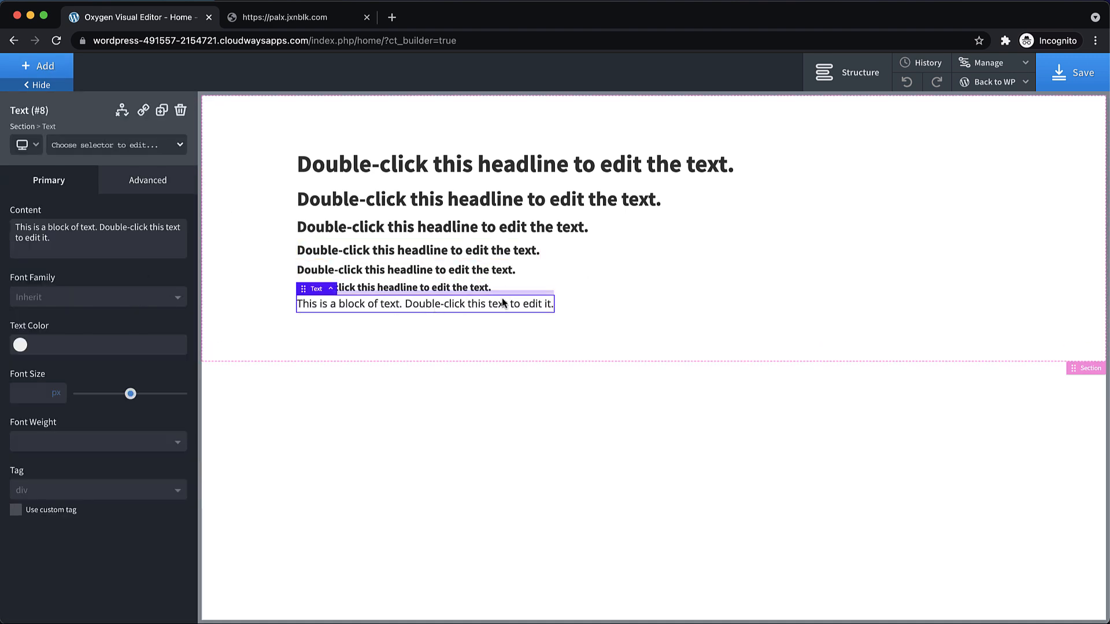
click(112, 249)
key(super+a)
text(lipsum)
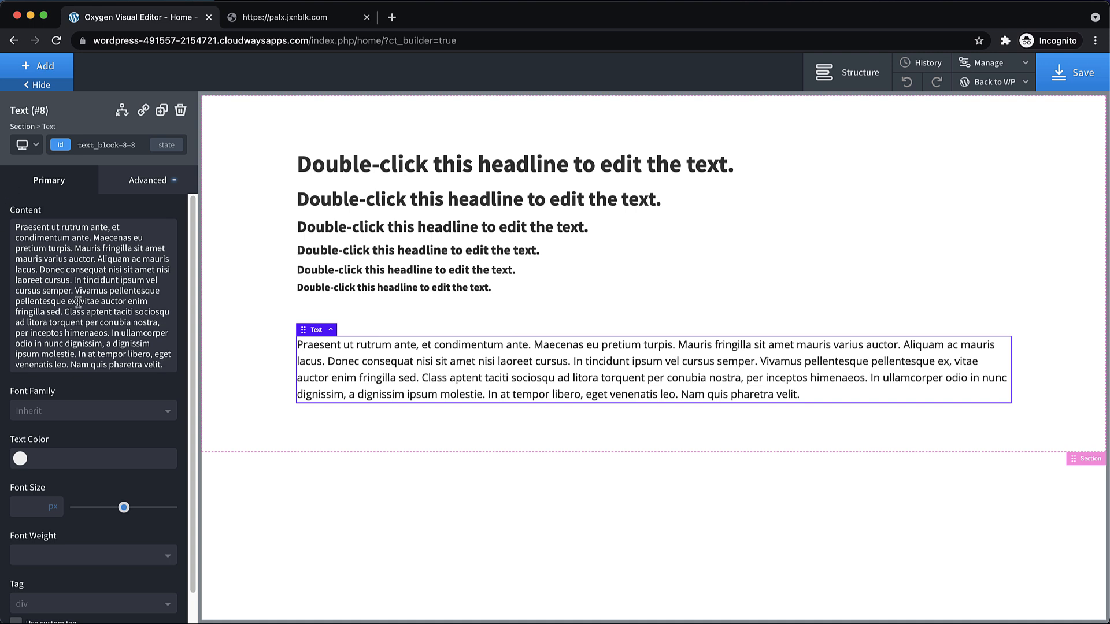
click(633, 446)
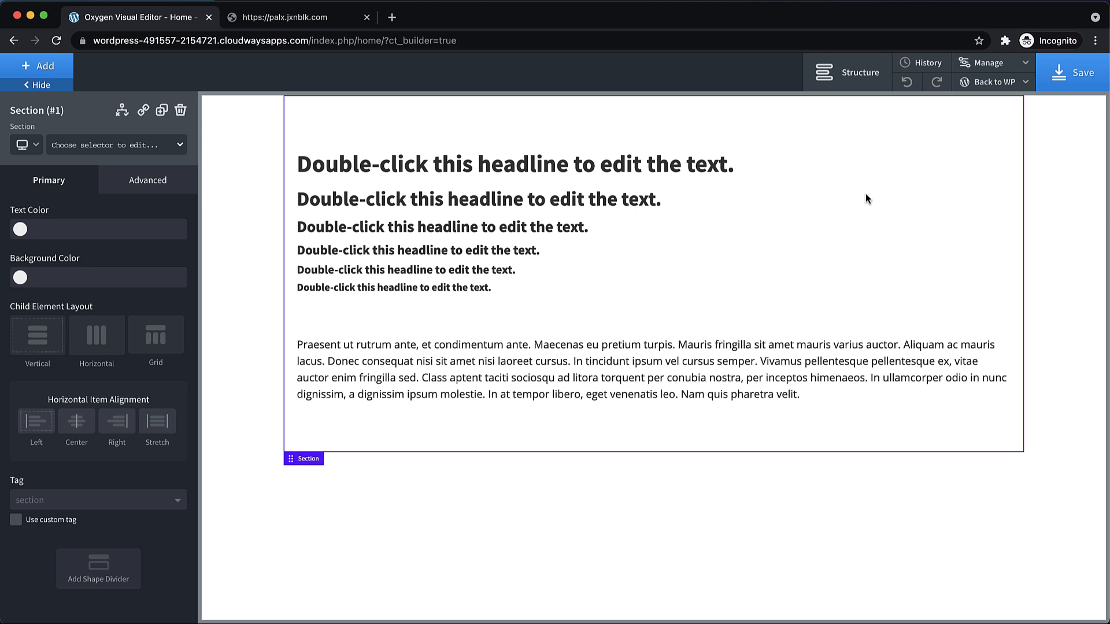
Step: Look at the global heading styles and open the global font settings
click(979, 68)
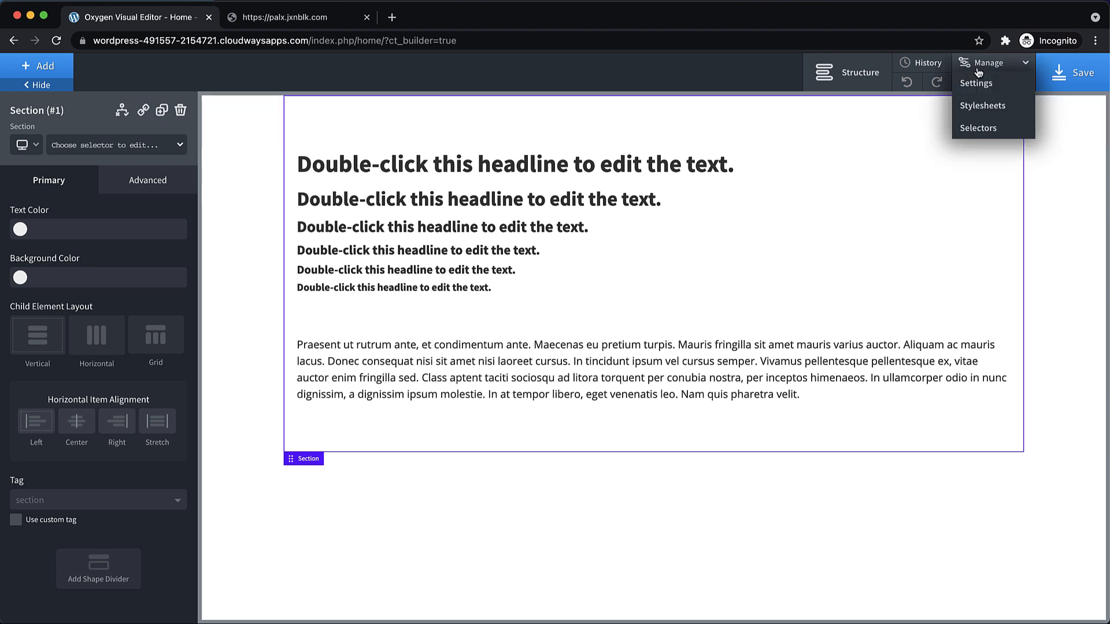
click(976, 83)
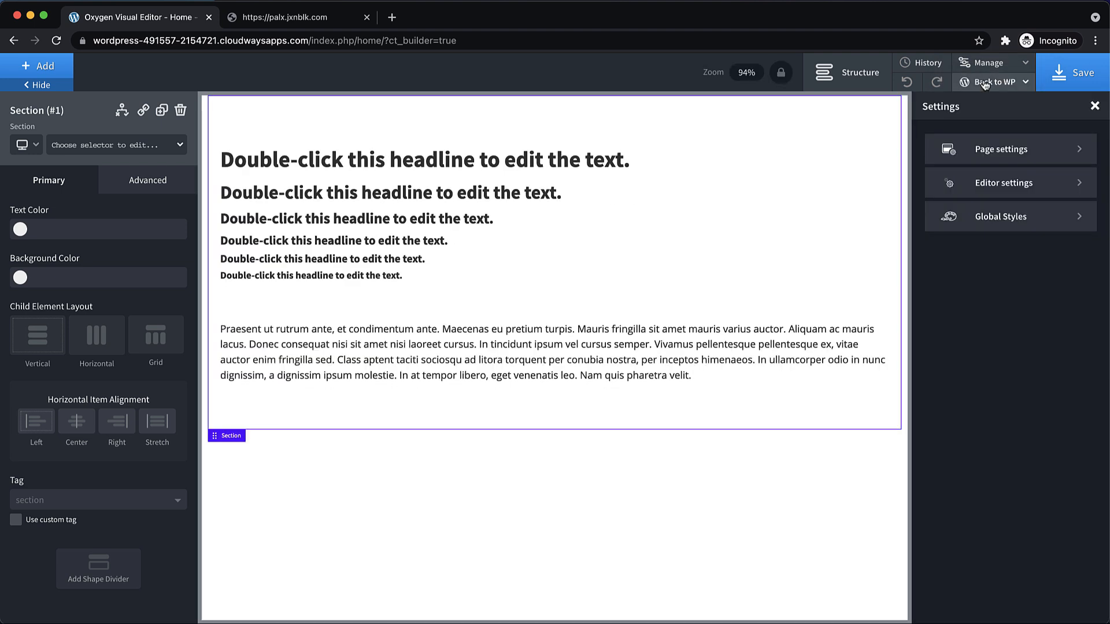
click(1011, 214)
click(1003, 252)
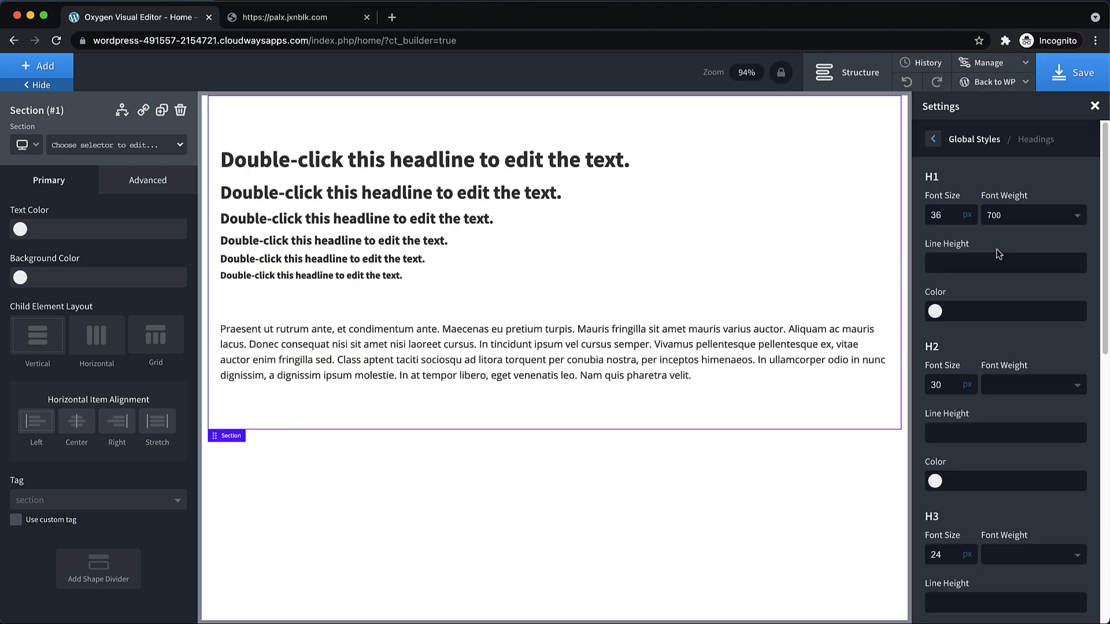
click(933, 139)
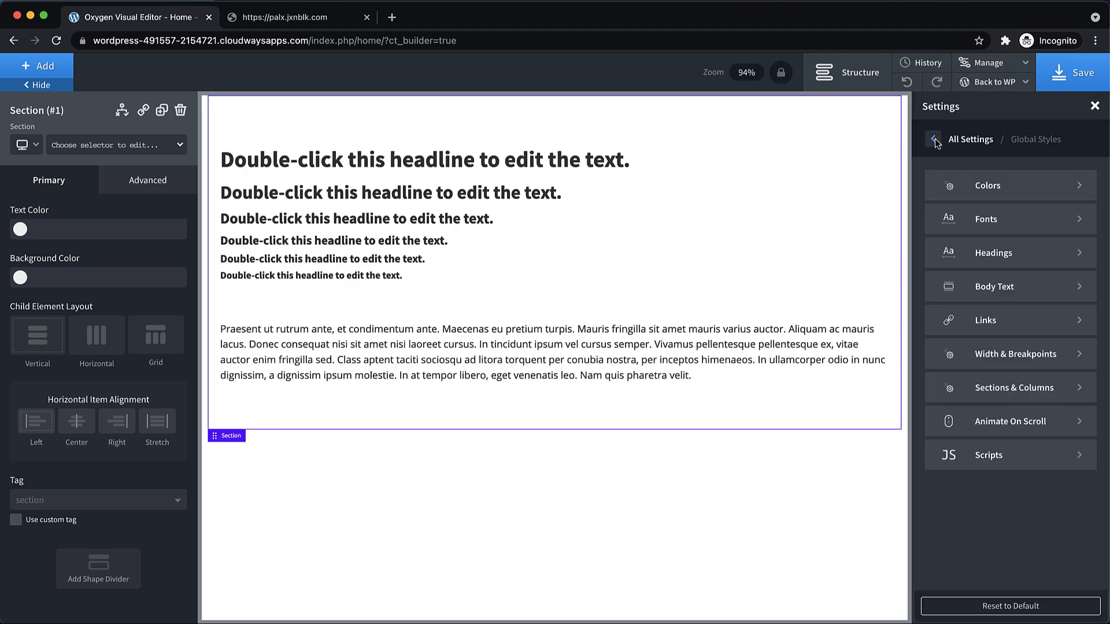
click(1028, 217)
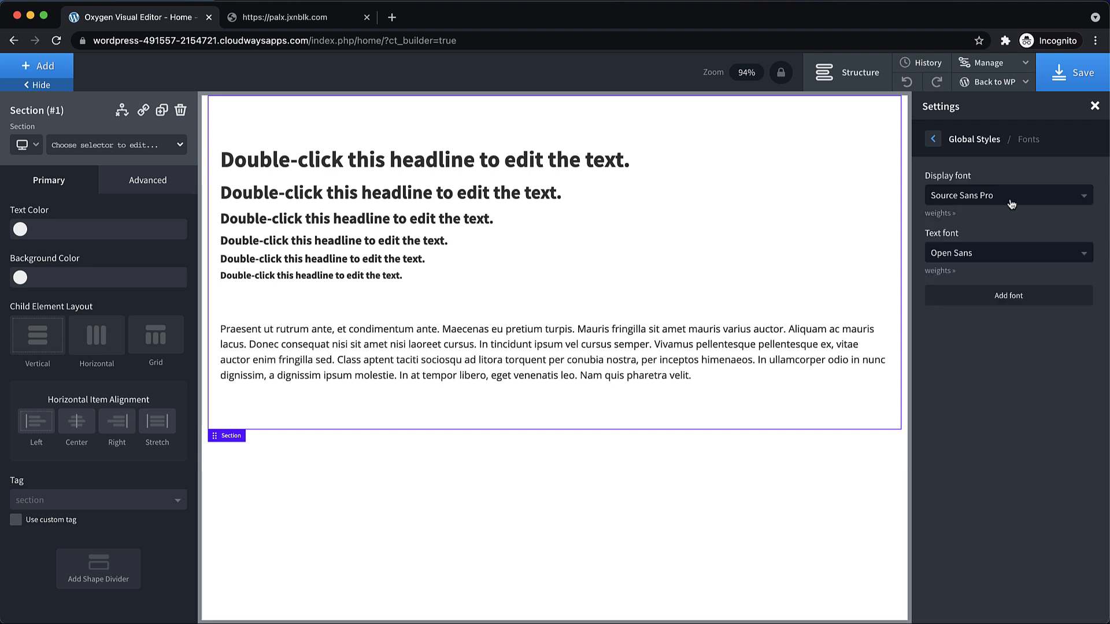
Step: Browse all Google Font pairings on fontpair.co in a new tab, including Playfair Display & Inter, and return to the Oxygen editor
click(391, 18)
text(fontpair.co)
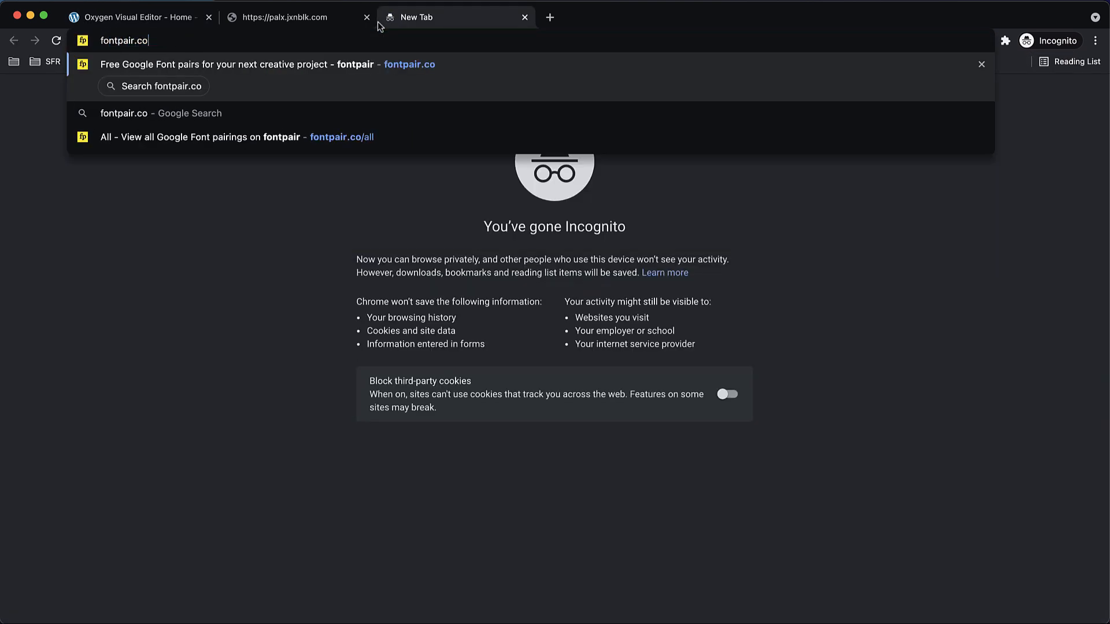
key(Return)
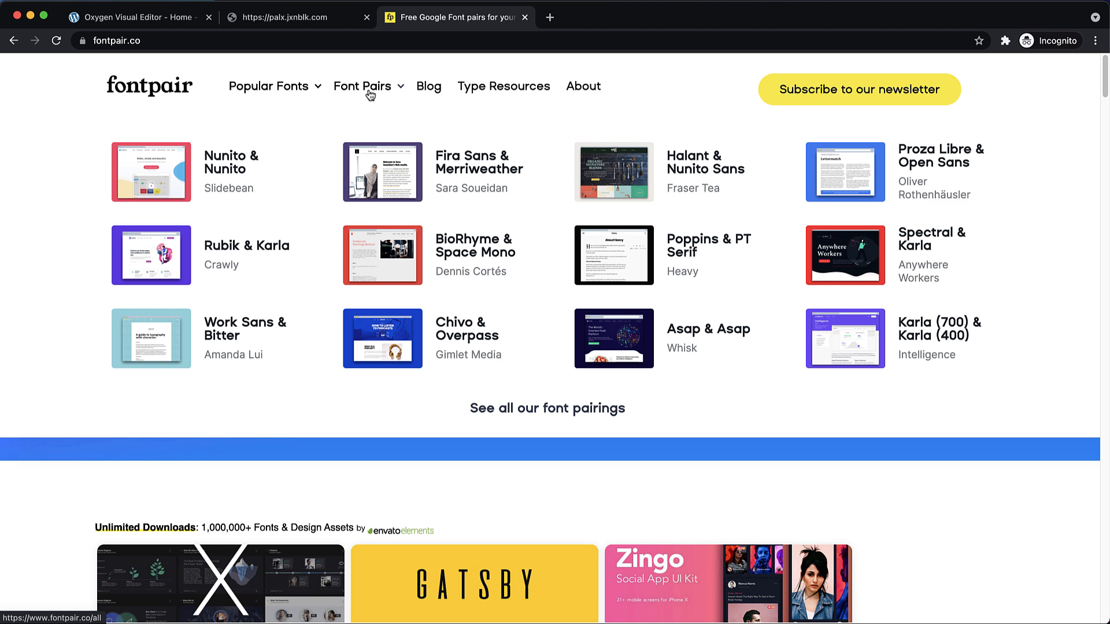
click(549, 407)
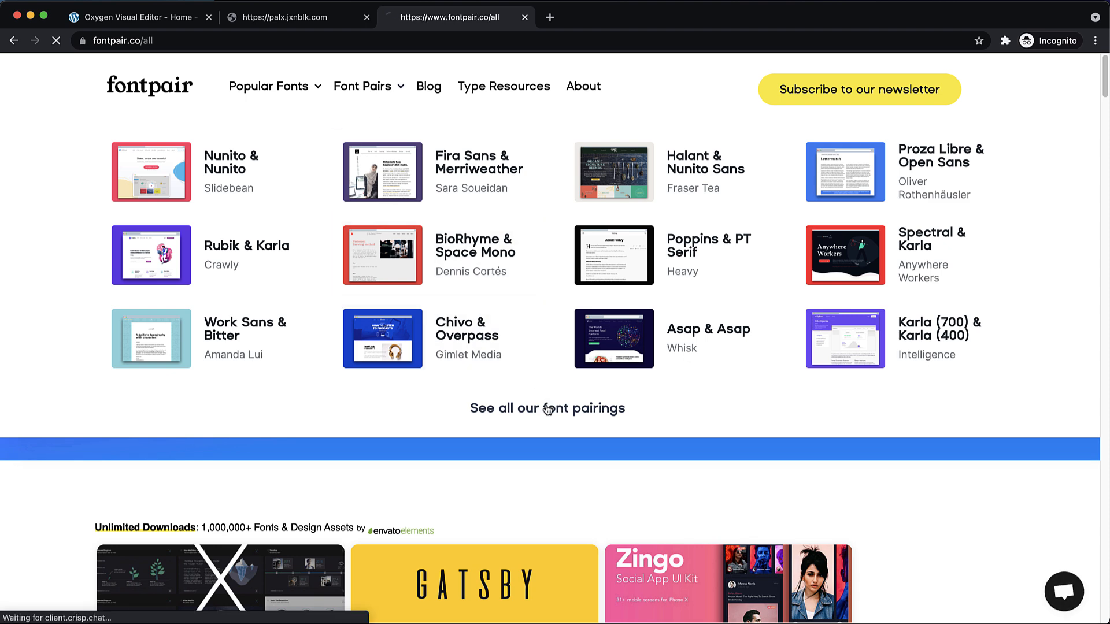
scroll(763, 403, down, 7)
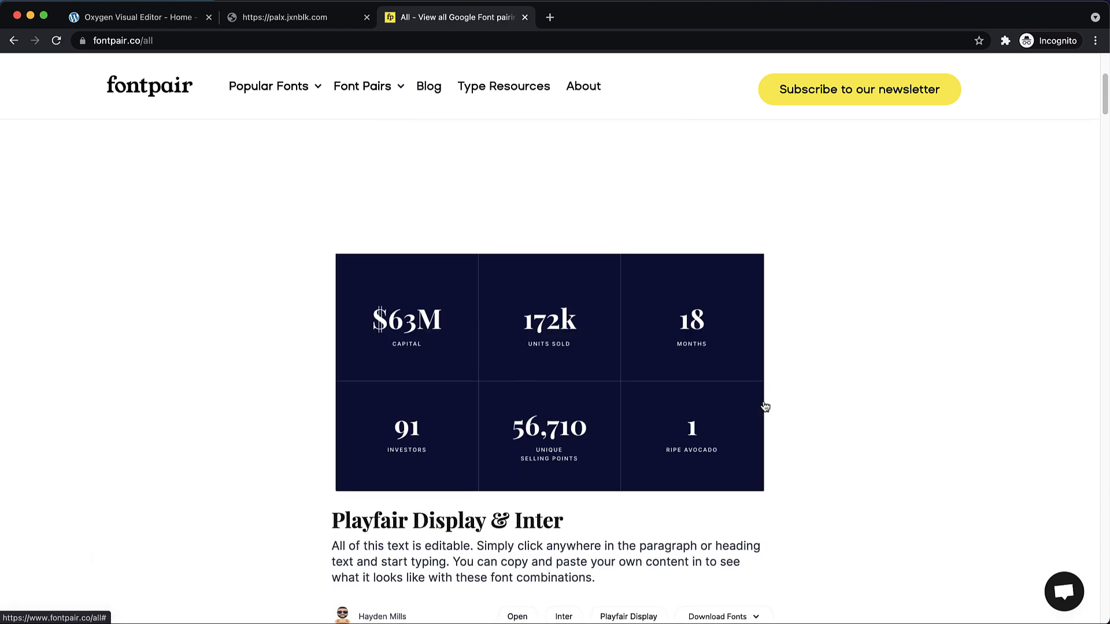
scroll(763, 401, down, 3)
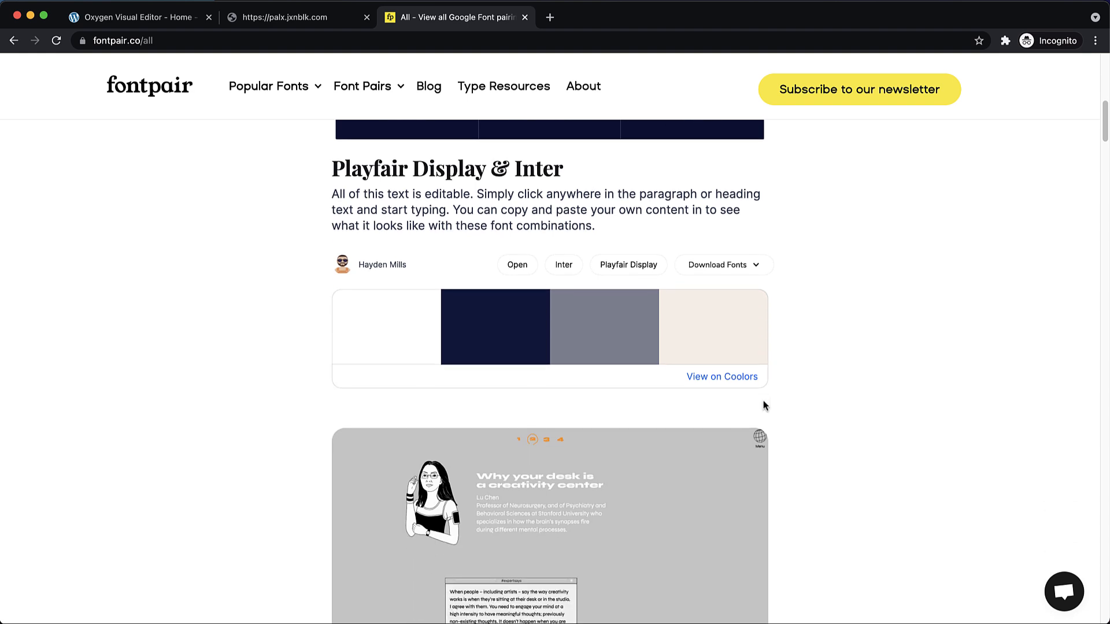
scroll(763, 405, down, 4)
scroll(763, 407, up, 6)
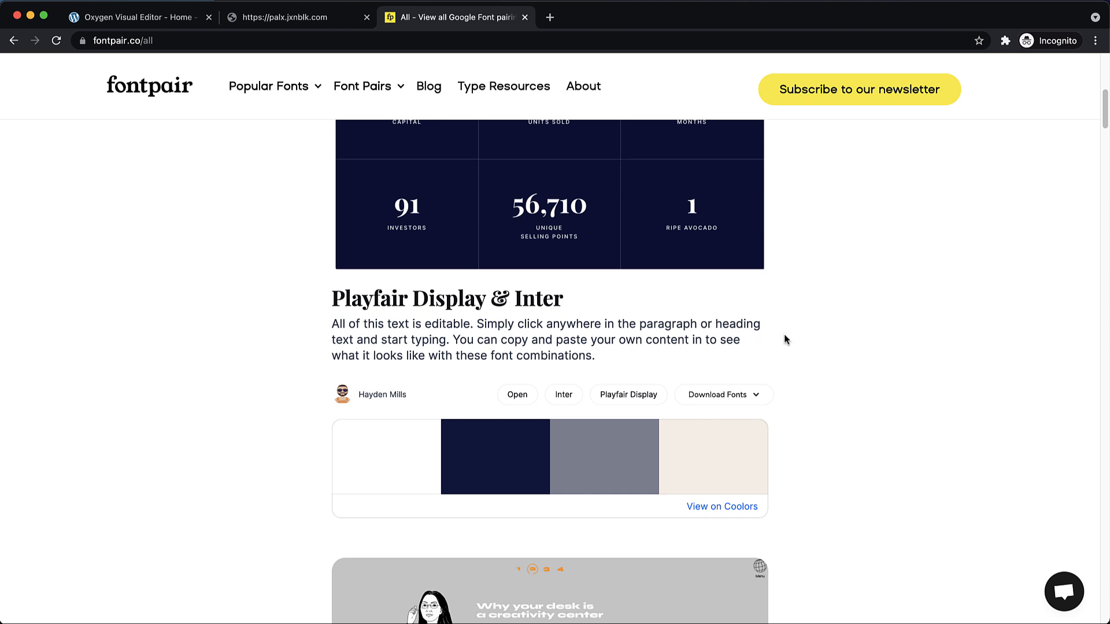
click(525, 17)
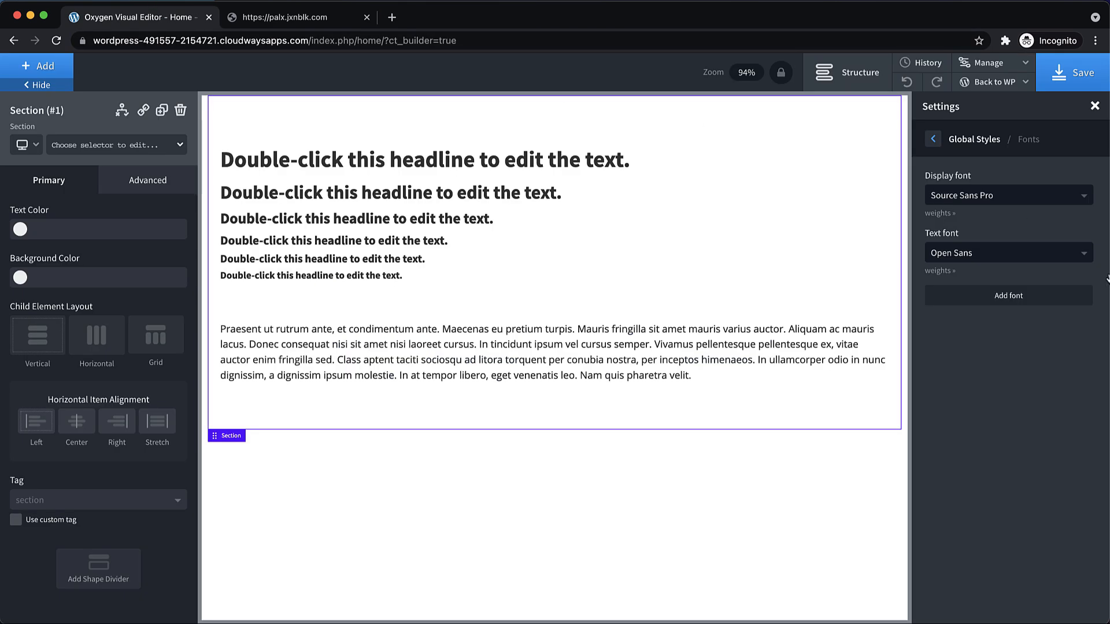
Step: Set the global display font to Playfair Display and the text font to Inter
click(988, 196)
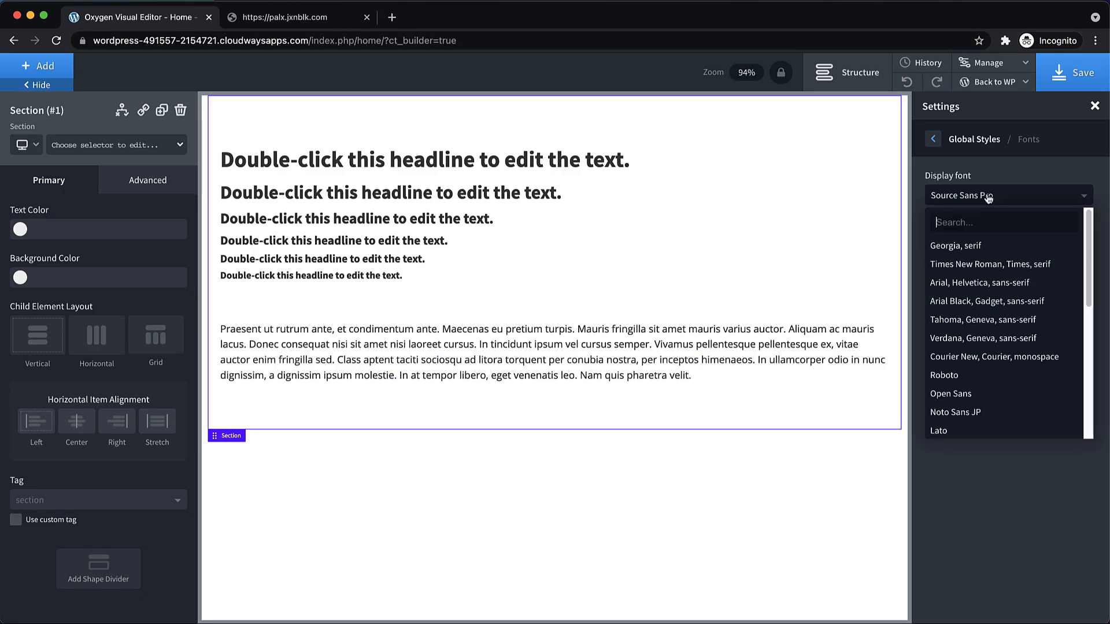
text(Playfair)
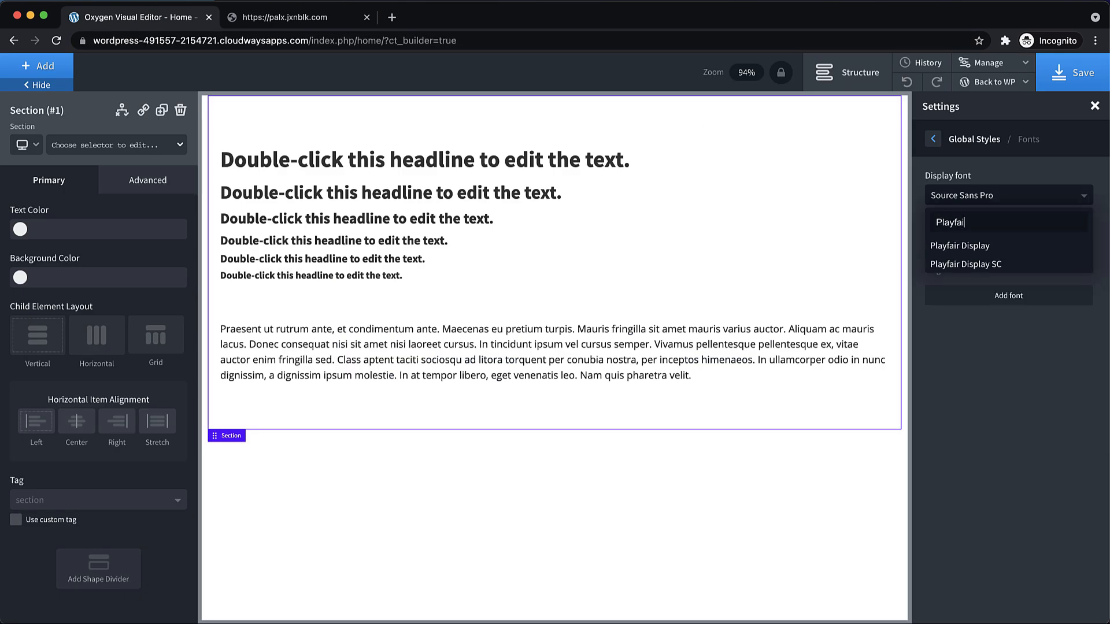
click(979, 245)
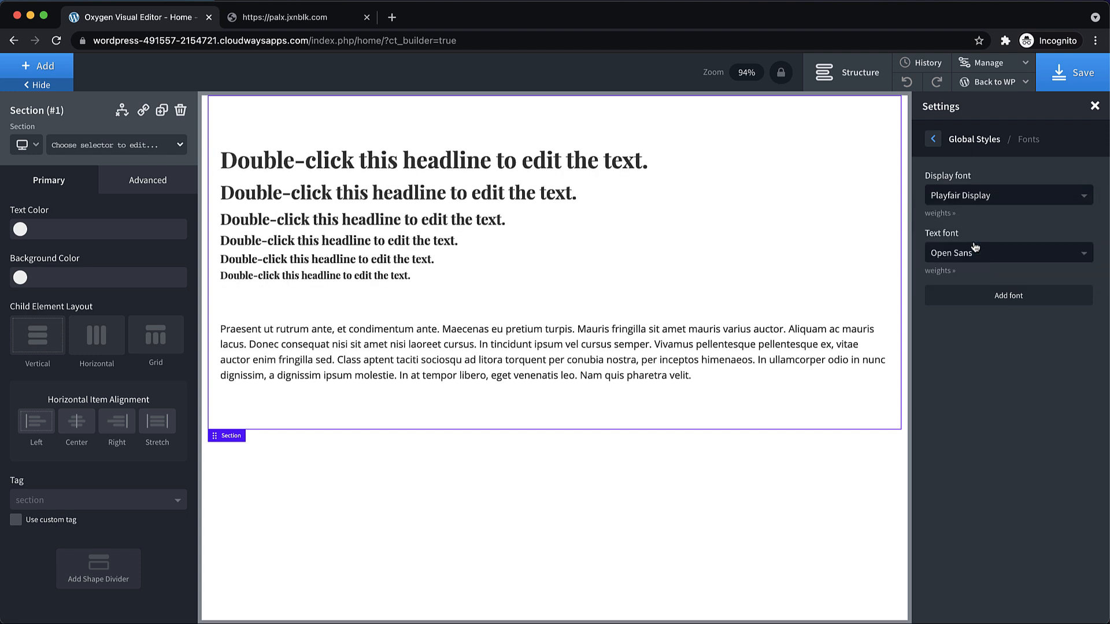
click(986, 257)
text(Inter)
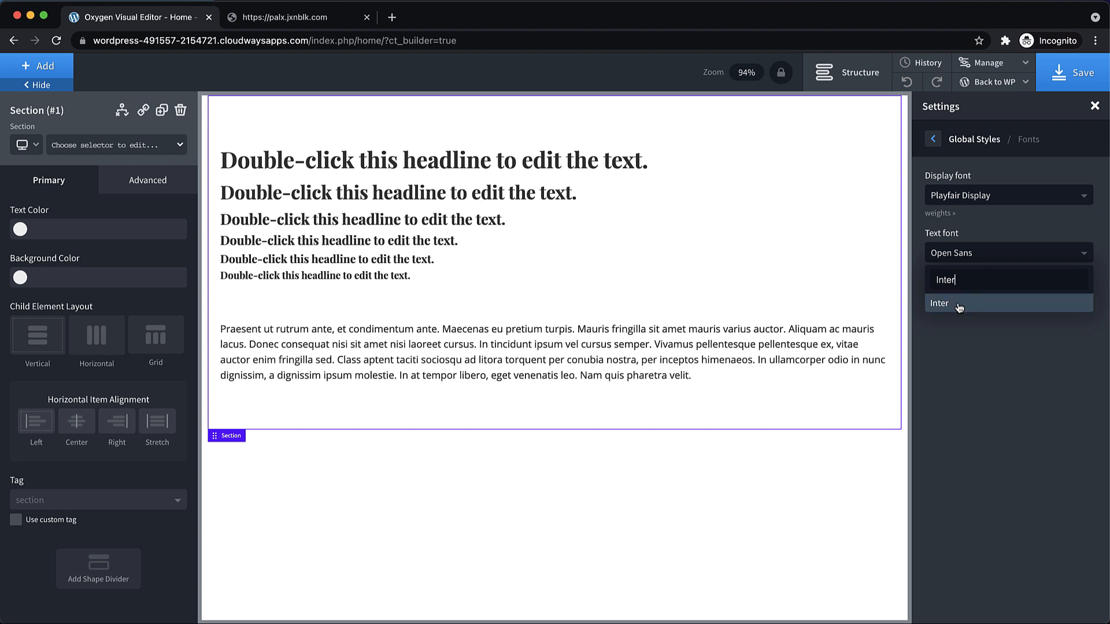
click(960, 304)
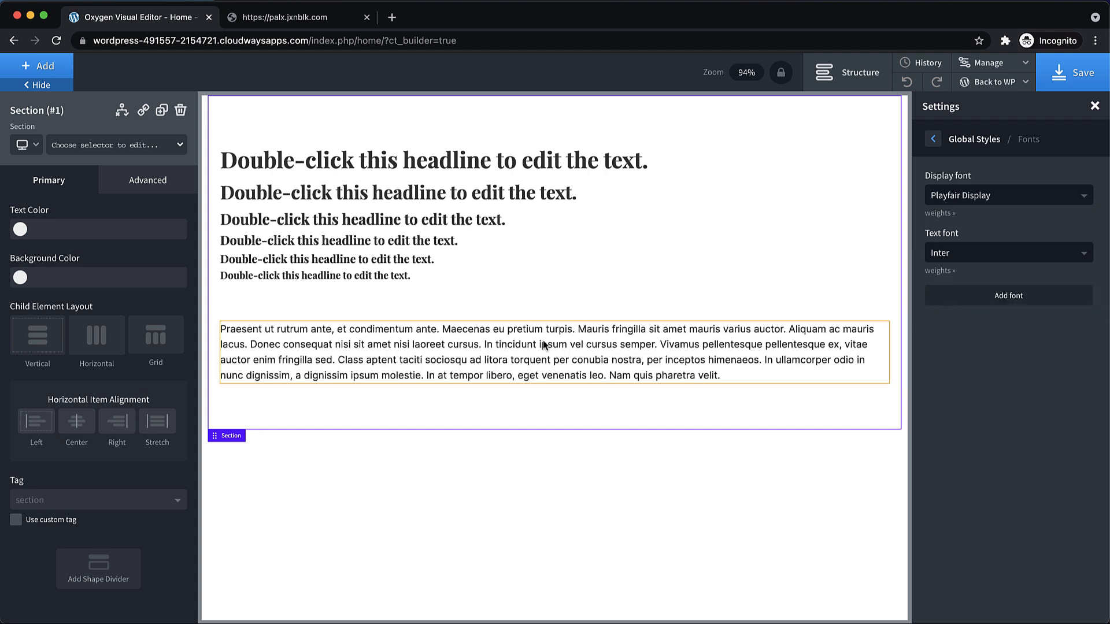
Step: In the global heading styles, try a font weight of 600 for H1 and settle on 500
click(933, 139)
click(1023, 250)
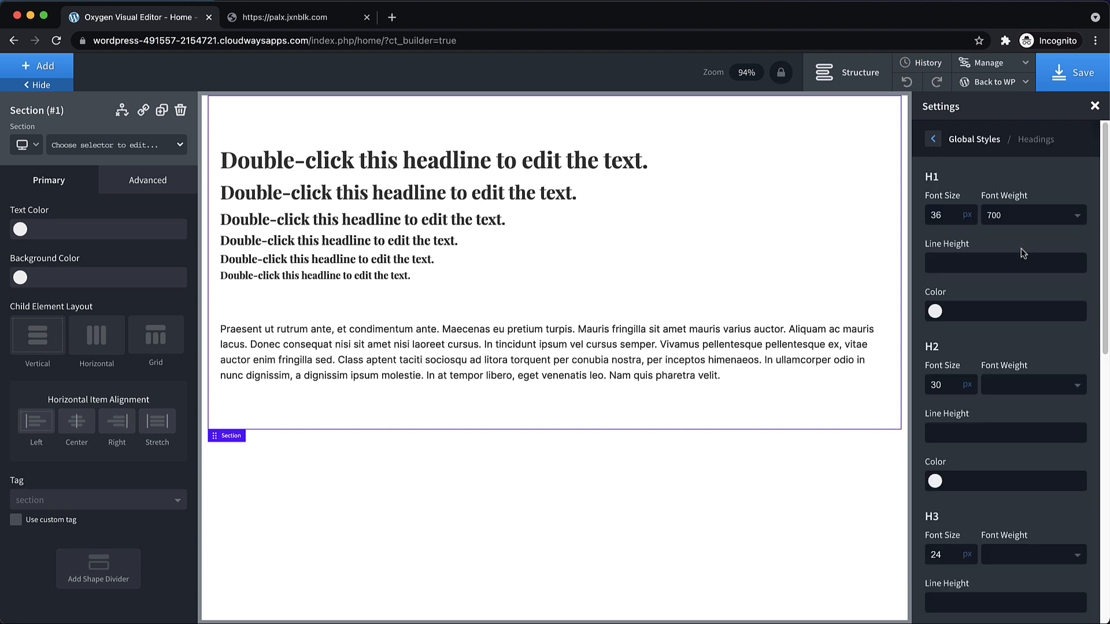
click(1016, 218)
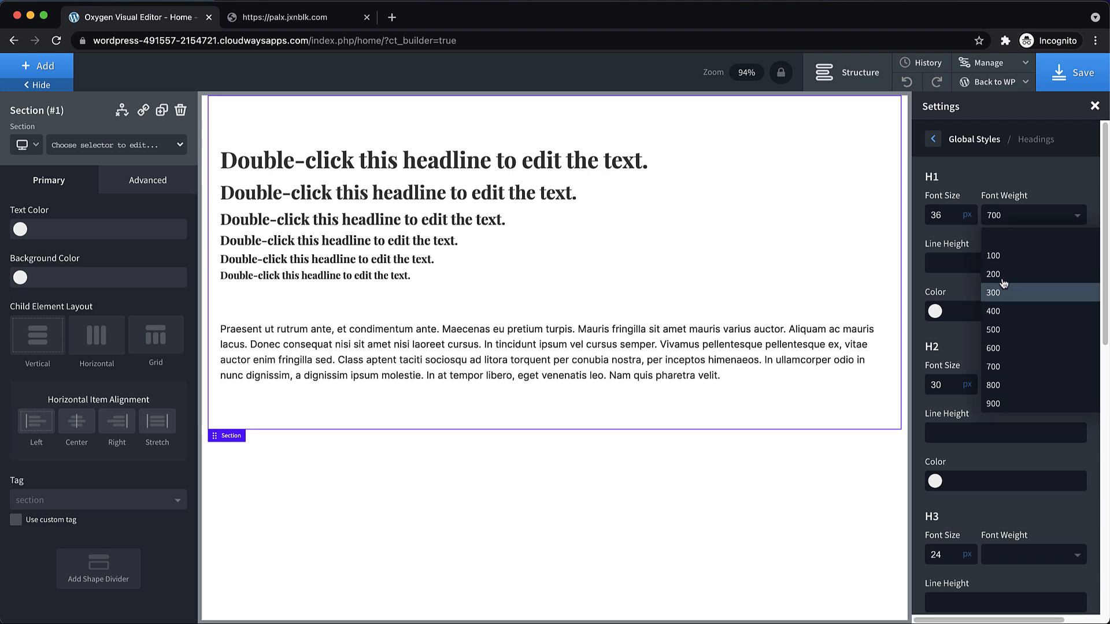
click(1006, 349)
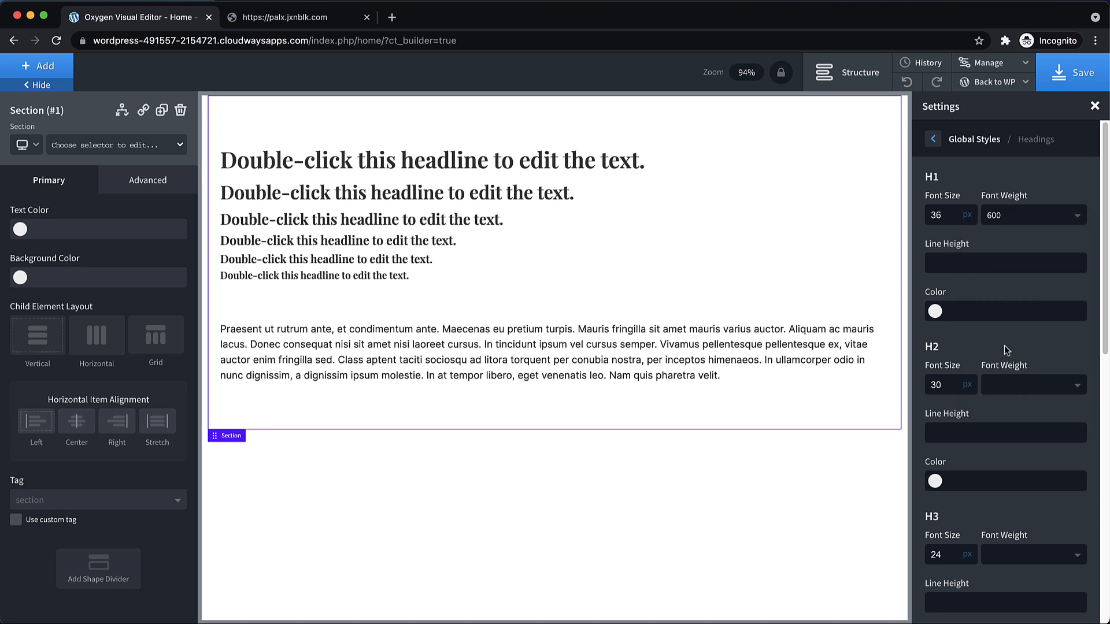
click(1023, 220)
click(998, 328)
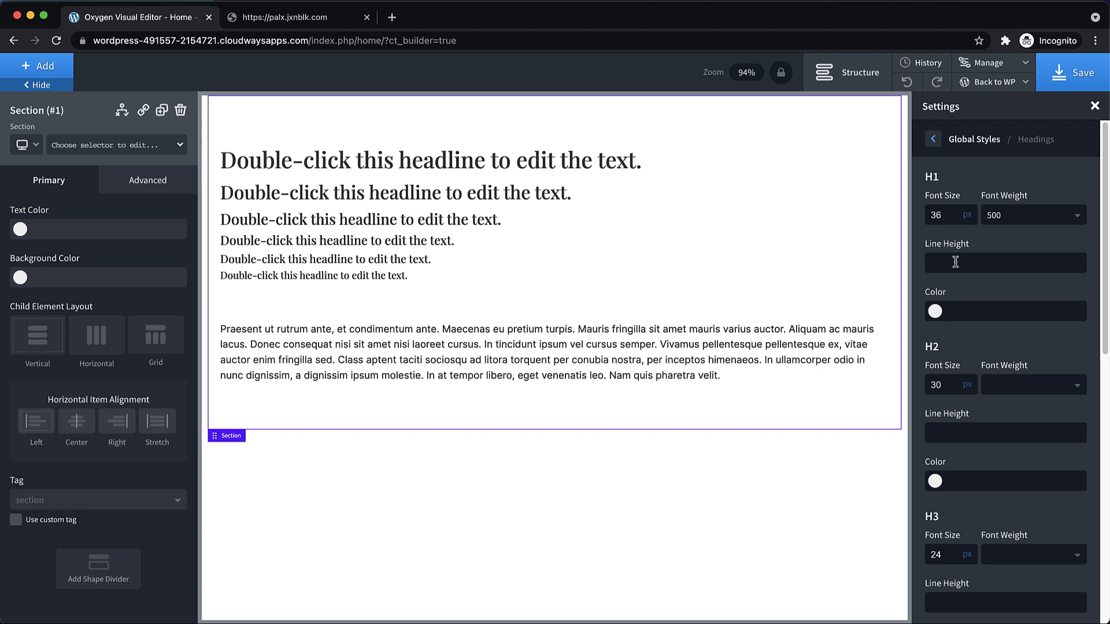
Step: Set the H1 font size unit to none, enter clamp(2rem, 5vw + 1rem, 6rem) as the size, and copy that value
click(967, 215)
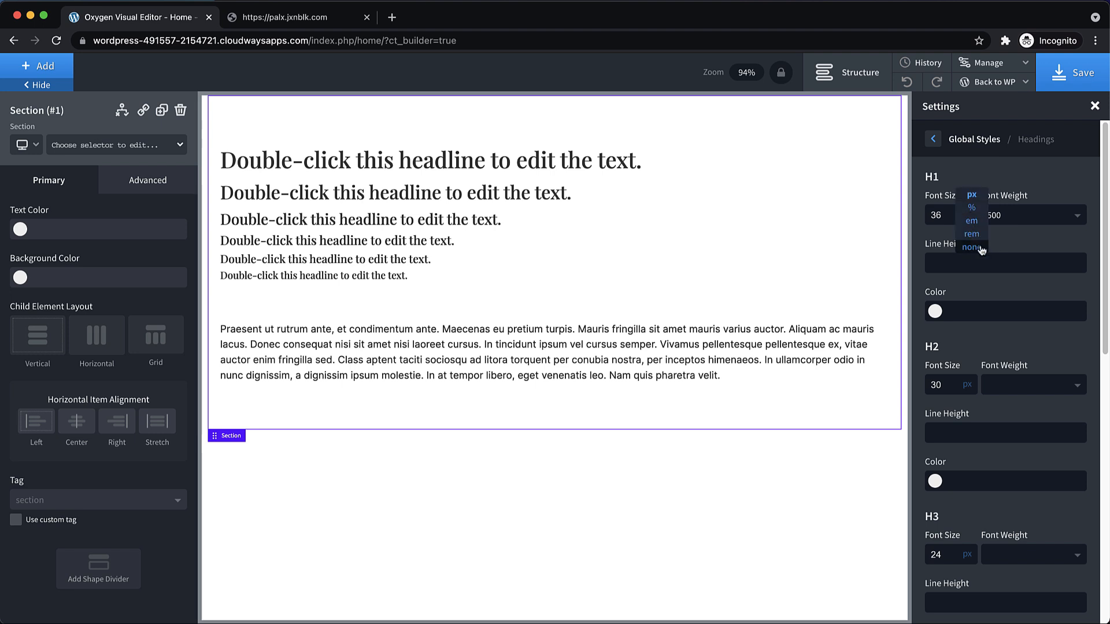
click(982, 248)
double_click(938, 215)
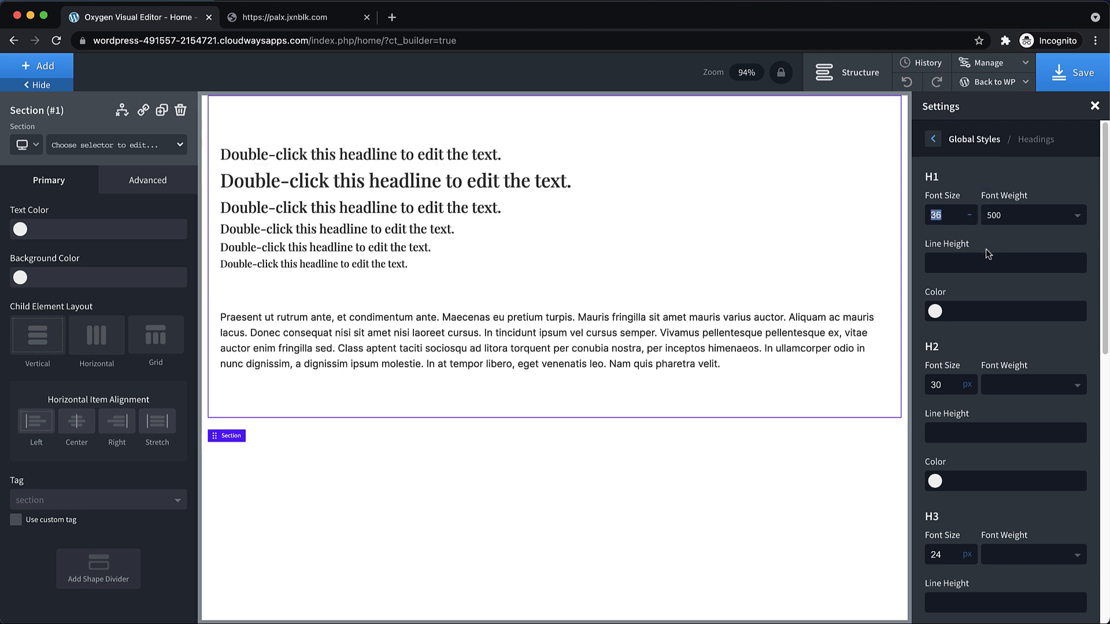
text(clamp()
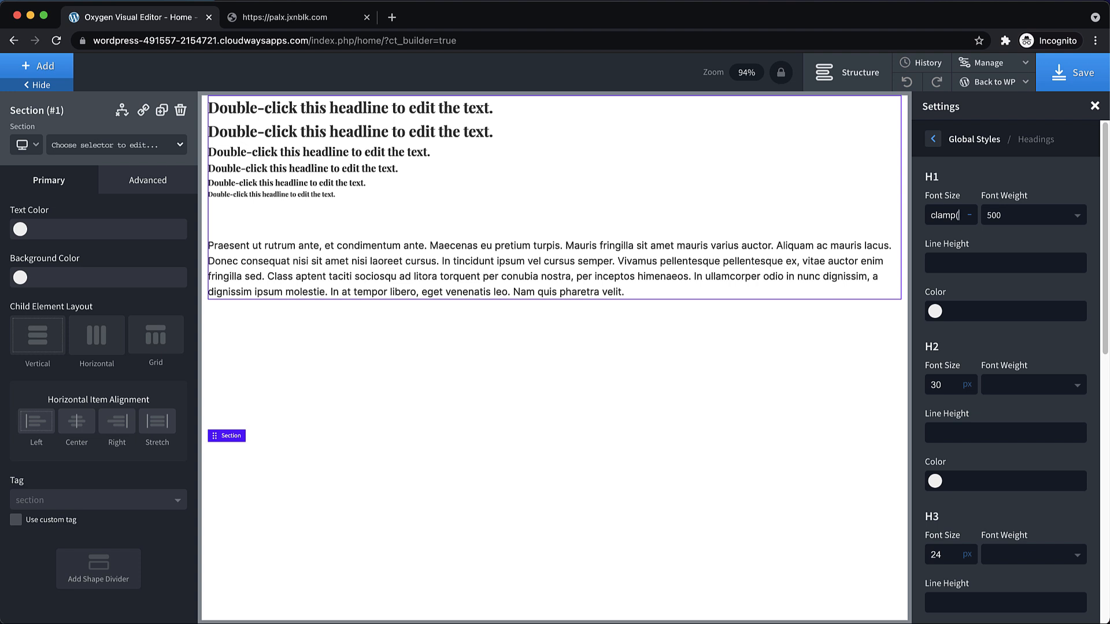
text(2rem, ))
key(Left)
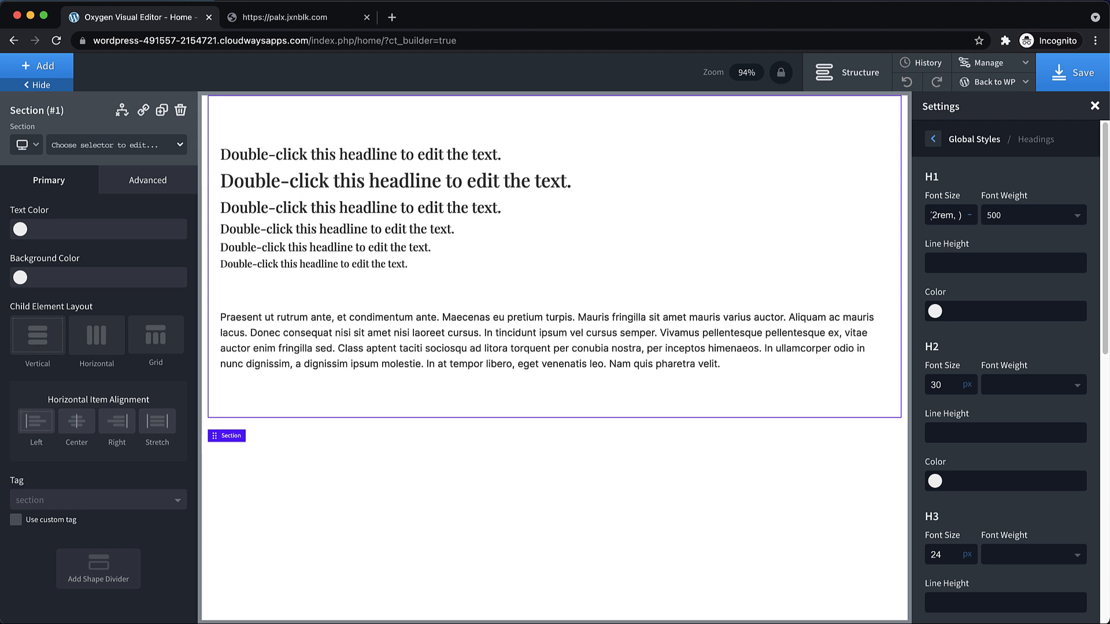
text(5)
text(vw + 1rem)
text(, )
text(6rem)
text())
key(BackSpace)
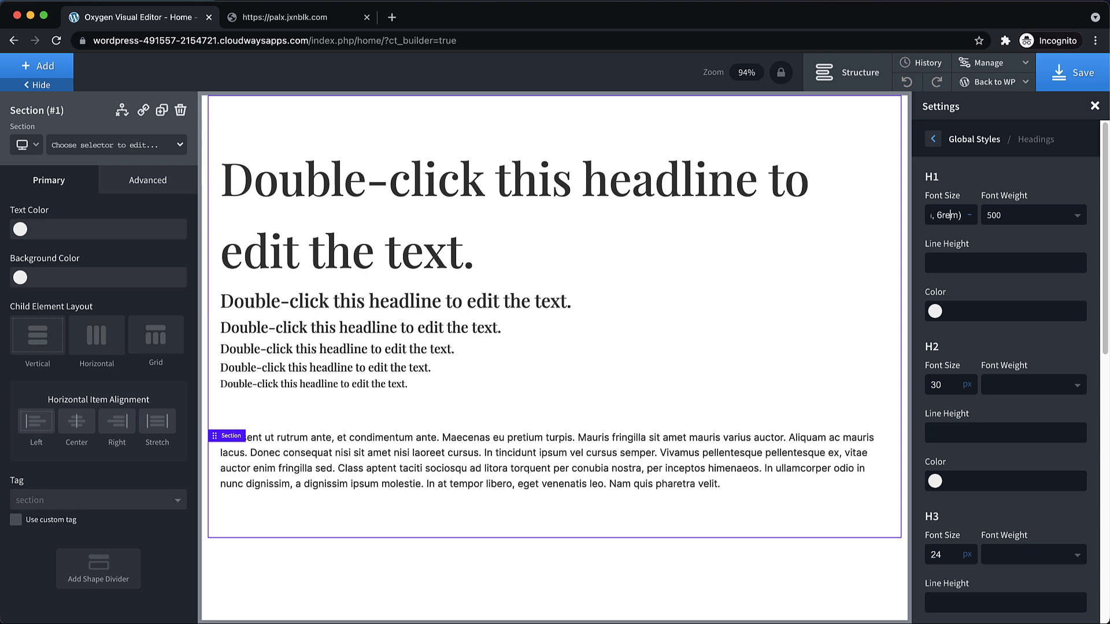
key(super+a)
Step: Save the page and open its frontend in a new browser tab
scroll(954, 387, down, 1)
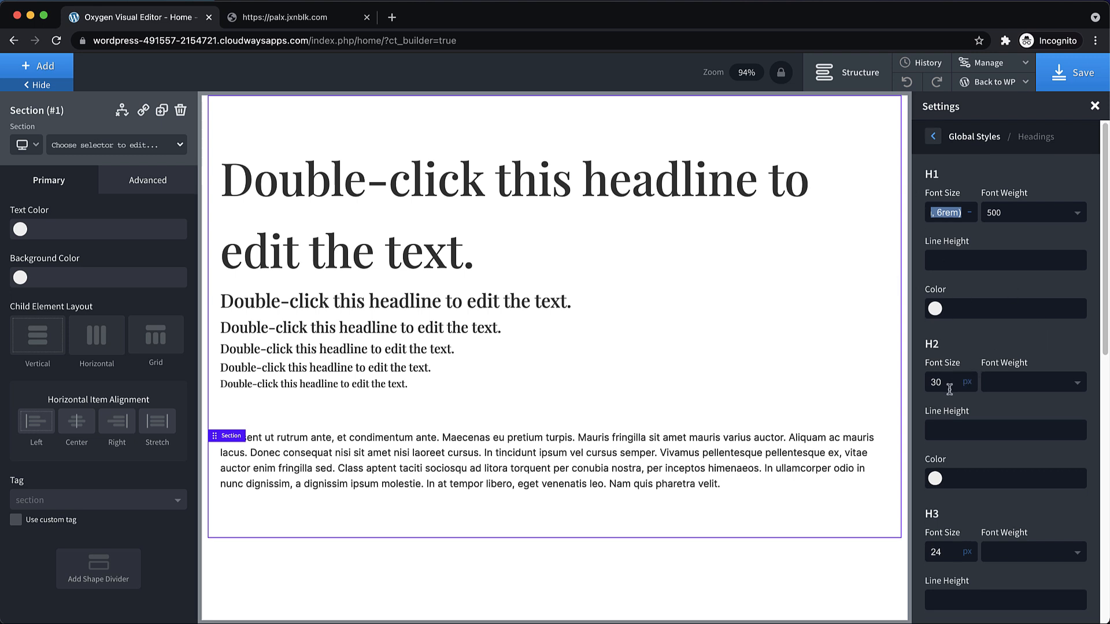
click(1056, 78)
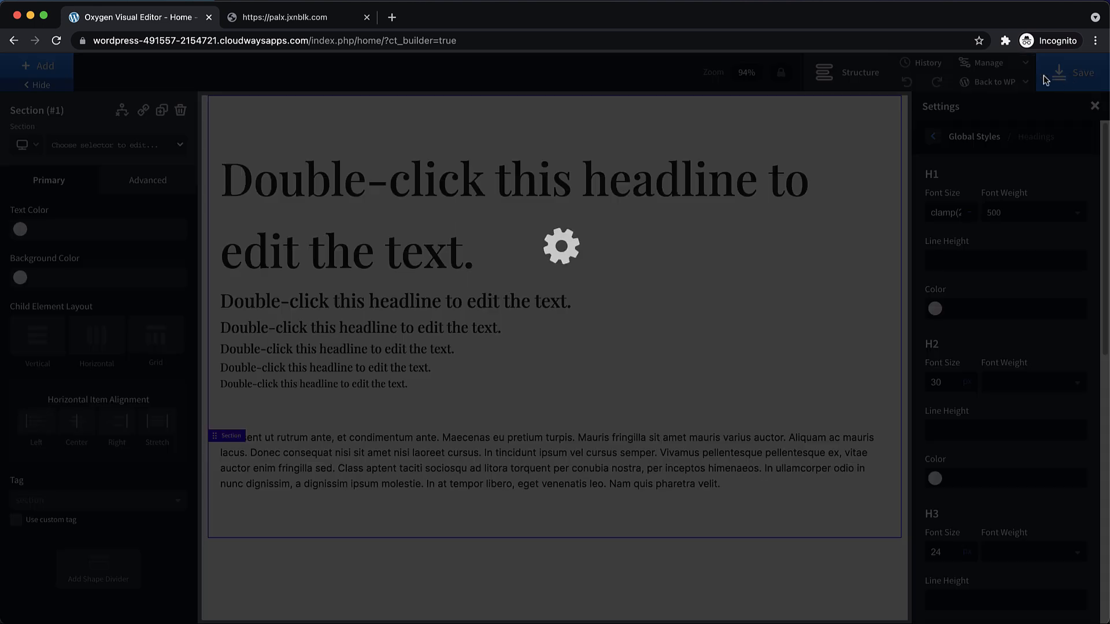
mouse_move(1018, 82)
right_click(991, 127)
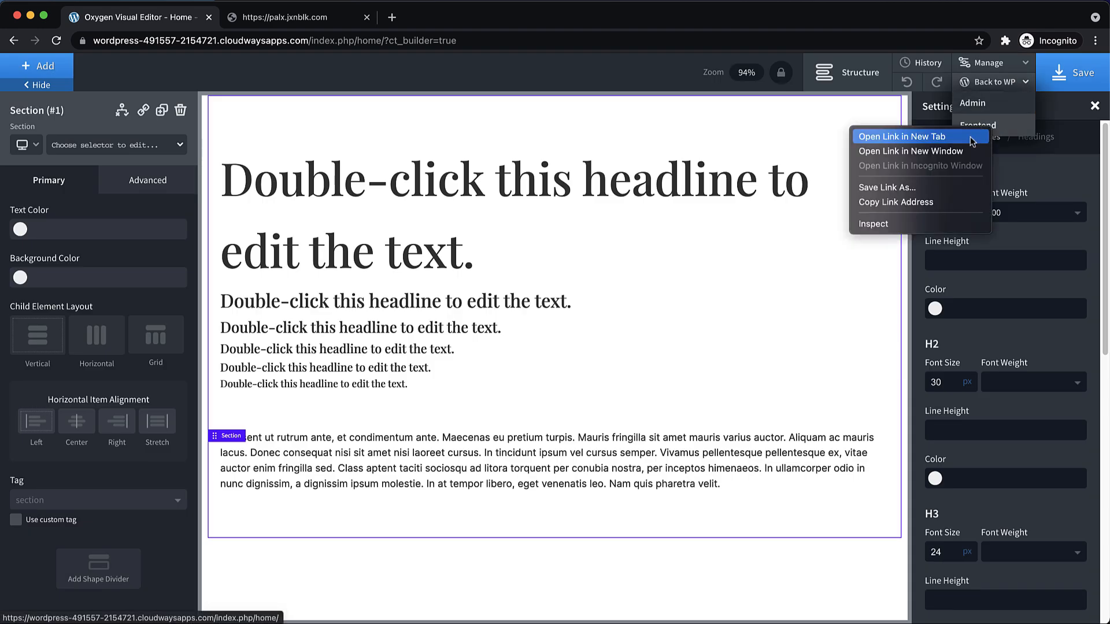
click(972, 141)
click(303, 23)
Step: Inspect the frontend in responsive device mode and widen the viewport to about 1640 × 624 to check the H1 scaling
right_click(980, 499)
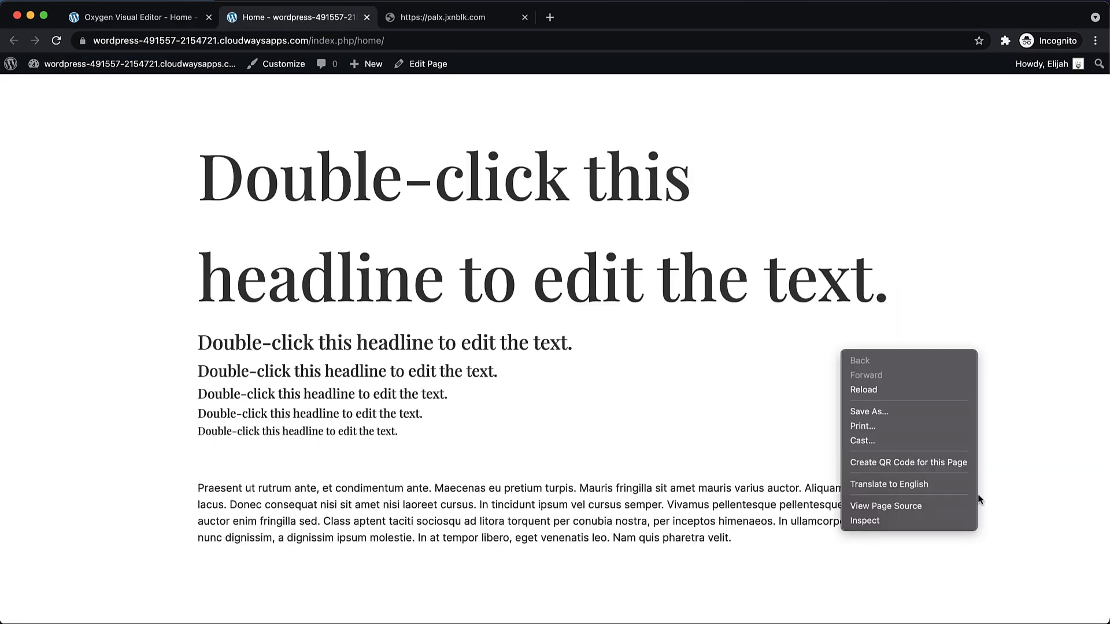
click(918, 520)
click(28, 381)
drag(693, 375, 691, 585)
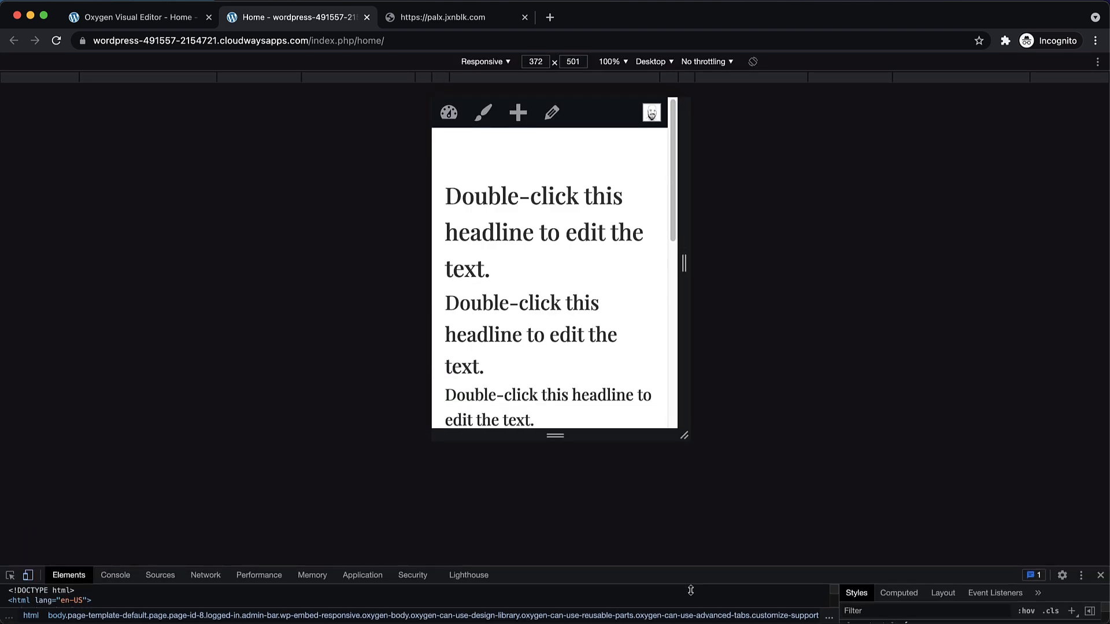
drag(682, 280, 1106, 317)
drag(556, 434, 552, 516)
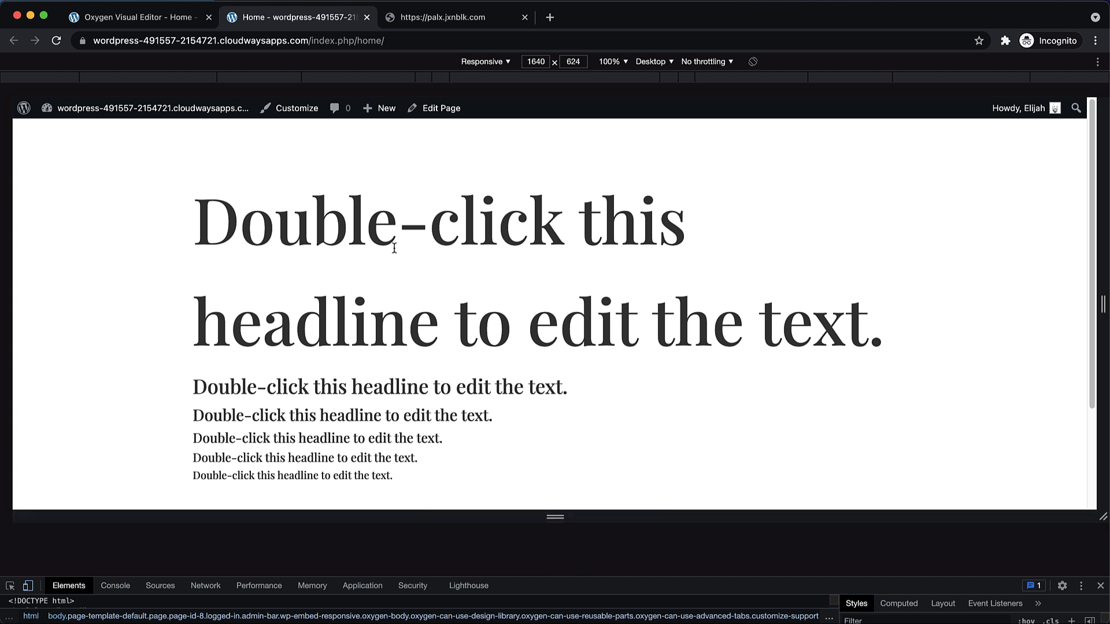
Step: Back in the Oxygen editor, paste the H1 clamp value into the H2 font size, change its maximum to 5.5rem and set the unit to none
click(162, 21)
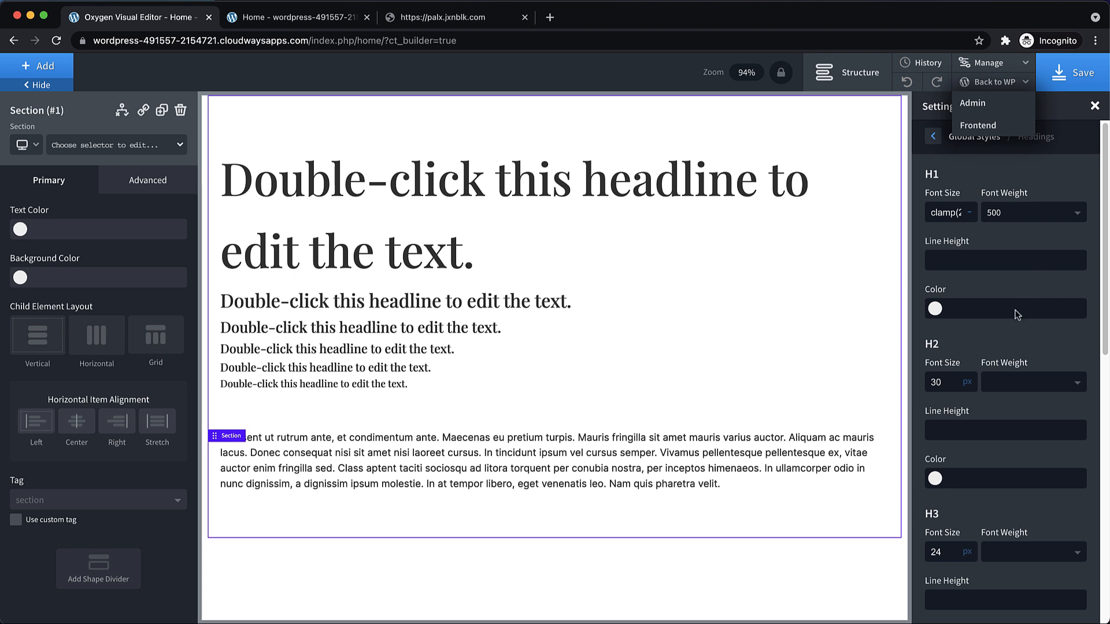
double_click(950, 379)
key(super+v)
triple_click(938, 384)
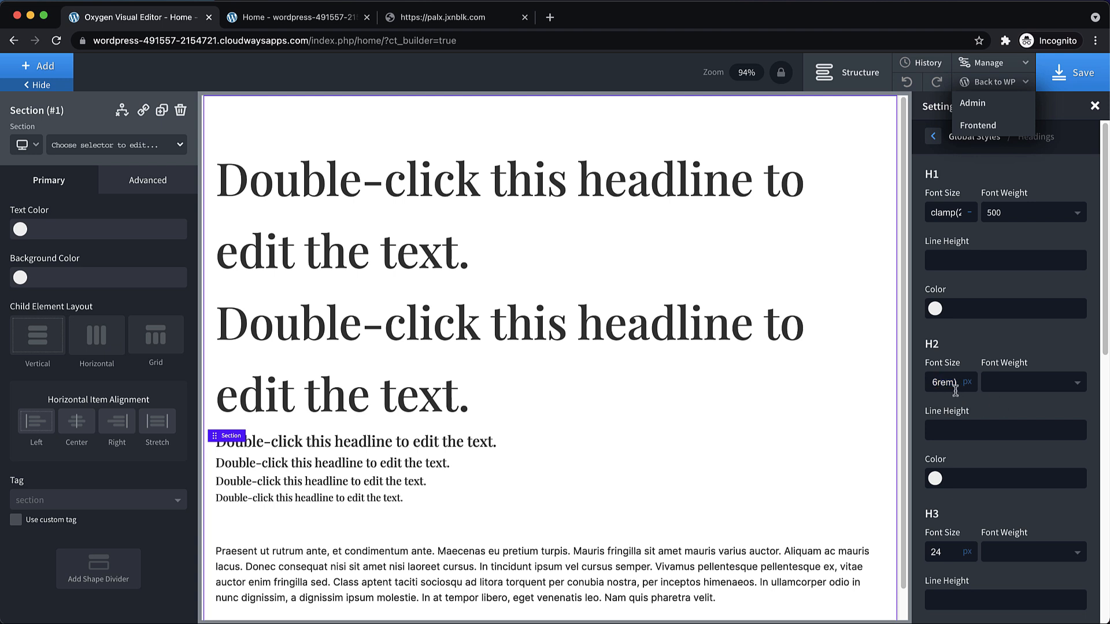
key(BackSpace)
text(5.5)
scroll(940, 382, left, 3)
scroll(953, 386, down, 1)
triple_click(951, 382)
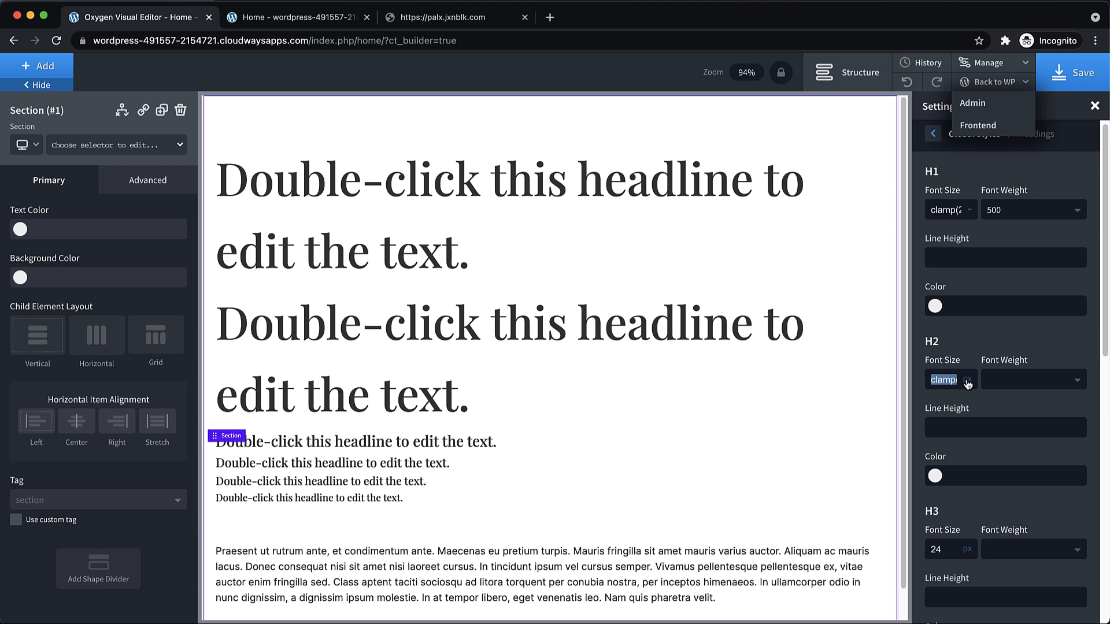
click(968, 383)
click(966, 412)
Step: Change the minimum in the H2 font size clamp to 1.75rem
triple_click(951, 379)
click(954, 381)
key(Right)
key(Right)
key(BackSpace)
text(1.75)
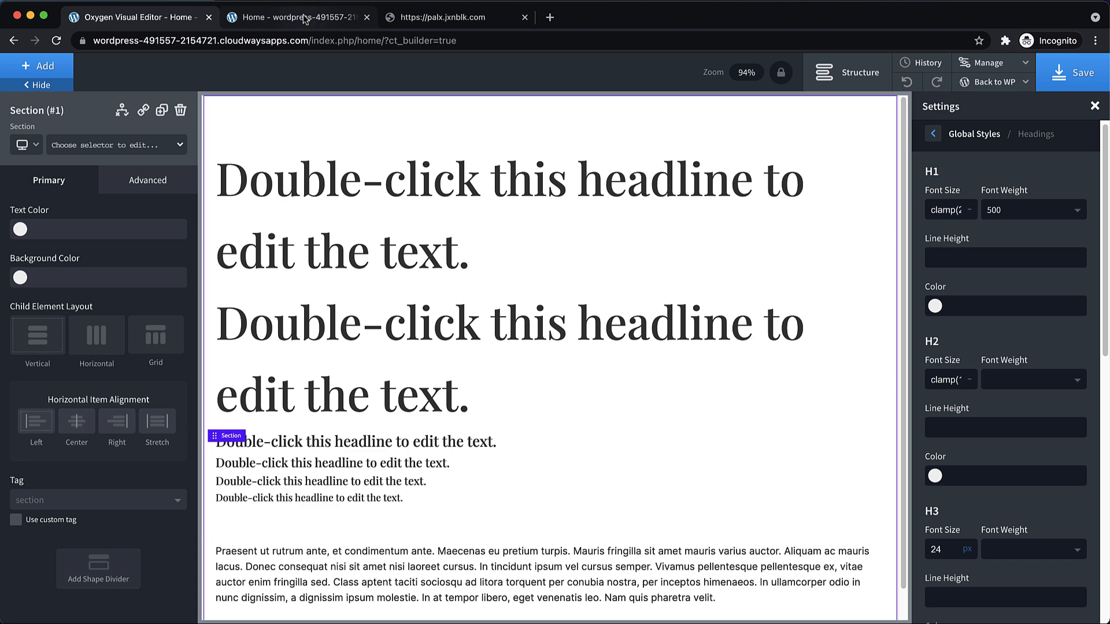
Step: Reload the frontend preview and compare the H1 and H2 heading sizes
click(292, 17)
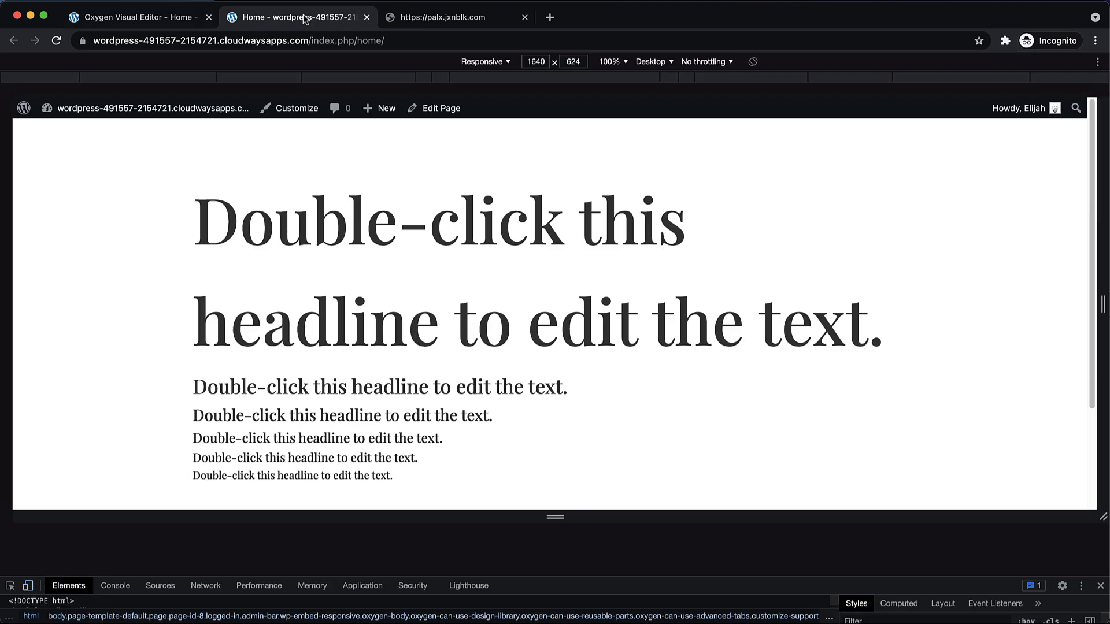
click(56, 41)
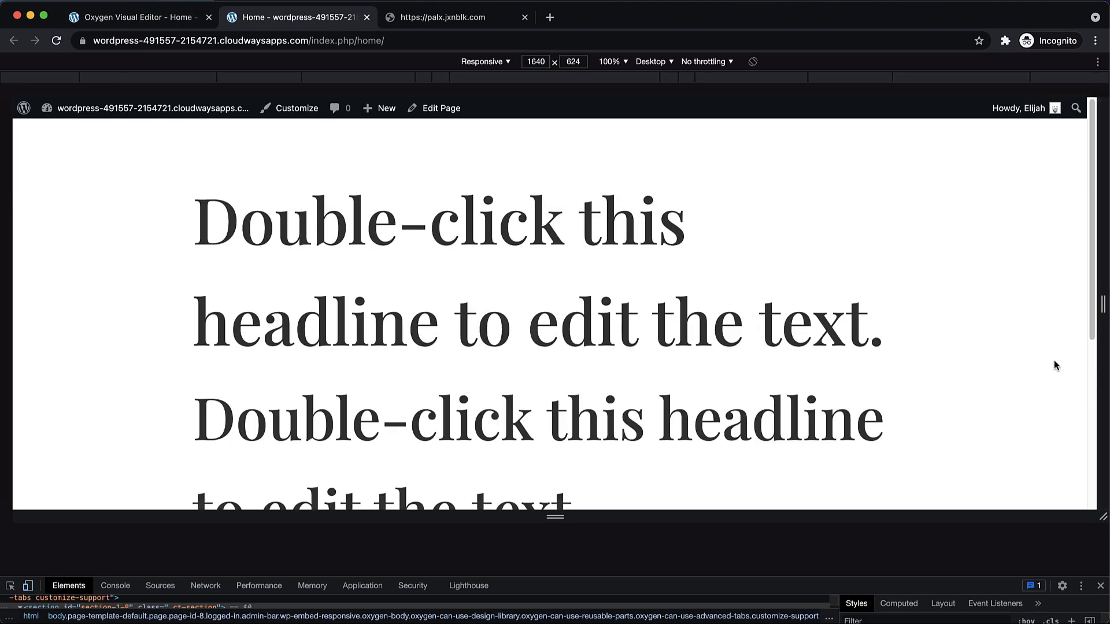
scroll(1070, 347, down, 1)
drag(1101, 303, 1024, 324)
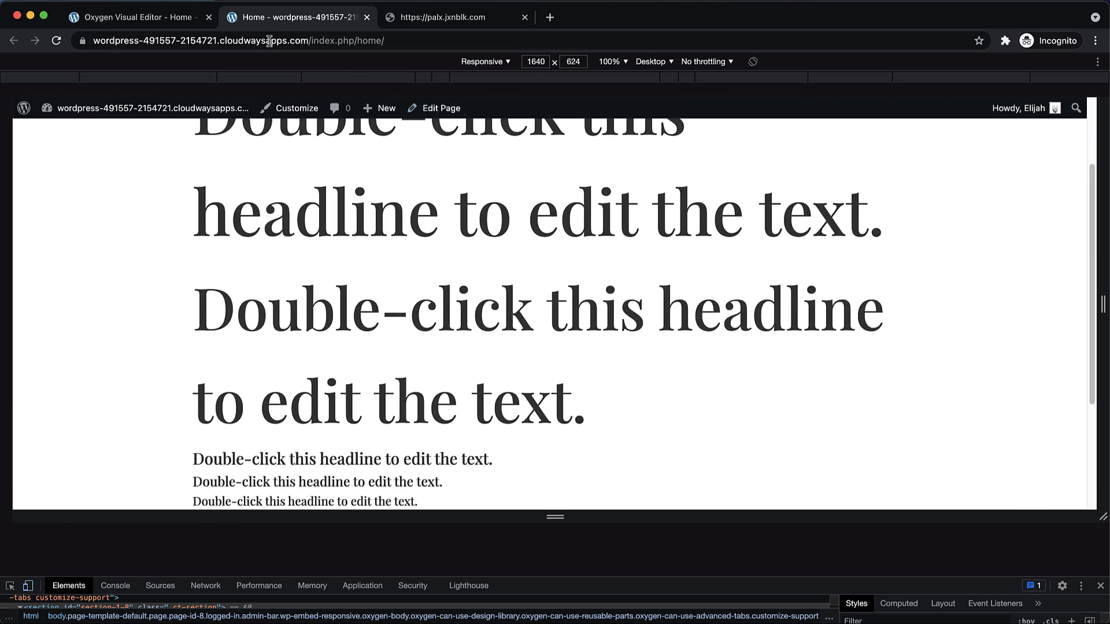
Step: Return to the Oxygen editor and change the maximum in the H2 font size clamp to 5rem
click(164, 19)
double_click(947, 380)
mouse_move(947, 380)
mouse_down()
mouse_move(977, 392)
mouse_move(960, 390)
mouse_up()
click(946, 381)
text(5rem))
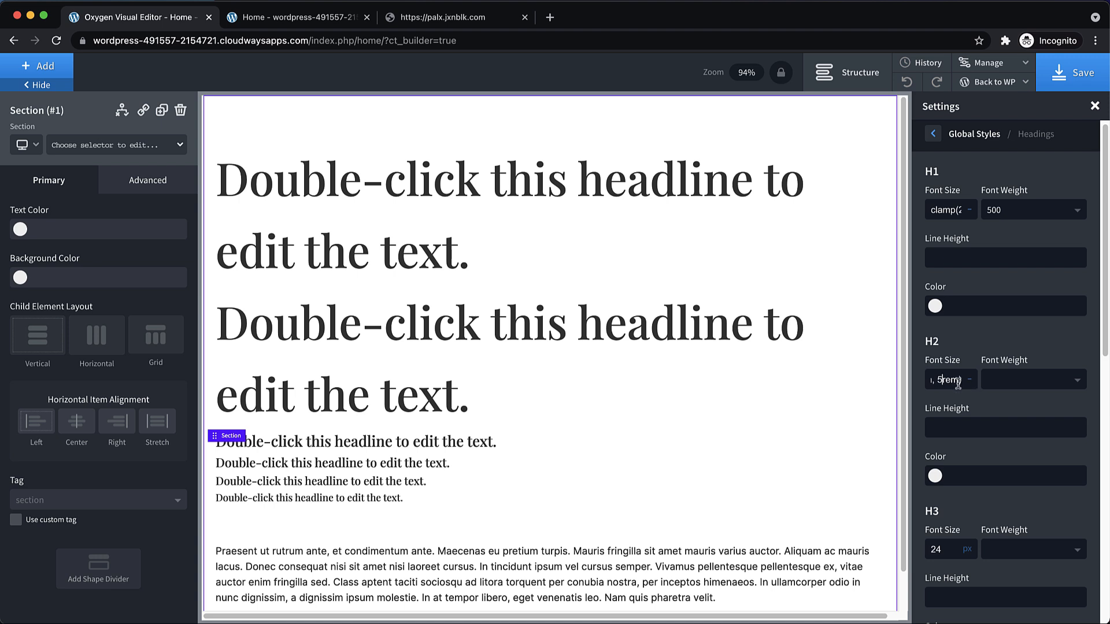
Step: Change the preferred value in the H2 font size clamp to 4vw + 1rem and save the page
scroll(950, 384, left, 1)
scroll(951, 383, left, 2)
double_click(952, 384)
click(951, 384)
key(Right)
key(Right)
key(Right)
key(Right)
key(Right)
key(Right)
key(BackSpace)
text(4)
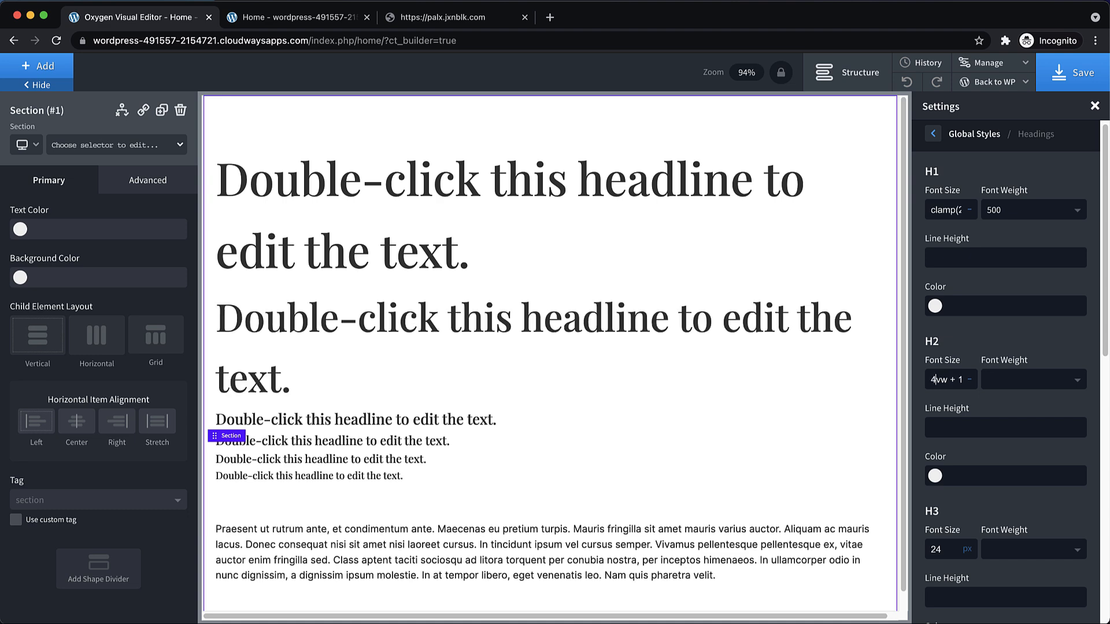
click(1073, 72)
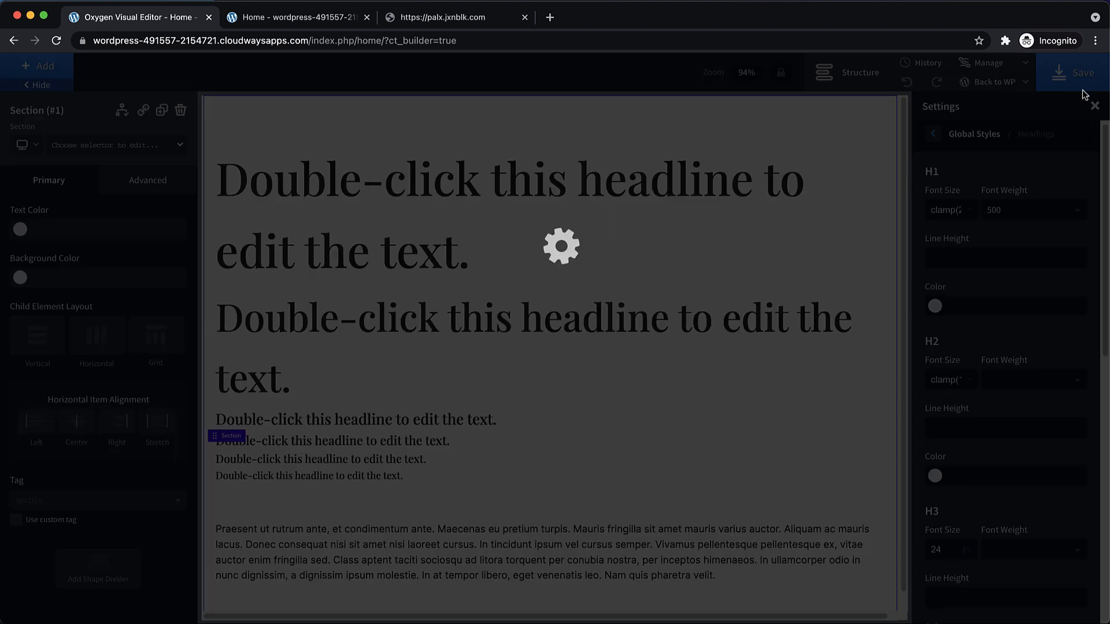
Step: Reload the frontend preview again to check the reduced H2 size against H1
click(328, 23)
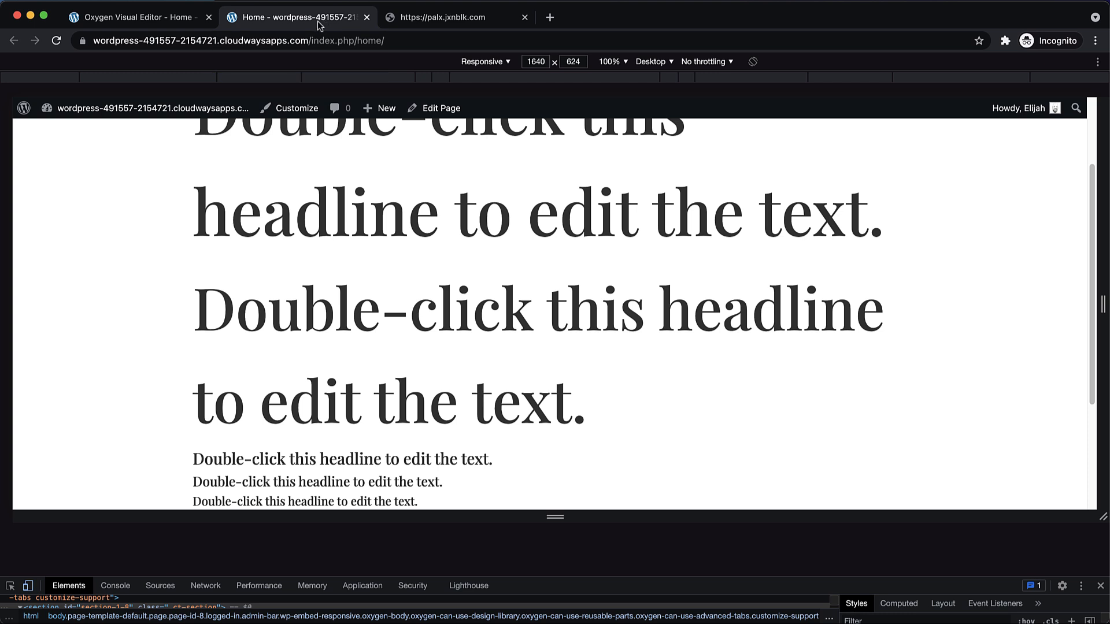
click(56, 41)
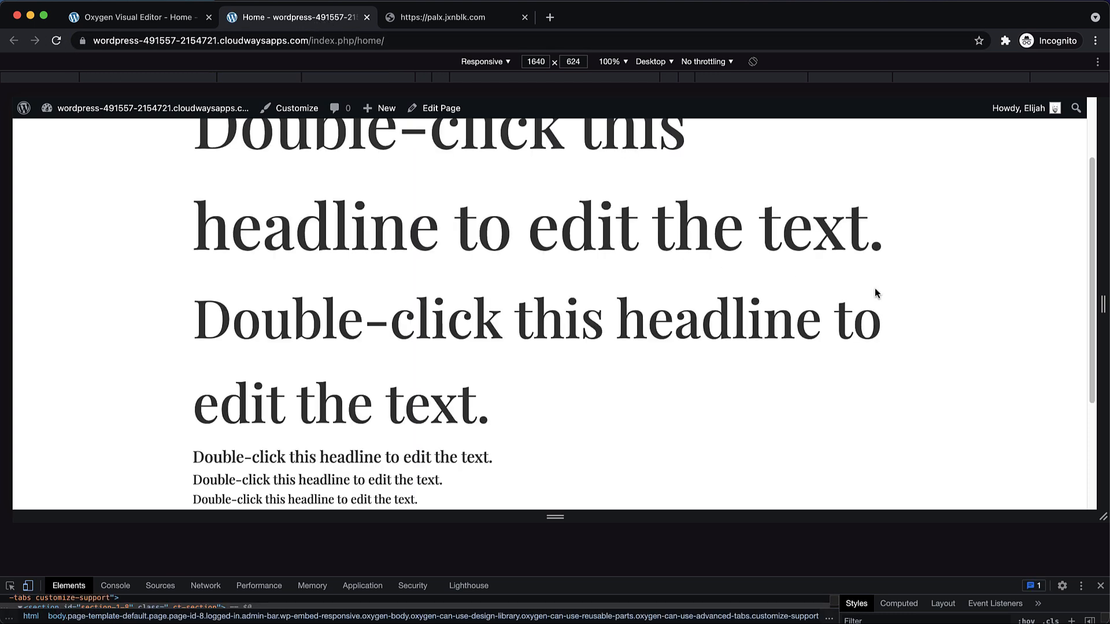
drag(1098, 283, 1072, 303)
Step: Return to the Oxygen editor and copy the H2 clamp formula into the H3 font size, with its unit set to none
click(110, 20)
click(957, 380)
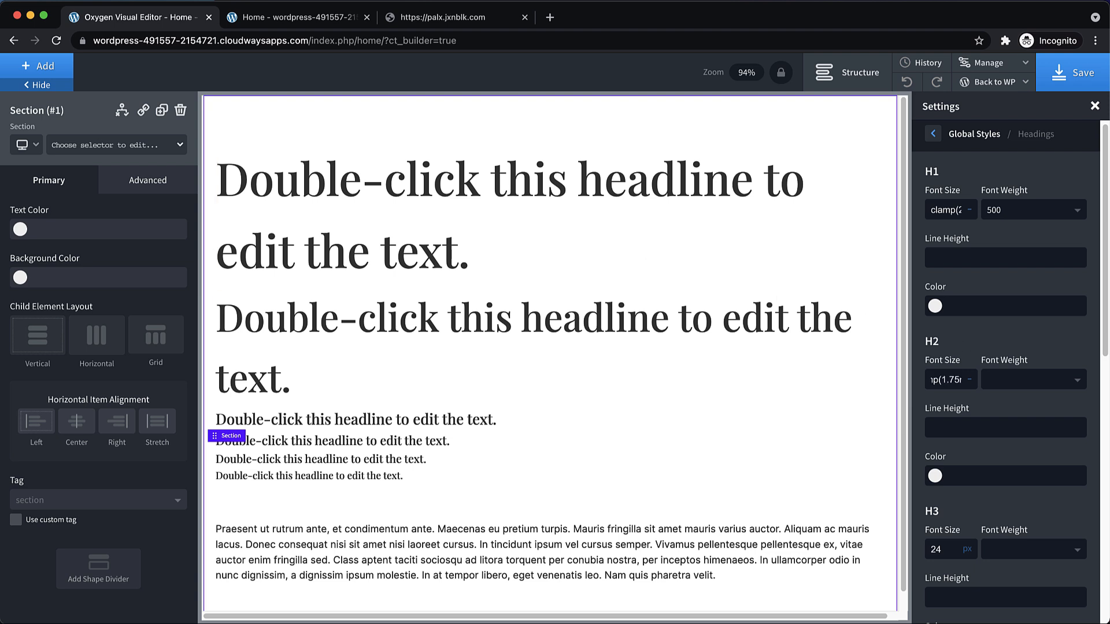
key(ctrl+a)
scroll(965, 488, down, 1)
click(968, 531)
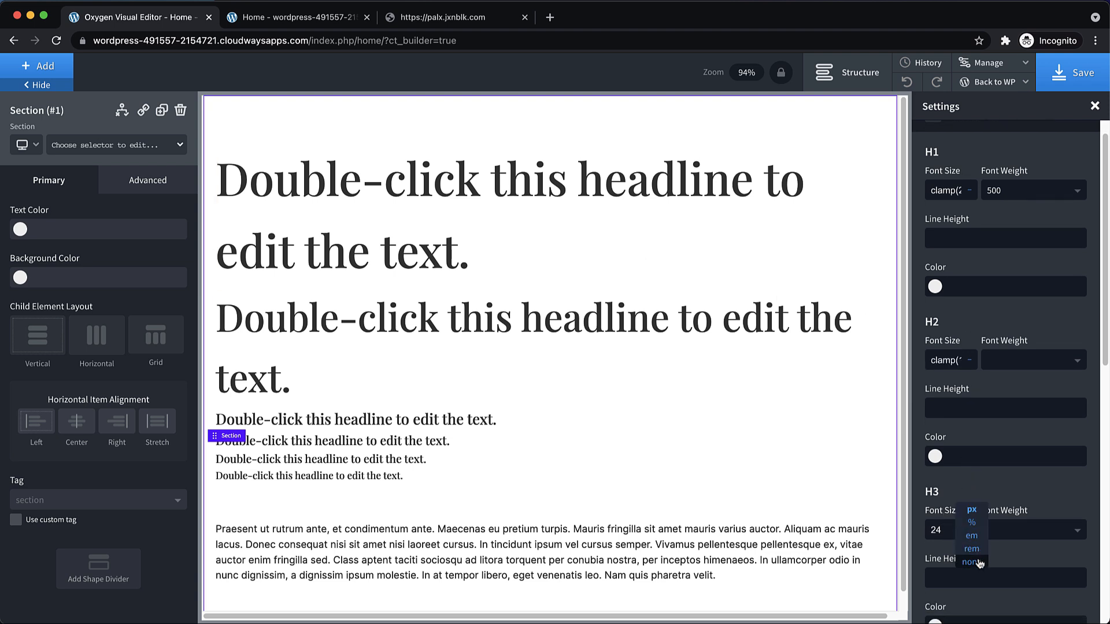
click(978, 563)
double_click(939, 531)
key(super+v)
drag(961, 523, 944, 532)
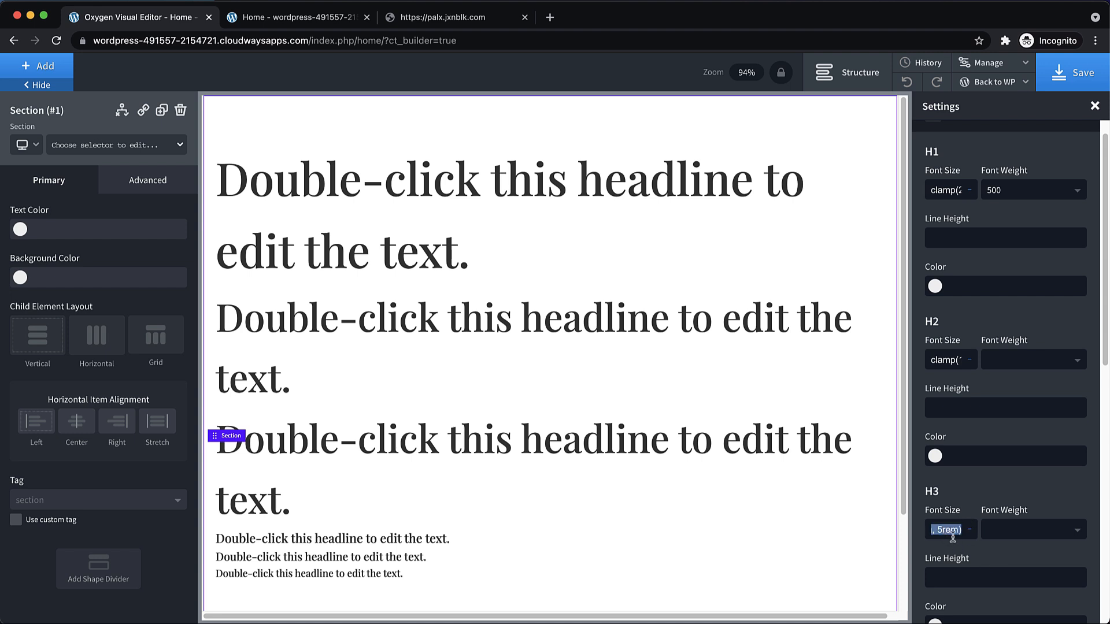
Step: Change the H3 font size clamp to a maximum of 4rem and a preferred value of 3vw + 1rem
click(942, 531)
key(BackSpace)
text(4)
key(Left)
key(Left)
key(Left)
key(Left)
key(Left)
key(Left)
key(Left)
key(BackSpace)
text(3)
Step: Set the minimum in the H3 font size clamp to 1.5rem
key(Left)
key(Left)
key(Left)
key(Left)
key(Left)
key(Left)
key(Left)
key(Left)
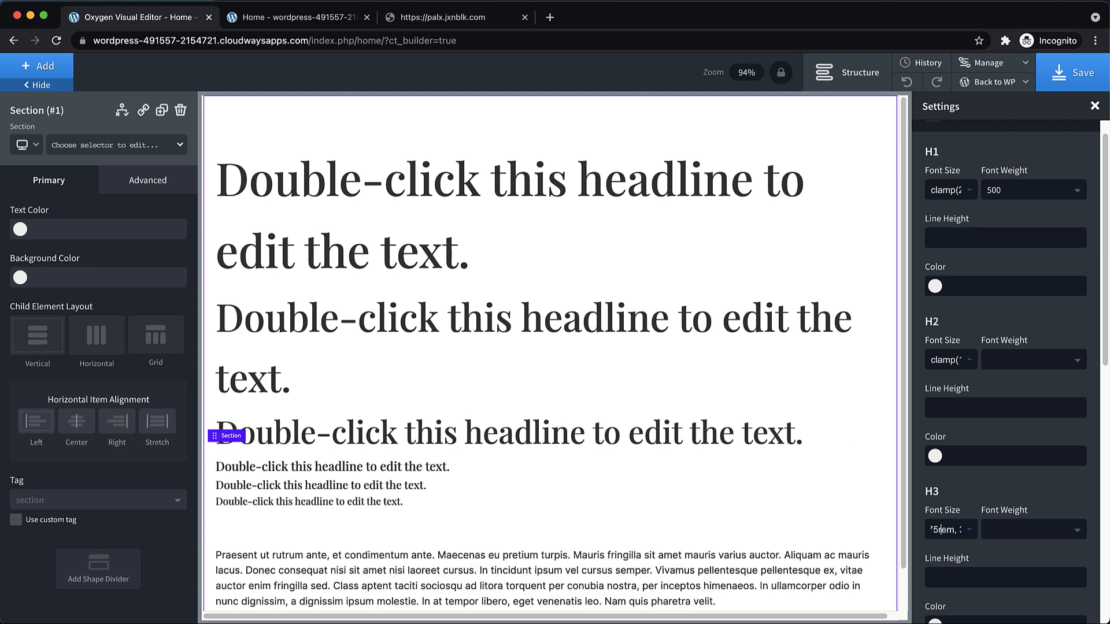
key(BackSpace)
key(BackSpace)
text(5)
Step: Copy the H3 clamp formula into the H4 font size, with its unit set to none
key(super+a)
scroll(1008, 525, down, 3)
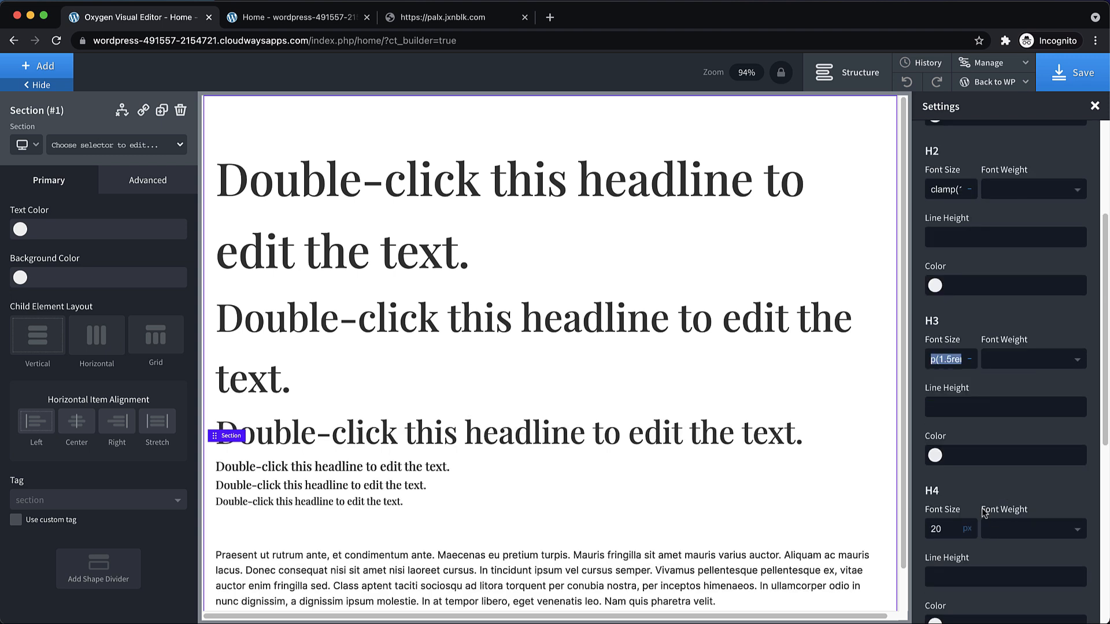
scroll(949, 527, down, 2)
click(969, 422)
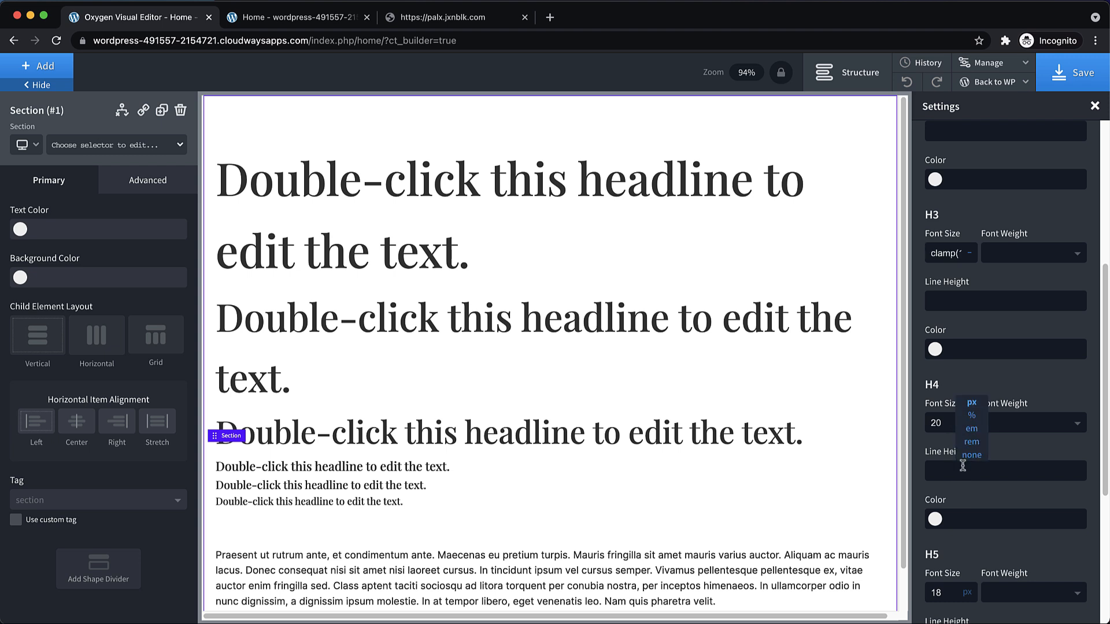
click(967, 457)
double_click(939, 421)
key(super+v)
key(super+a)
Step: Change the H4 font size clamp to a maximum of 3.5rem and a viewport-based preferred part of 2.5vw
click(942, 423)
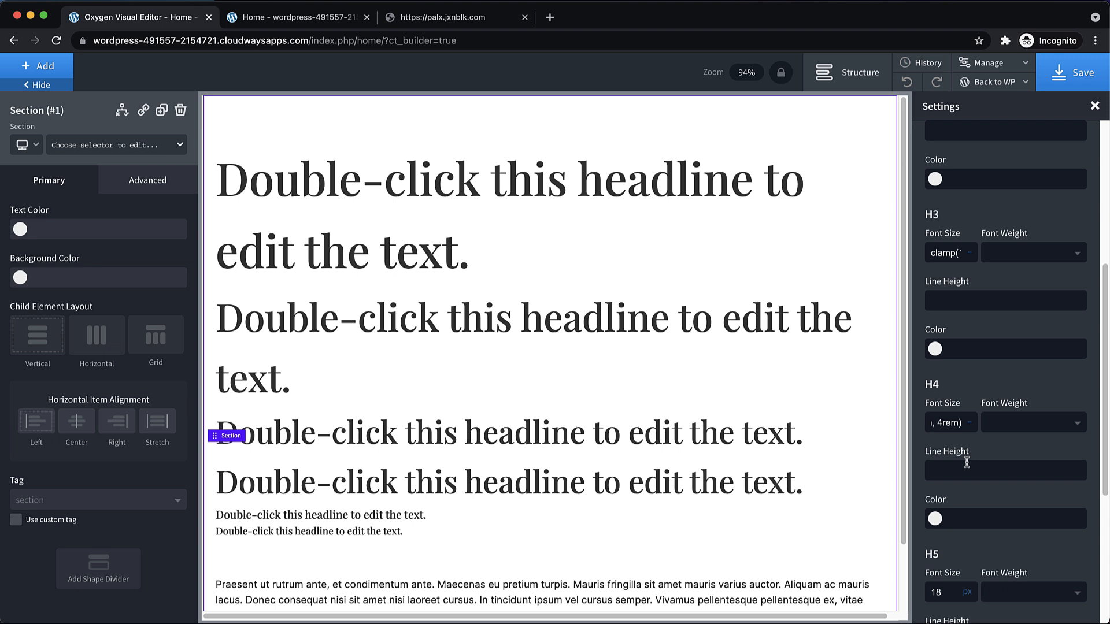
key(BackSpace)
text(3.5)
key(Left)
key(Left)
key(Left)
key(Left)
key(Left)
key(Left)
key(Left)
key(Left)
key(Left)
key(Right)
key(BackSpace)
text(.5)
key(Right)
key(Right)
key(Right)
key(Right)
key(Right)
key(Right)
text(.5)
Step: Set the minimum in the H4 font size clamp to 1.25rem
key(Left)
key(Left)
key(Left)
key(Left)
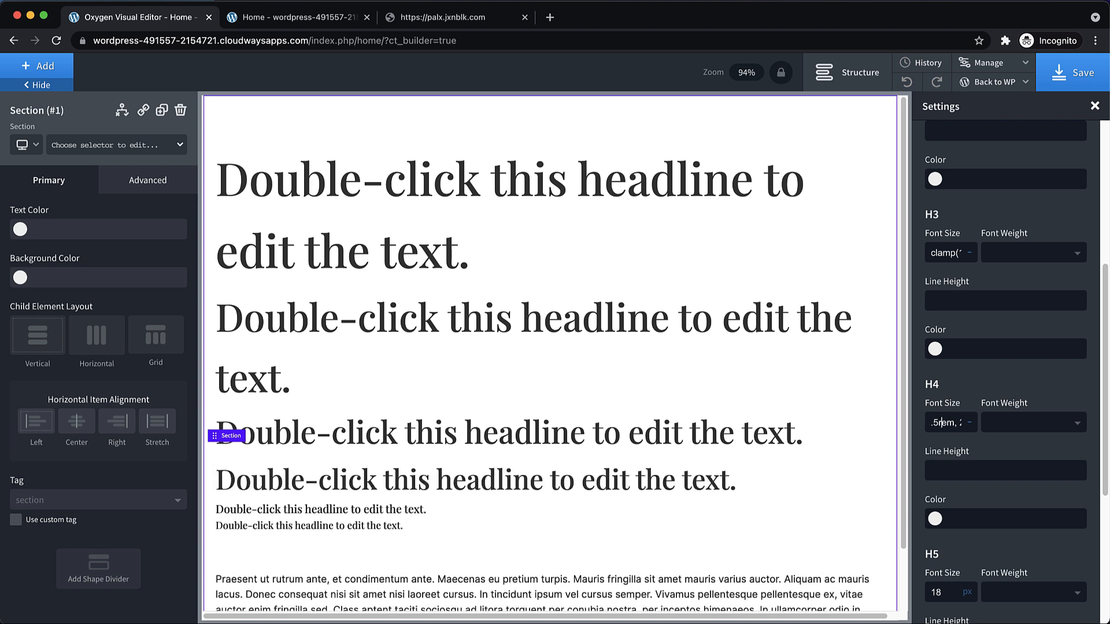
text(25r)
key(super+a)
scroll(1001, 492, down, 4)
click(938, 386)
mouse_move(967, 386)
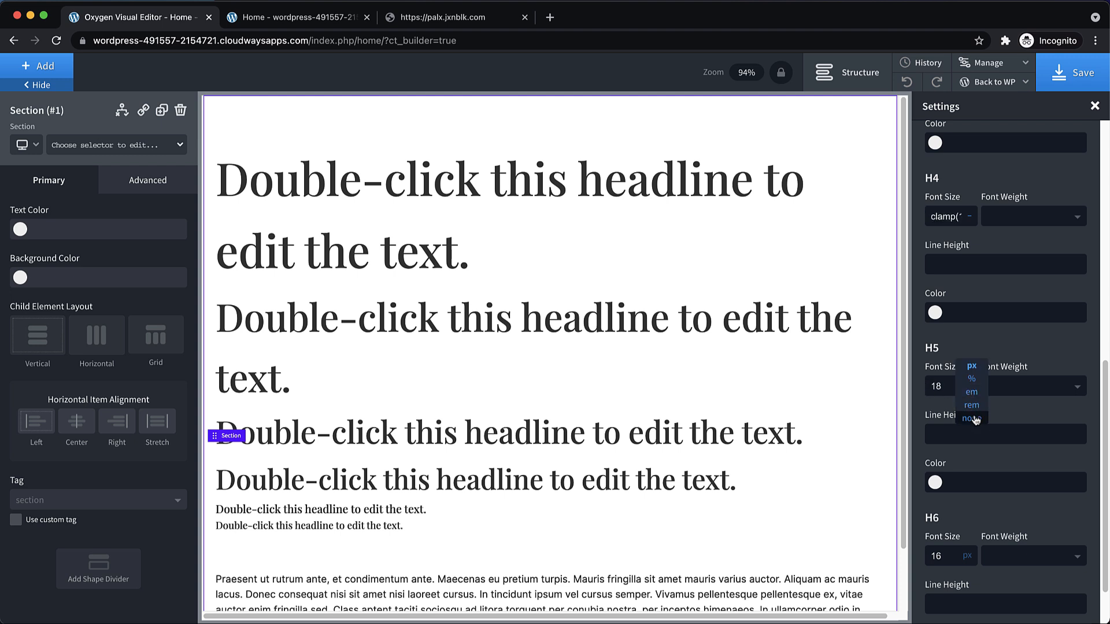
scroll(1022, 412, down, 2)
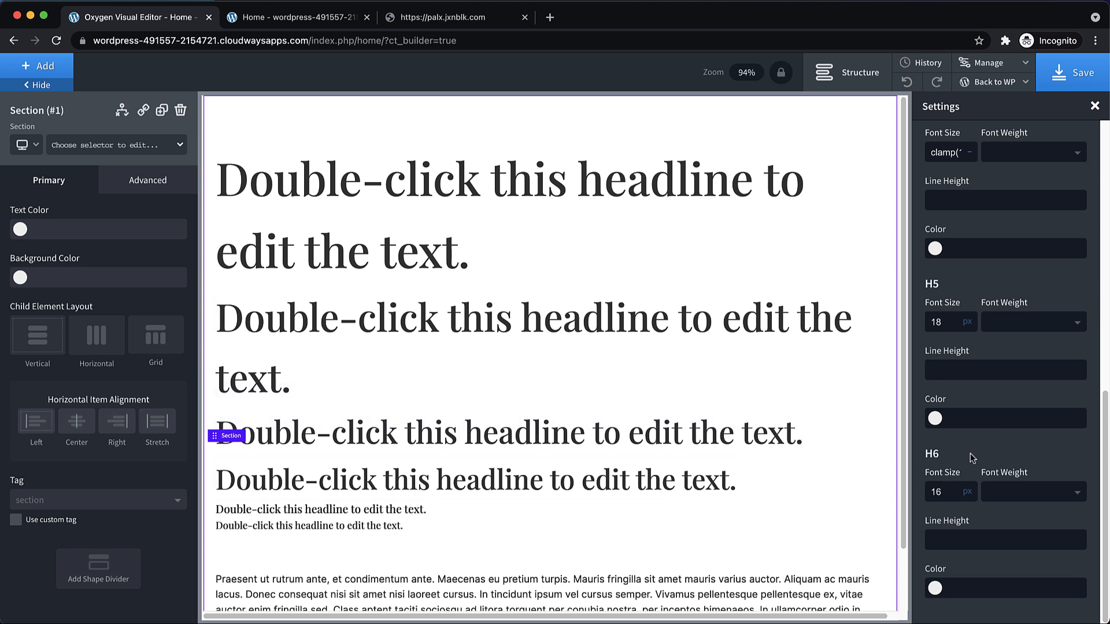
scroll(967, 445, up, 4)
scroll(966, 376, down, 4)
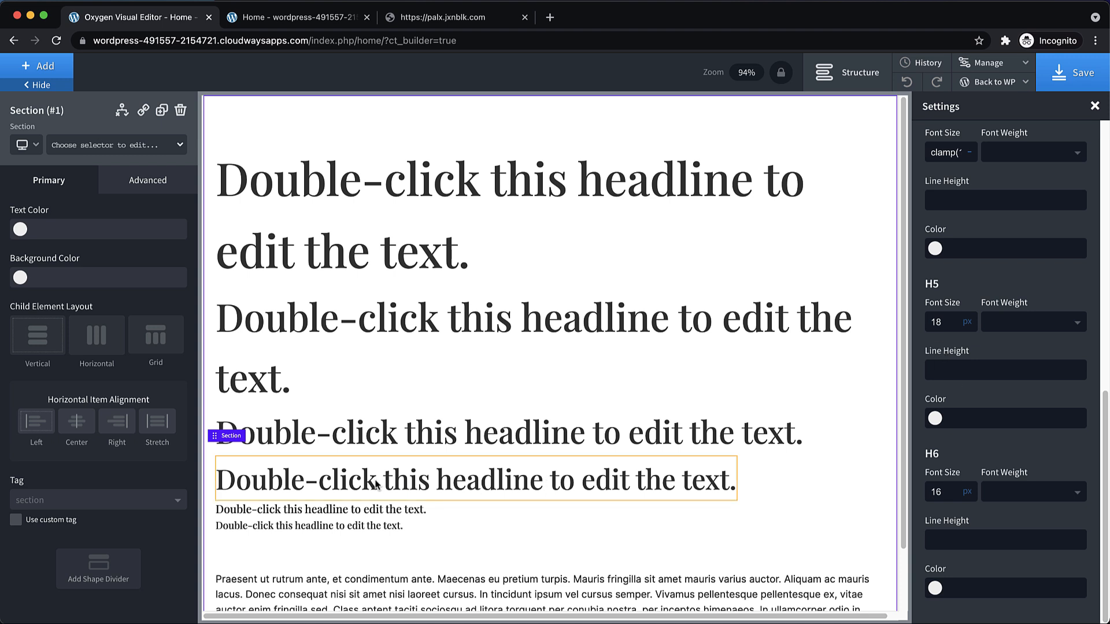
scroll(938, 258, up, 1)
scroll(938, 258, up, 3)
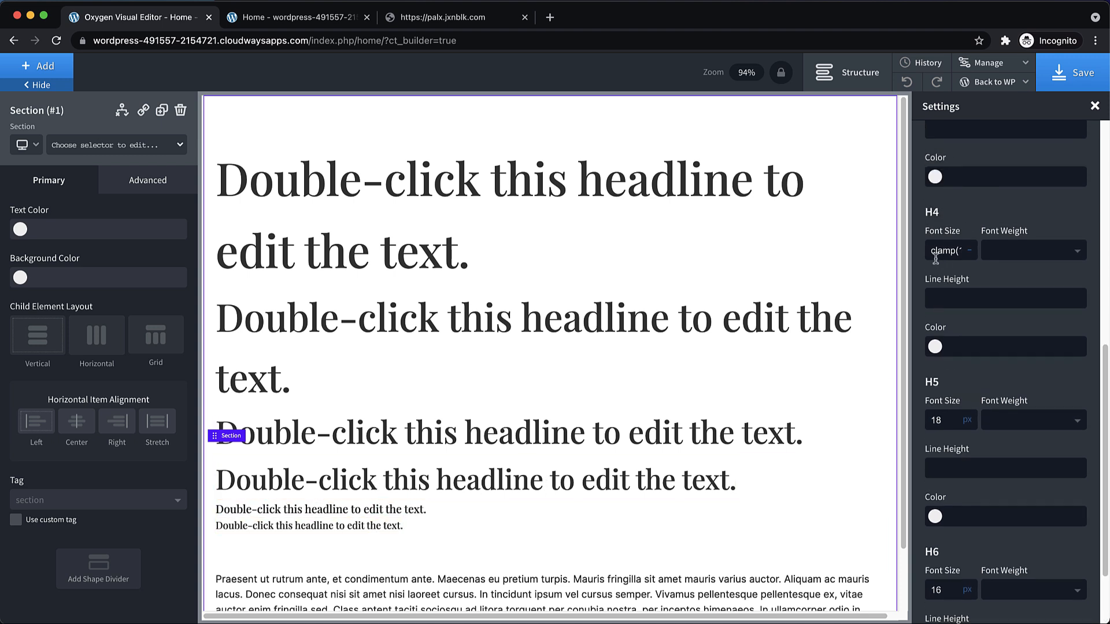
scroll(970, 441, up, 10)
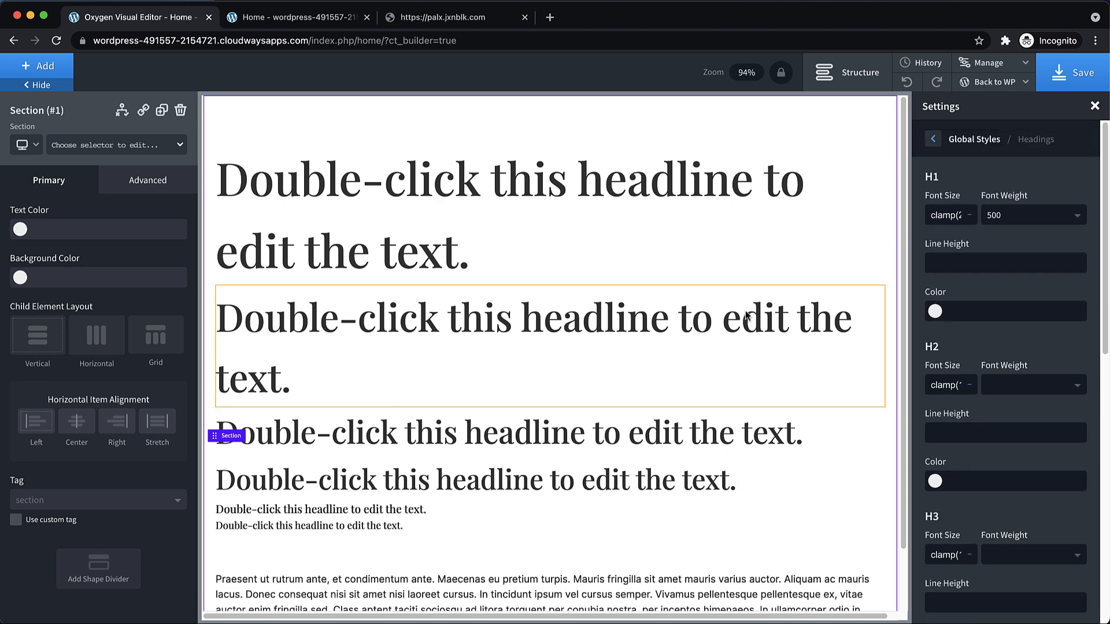
Step: Delete the H5 and H6 headline elements from the section and save the page
click(1072, 72)
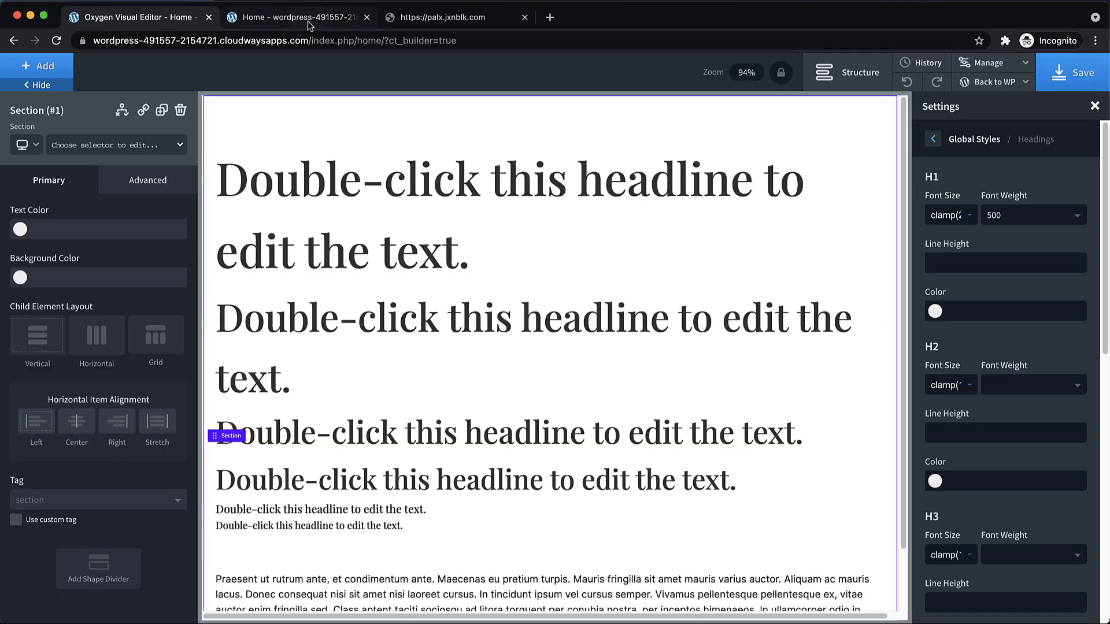
click(301, 22)
click(149, 19)
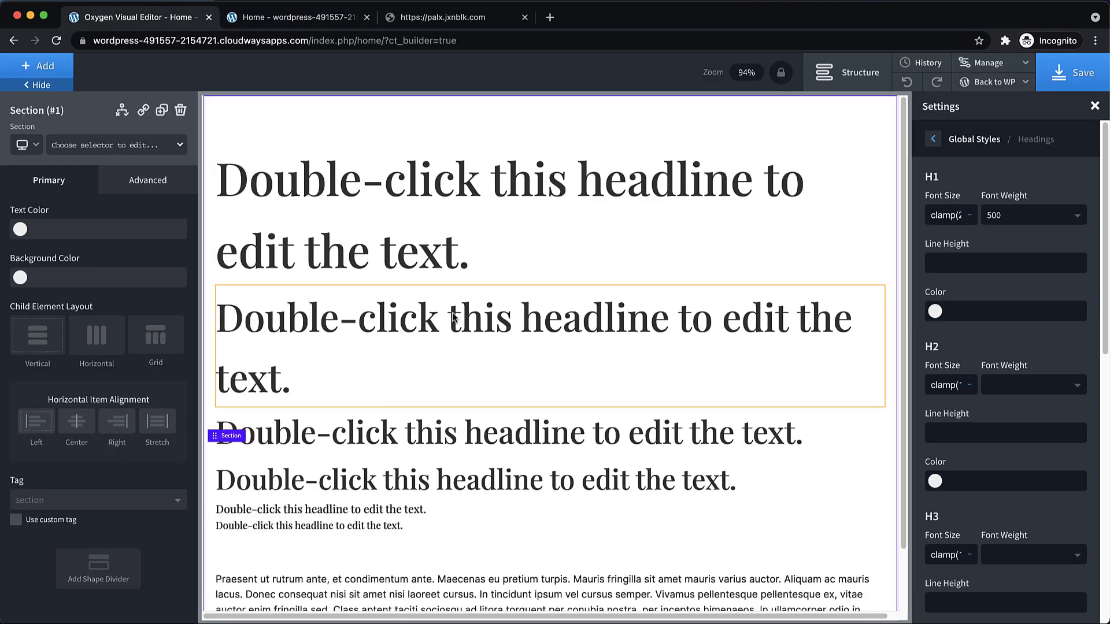
scroll(367, 404, down, 2)
click(347, 449)
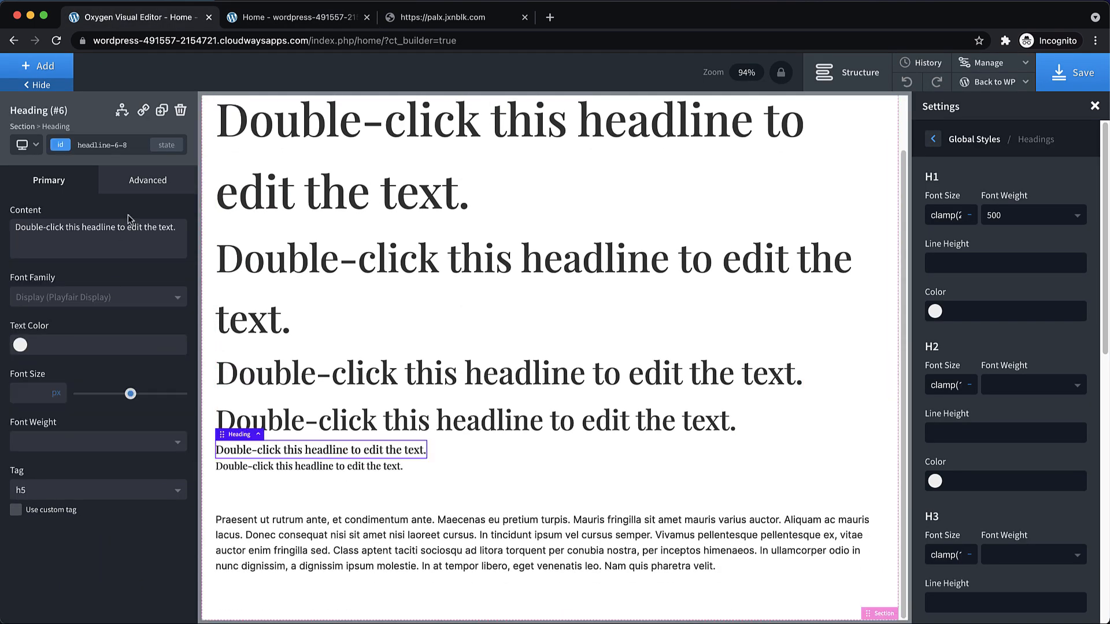
click(180, 114)
click(309, 466)
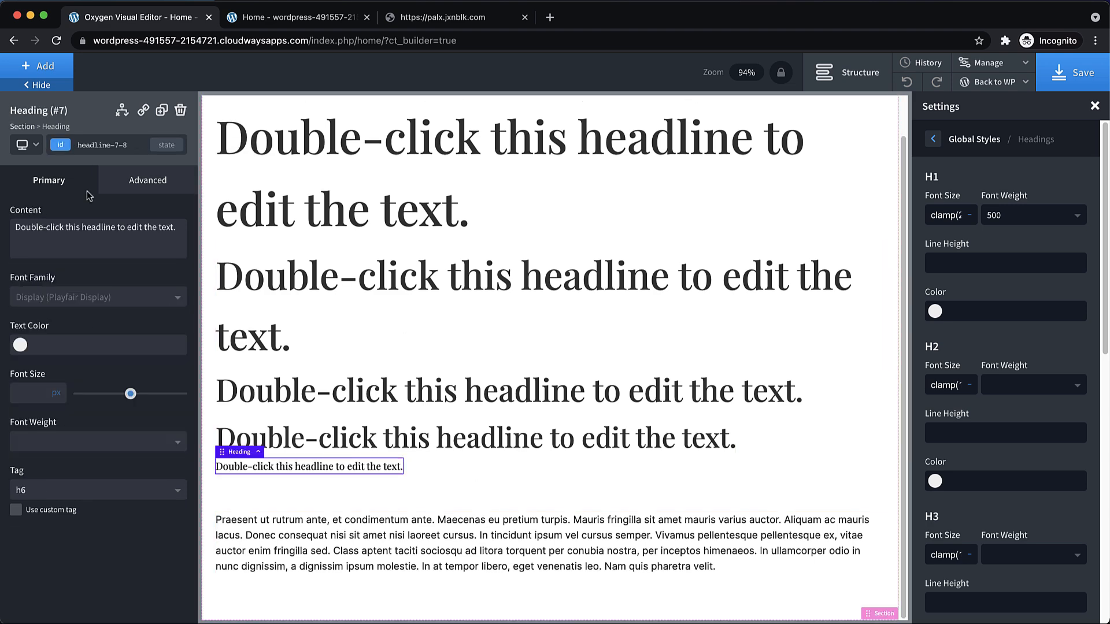
click(183, 110)
click(1081, 73)
Step: Reload the frontend preview and check how the headings scale at viewport widths of about 714 and 1382 px
click(300, 18)
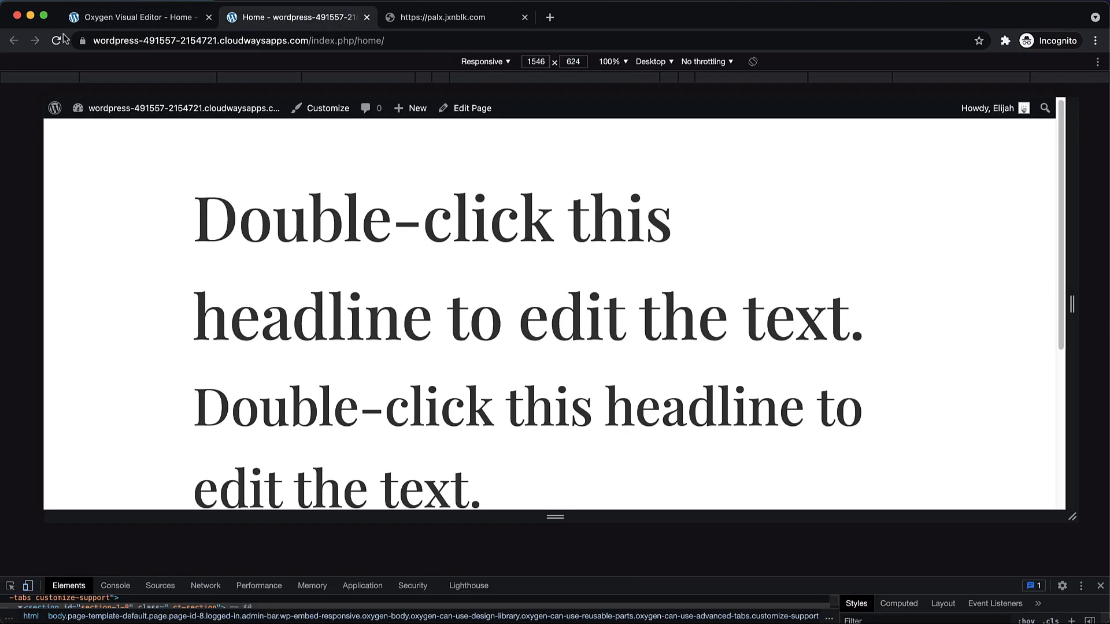
click(51, 42)
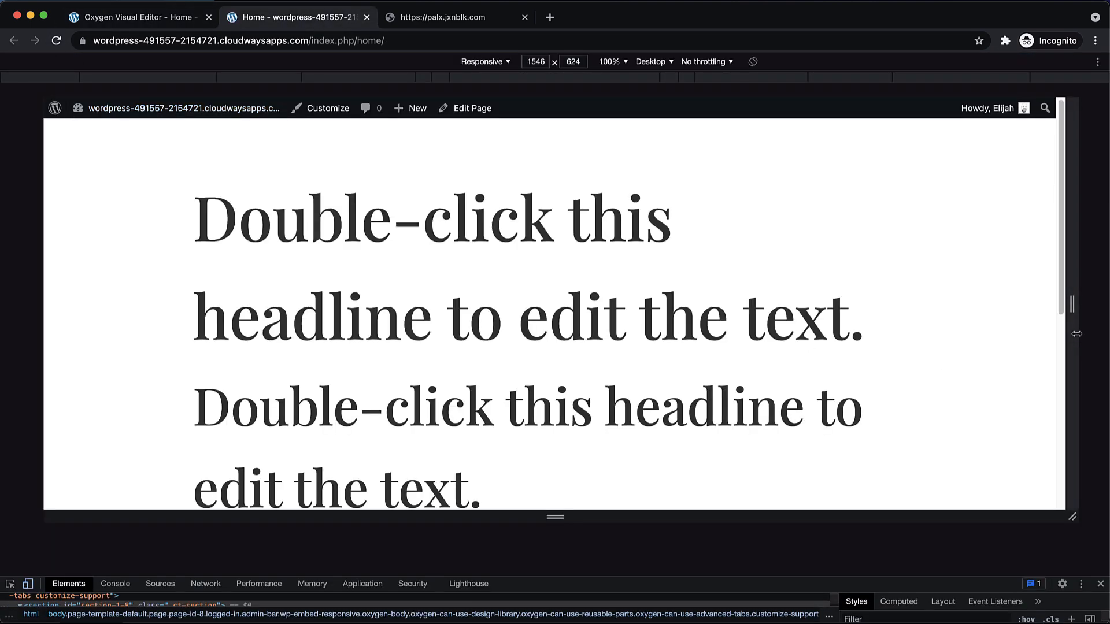
drag(1071, 319, 796, 369)
scroll(747, 370, down, 3)
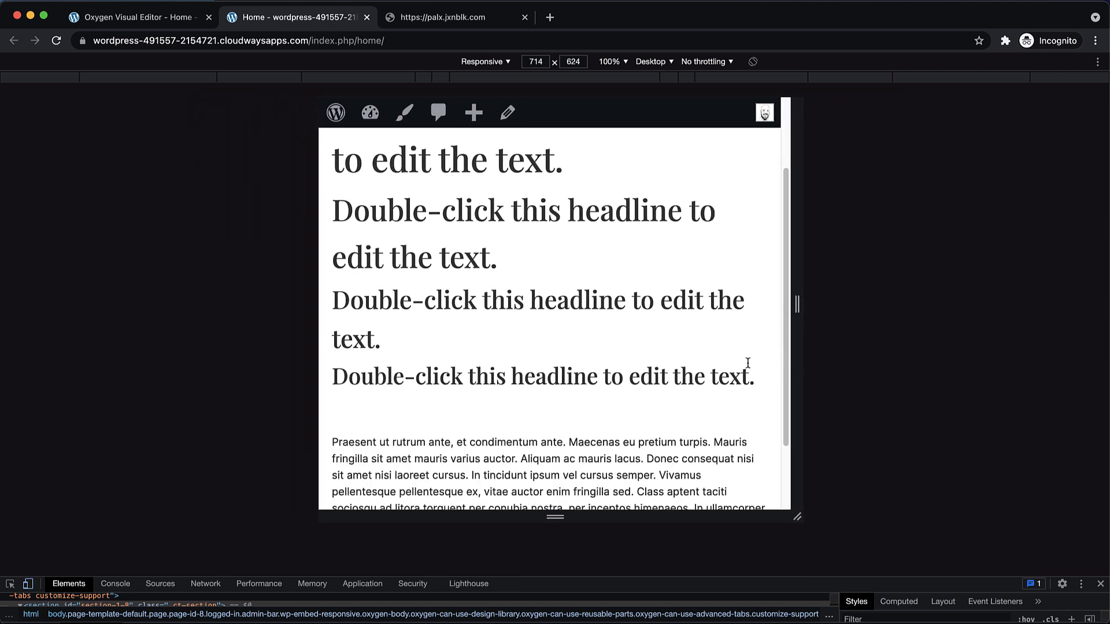
scroll(755, 363, up, 1)
drag(797, 324, 1017, 330)
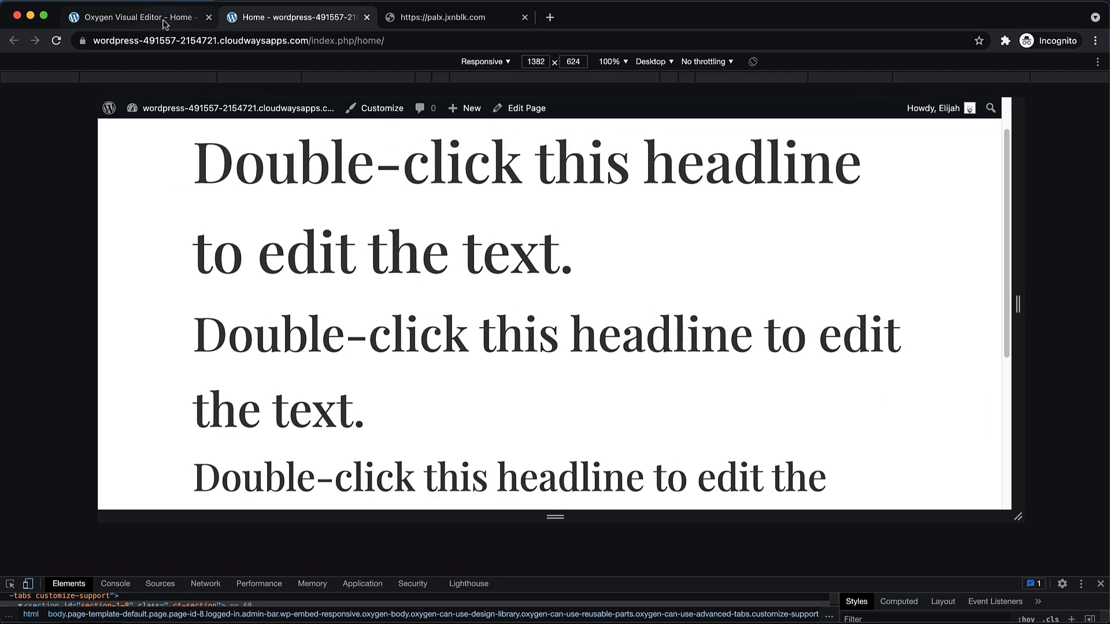
Step: Return to the Oxygen editor and set the H1 line height to 1.3 in the global heading styles
click(138, 16)
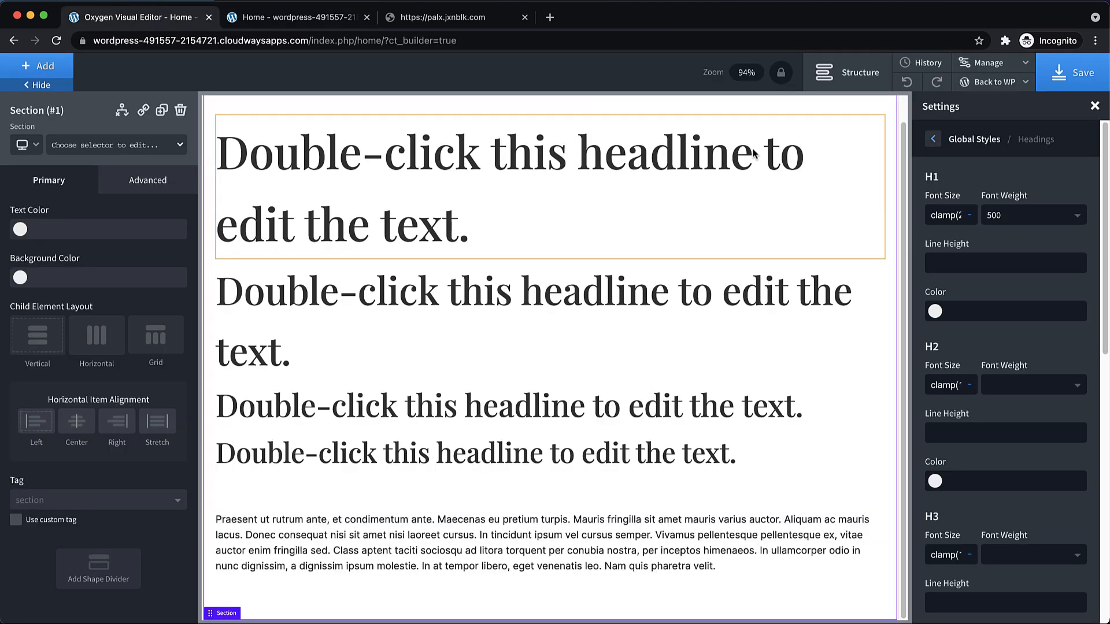
click(1012, 267)
text(1.2)
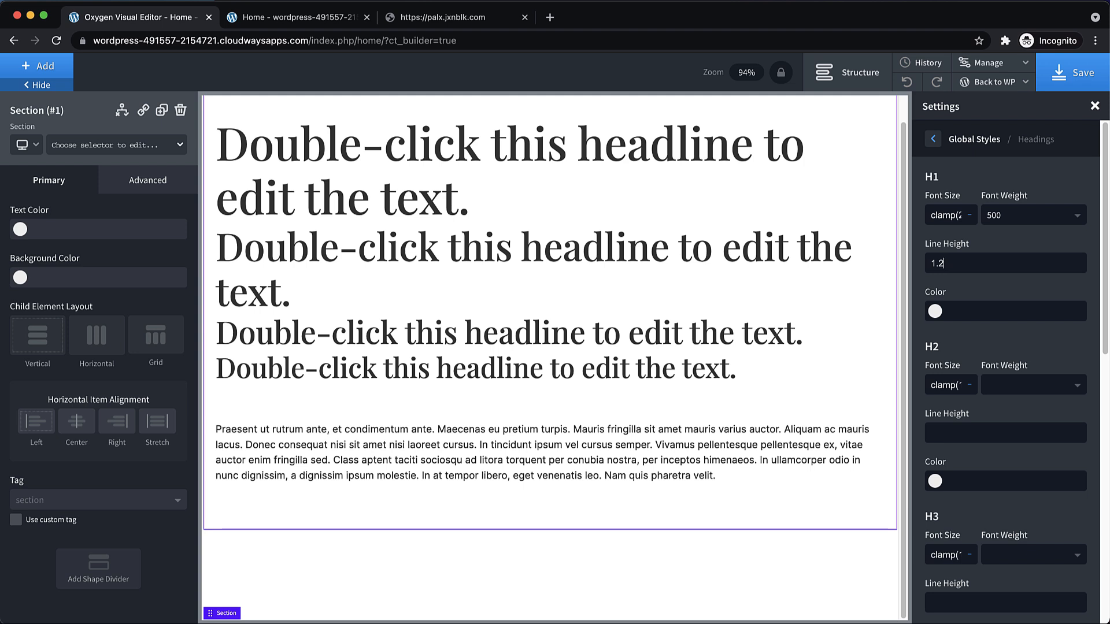
scroll(1015, 272, down, 3)
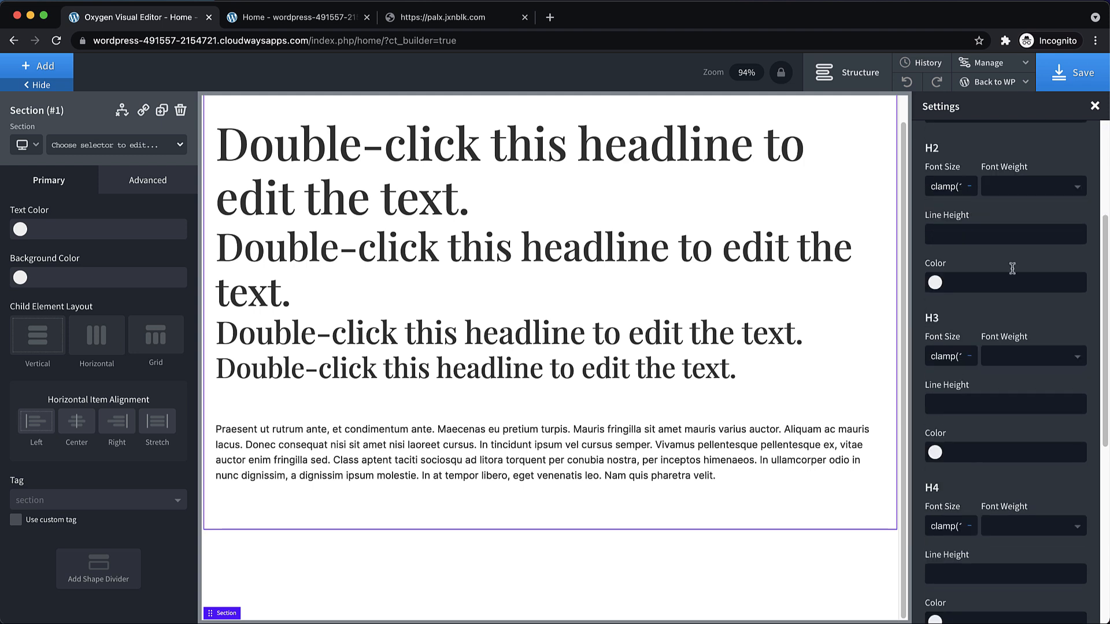
click(971, 236)
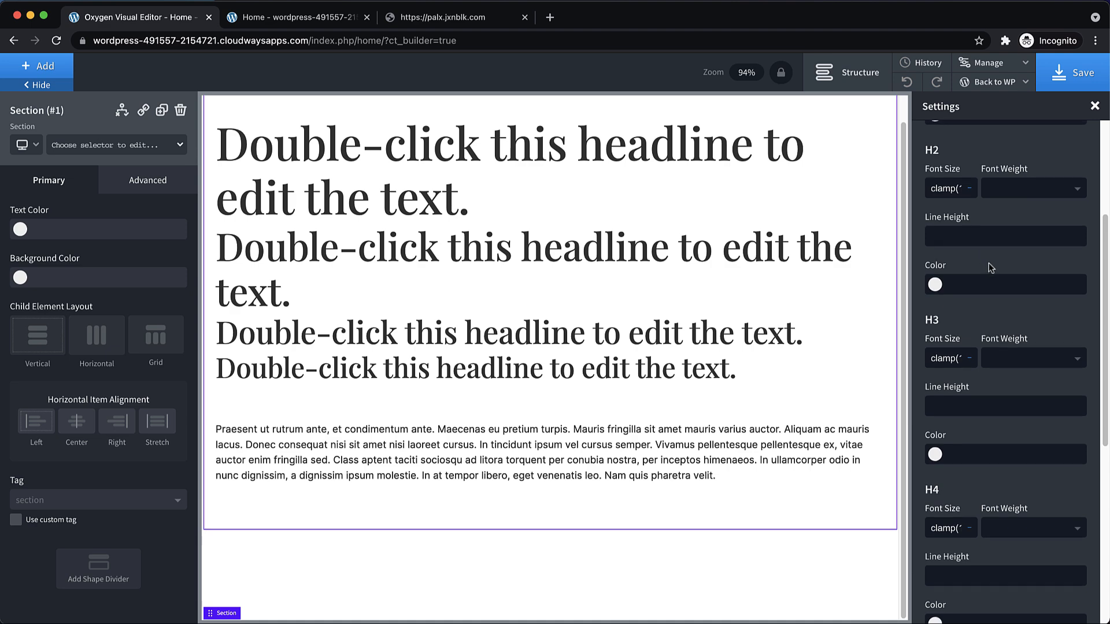
scroll(989, 268, up, 3)
key(BackSpace)
text(3)
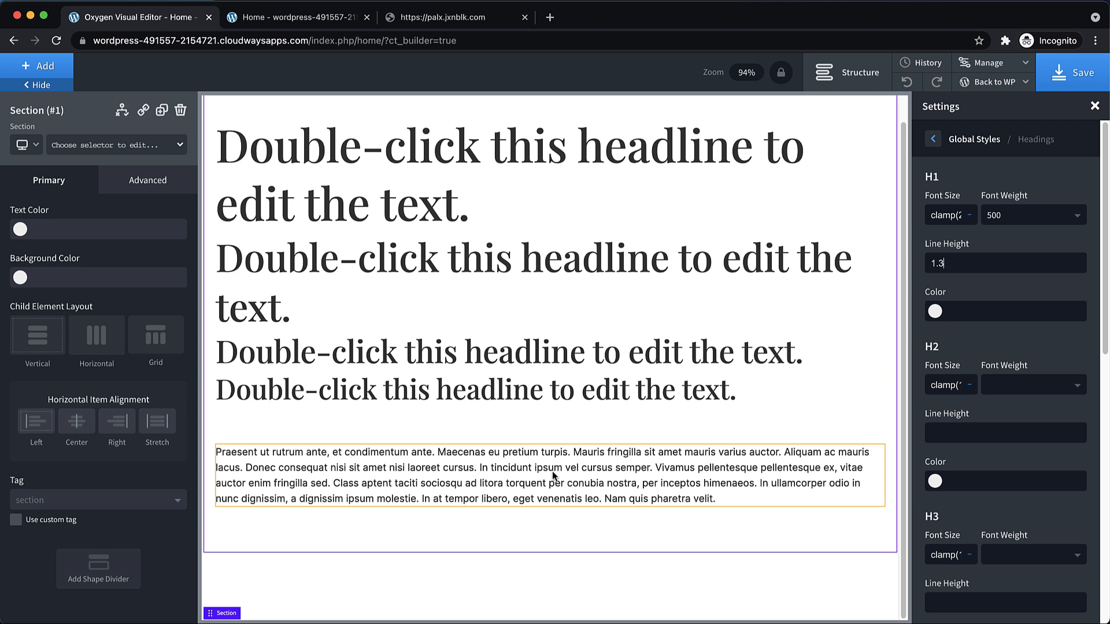
Step: Set the global body text font size to 1.25 rem and its line height to 1.5
click(934, 140)
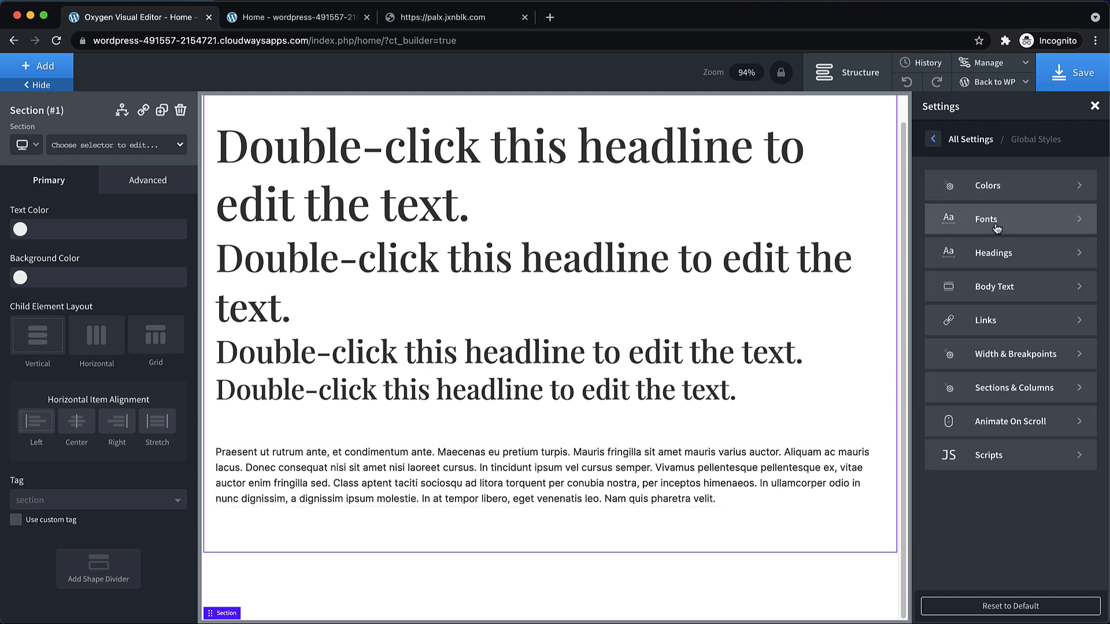
click(997, 285)
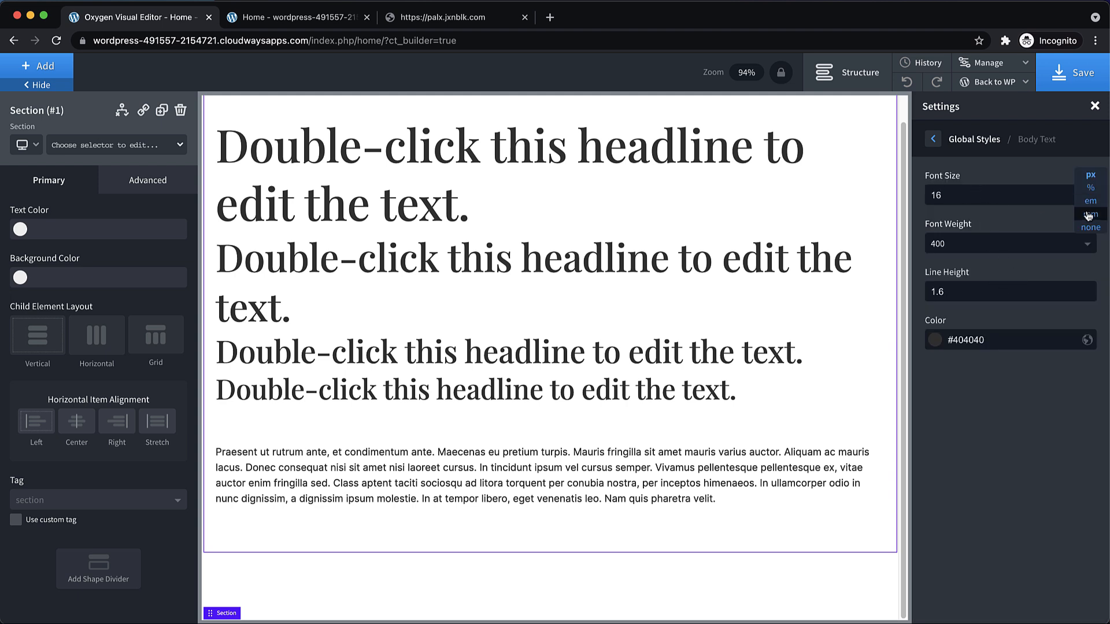
click(1091, 214)
double_click(967, 197)
text(1.25)
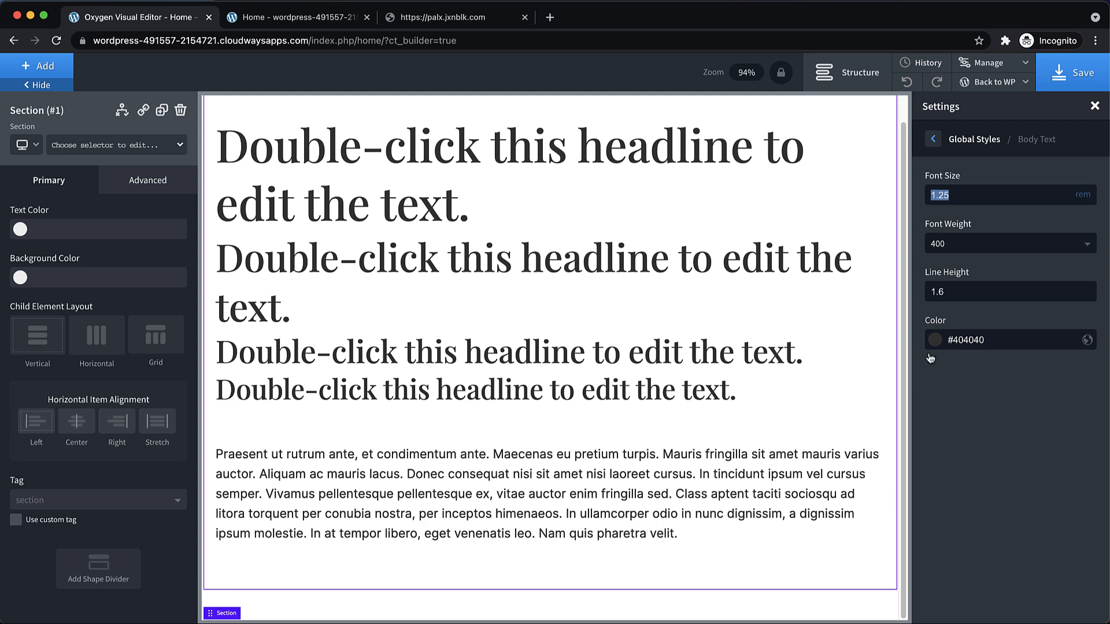
click(958, 292)
key(BackSpace)
text(5)
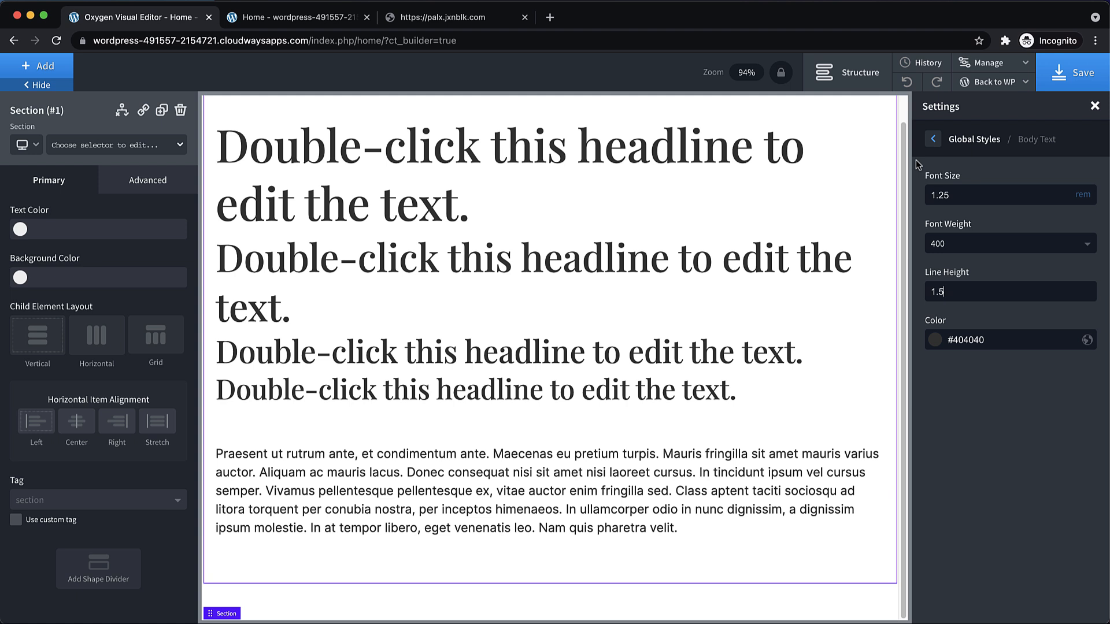
Step: Add a new empty section below the sample text section and reopen the list of components to add
click(883, 130)
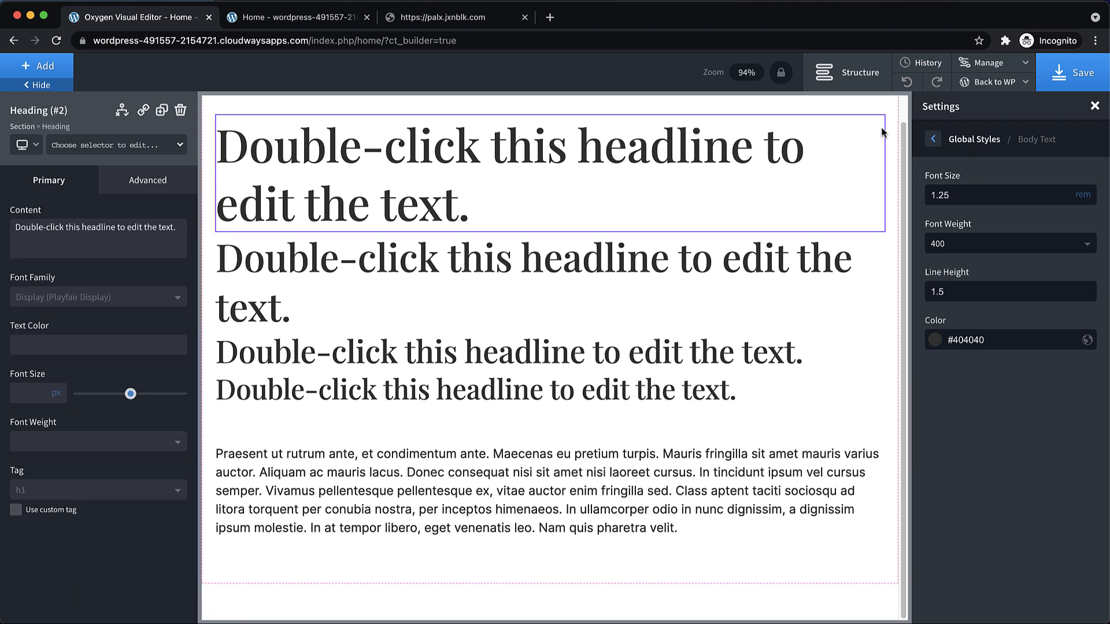
click(891, 129)
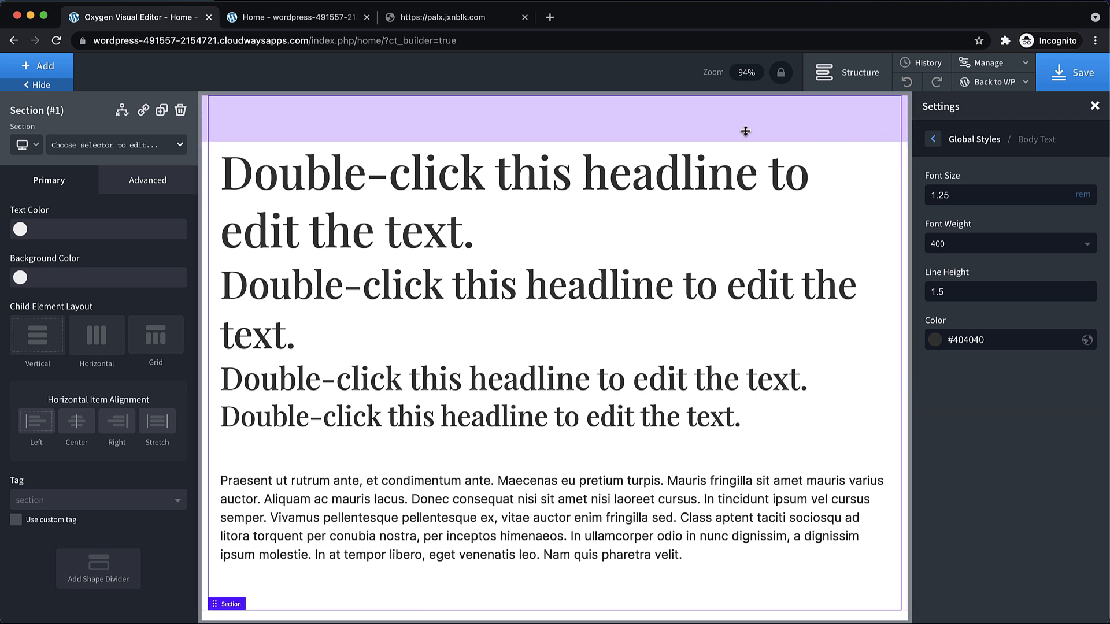
click(42, 60)
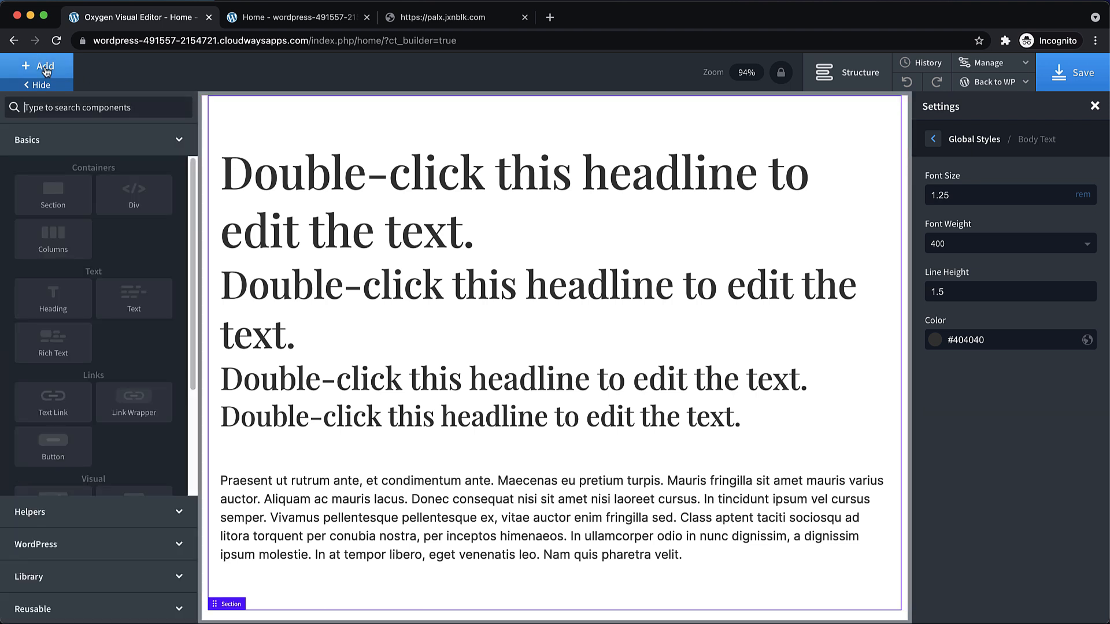
click(65, 195)
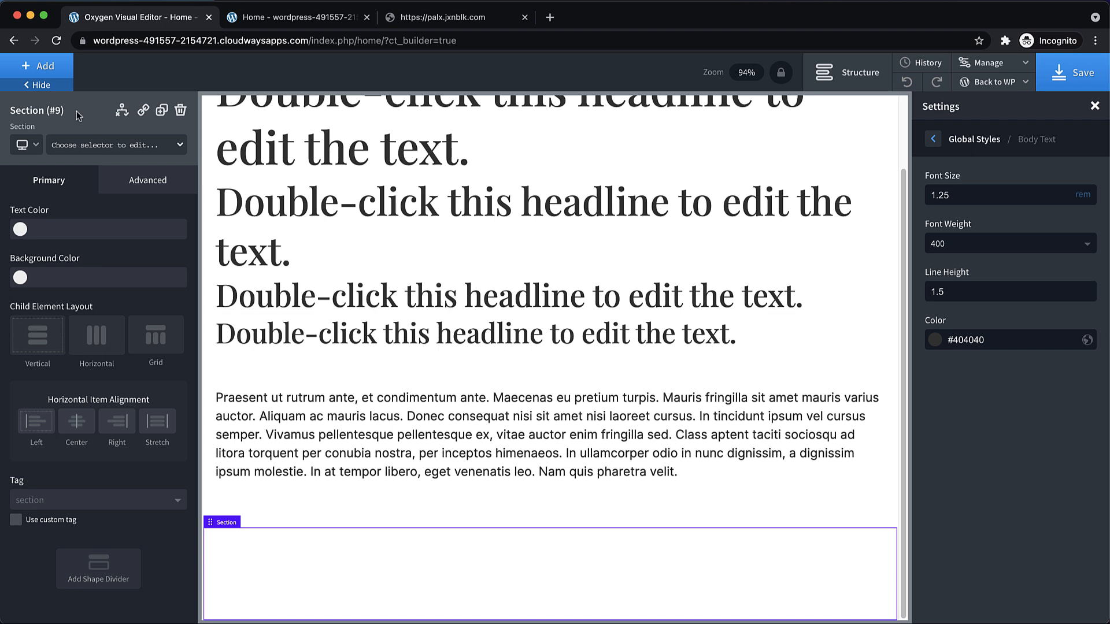
click(44, 65)
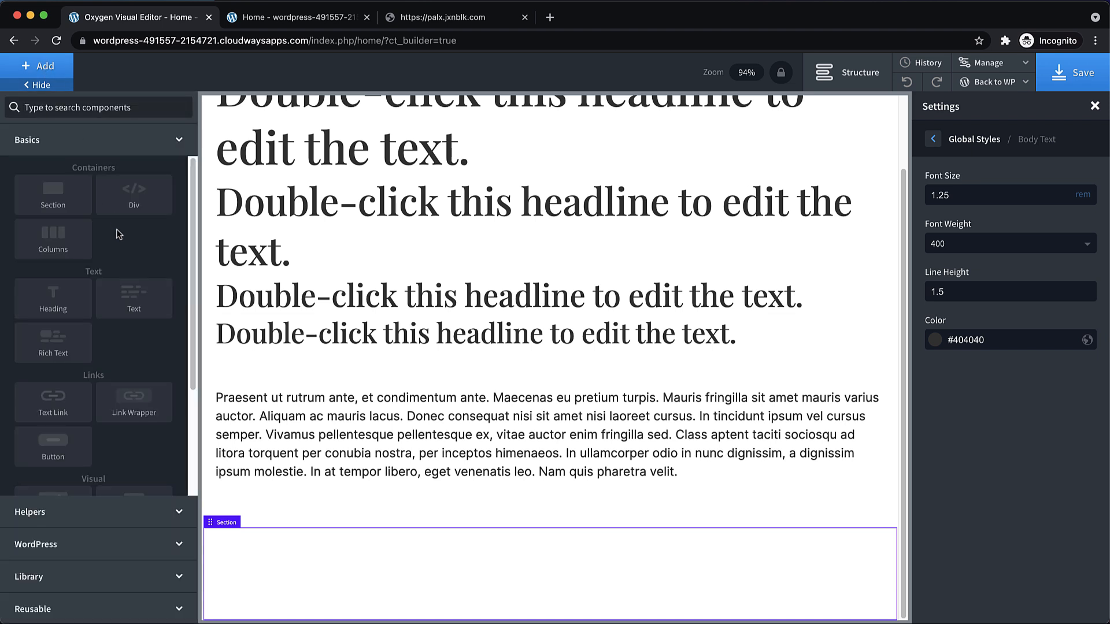
Step: Add an Image component to the new empty section and open the image selection dialog for its source
text(image)
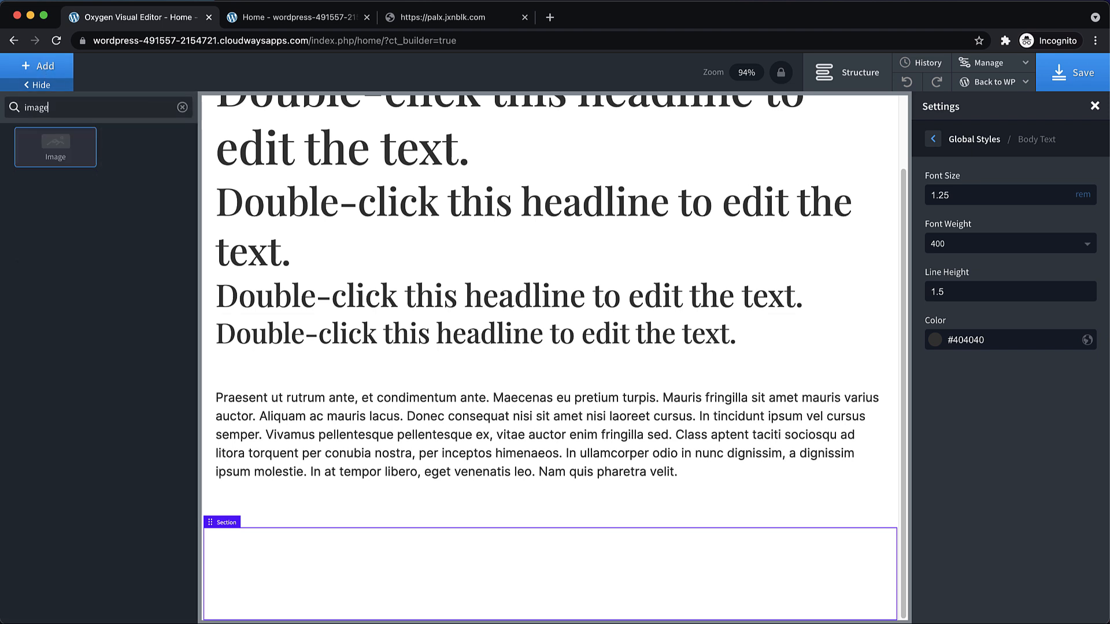
click(55, 147)
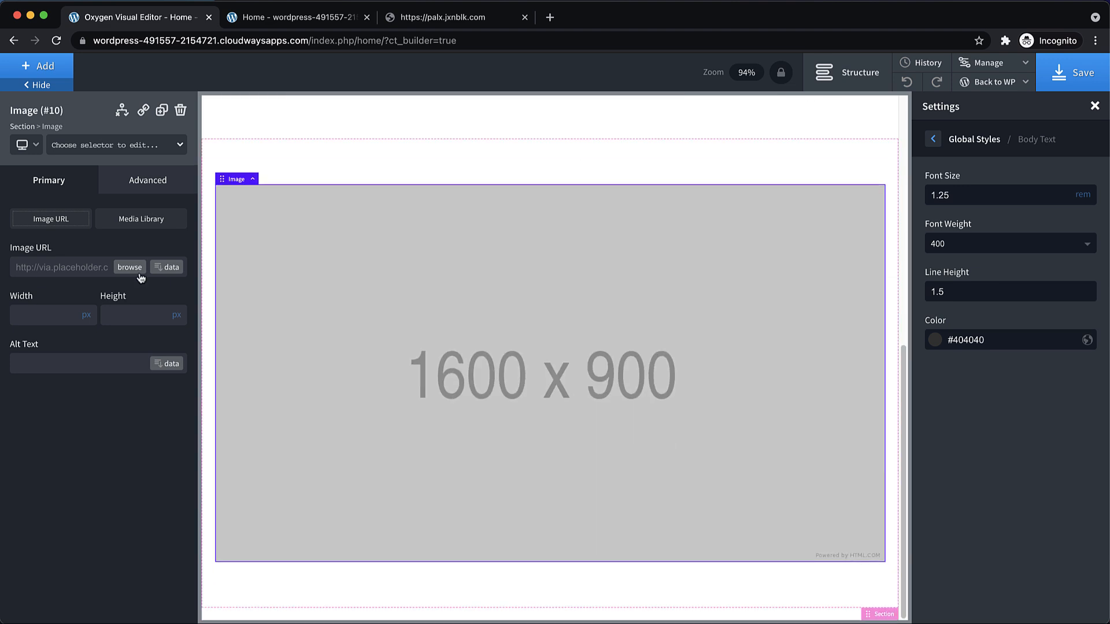
click(130, 268)
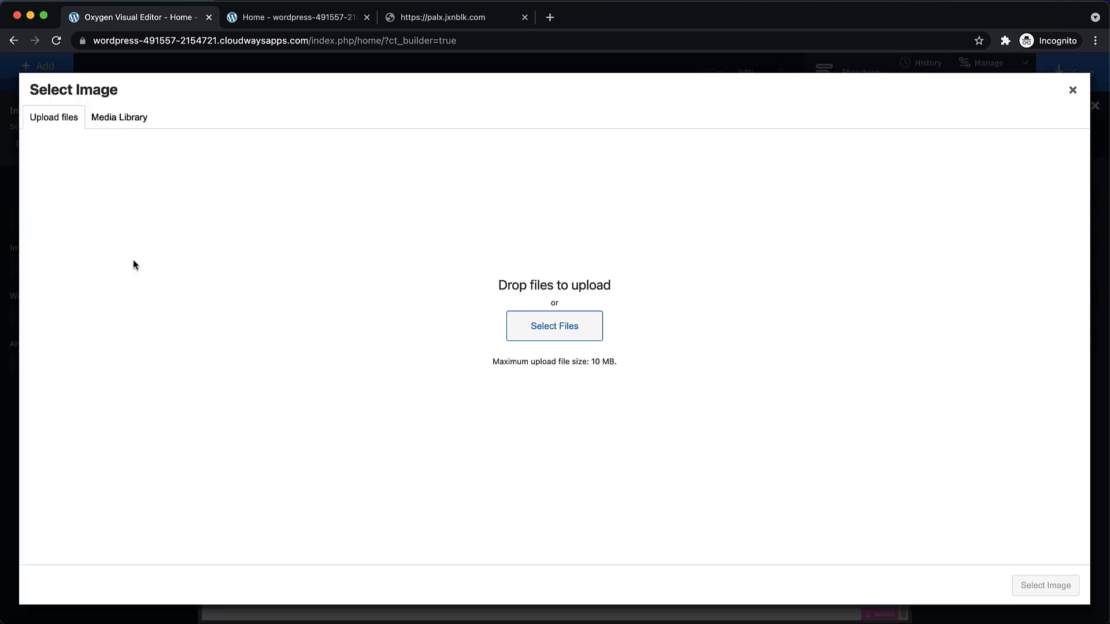
Step: Upload the nine Pexels coffee photos from the file shelf to the media library, leaving out the folder
key(alt+space)
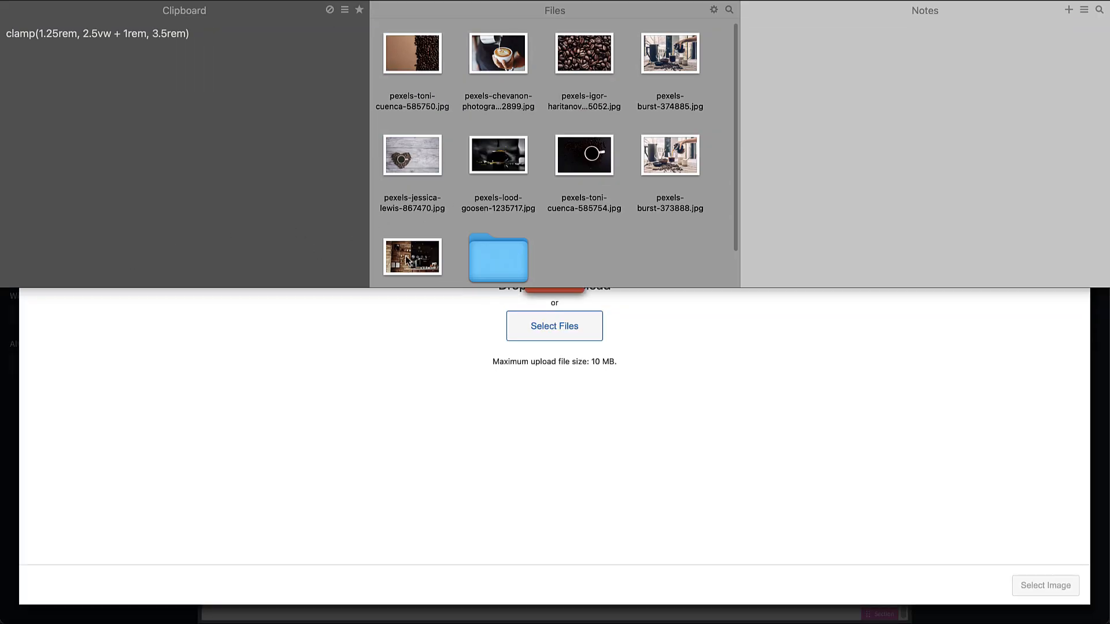
click(405, 257)
super+click(400, 74)
super+click(406, 152)
super+click(472, 152)
super+click(573, 150)
super+click(660, 141)
super+click(651, 72)
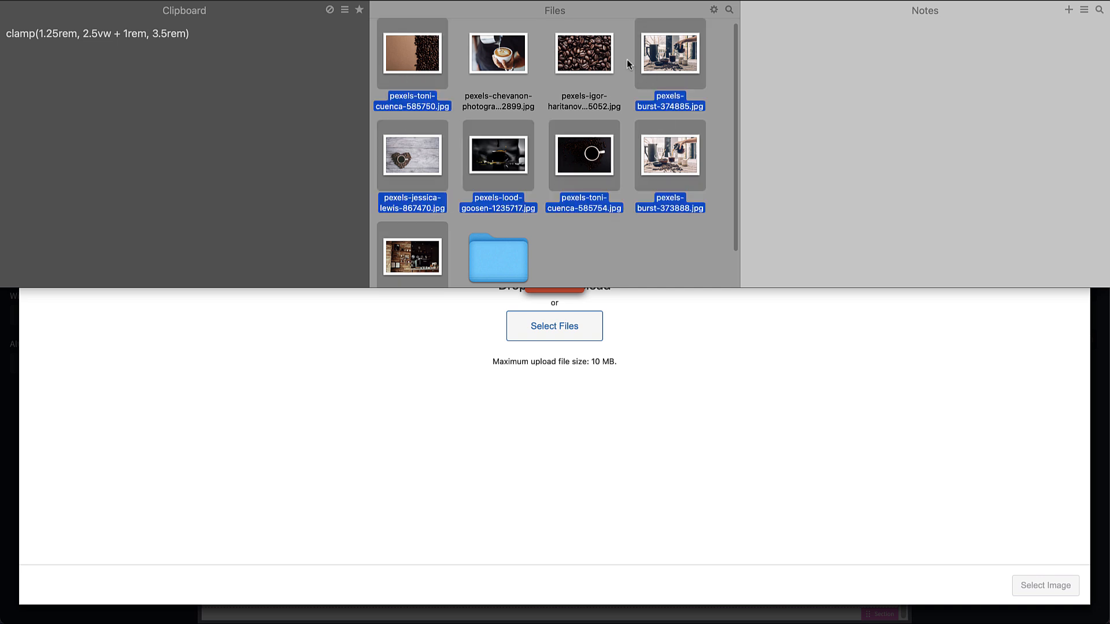
super+click(589, 51)
super+click(487, 52)
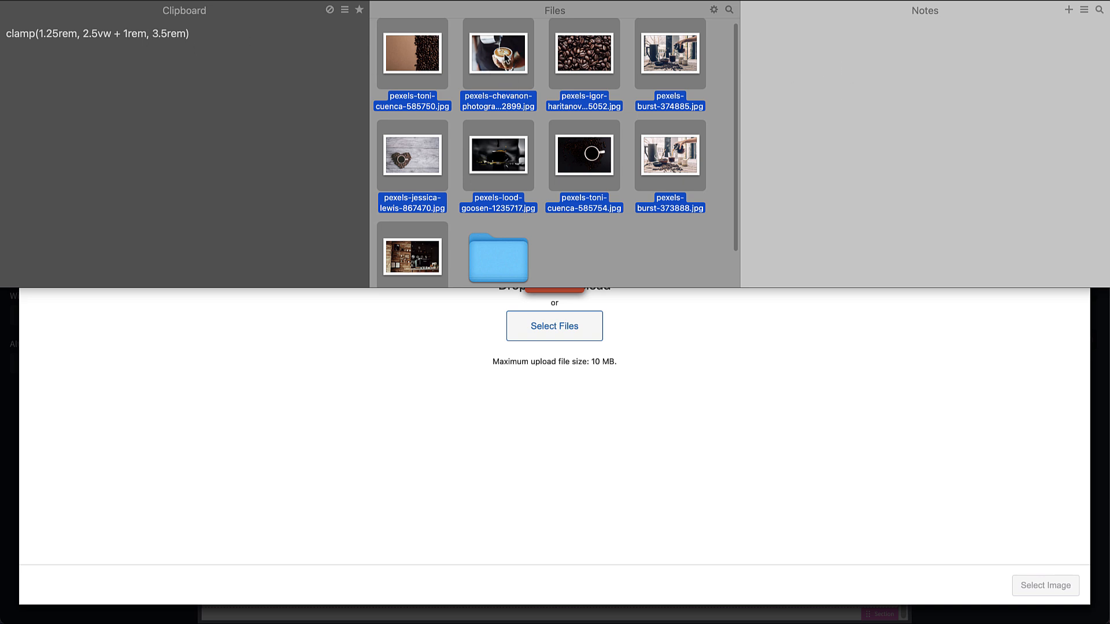
drag(506, 56, 322, 403)
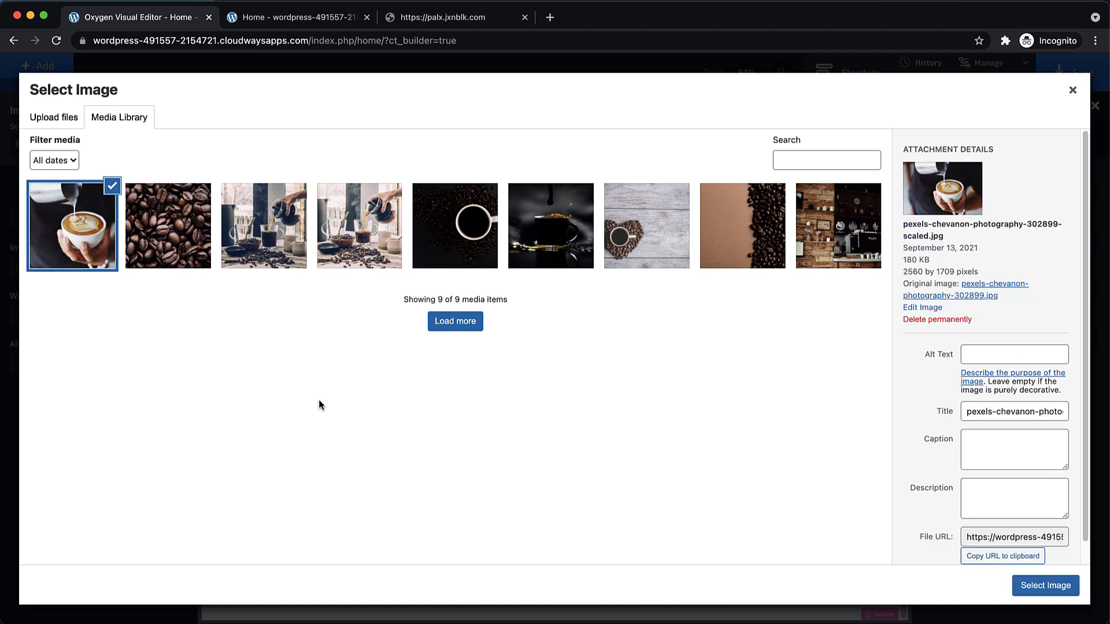
Step: Permanently delete one of the two near-identical coffee-pouring photos from the media library
click(339, 247)
click(944, 298)
click(667, 155)
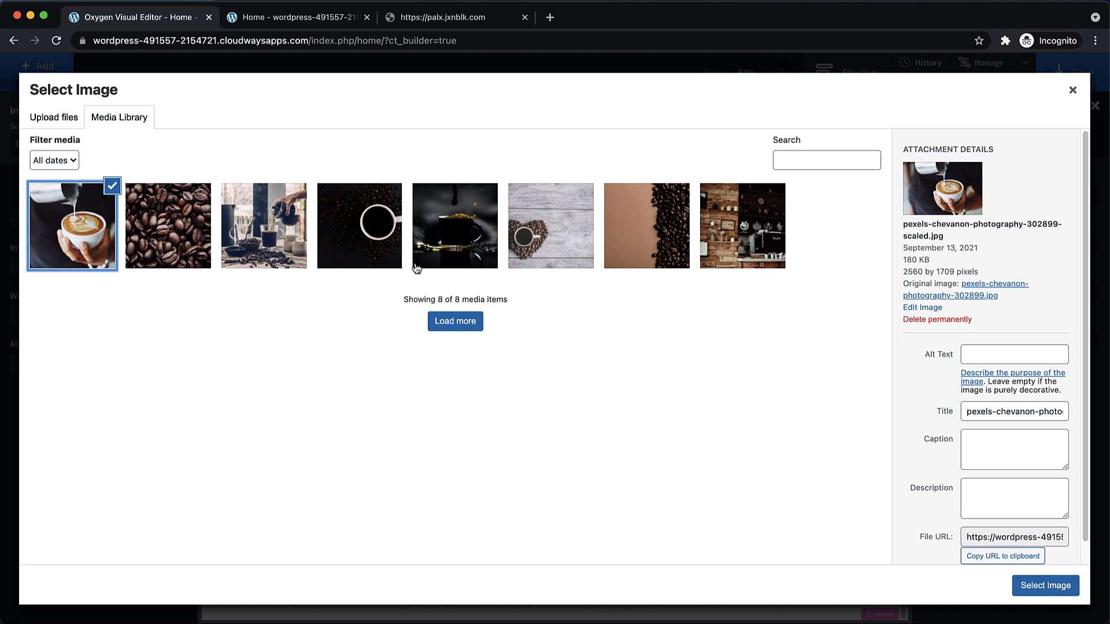
Step: Use the photo of the black cup with splashing coffee as the source of the new image
click(477, 241)
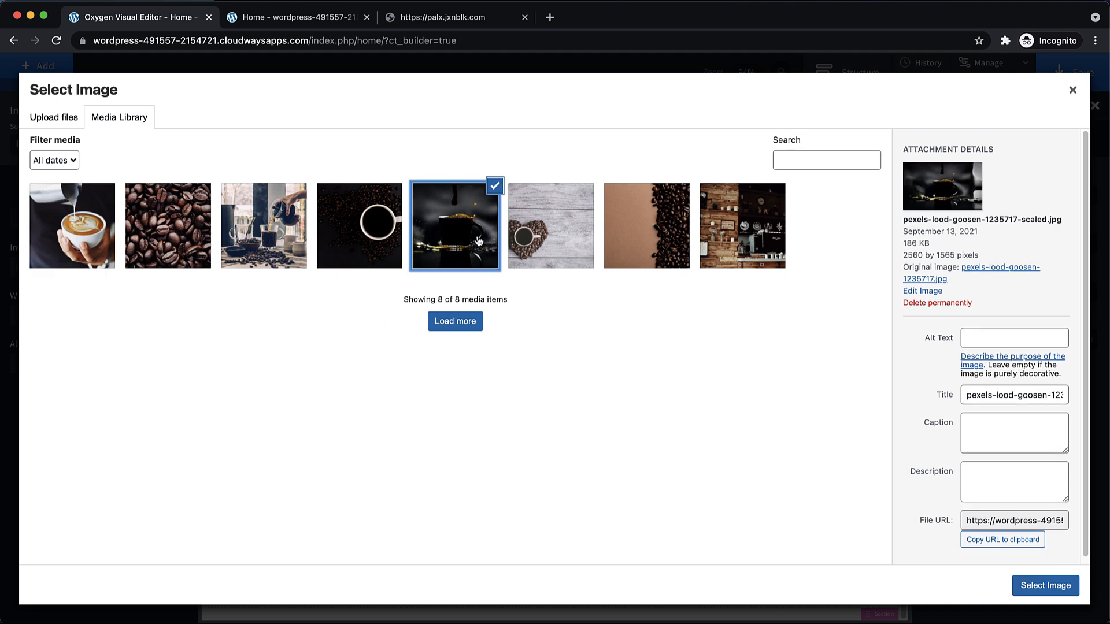
click(1049, 586)
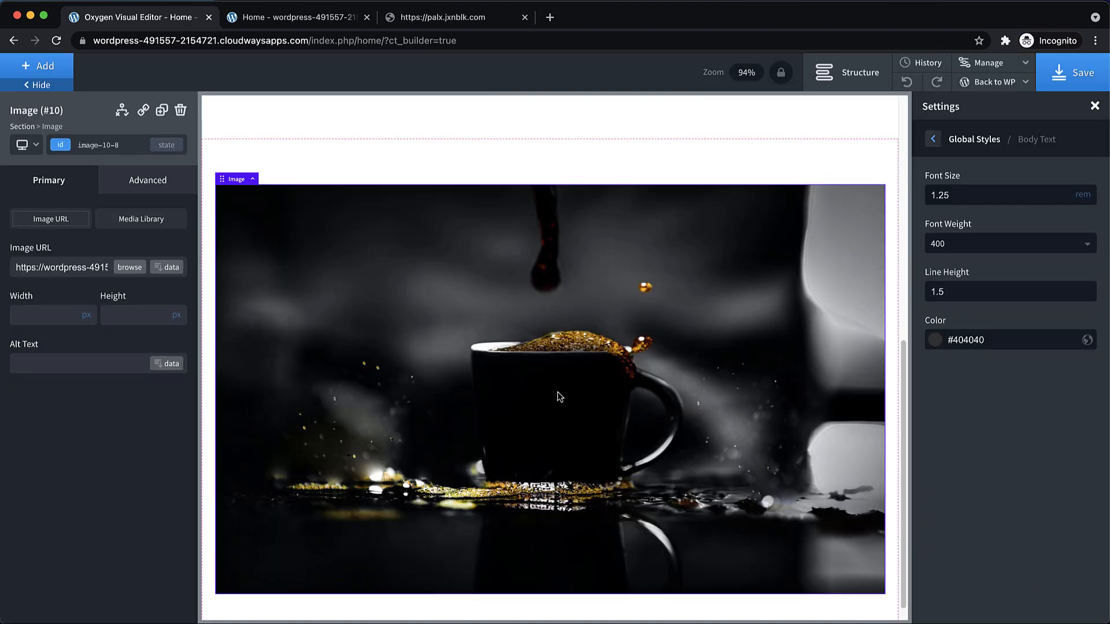
scroll(560, 396, down, 1)
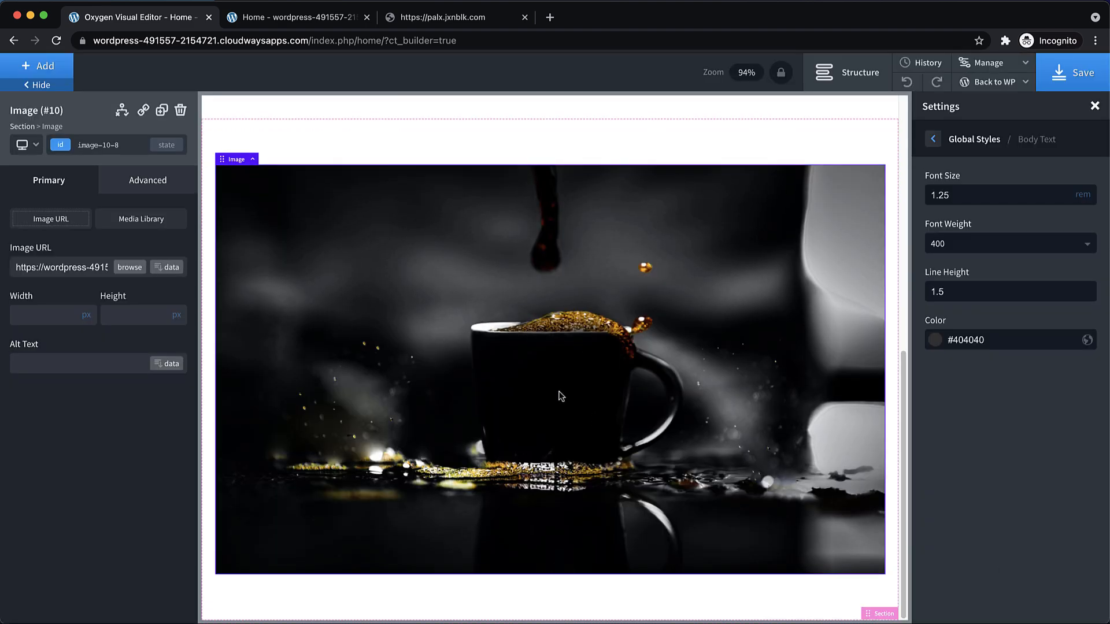
Step: Duplicate the cup image and replace the picture in the copy with the coffee beans photo
click(56, 66)
click(55, 66)
click(161, 110)
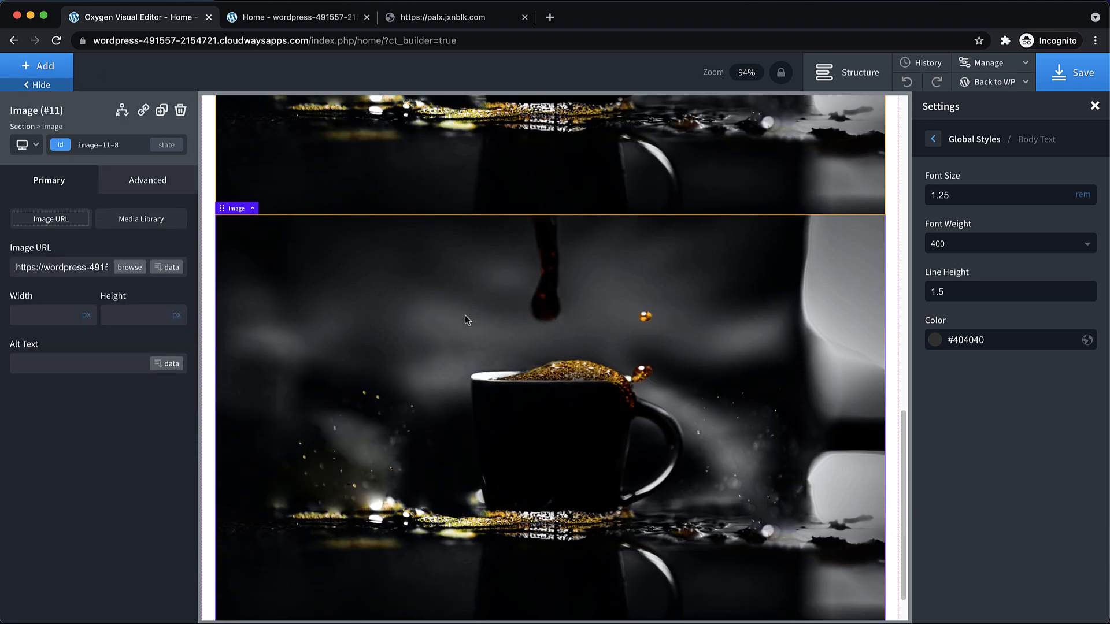
double_click(465, 316)
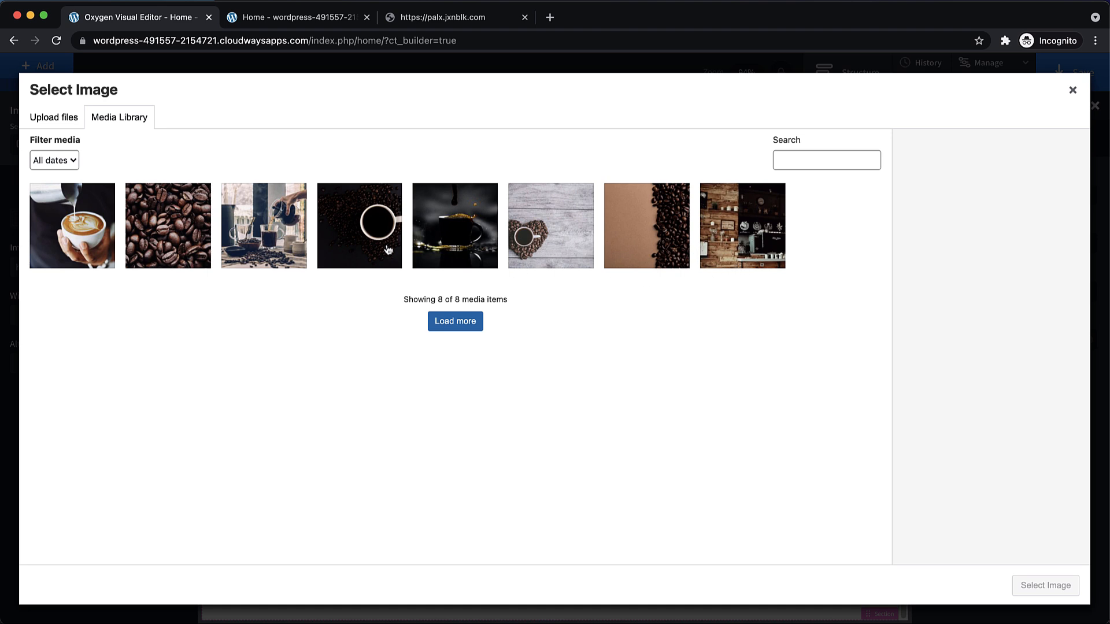
click(149, 234)
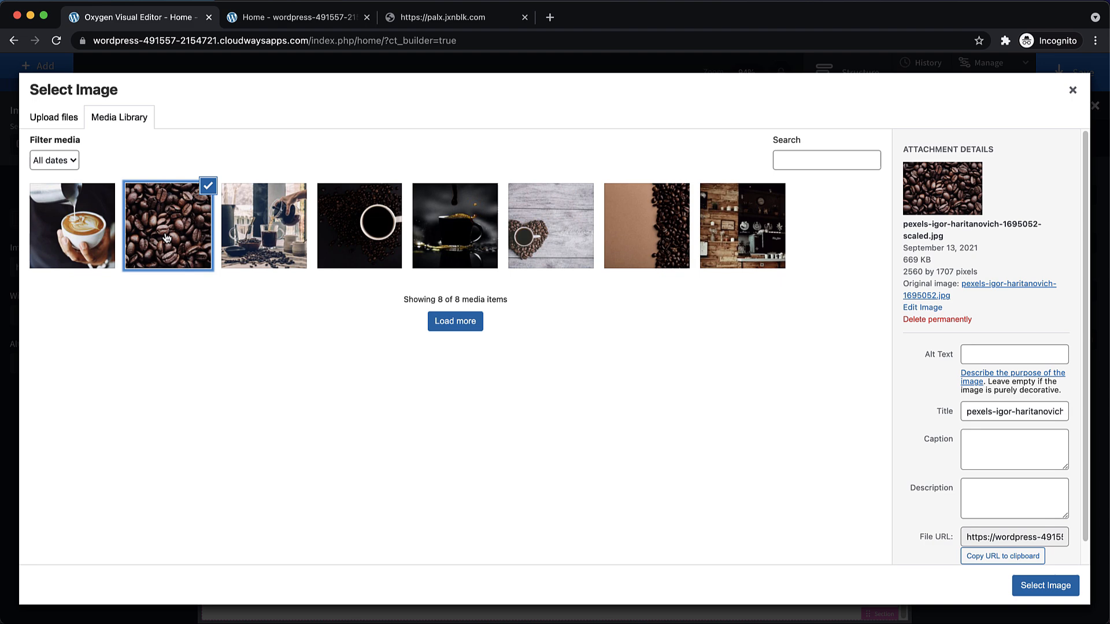
click(1047, 585)
Step: Save the page and bring up its frontend view at the black cup image
click(1072, 73)
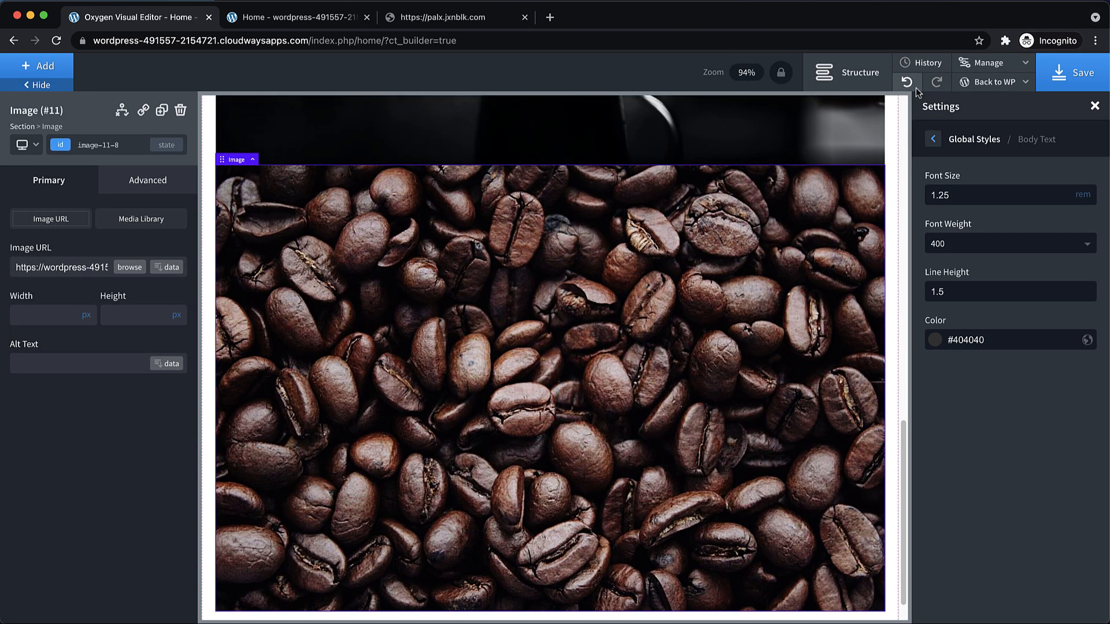
click(1015, 85)
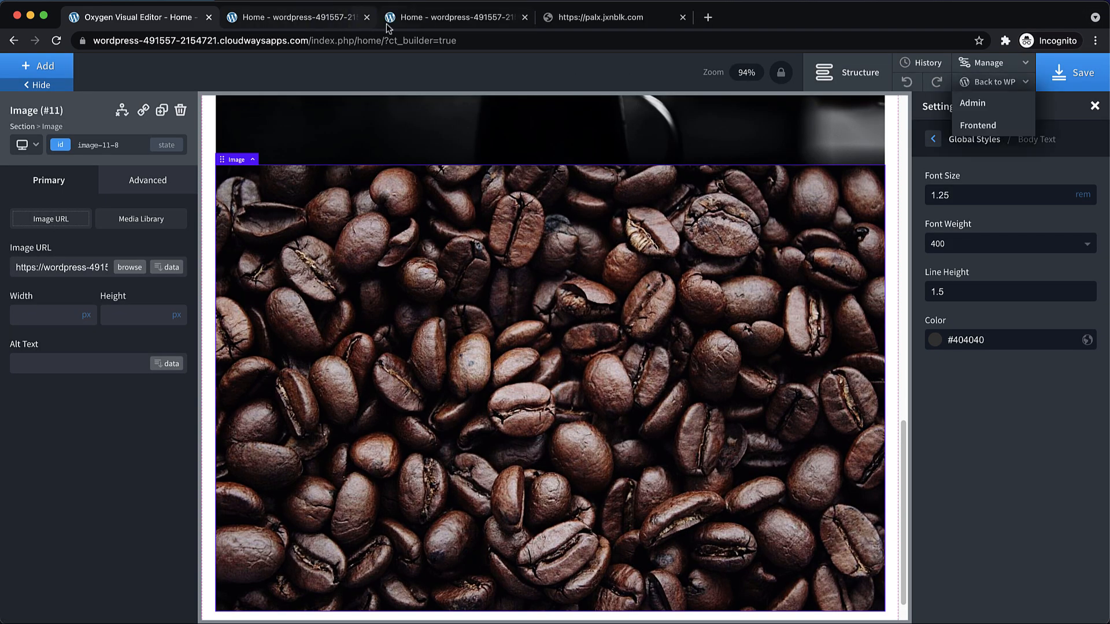
click(327, 18)
scroll(953, 259, down, 15)
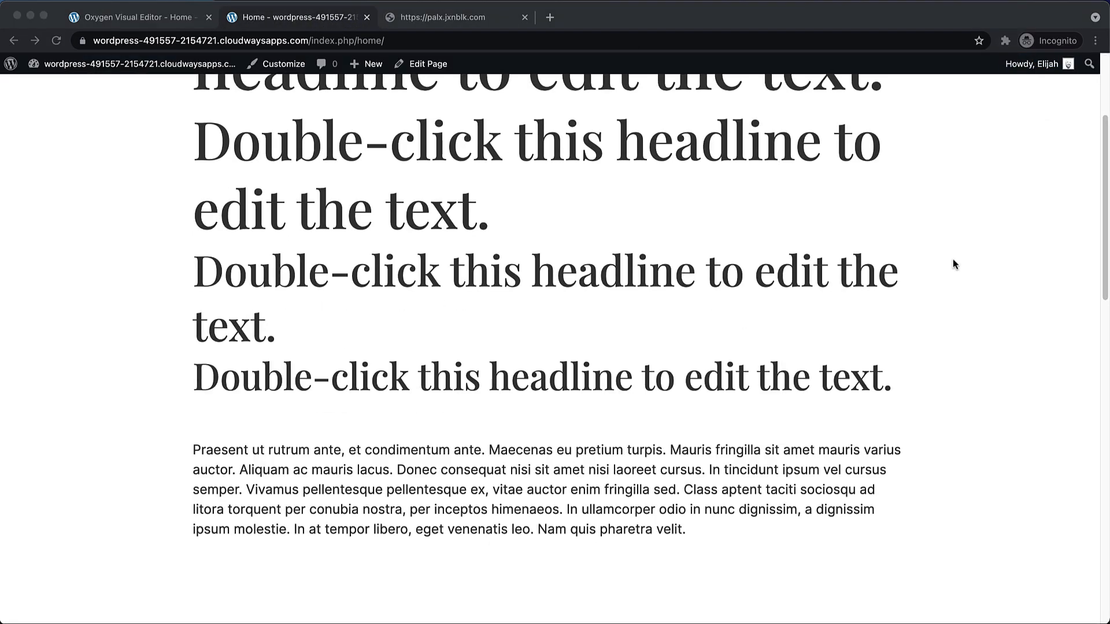
scroll(953, 256, up, 7)
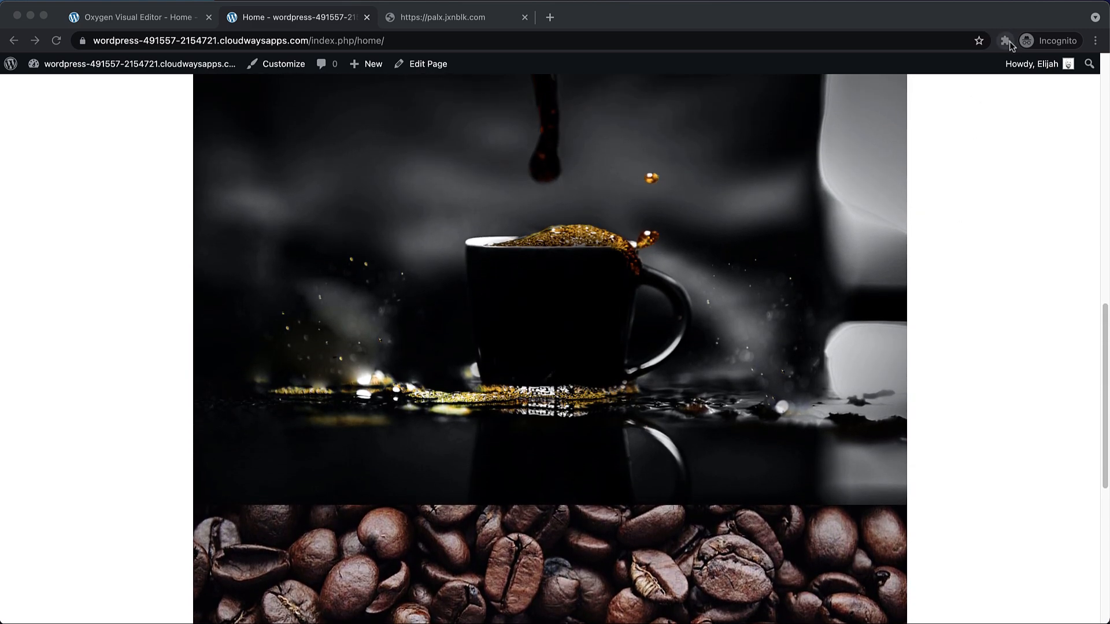
Step: Sample the near-black color #1B1C1E from the lower part of the cup image with ColorZilla's page color picker
click(1010, 41)
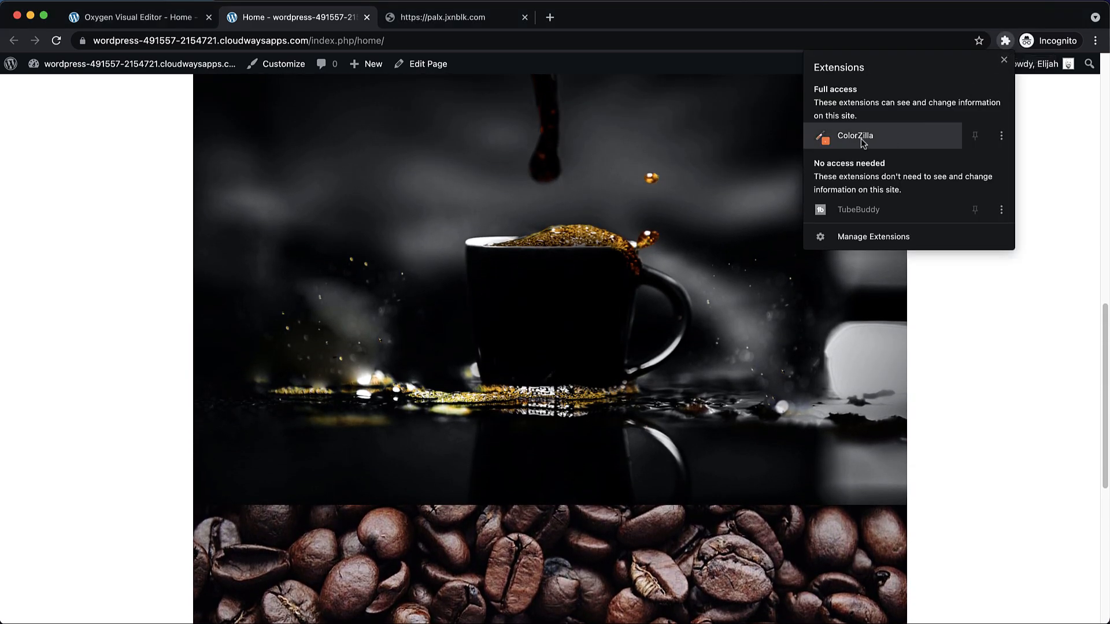
click(890, 138)
click(984, 40)
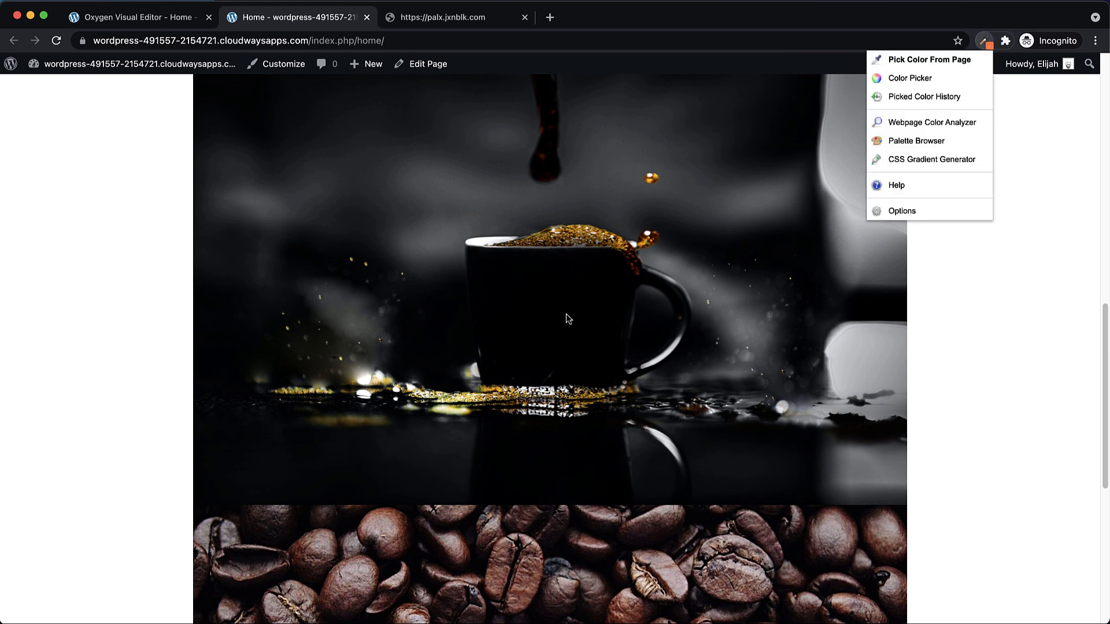
click(914, 62)
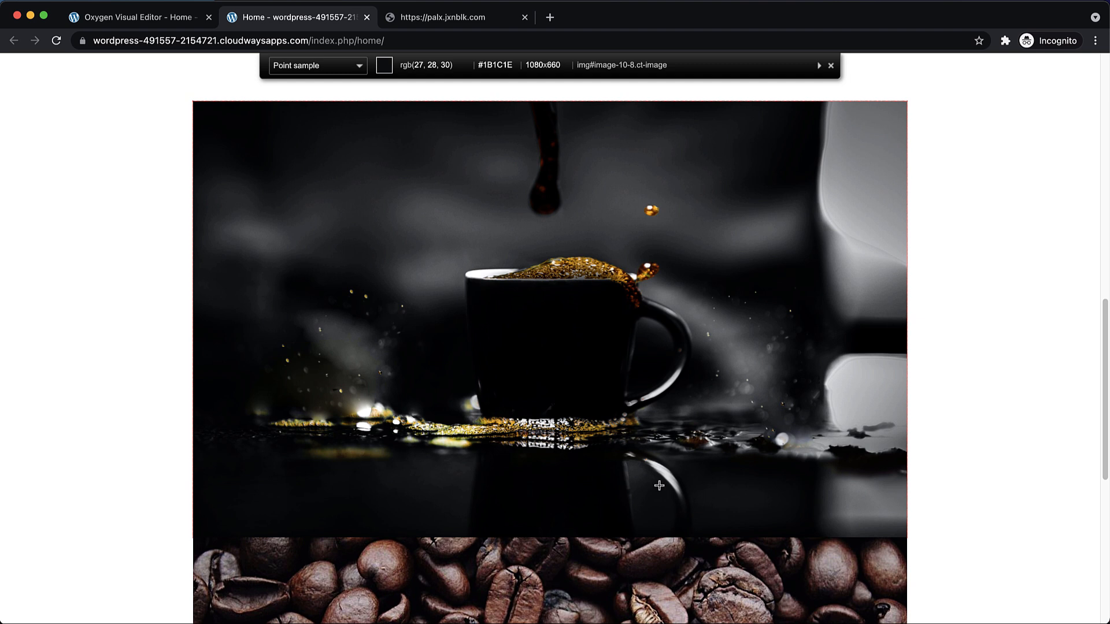
click(659, 486)
Step: Return to the Oxygen editor and add a global color named black with the value #1b1c1e
click(139, 17)
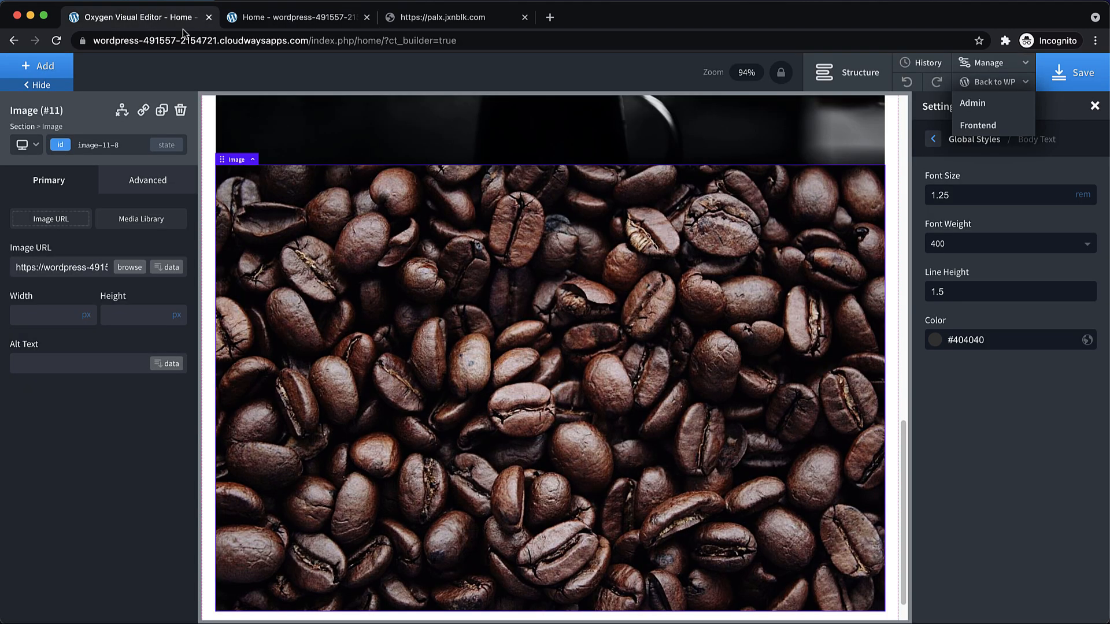
click(989, 62)
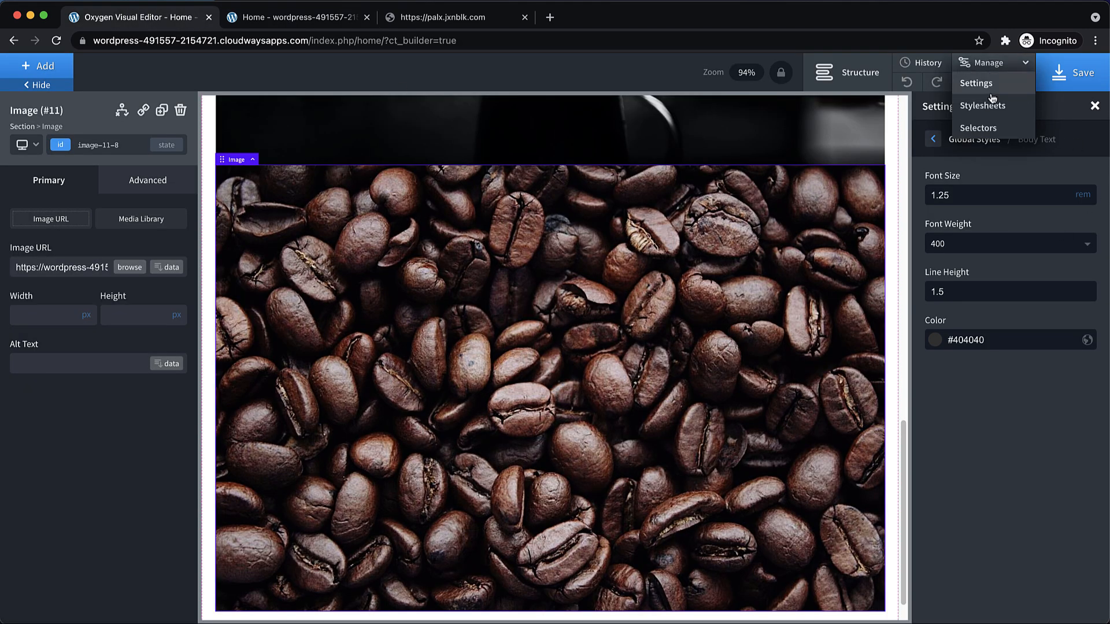
click(990, 86)
click(989, 63)
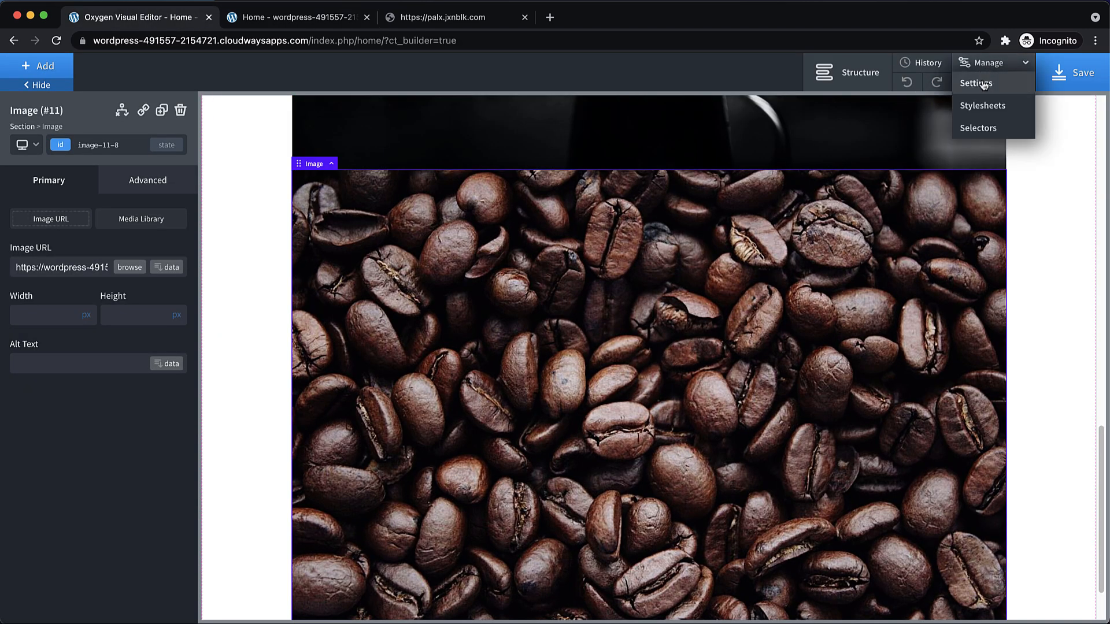
click(977, 85)
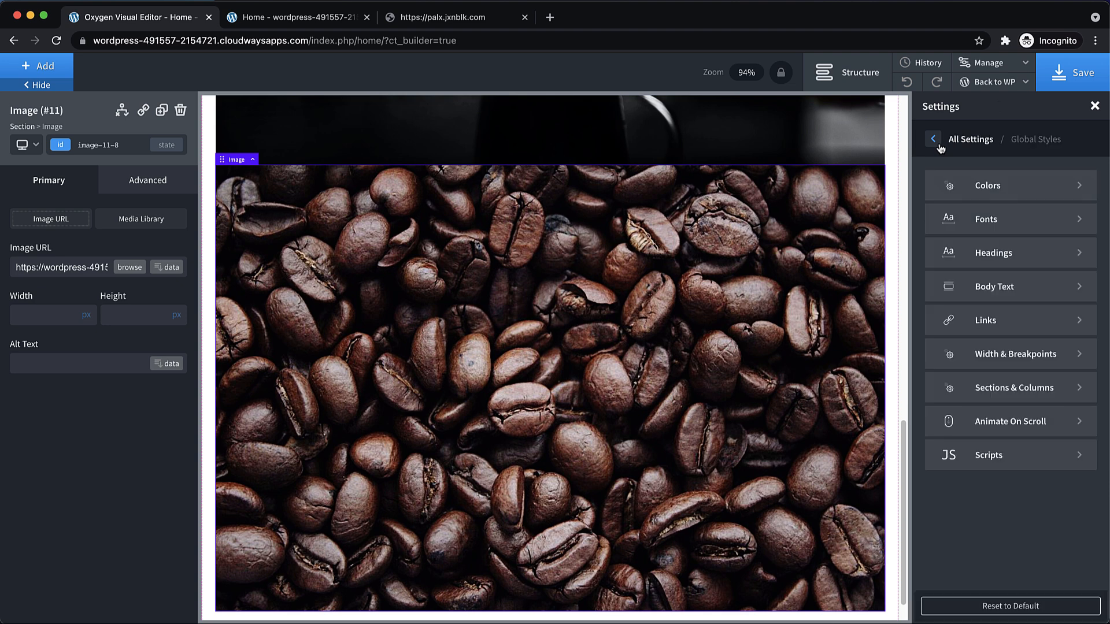
click(1024, 193)
click(1026, 193)
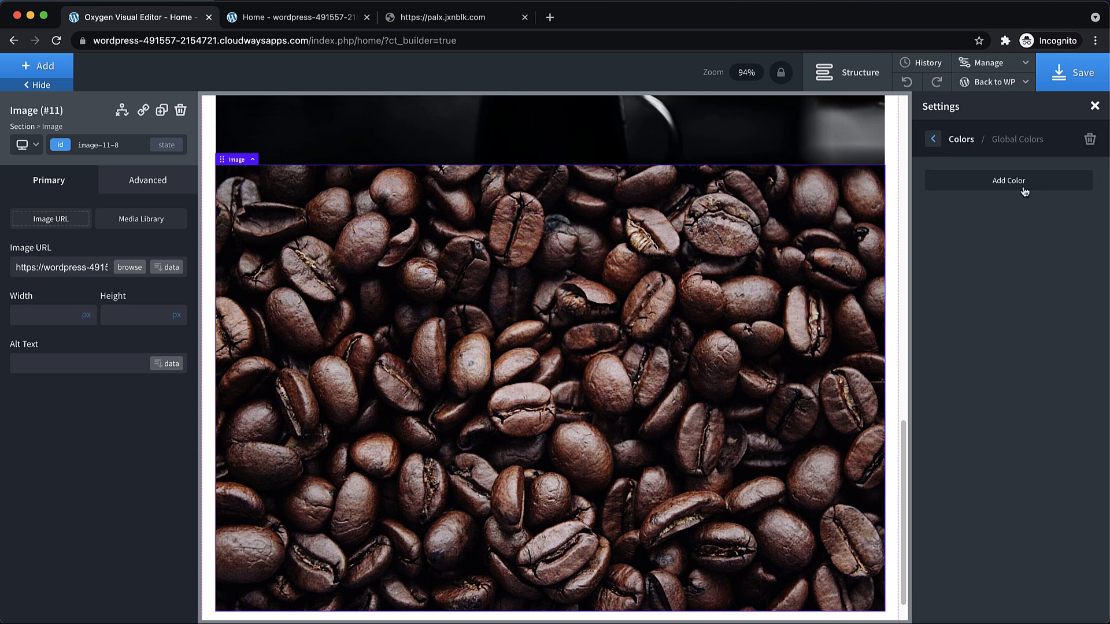
click(1013, 183)
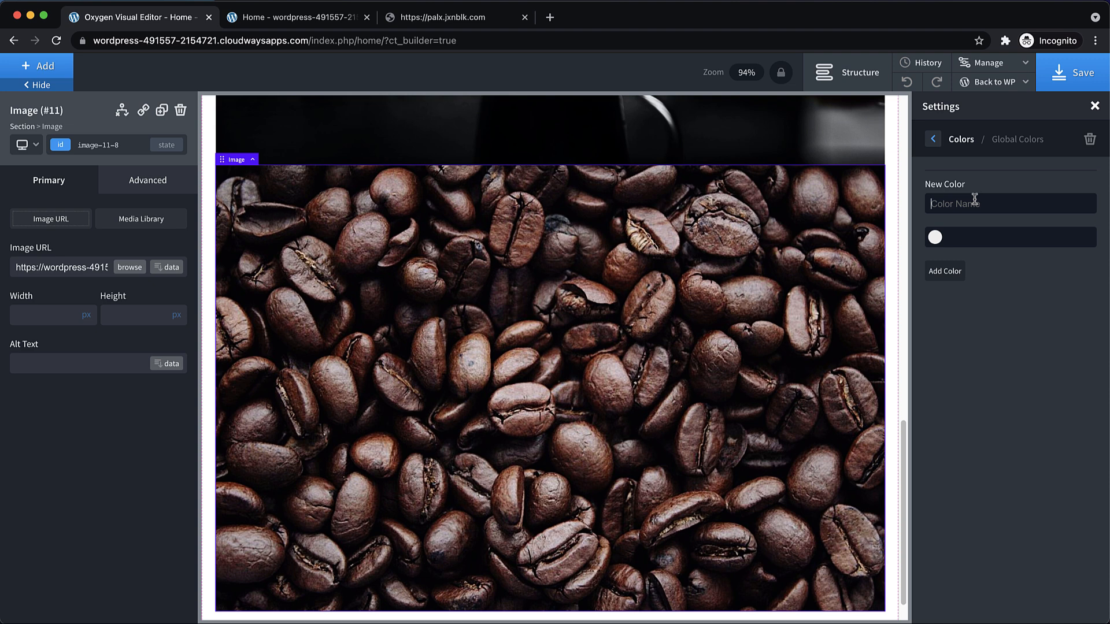
text(black)
click(1005, 242)
key(ctrl+v)
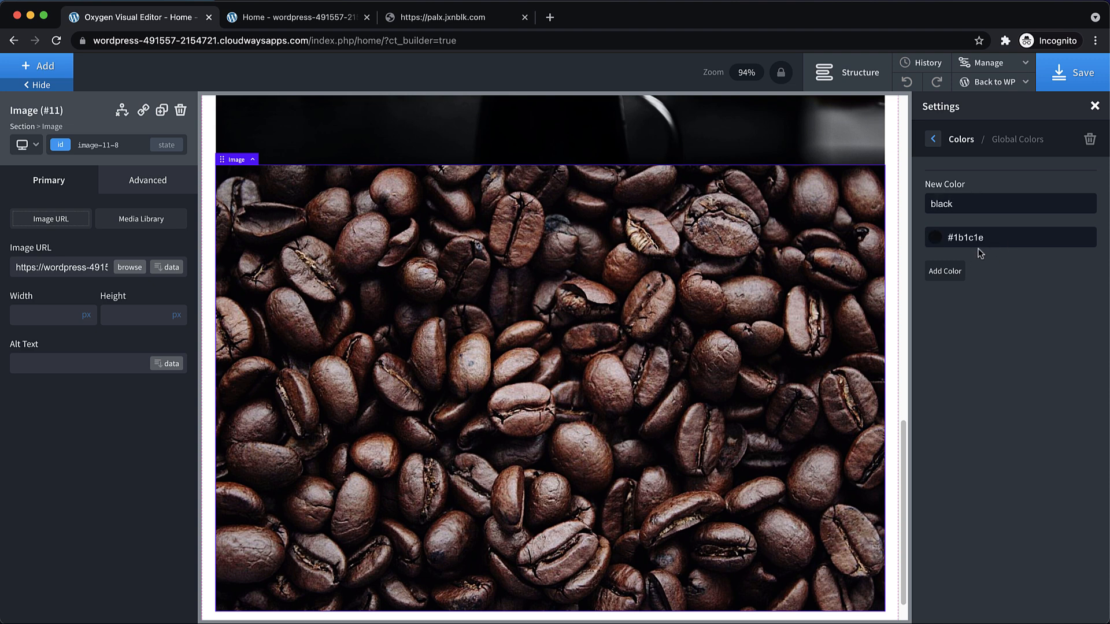
click(945, 272)
Step: Switch to the frontend page and sample the dark brown #3D2625 from the coffee beans image with ColorZilla
click(298, 16)
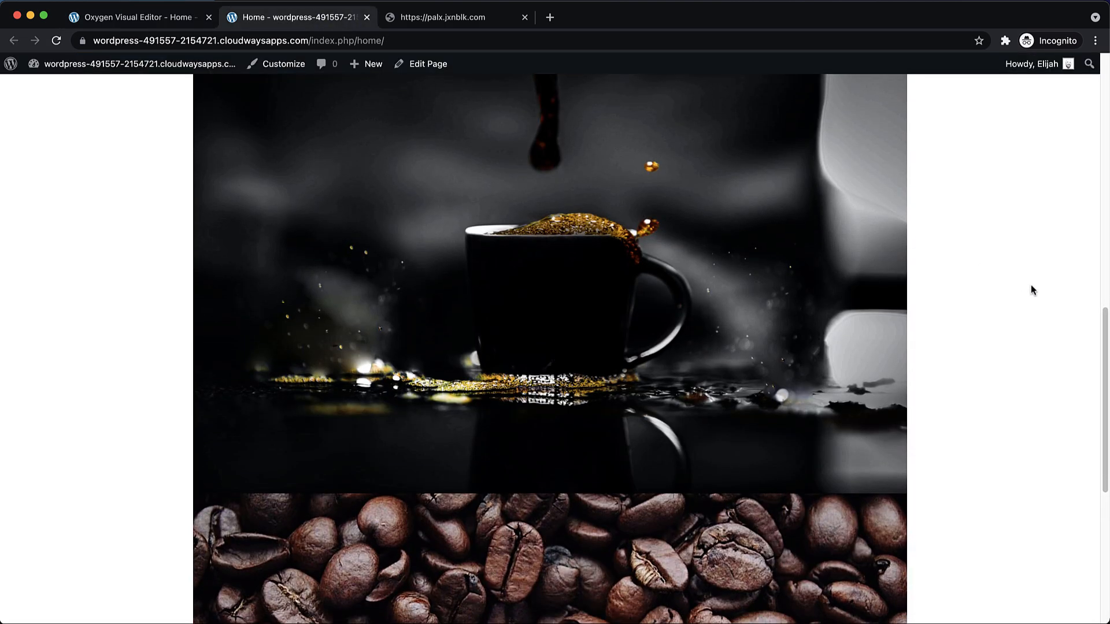
scroll(1033, 289, down, 6)
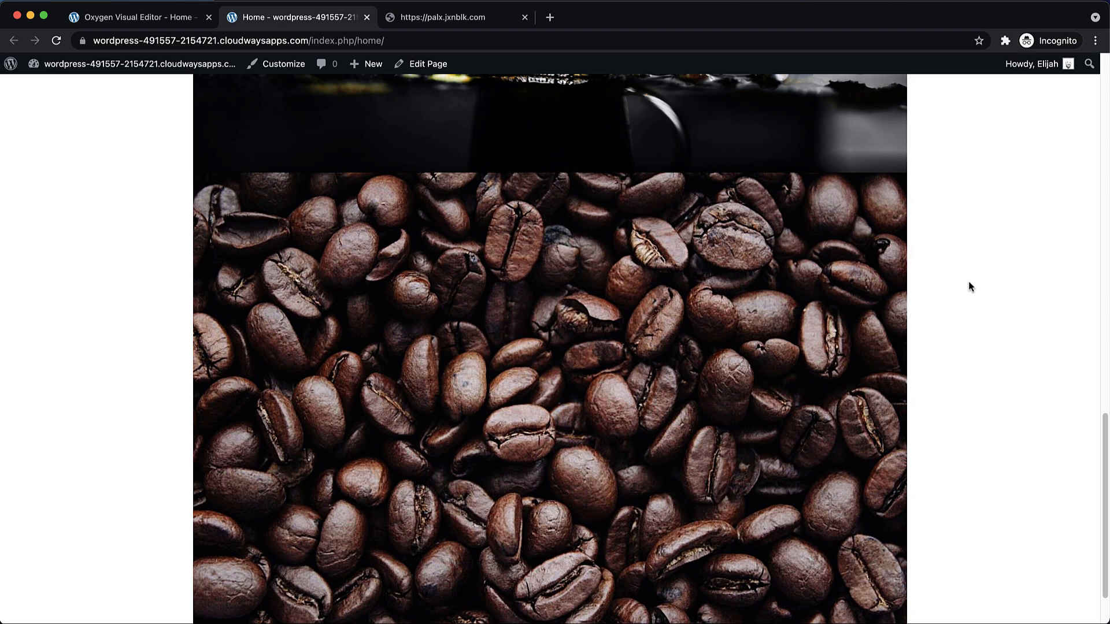
scroll(969, 282, down, 3)
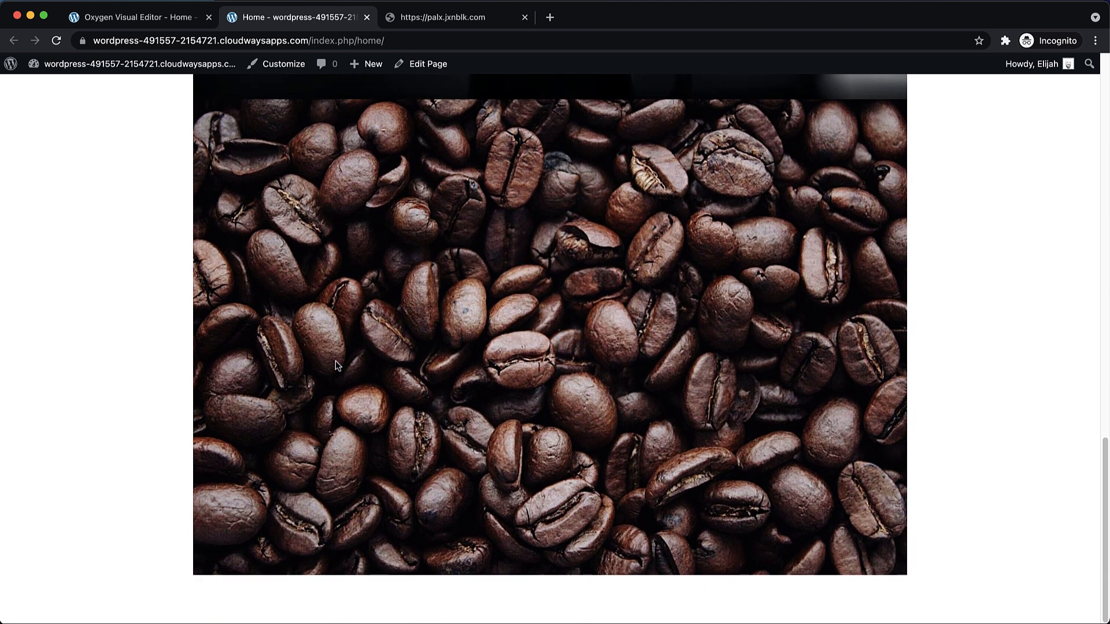
click(1005, 40)
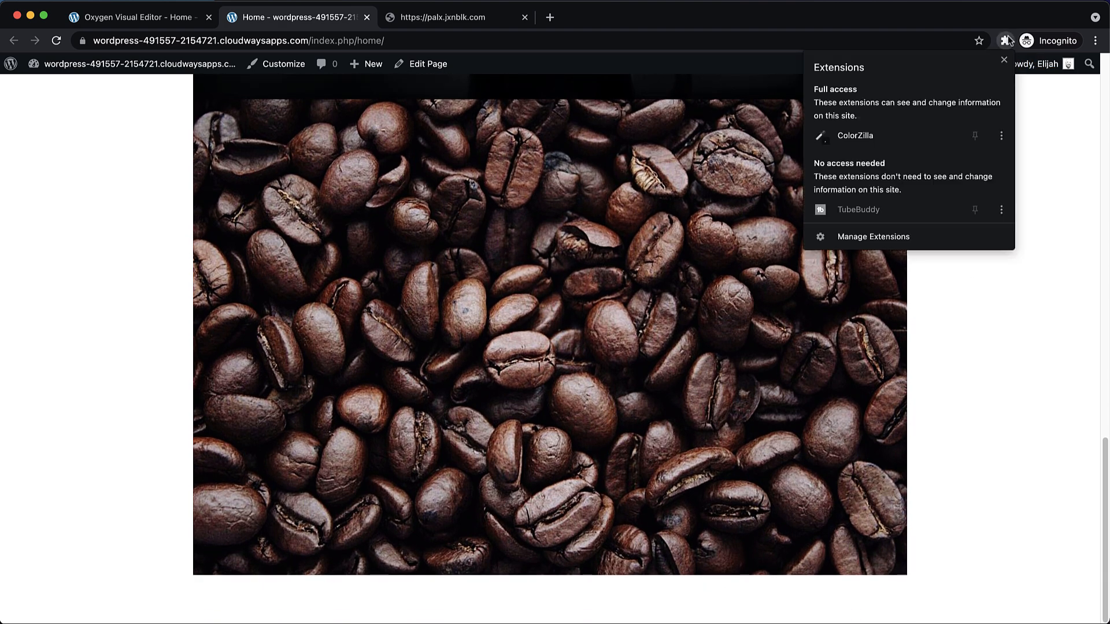
click(845, 136)
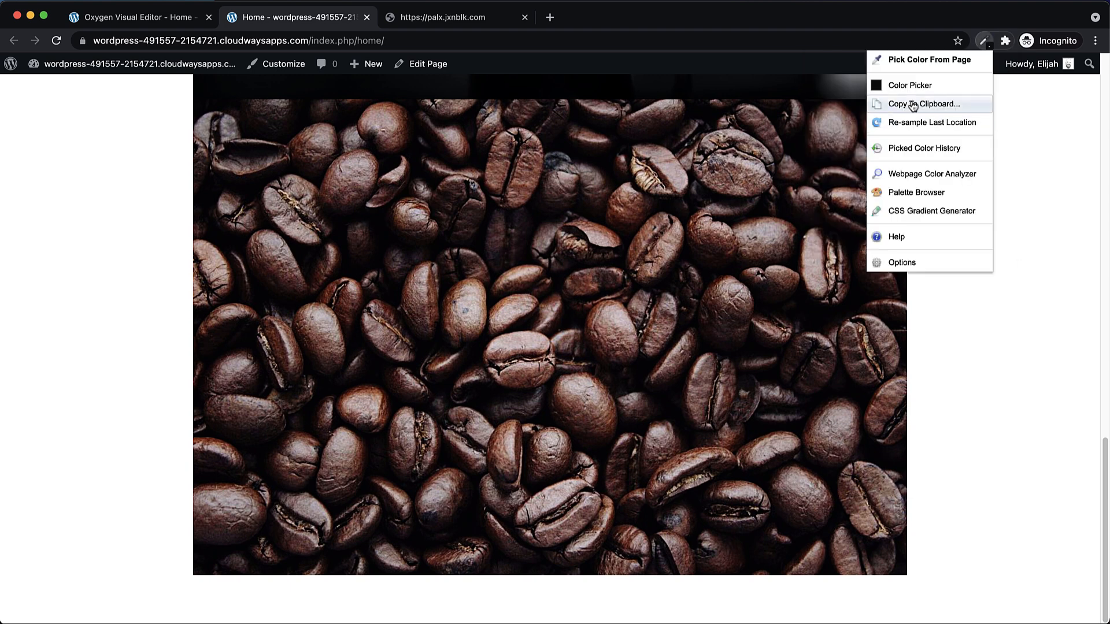
click(919, 65)
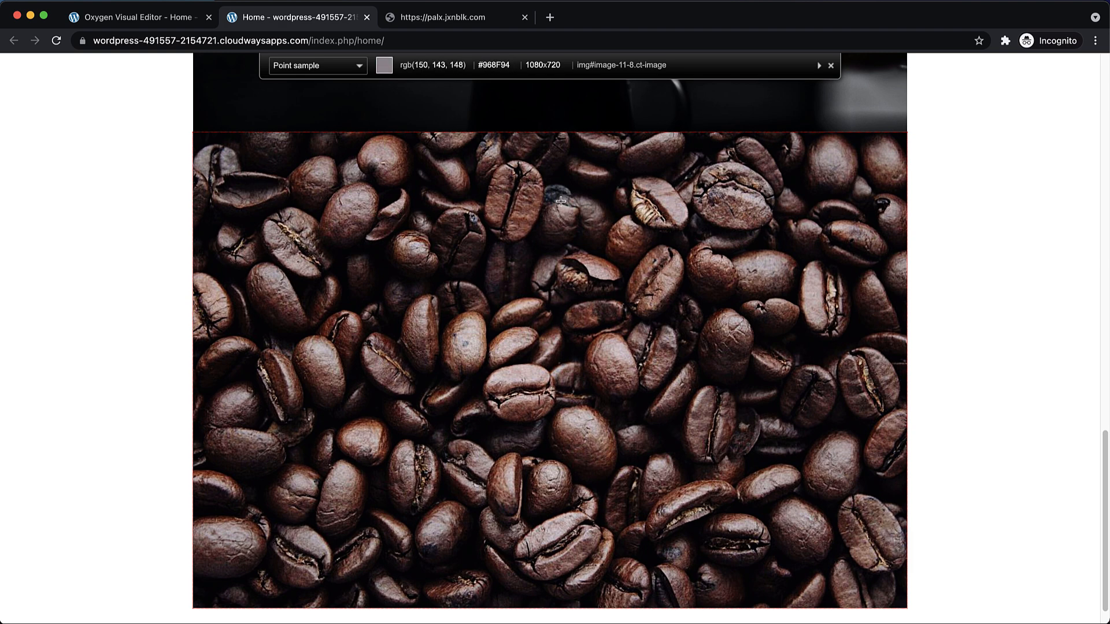
click(468, 291)
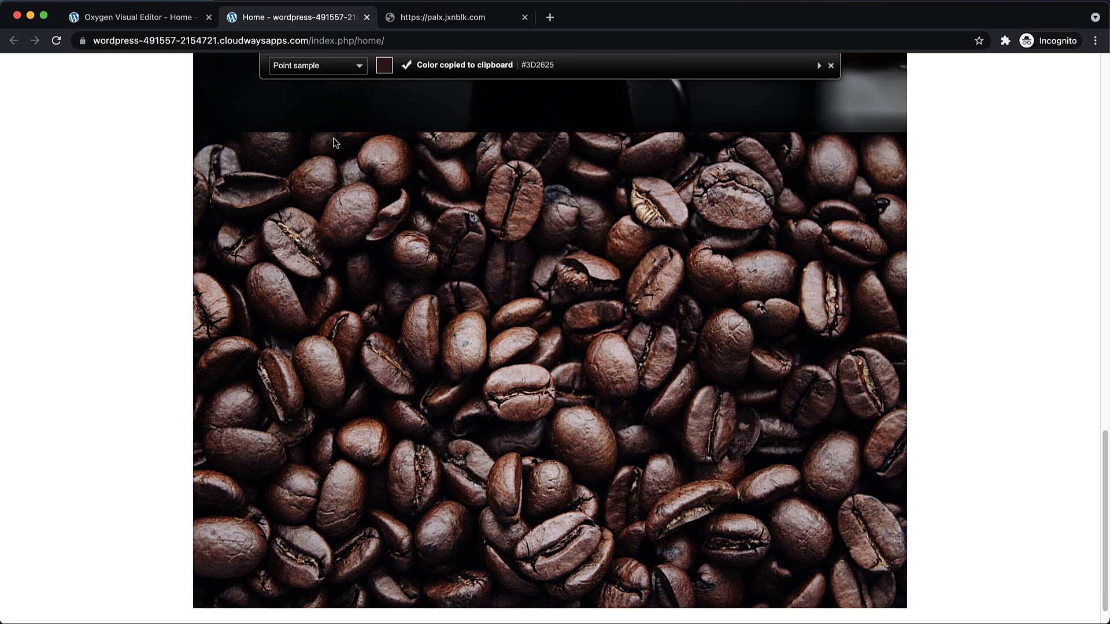
Step: Return to the Oxygen editor and add a global color named primary with the sampled value #3d2625
click(139, 18)
click(1007, 234)
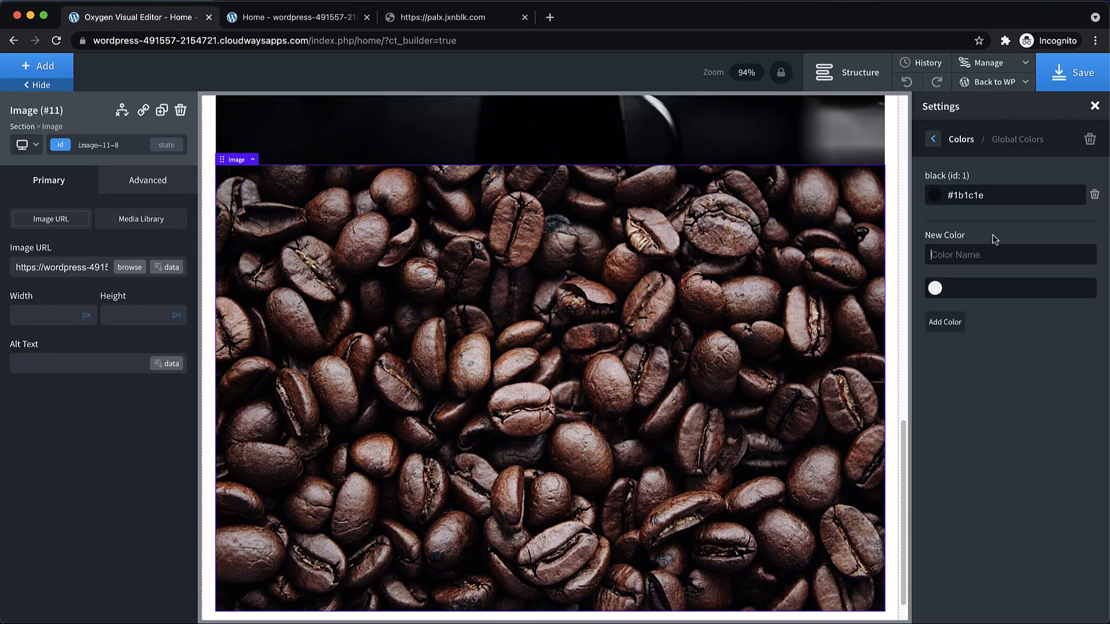
text(primary)
click(974, 282)
key(super+v)
click(956, 319)
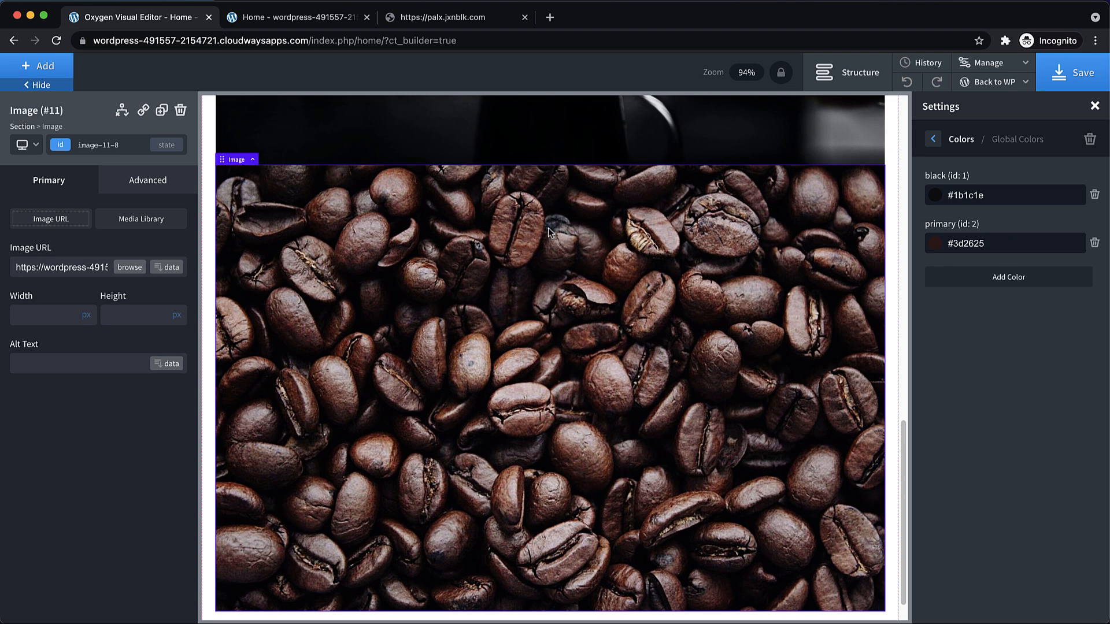
Step: Add a new section below the coffee beans image and set its background to the global color primary
scroll(548, 228, down, 1)
click(28, 74)
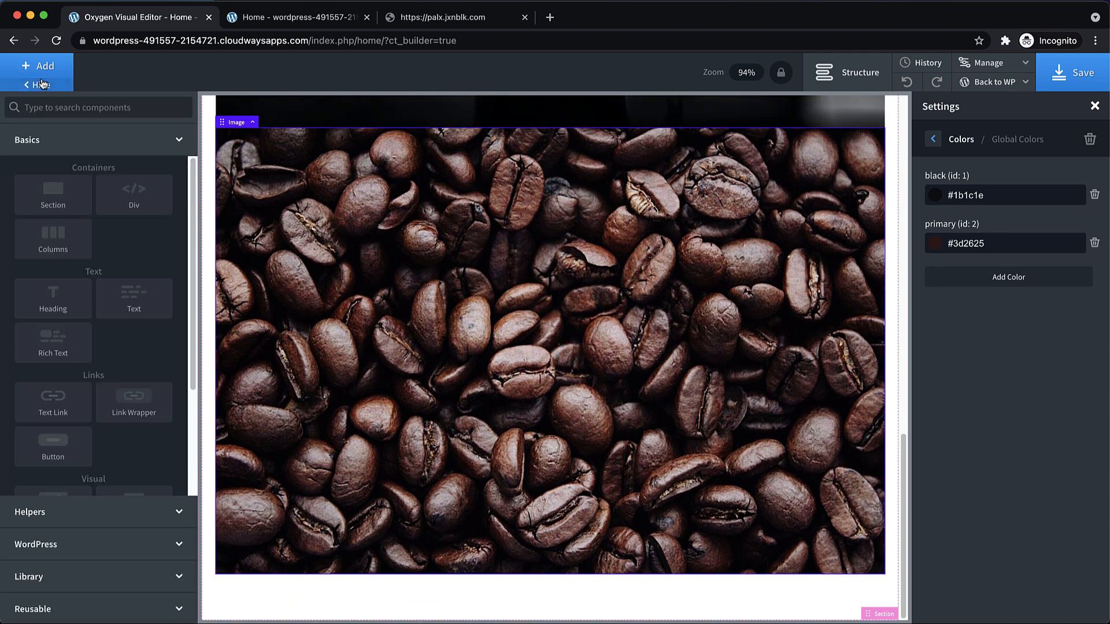
click(54, 188)
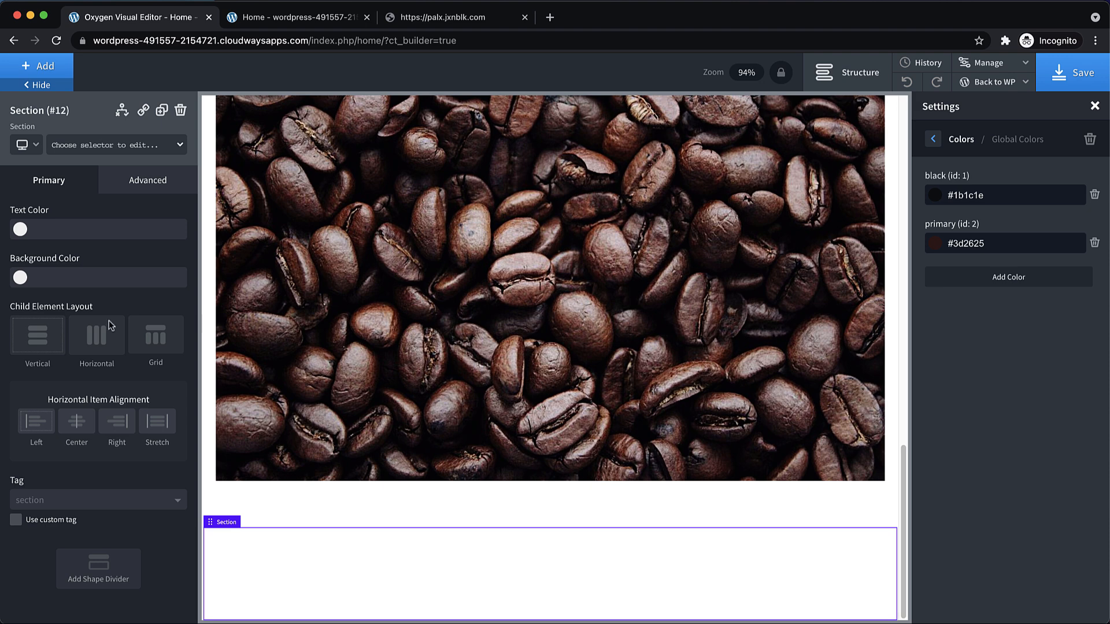
click(19, 277)
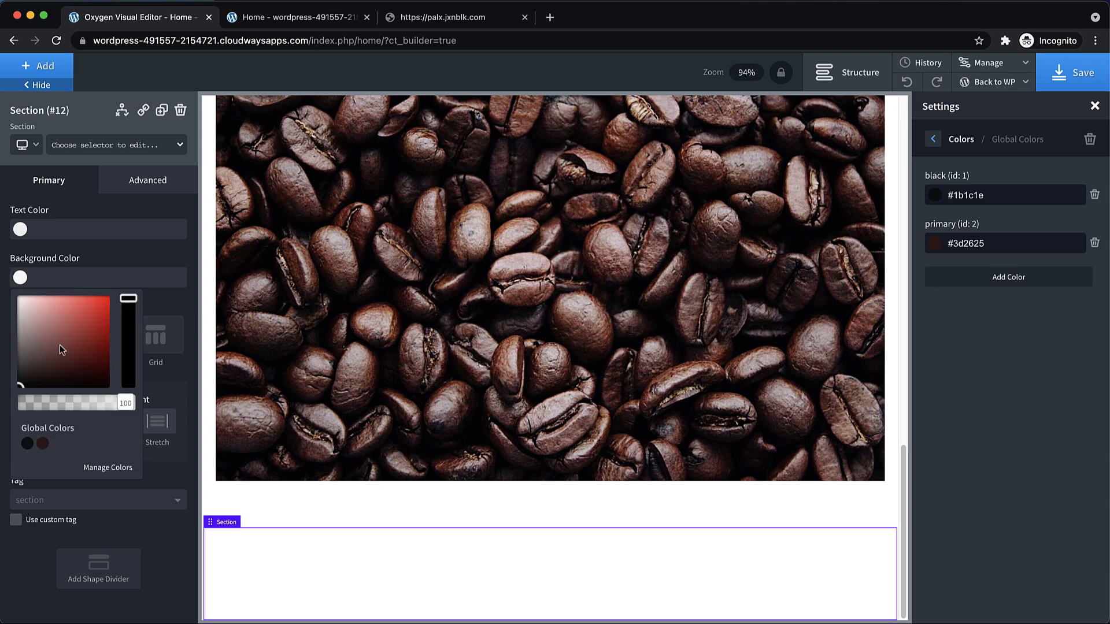
click(41, 444)
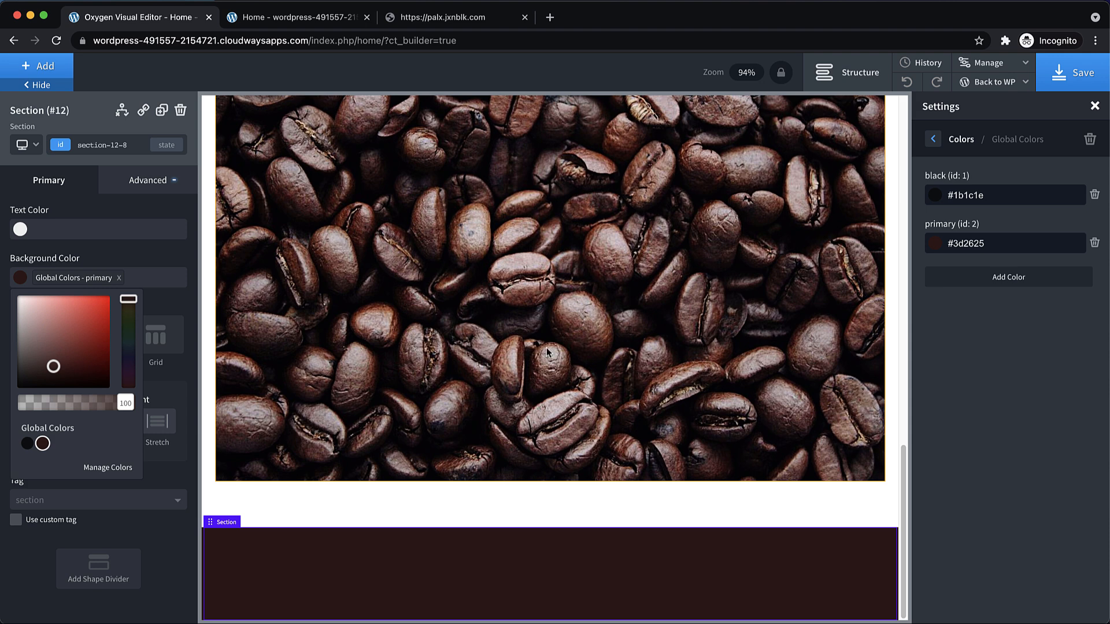
Step: Copy the primary color's value #3d2625 and generate a Palx palette with it as the base color
drag(1000, 239, 930, 246)
key(super+c)
click(428, 12)
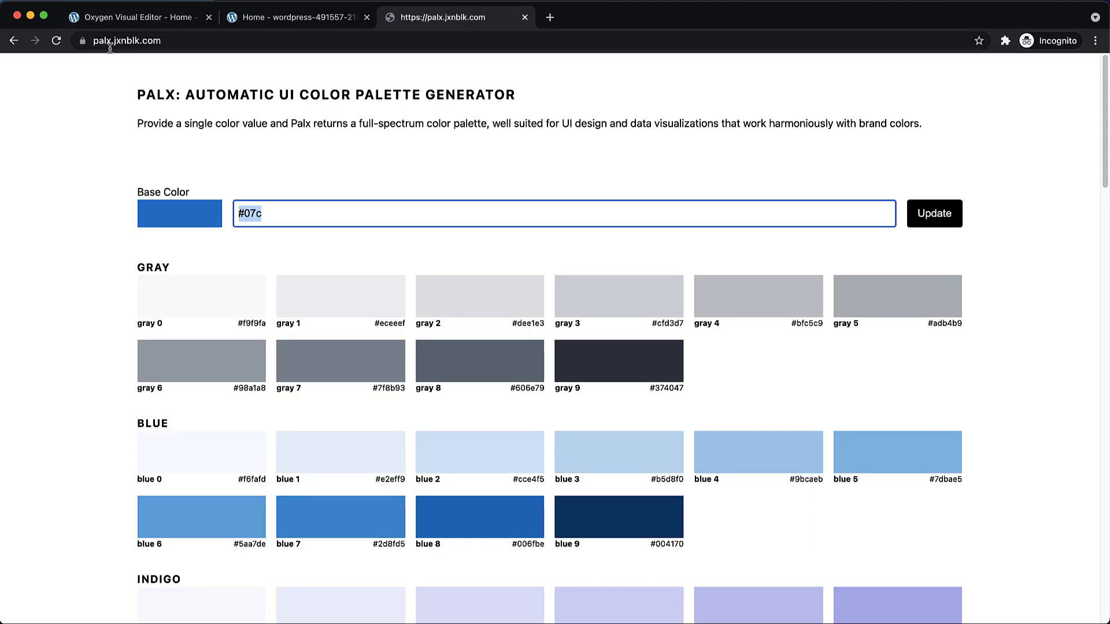
double_click(298, 210)
triple_click(298, 209)
key(super+v)
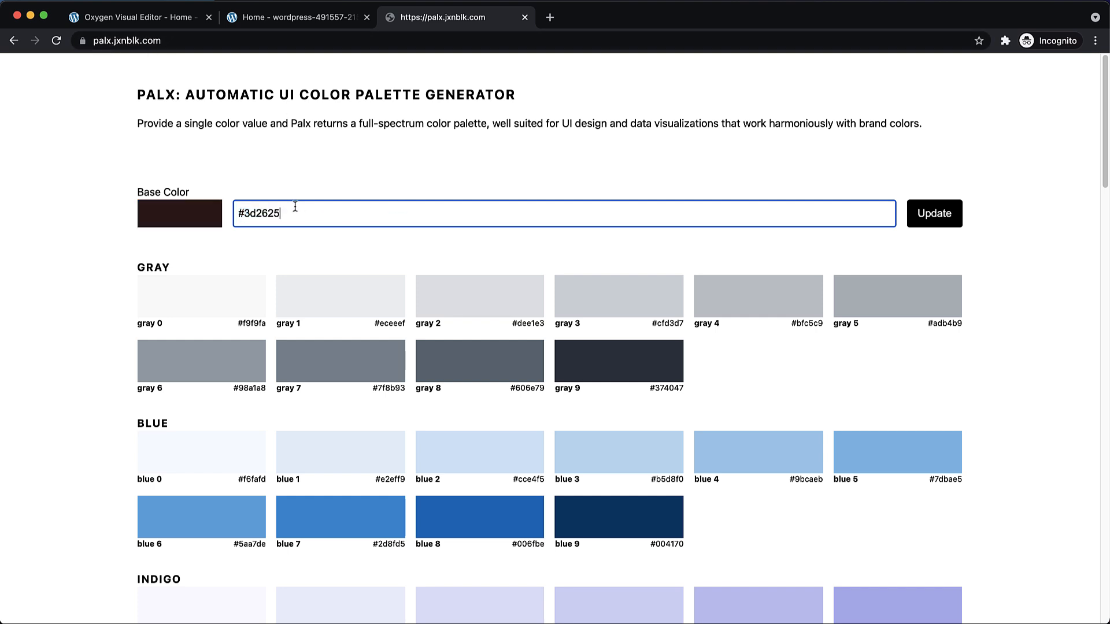
click(946, 213)
scroll(1049, 238, down, 3)
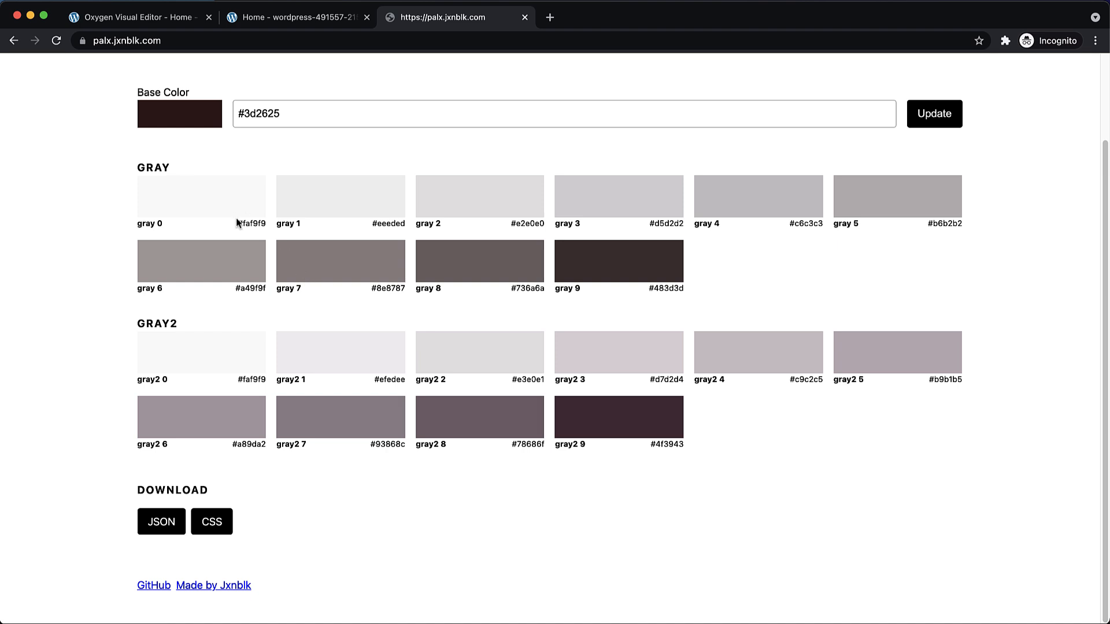
Step: Copy gray 0, #faf9f9, from the Palx palette and add it in Oxygen as a global color named almostwhite
drag(238, 223, 265, 226)
click(122, 18)
click(991, 276)
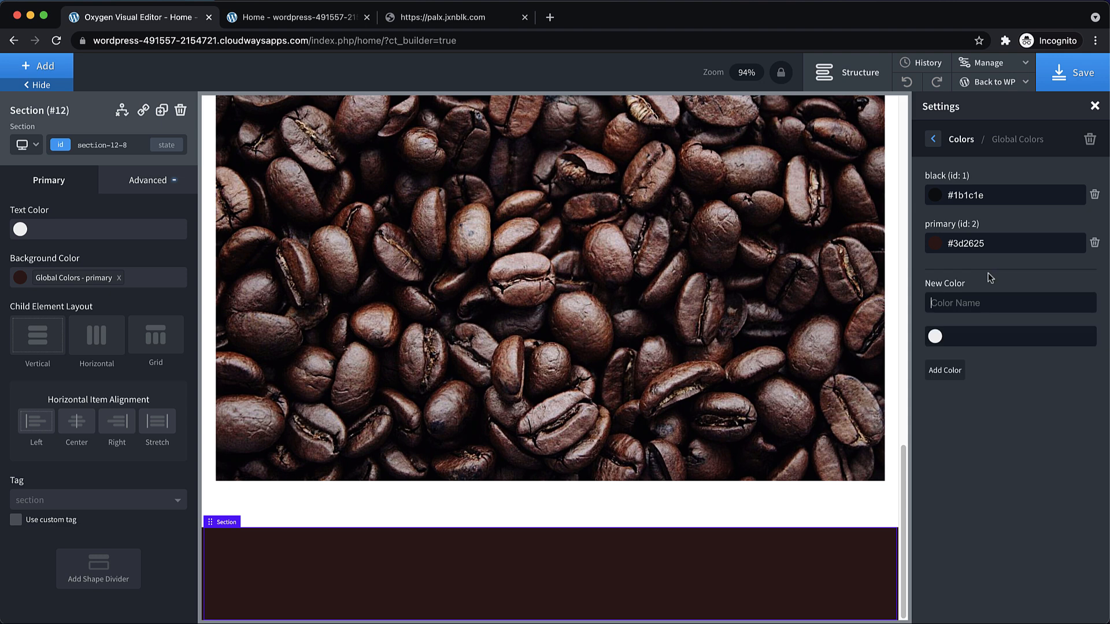
click(961, 295)
text(almostwhite)
click(981, 341)
key(super+v)
click(951, 373)
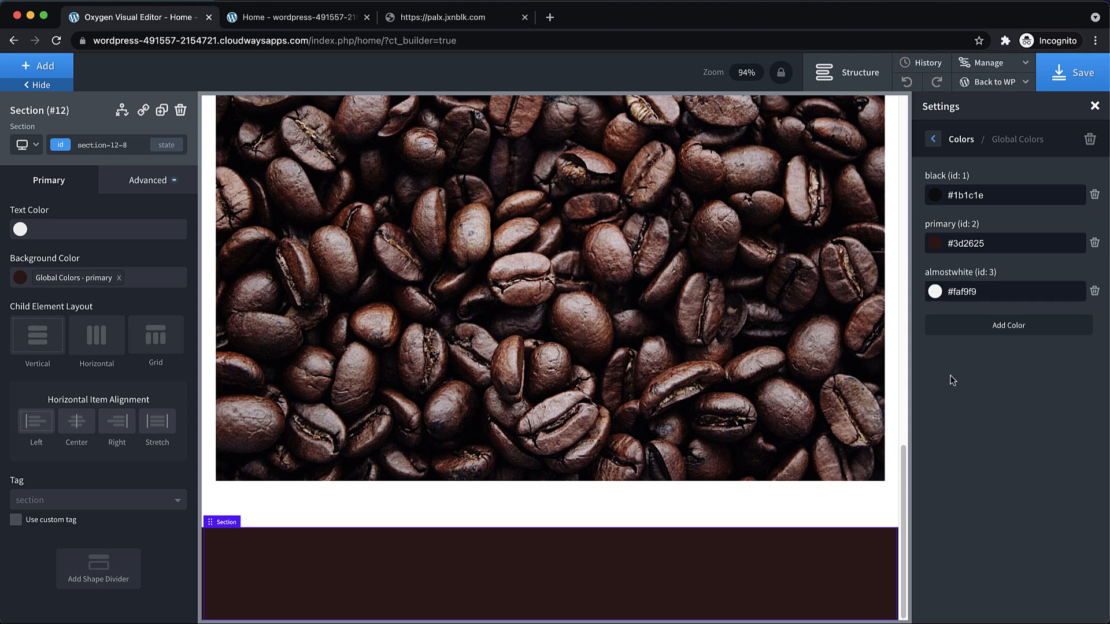
Step: Add a global color named white with the value #ffffff
click(972, 335)
click(964, 349)
text(white)
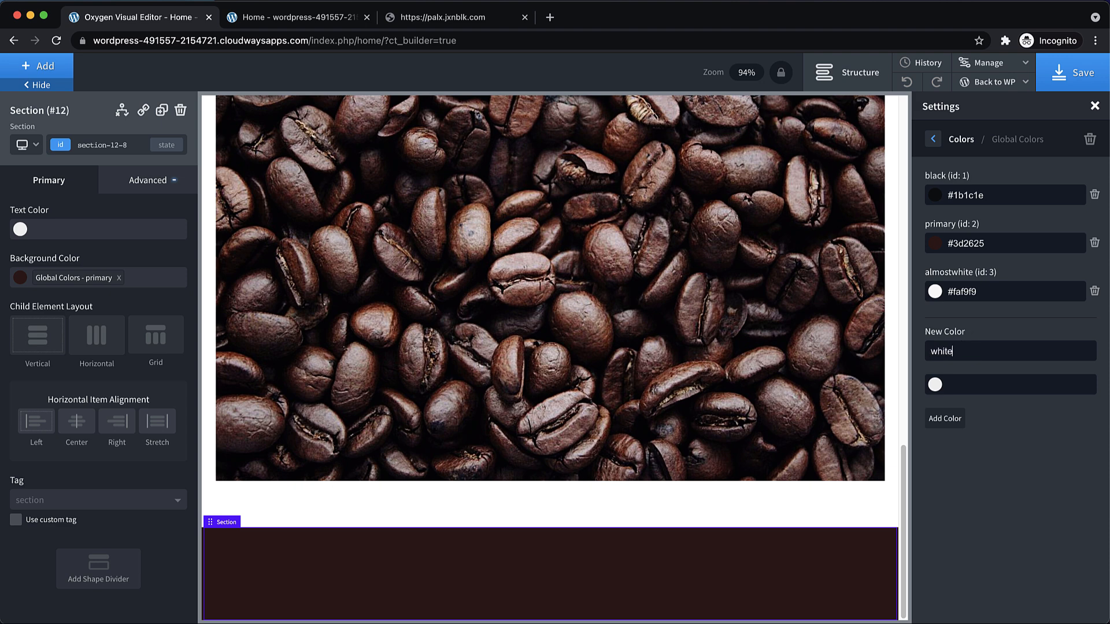
click(936, 386)
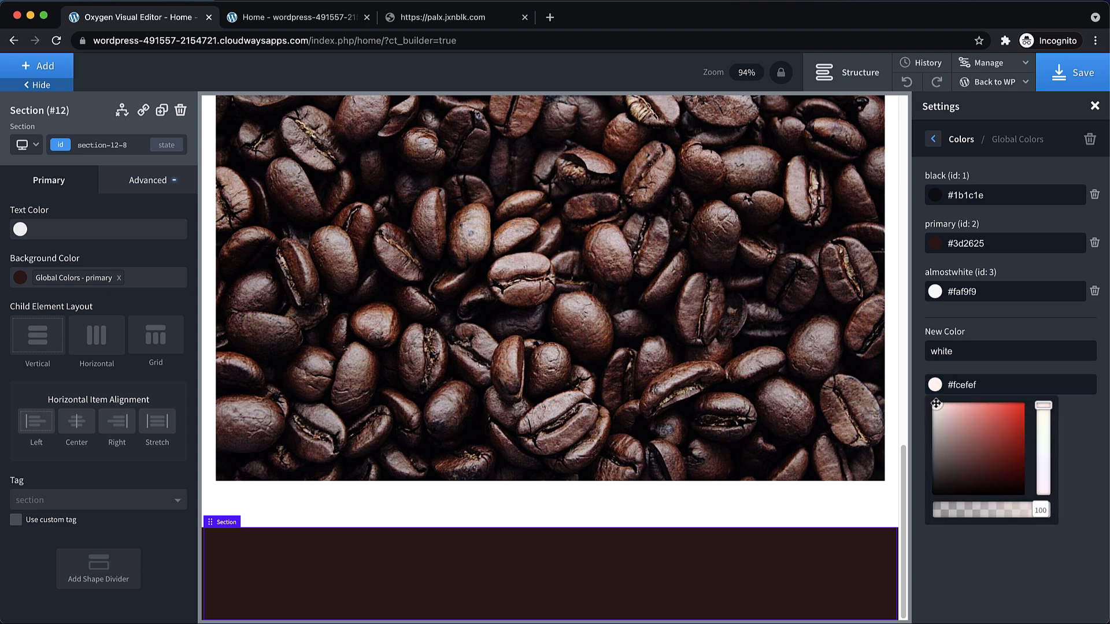
click(1096, 412)
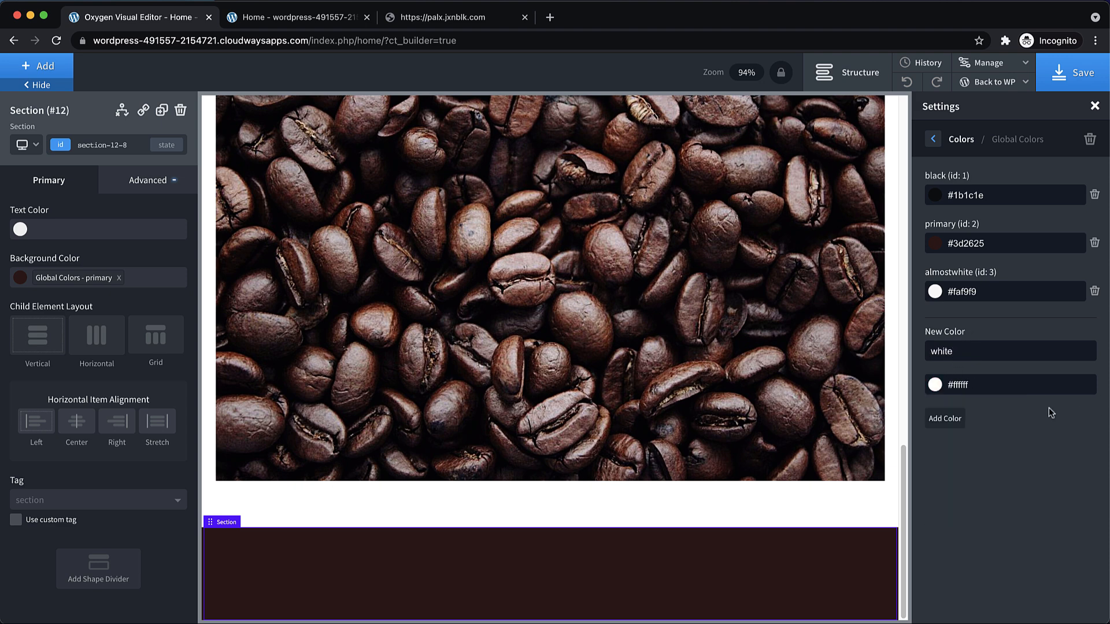
click(940, 417)
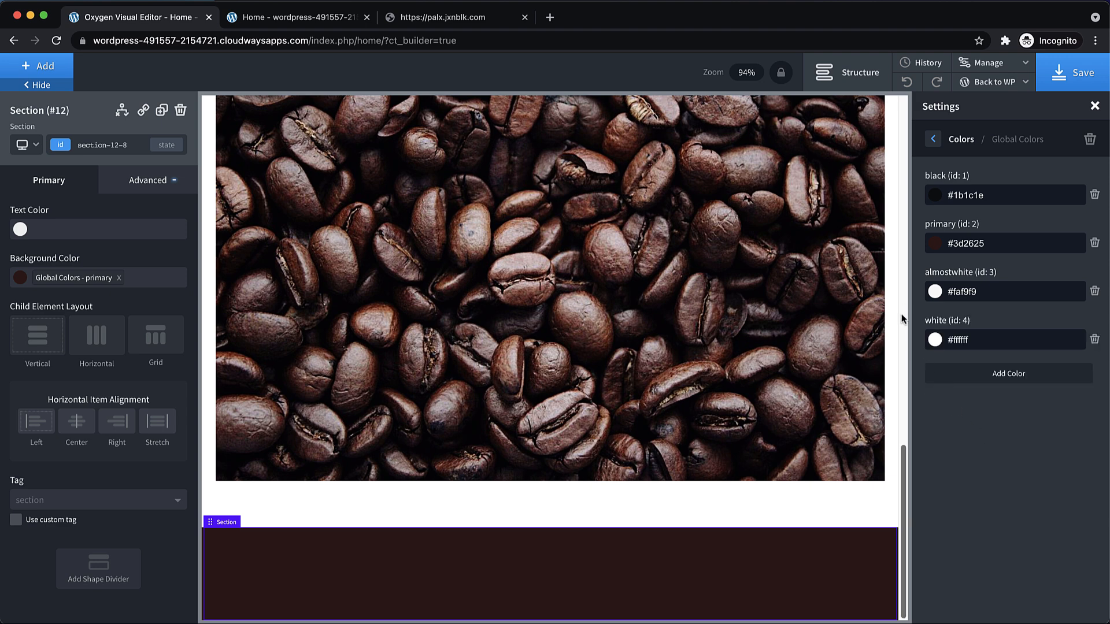
Step: Add Palx's gray 9, #483d3d, to Oxygen's global colors as greyish and save the page
click(452, 21)
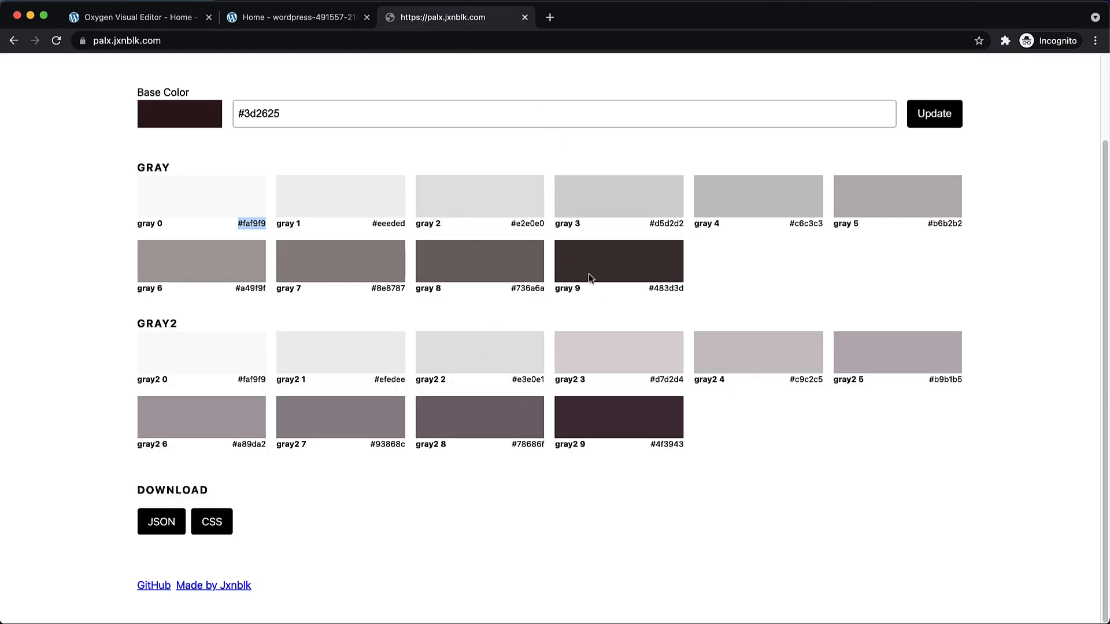
drag(682, 289, 651, 289)
click(683, 290)
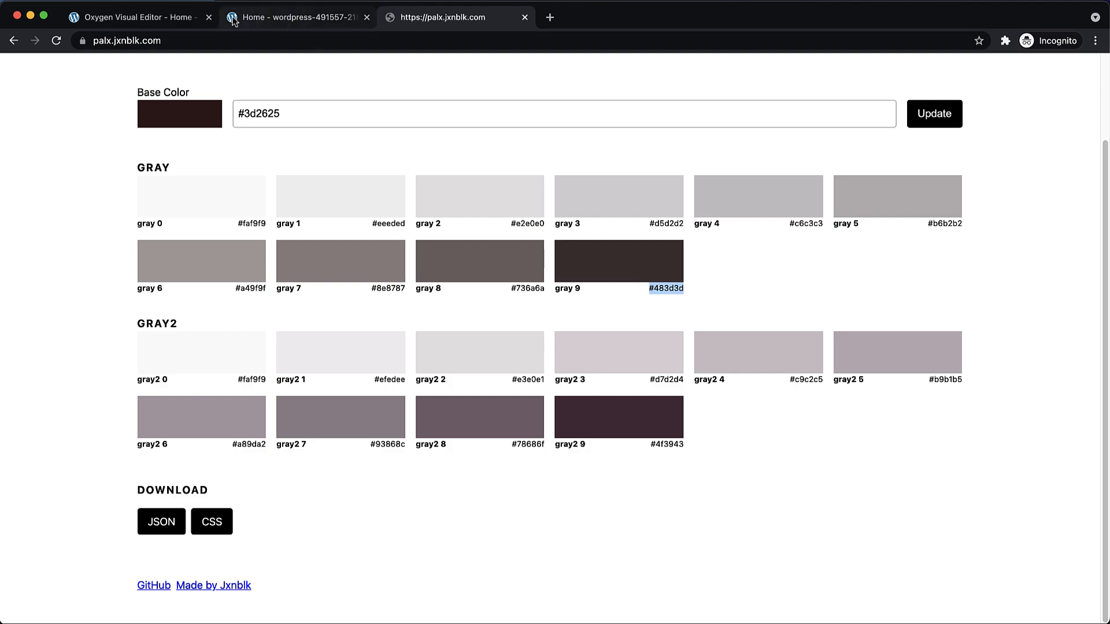
click(144, 18)
click(1013, 380)
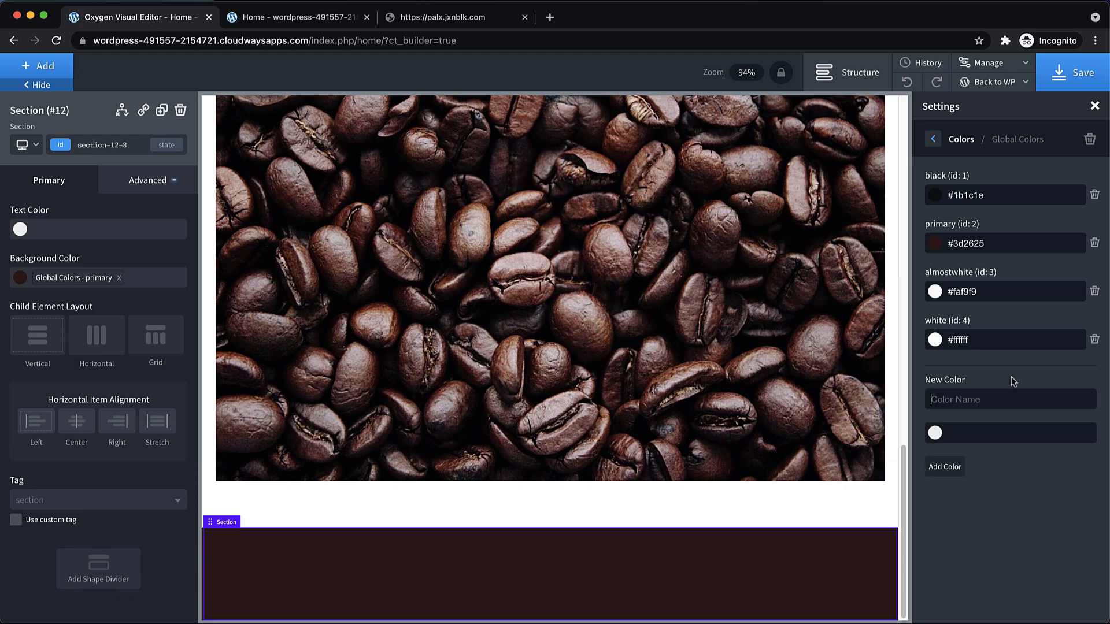
text(greyish)
key(super+v)
click(947, 466)
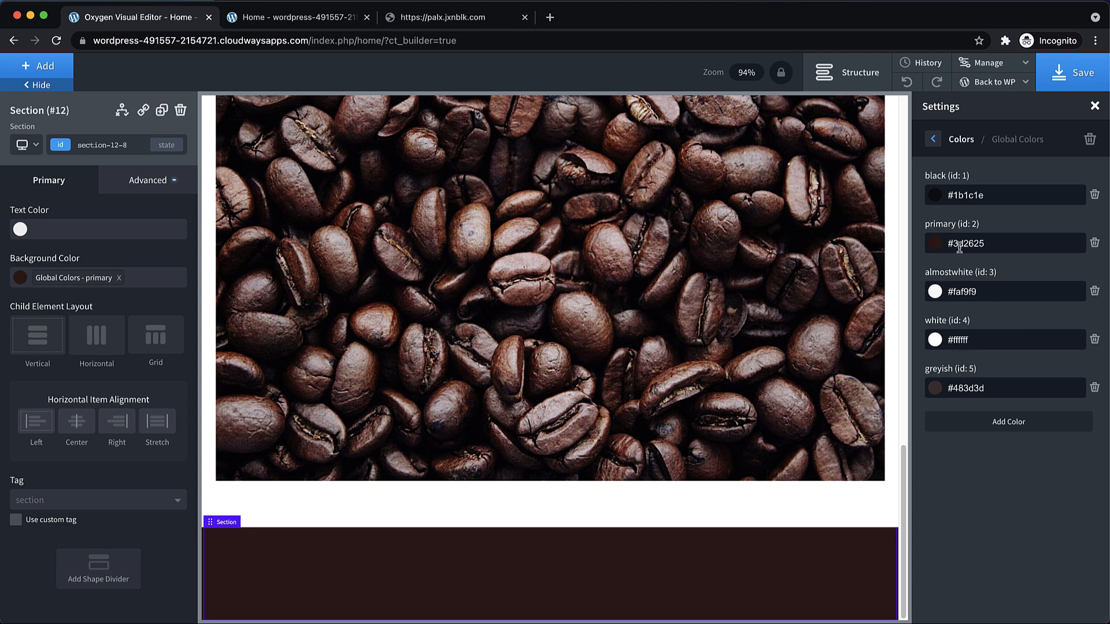
click(1071, 88)
Step: Add a global color named primarylight, starting from #3d2625 and lightening it to #543e3d
click(993, 427)
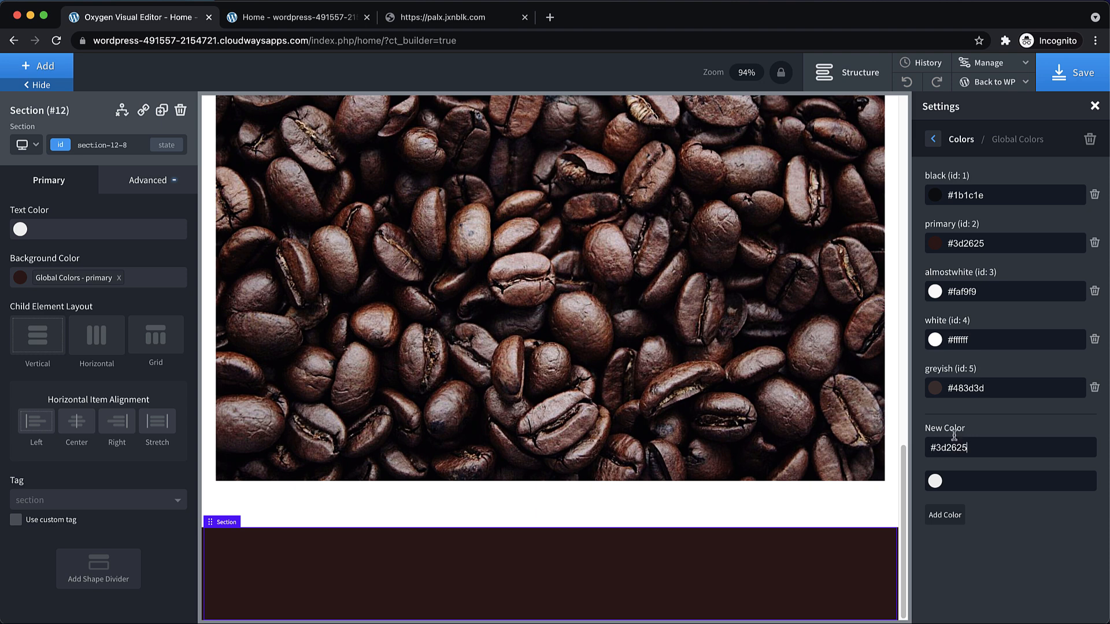
click(935, 482)
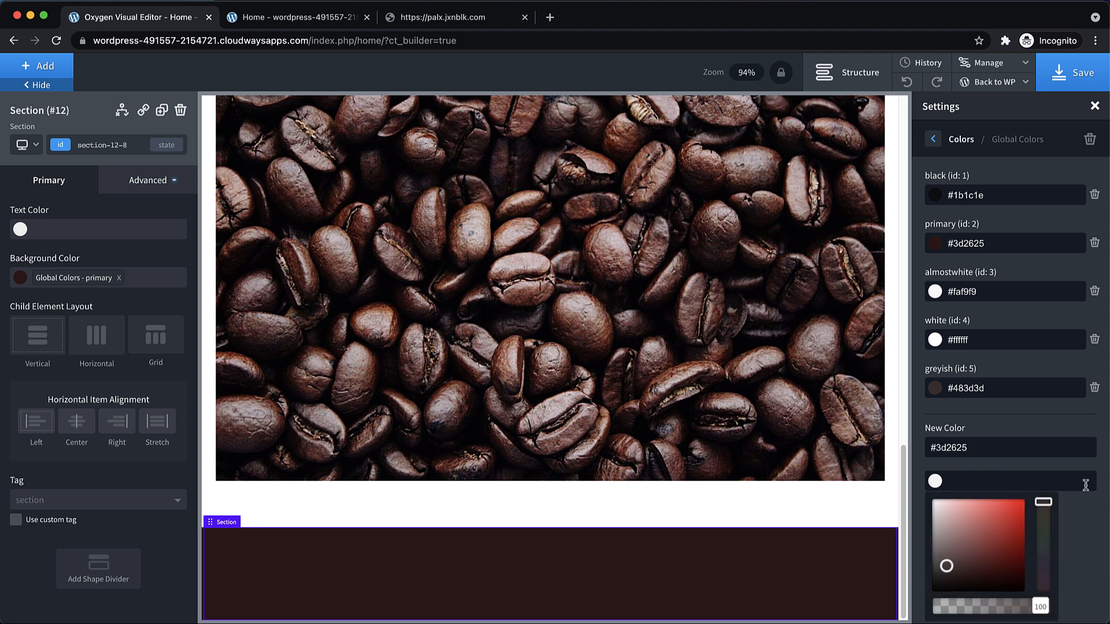
drag(982, 449, 920, 452)
key(super+v)
text(pri)
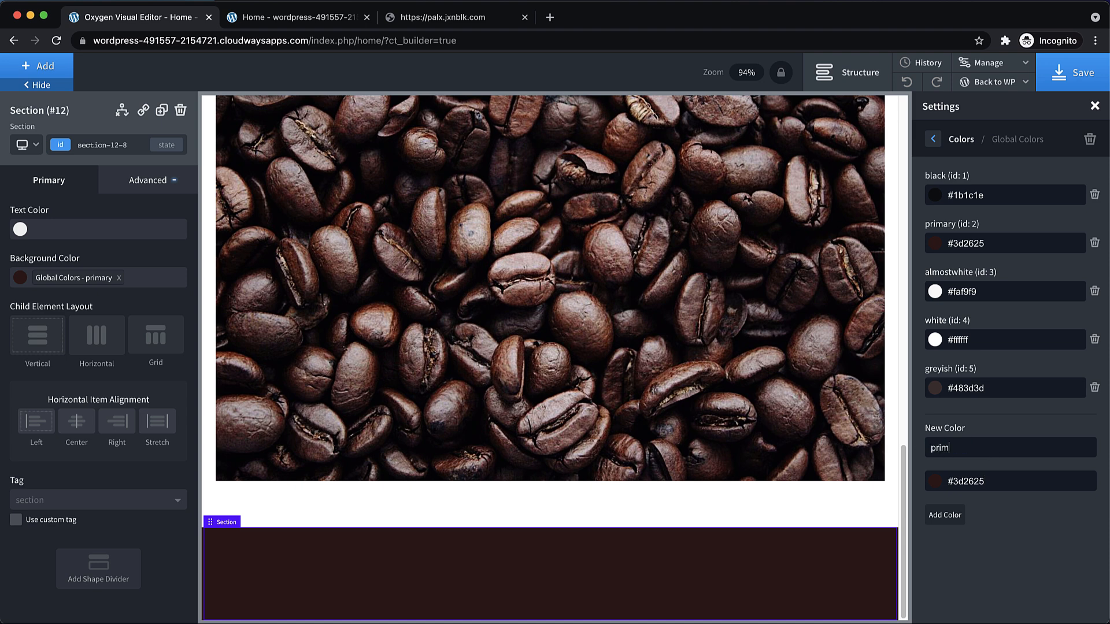
text(marylight)
click(996, 482)
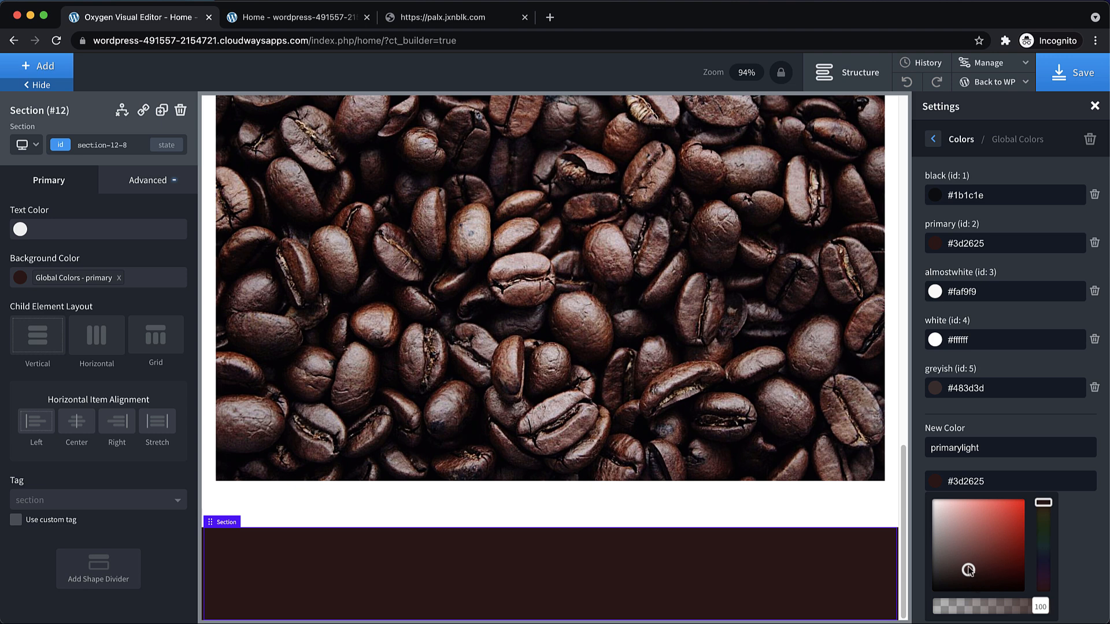
drag(968, 570, 958, 562)
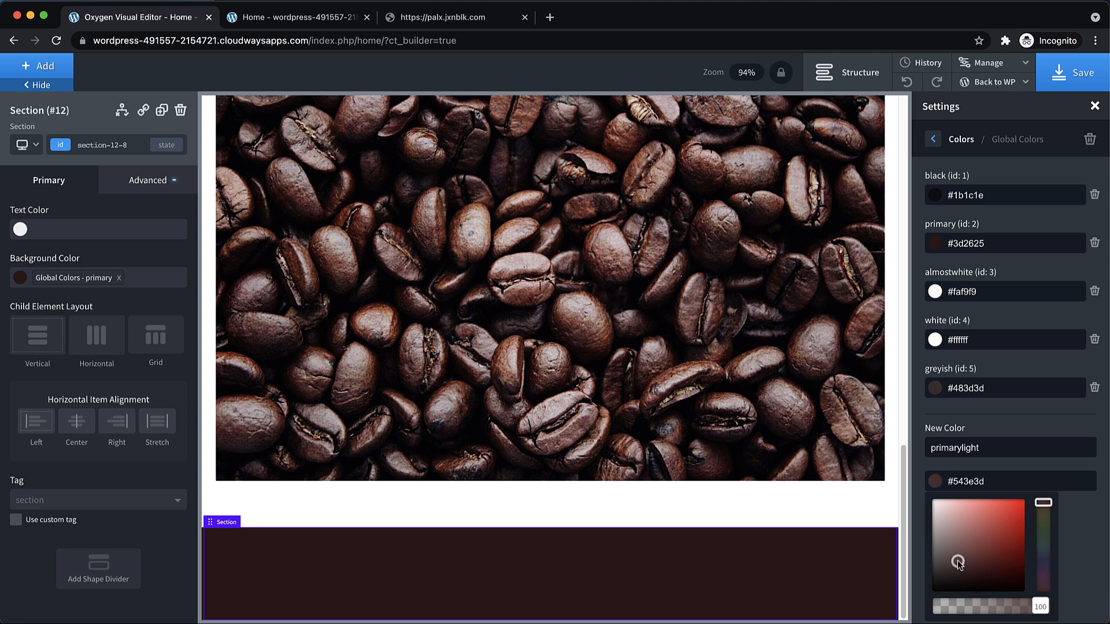
click(1086, 528)
click(949, 521)
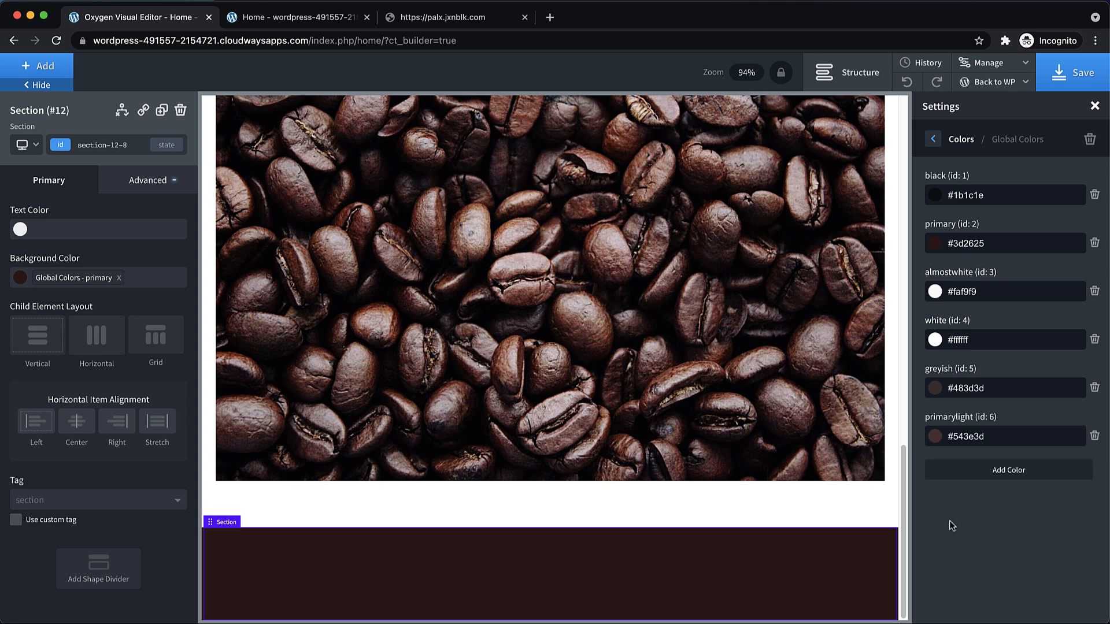
Step: Add a global color named primarydark, darkening #3d2625 to #1c0f0f, and save the page
click(967, 467)
text(primarydark)
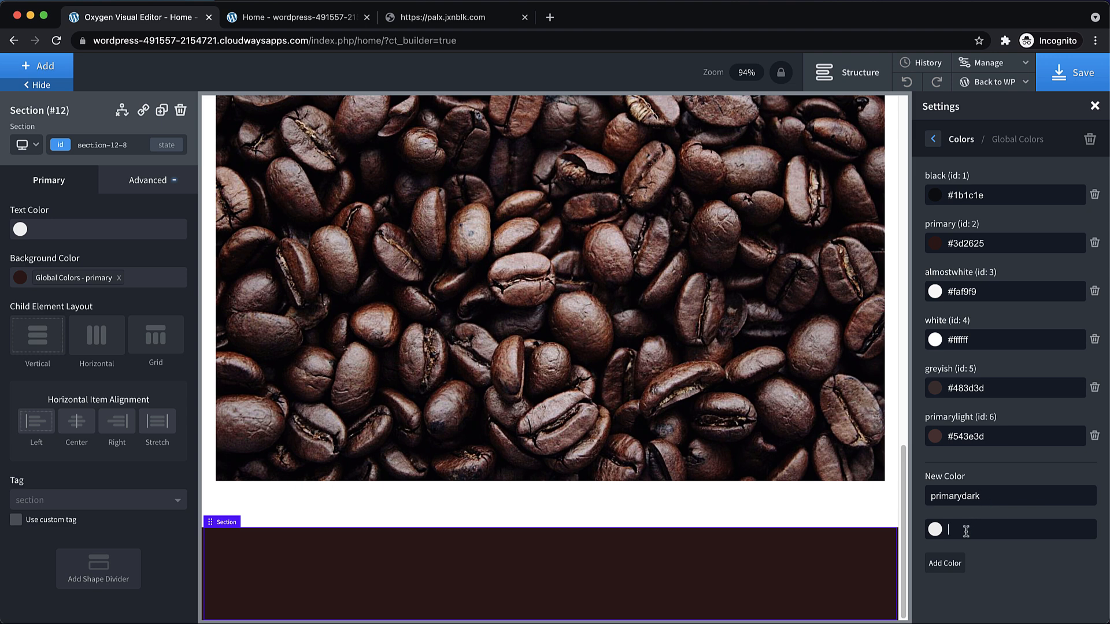
key(super+v)
click(934, 532)
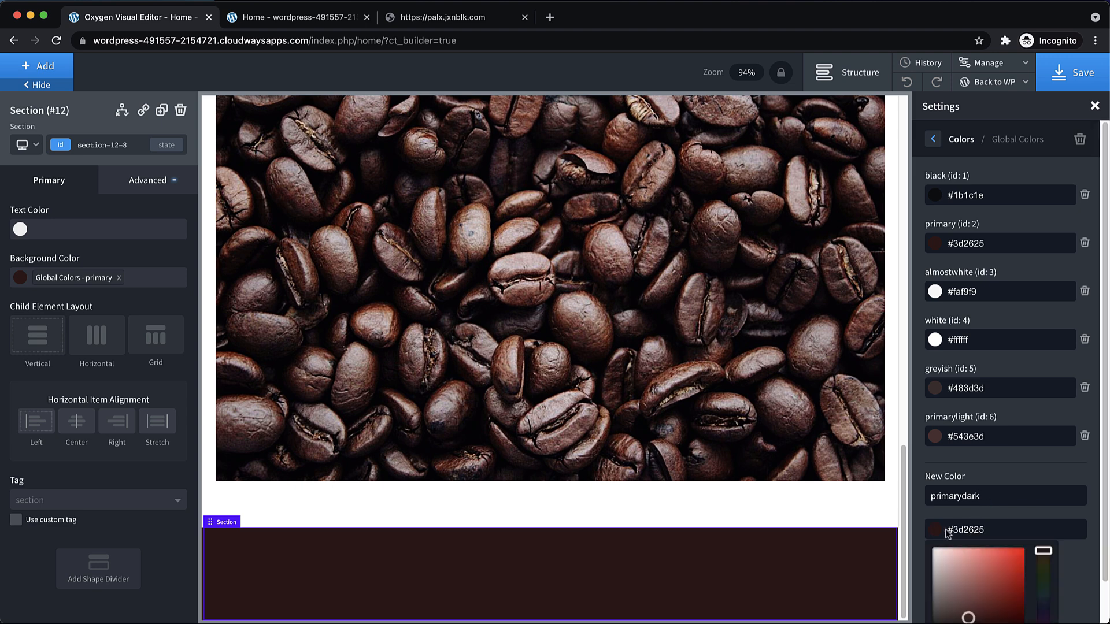
scroll(1062, 530, down, 2)
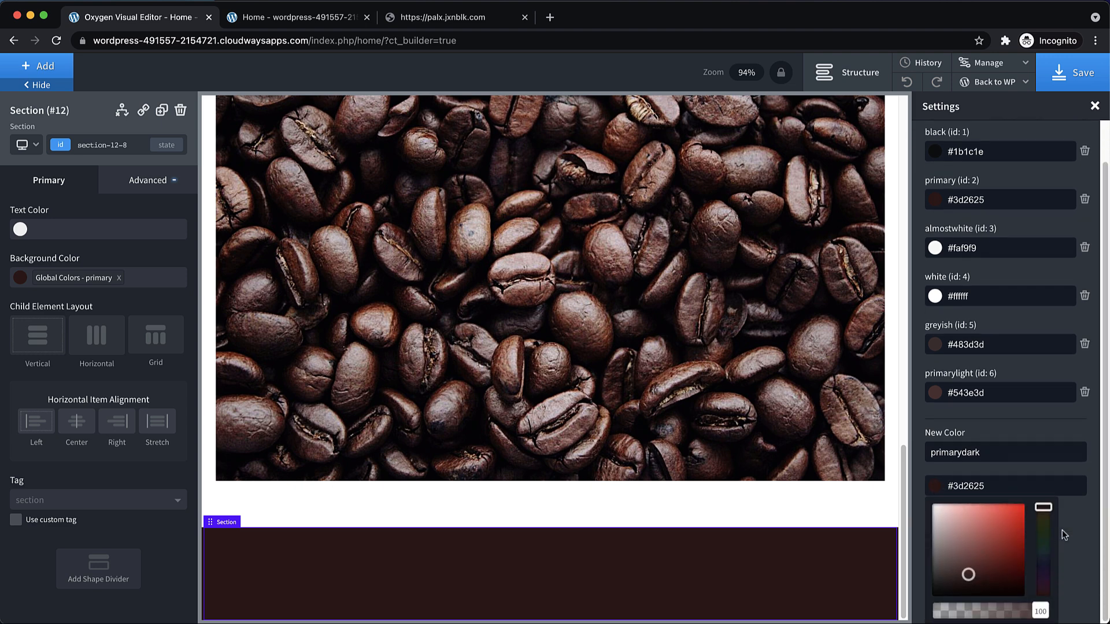
click(974, 585)
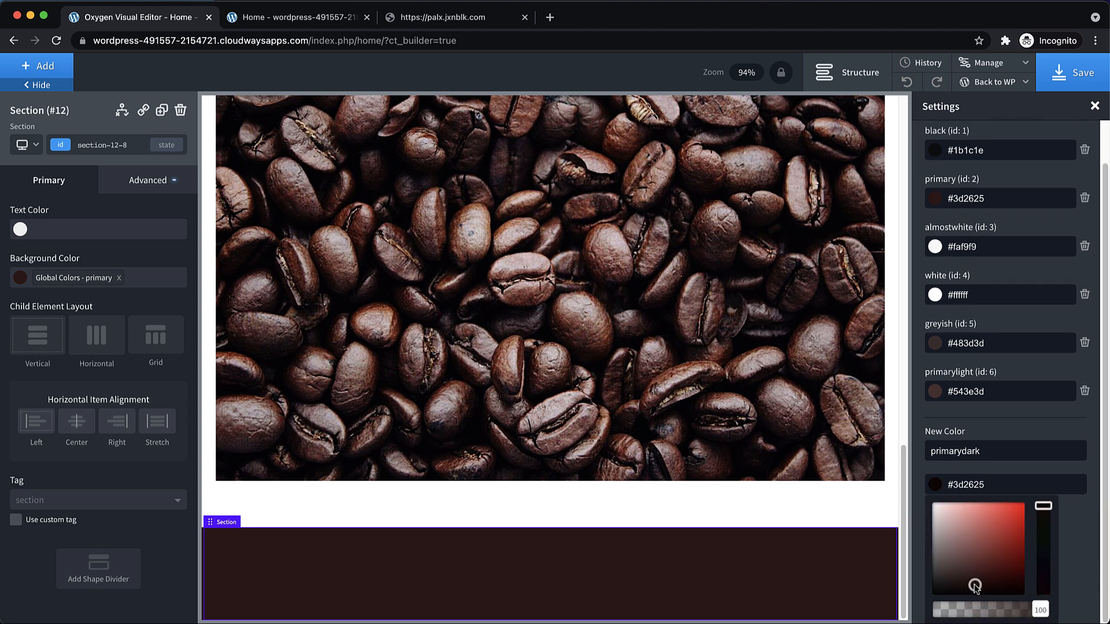
click(1082, 531)
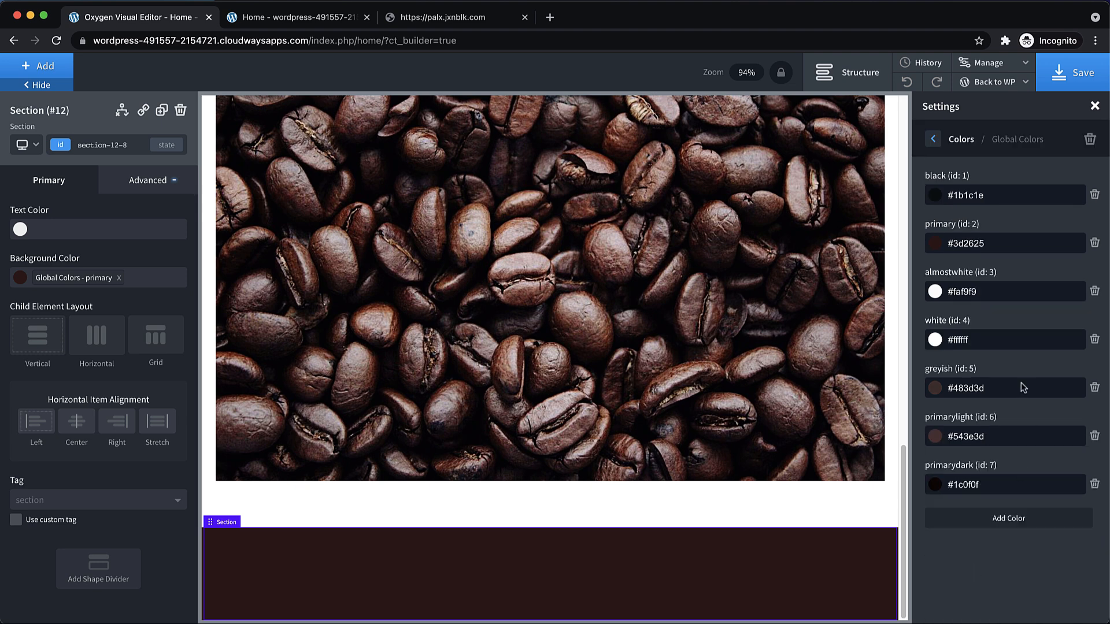
click(1066, 90)
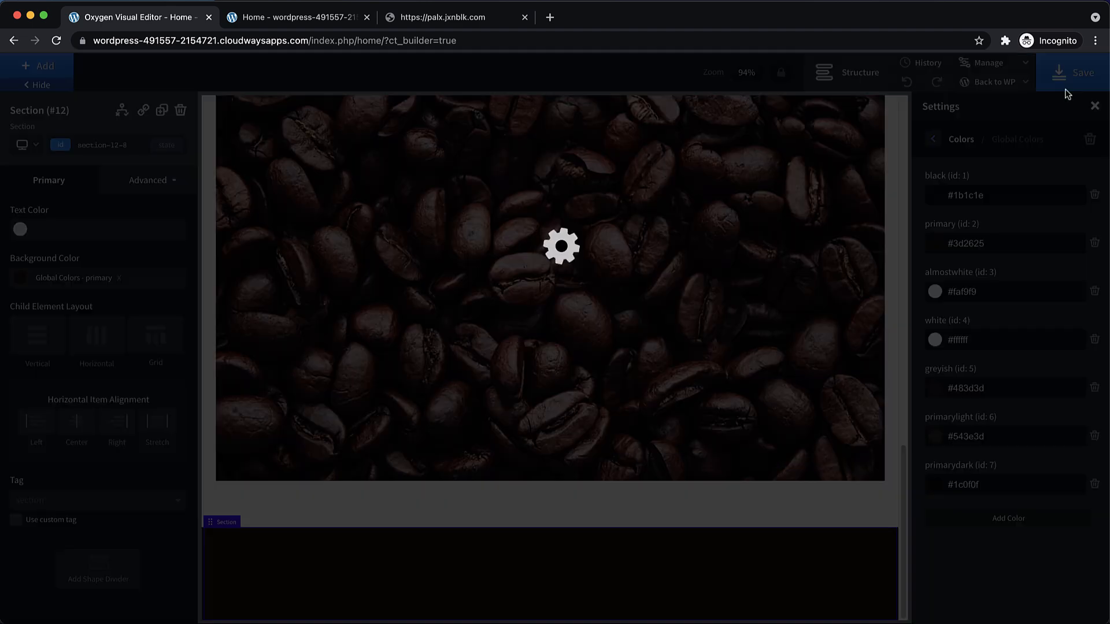
scroll(518, 395, up, 15)
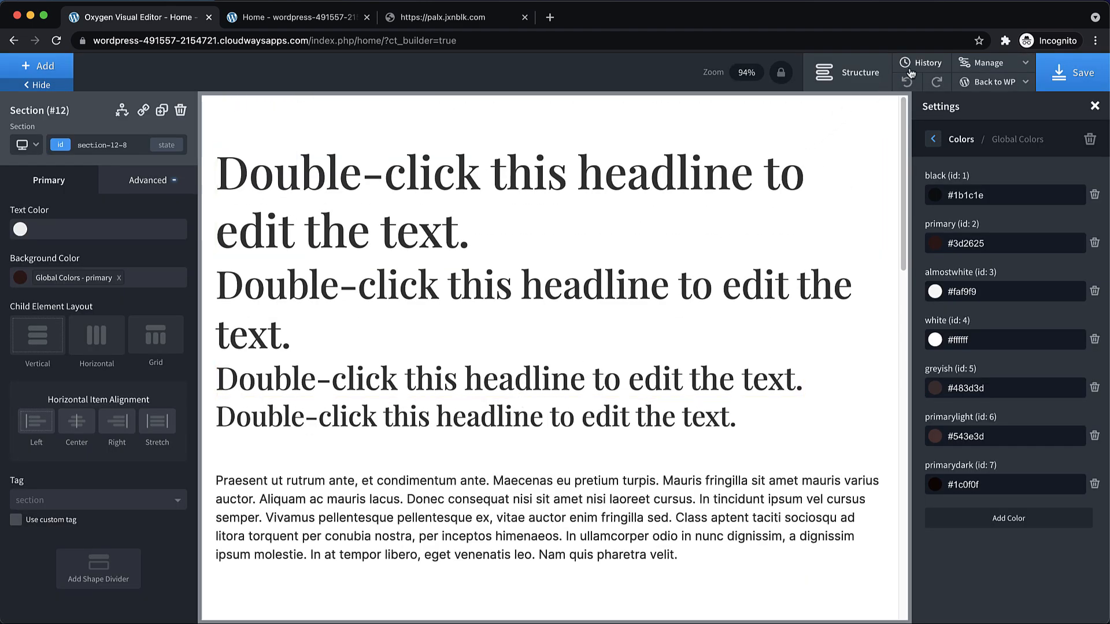
click(973, 69)
click(971, 77)
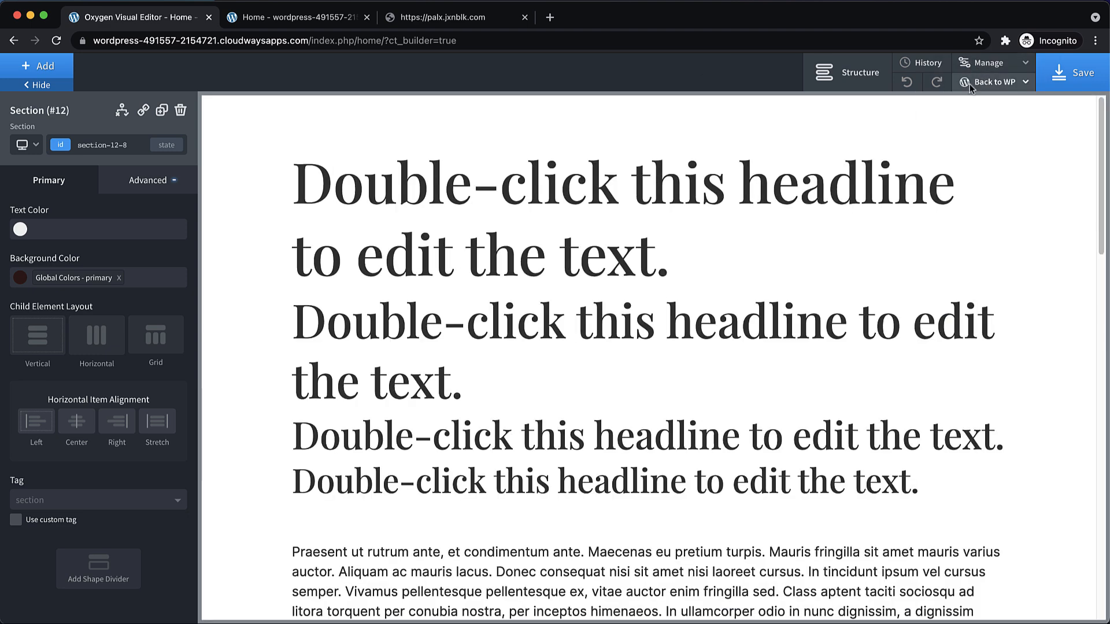
click(974, 67)
click(976, 81)
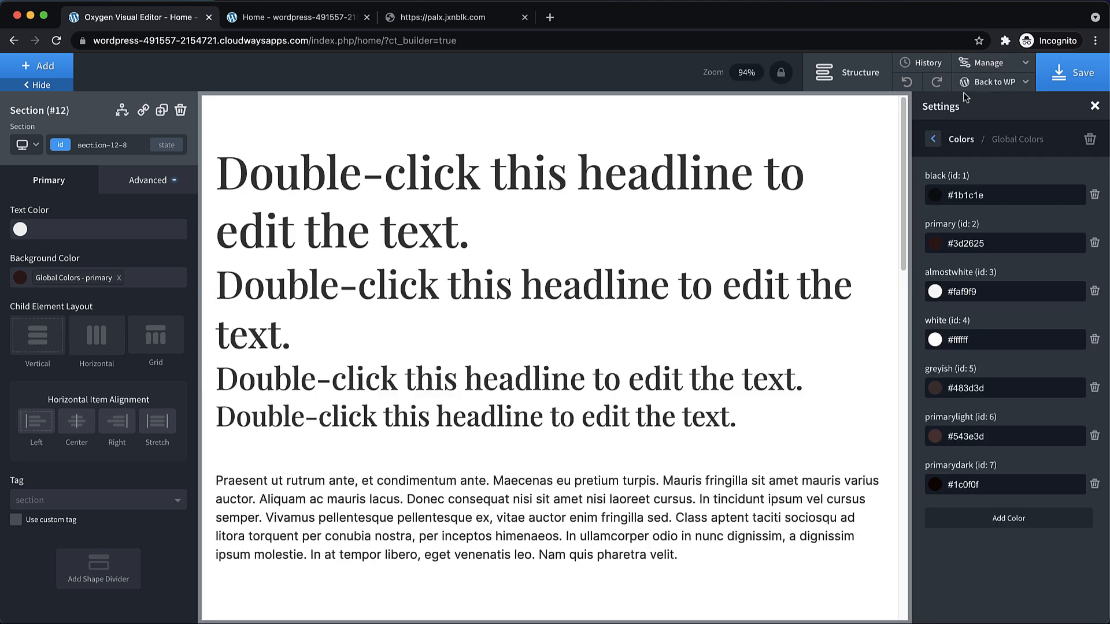
Step: Set the H1 color in the global heading styles to the global color black
click(933, 139)
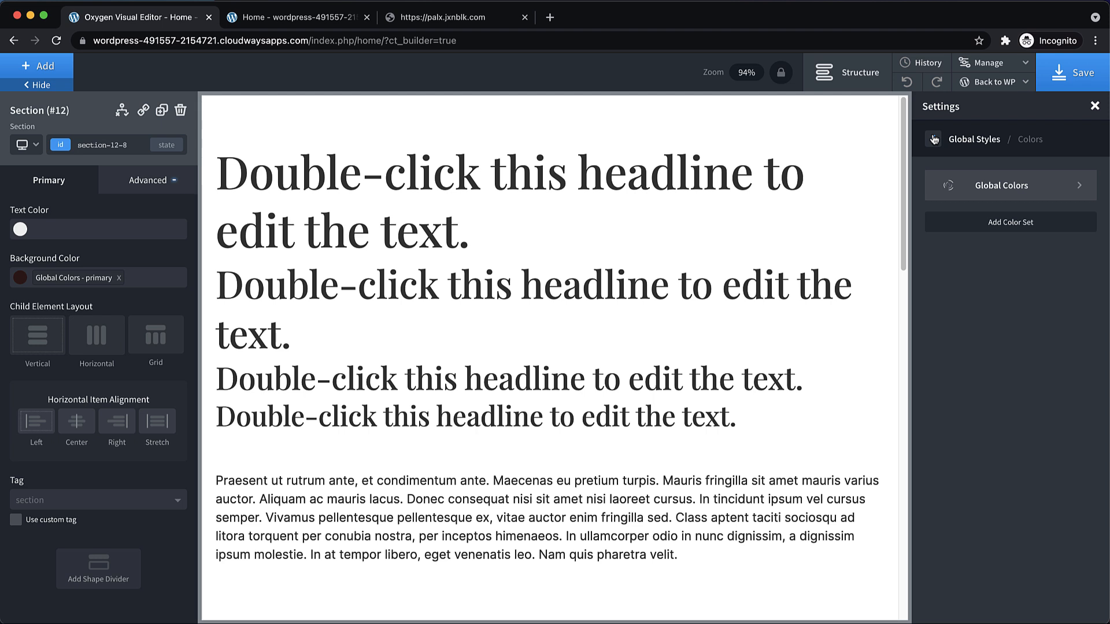
click(934, 139)
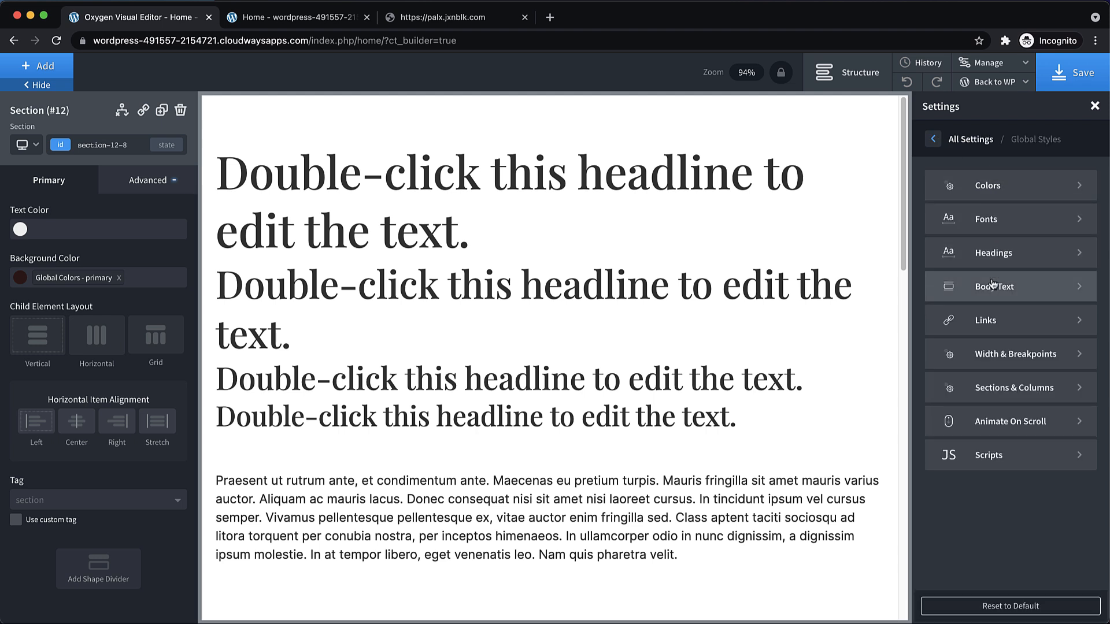
click(1016, 255)
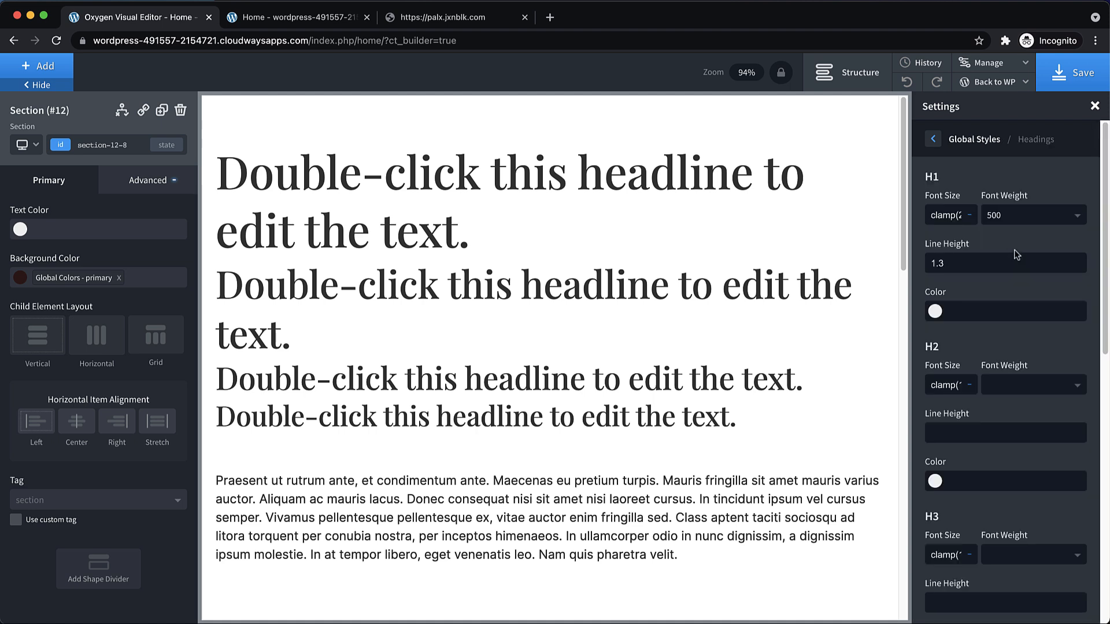
click(935, 311)
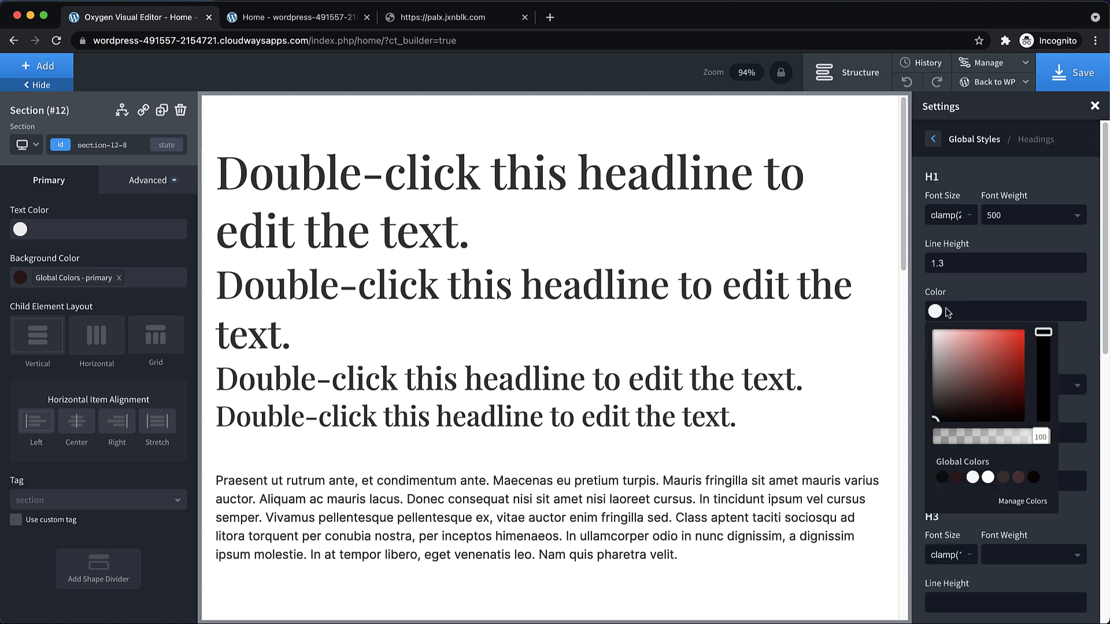
click(941, 477)
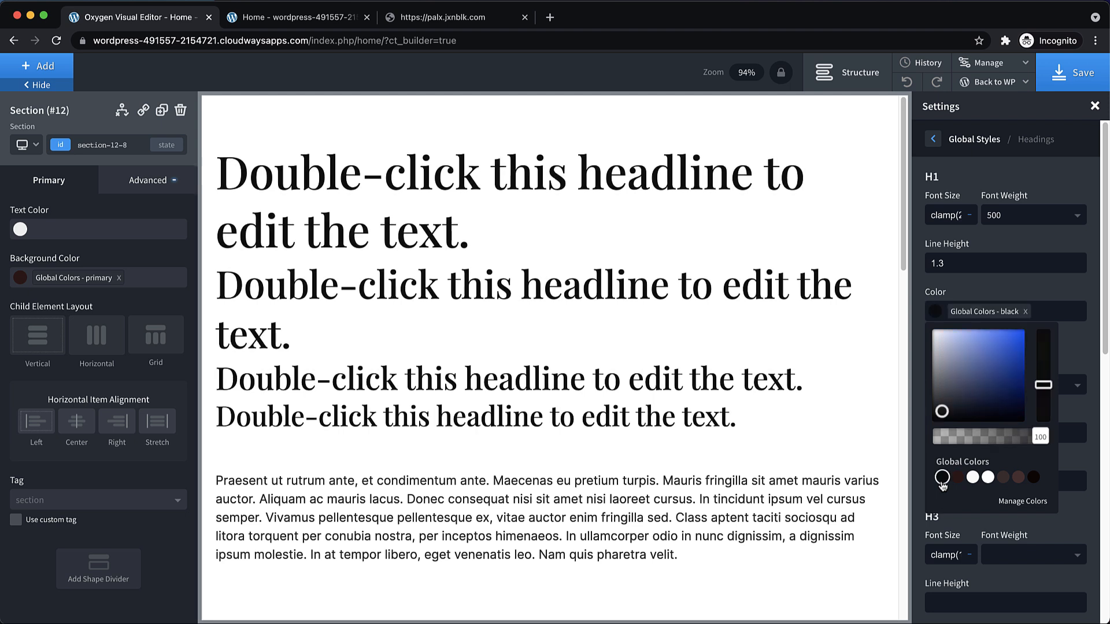
click(1038, 481)
click(1021, 480)
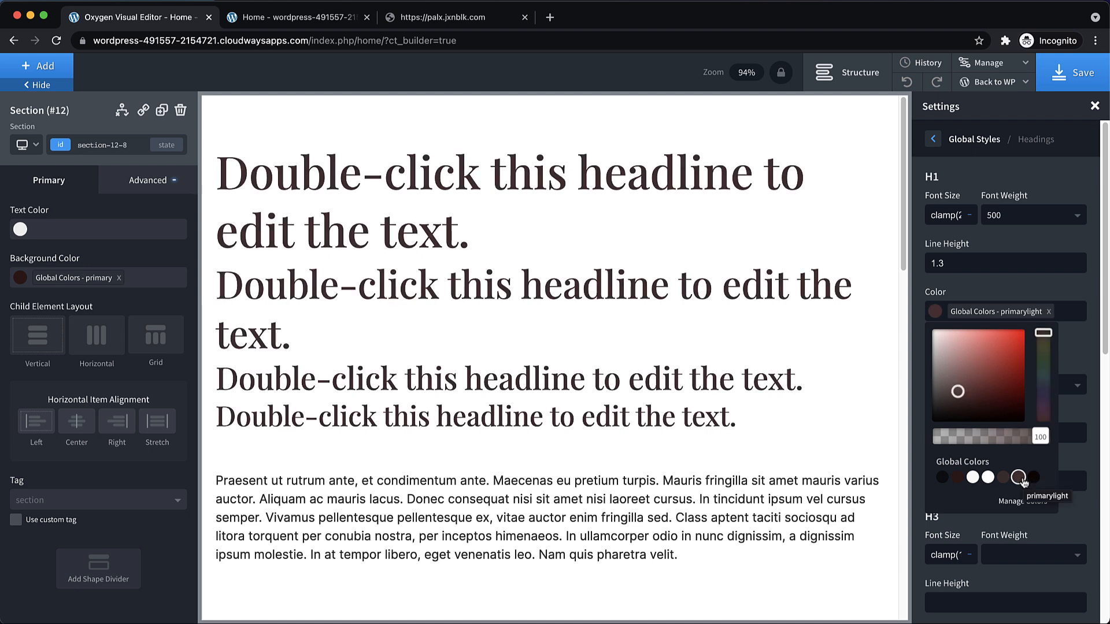
click(942, 477)
click(1019, 285)
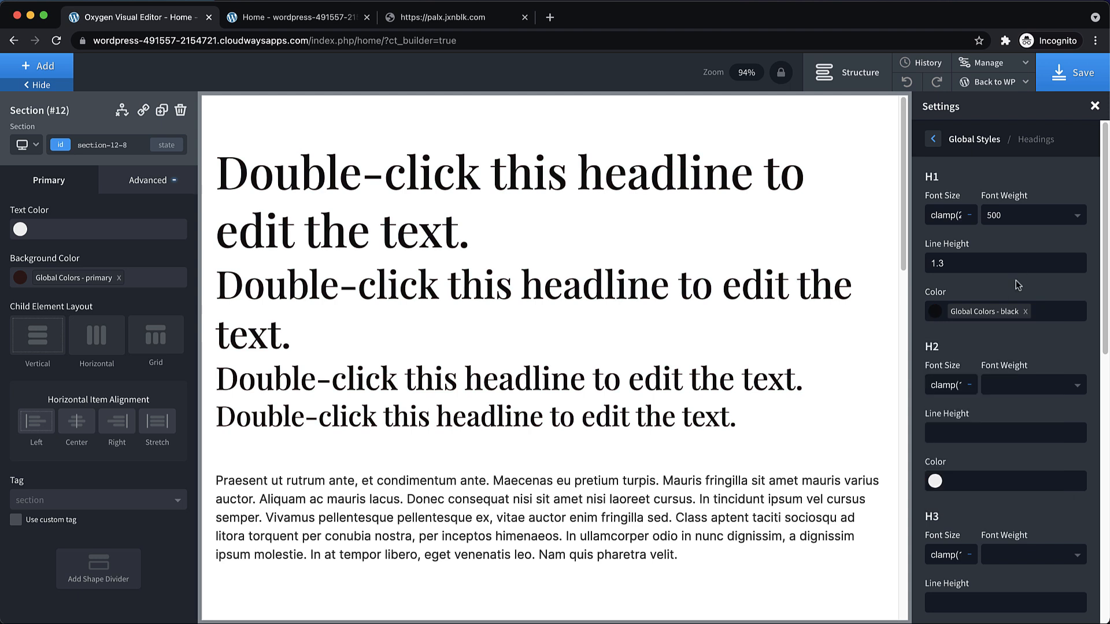
Step: Set the color in the global body text styles to the global color black
click(934, 139)
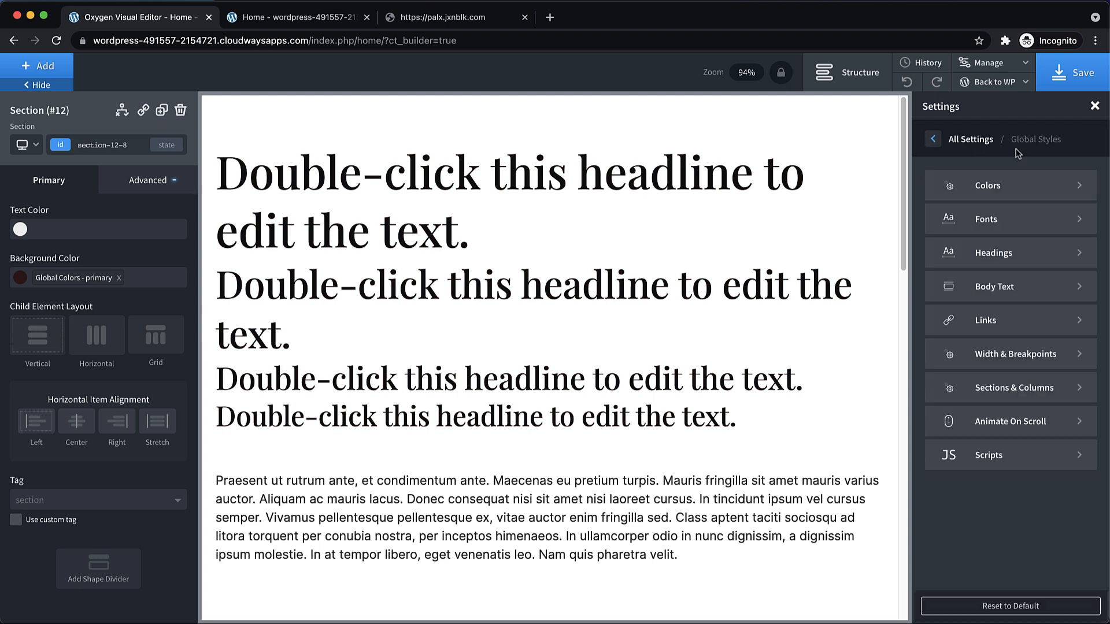
click(1013, 287)
click(940, 344)
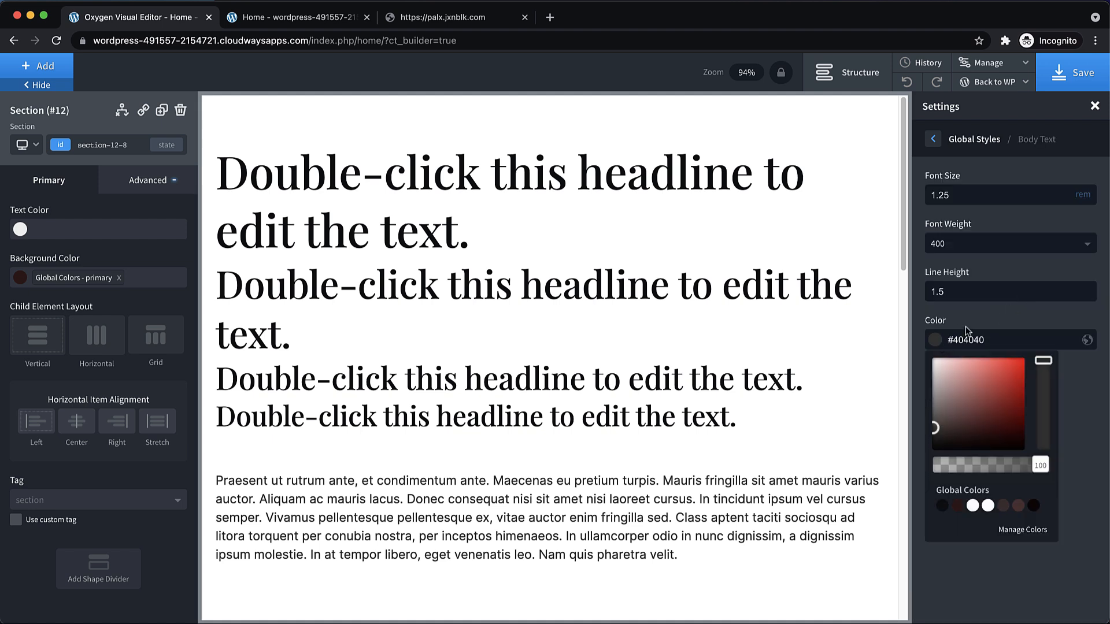
click(942, 506)
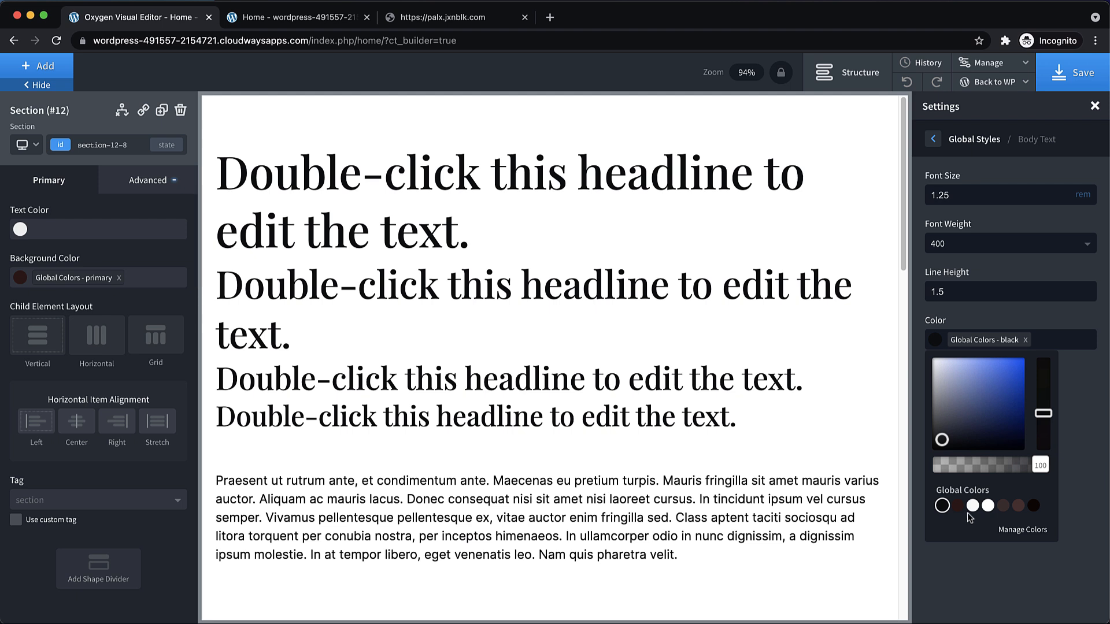
Step: Set the normal color for all links in the global link styles to the global color primarylight
click(933, 138)
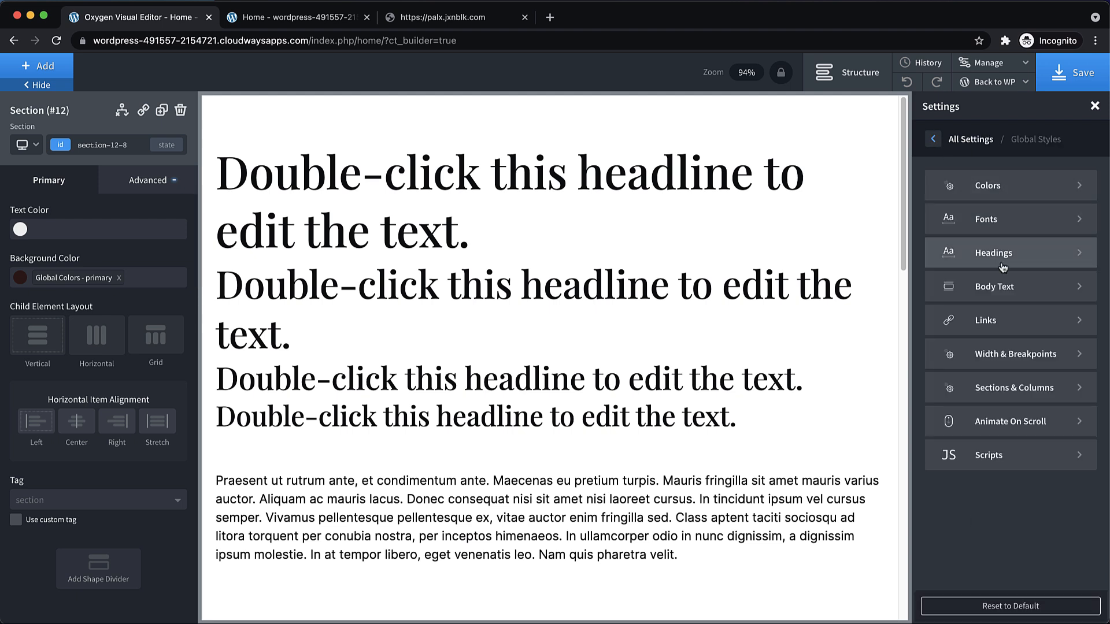
click(996, 319)
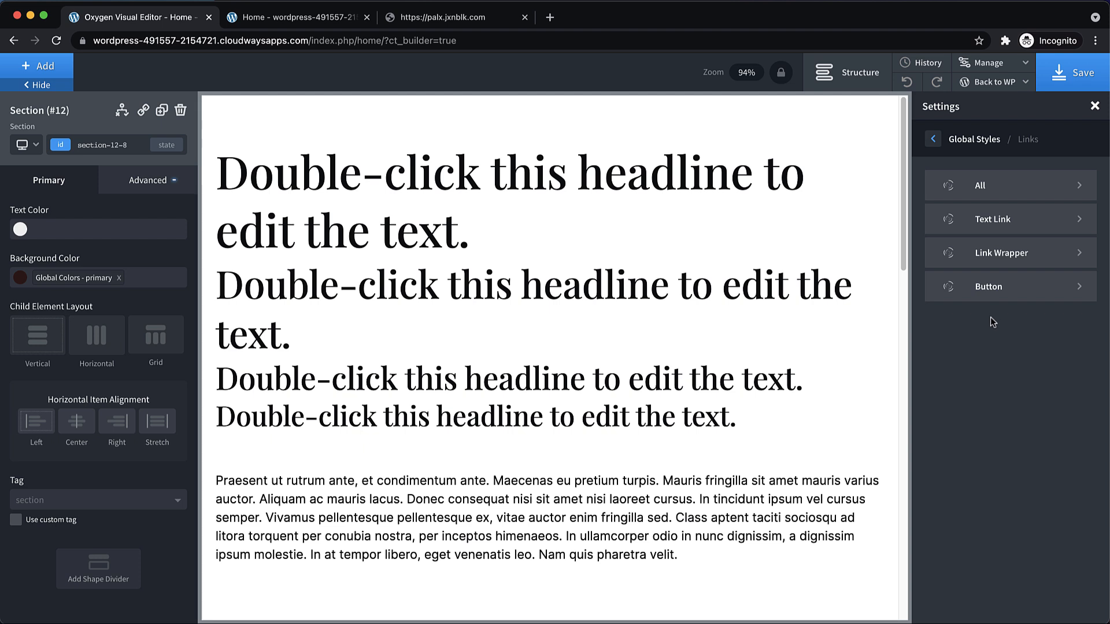
click(999, 193)
click(937, 223)
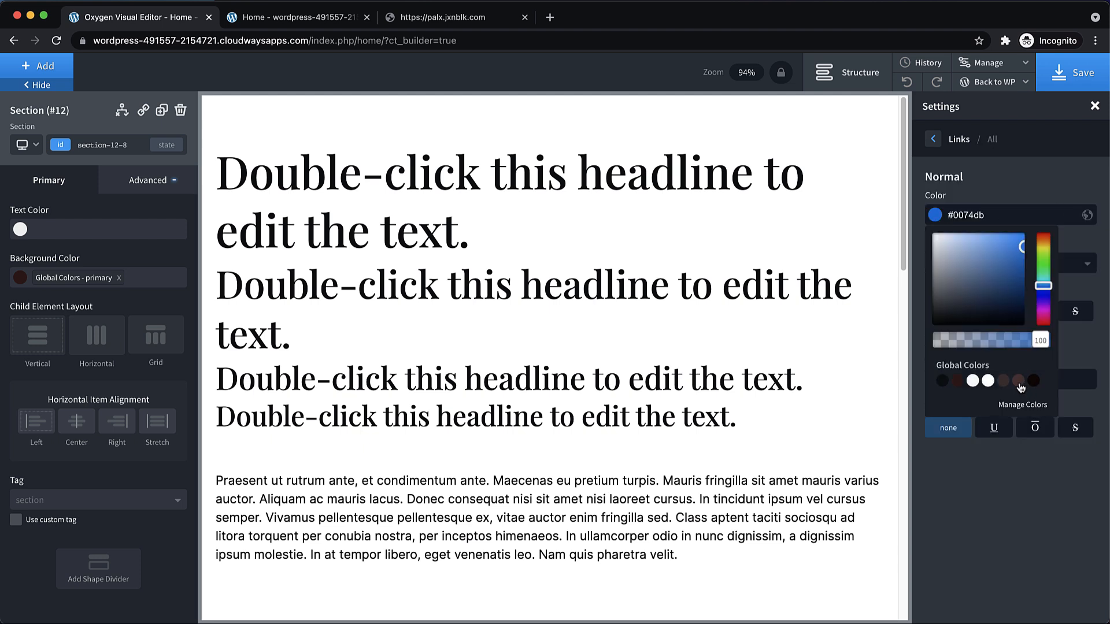
click(1019, 383)
click(1020, 497)
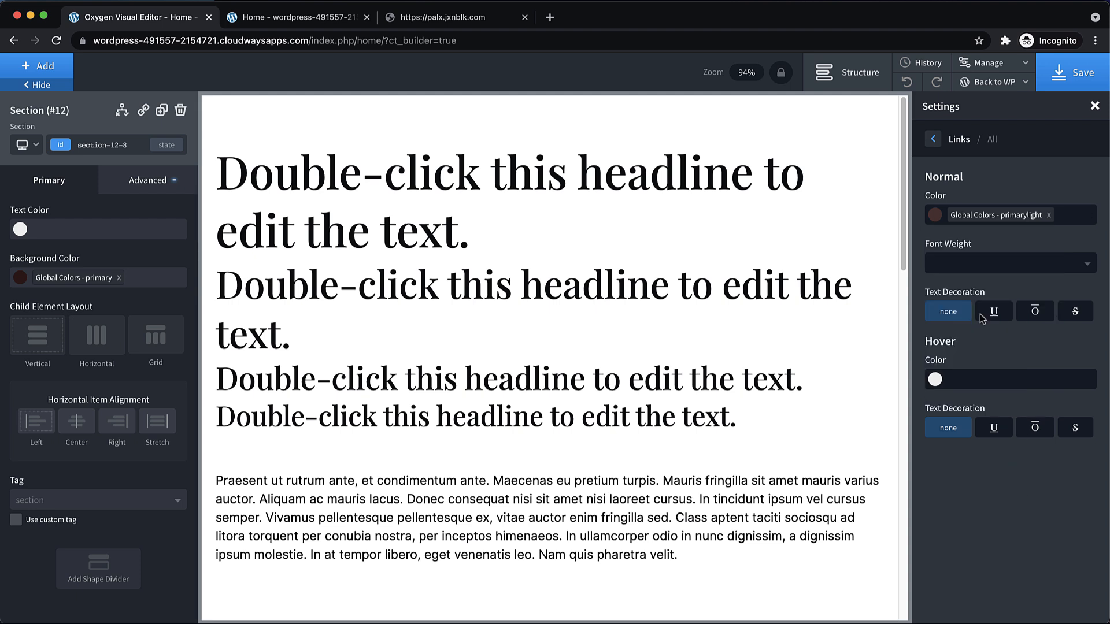
click(933, 138)
click(975, 176)
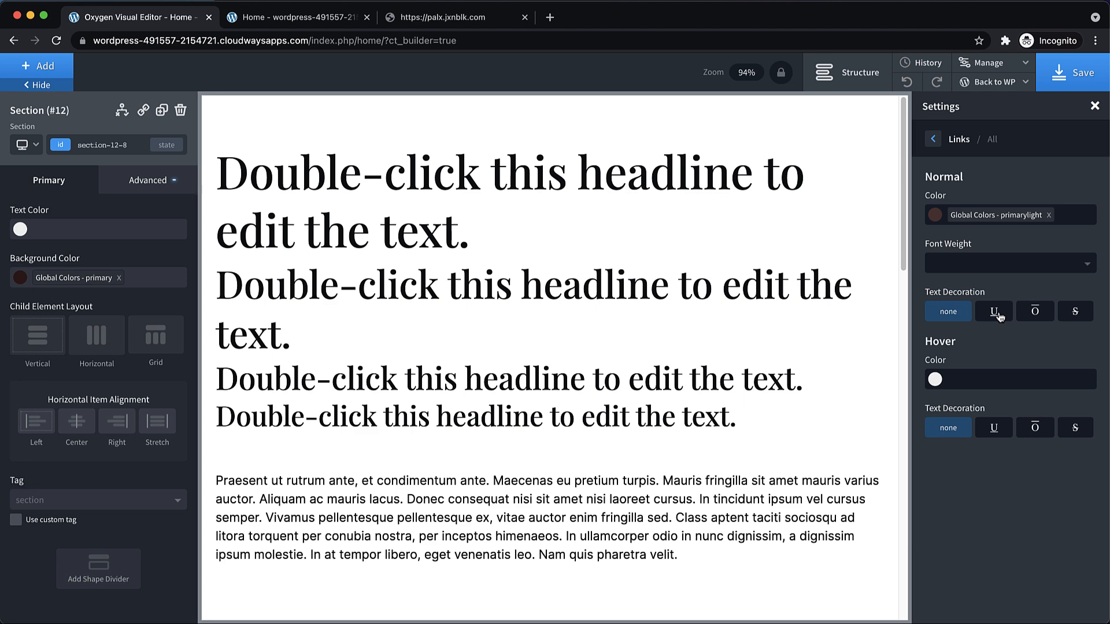
Step: Link the sentence "Maecenas eu pretium turpis." in the body paragraph to the URL #
double_click(480, 493)
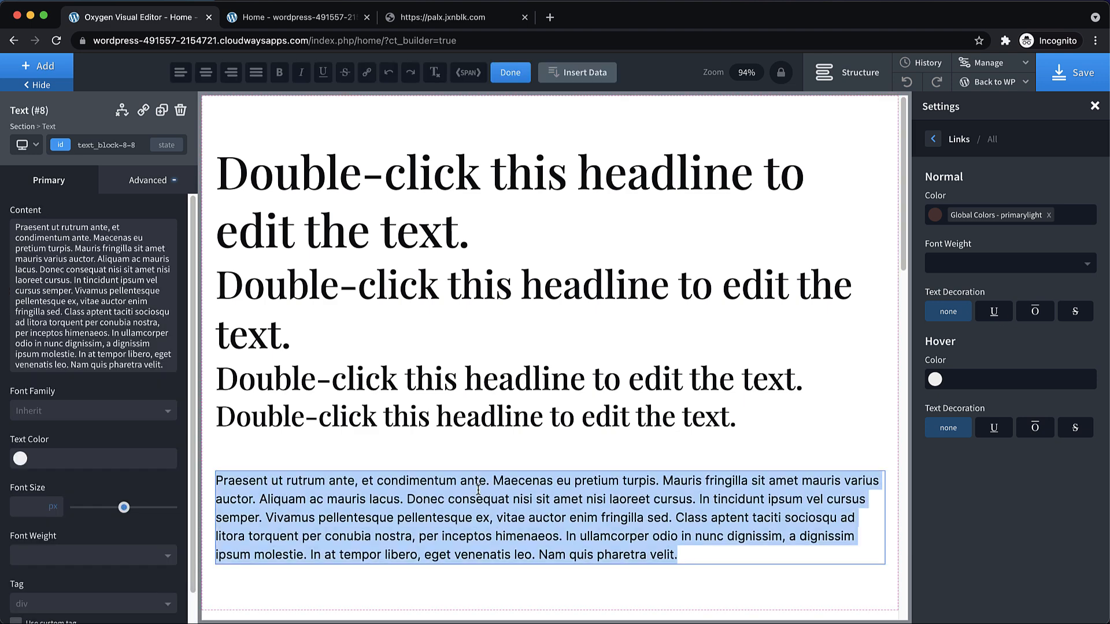
click(517, 464)
double_click(495, 482)
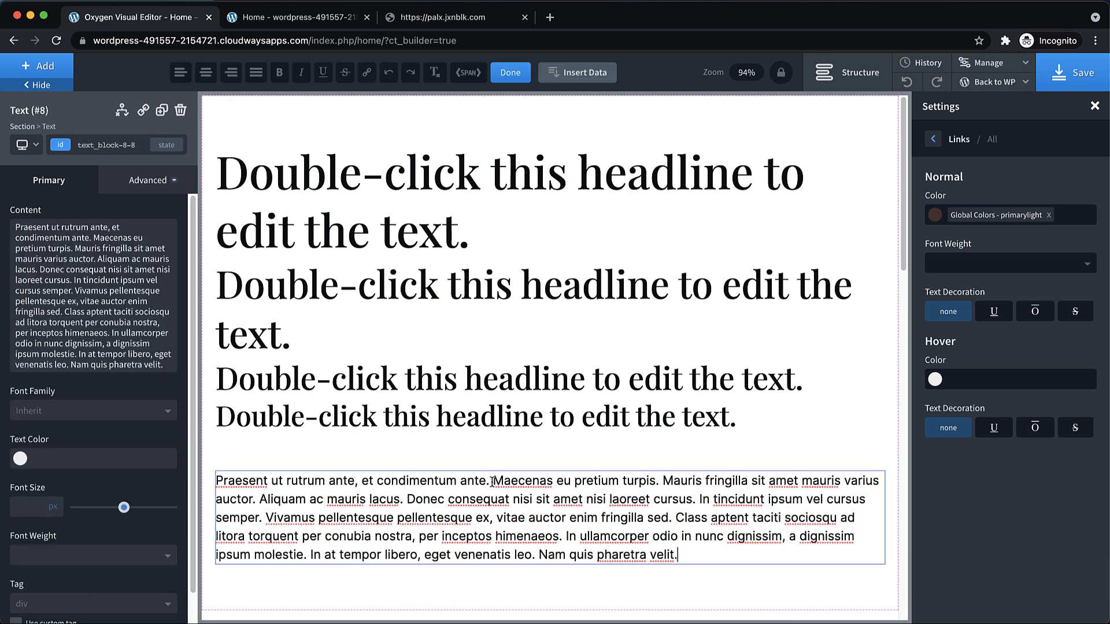
drag(493, 481, 657, 484)
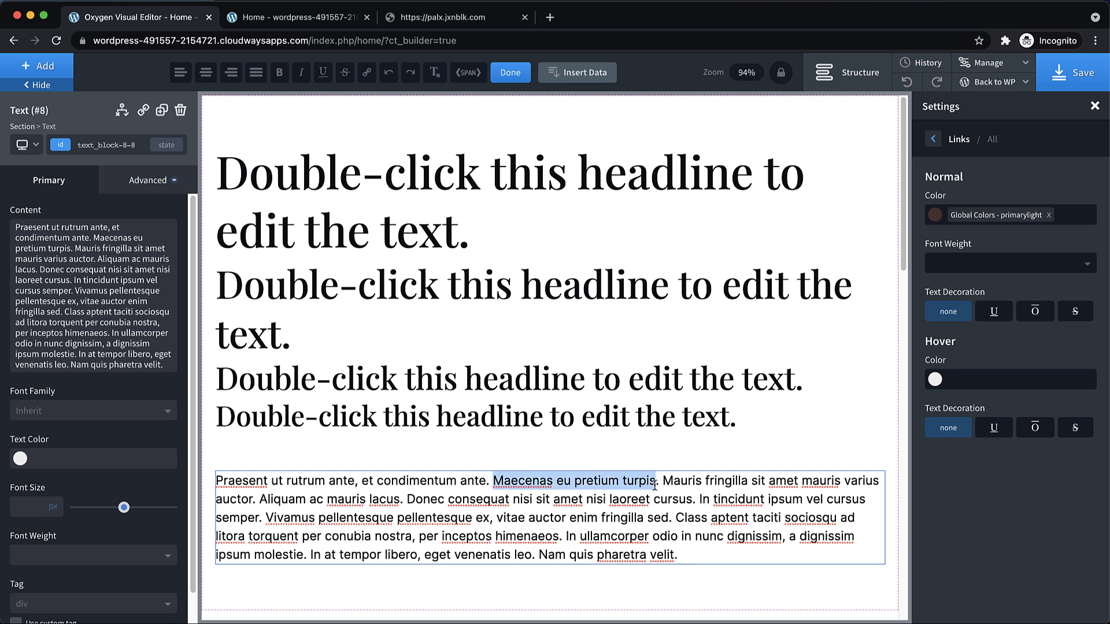
click(367, 73)
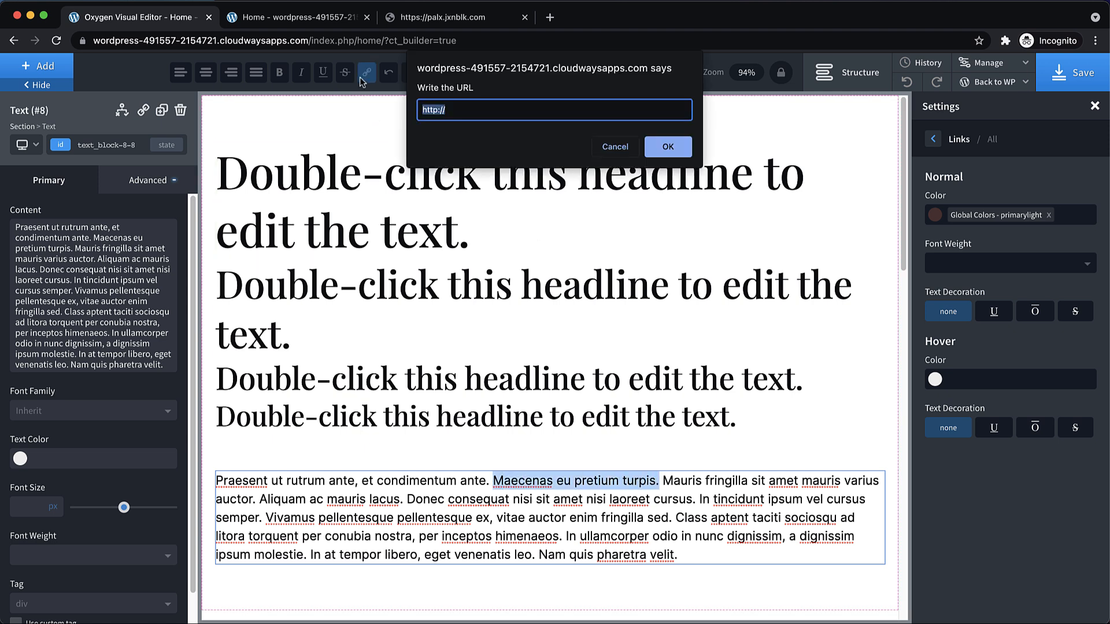
text(#)
click(682, 145)
click(694, 436)
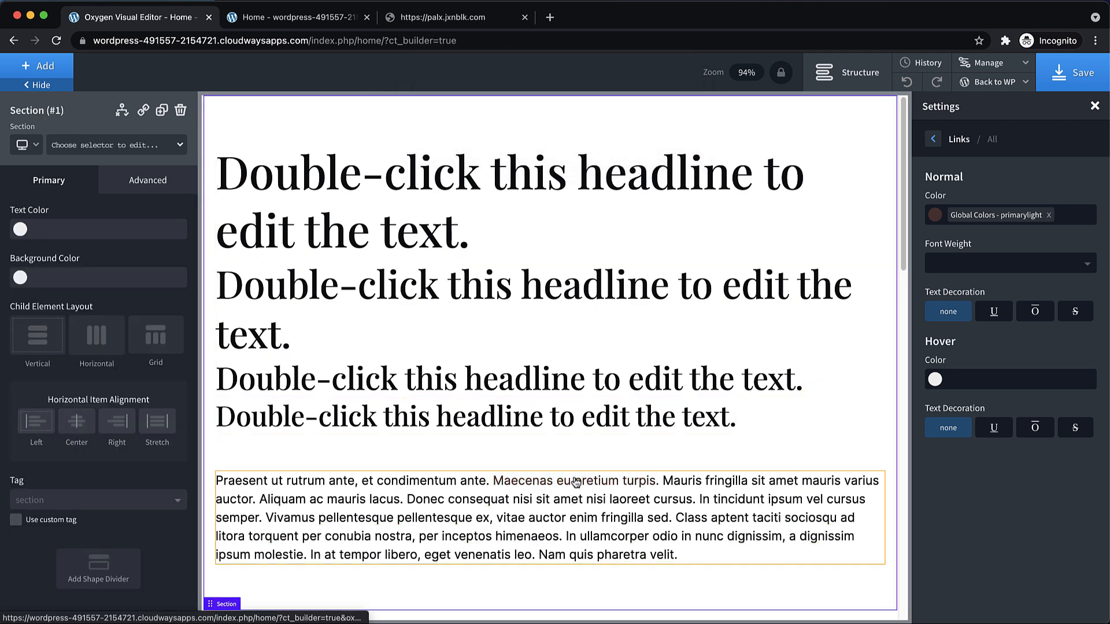
Step: Underline all links in their normal state and give their hover state the global color primary with no text decoration
click(997, 312)
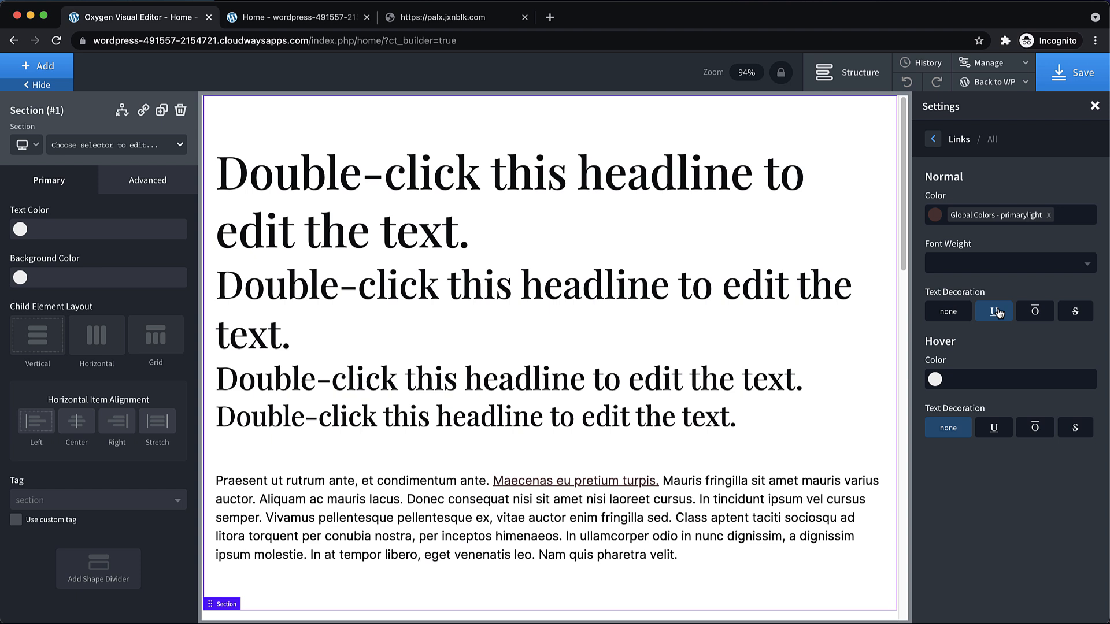
click(935, 382)
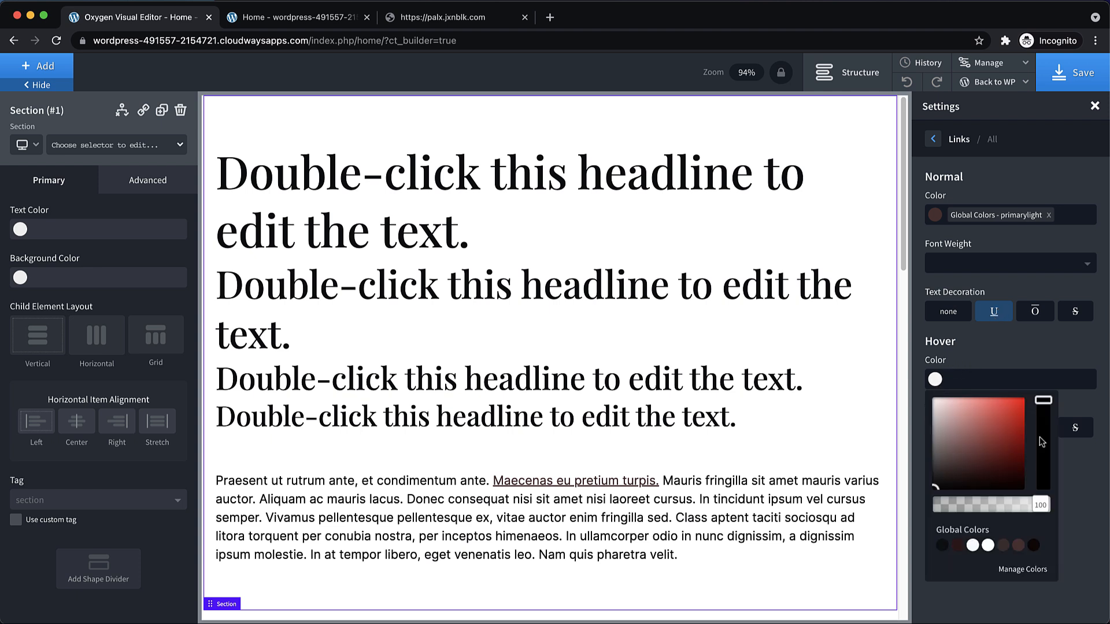
click(958, 548)
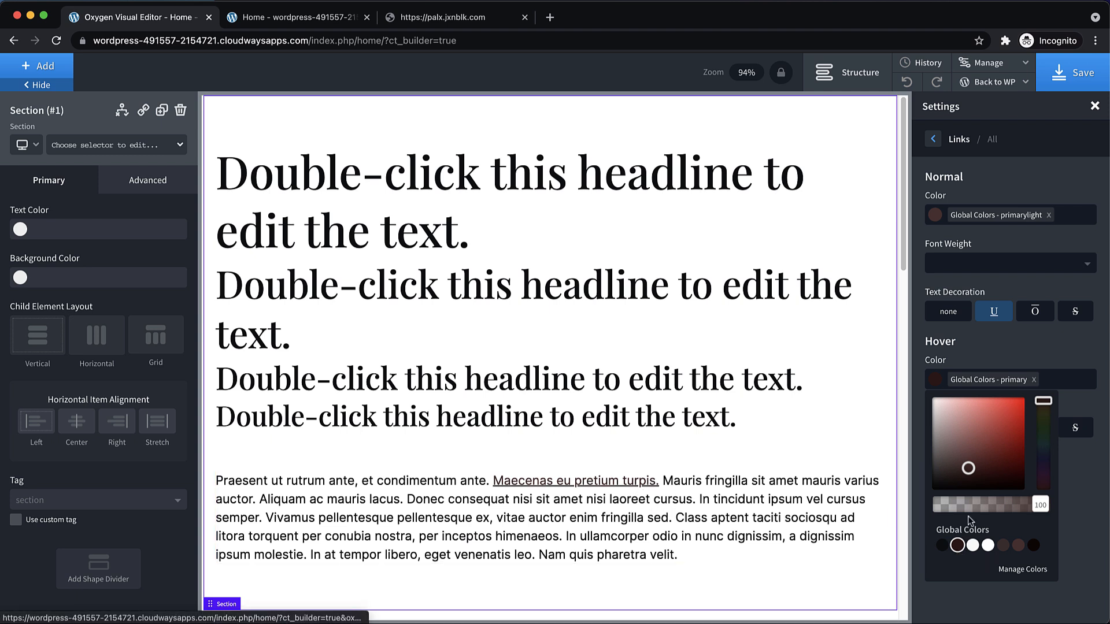
click(1048, 344)
click(995, 435)
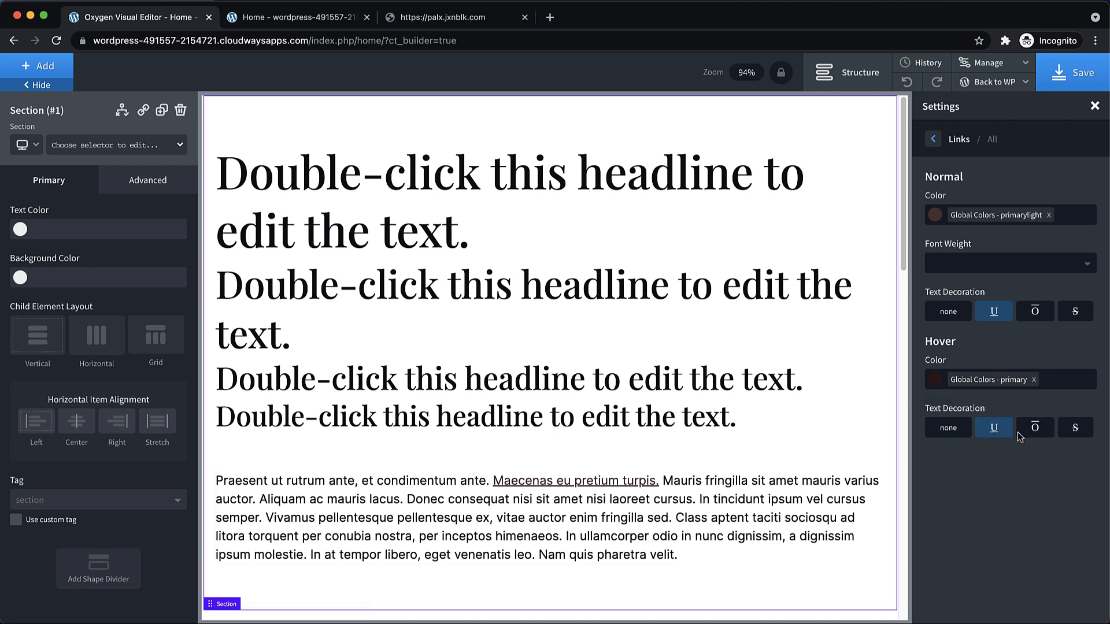
click(949, 434)
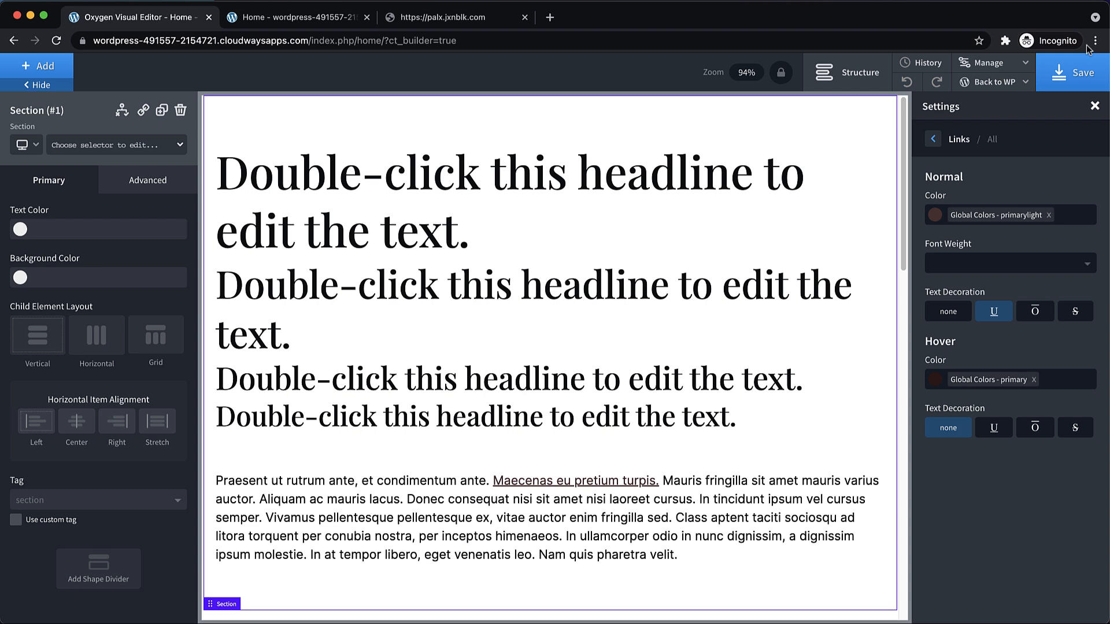
Step: Clear the border radius in the global button link styles
click(931, 140)
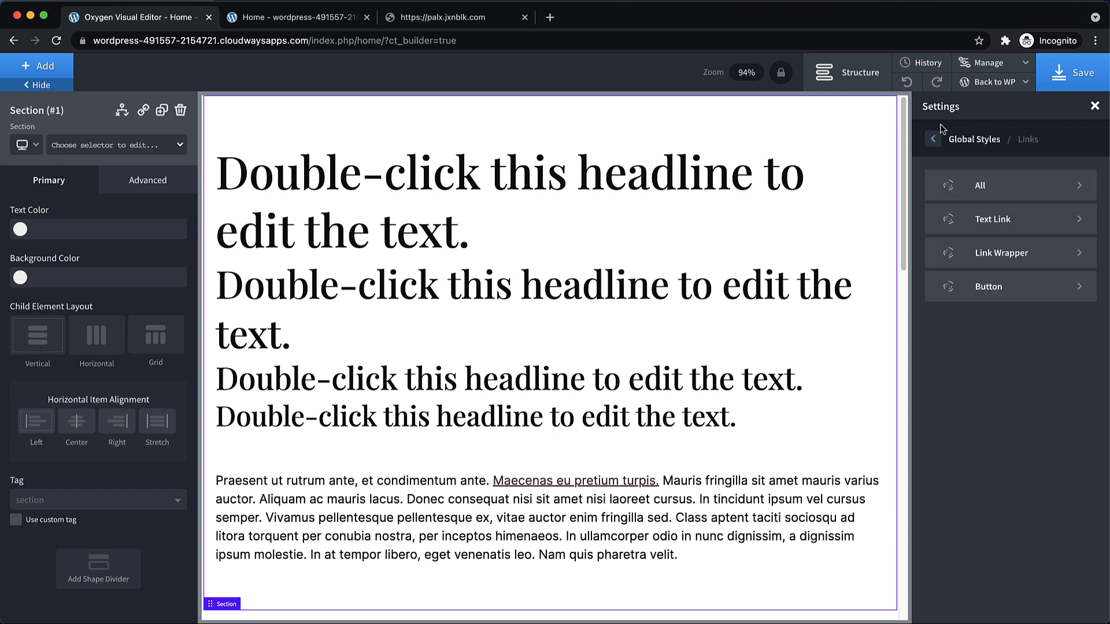
click(1000, 289)
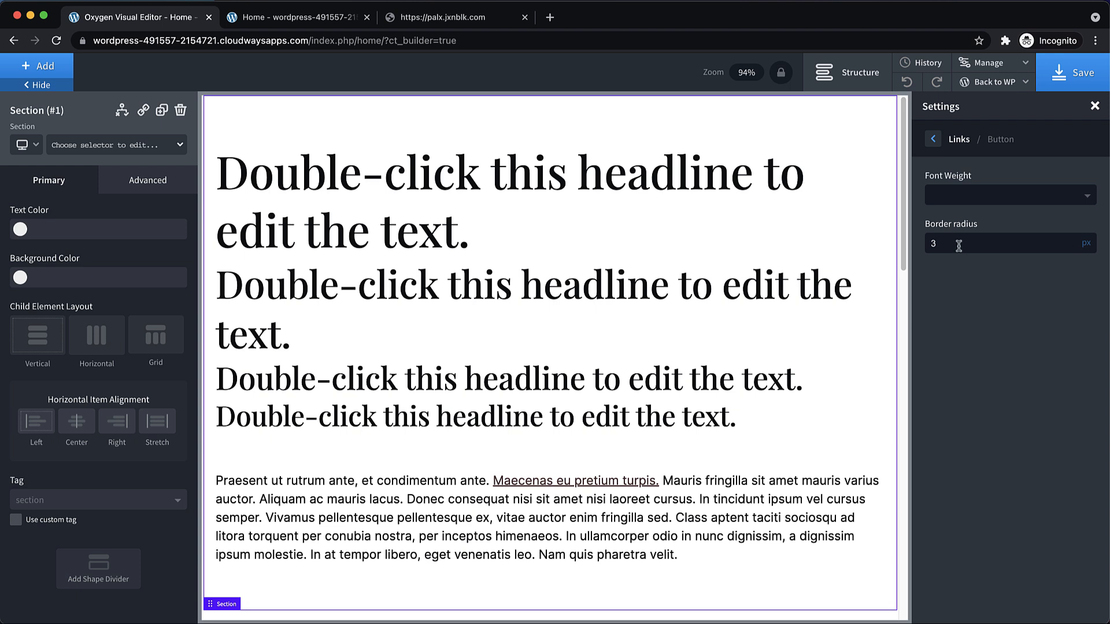
key(BackSpace)
click(932, 140)
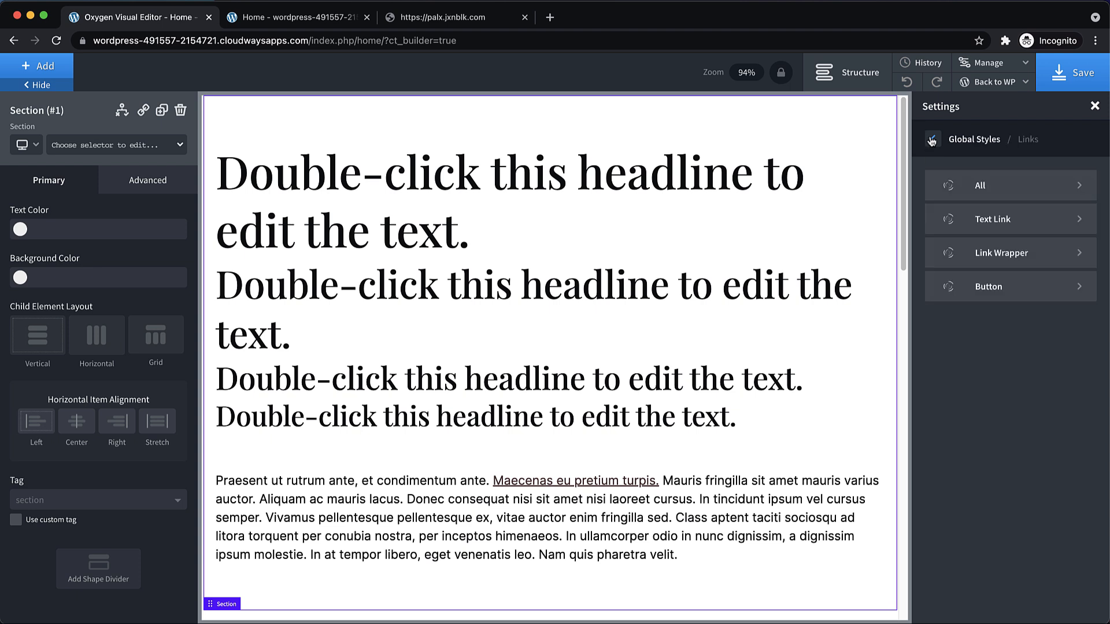
Step: Review the global page width and breakpoints, and open the global padding settings for sections and columns
click(932, 141)
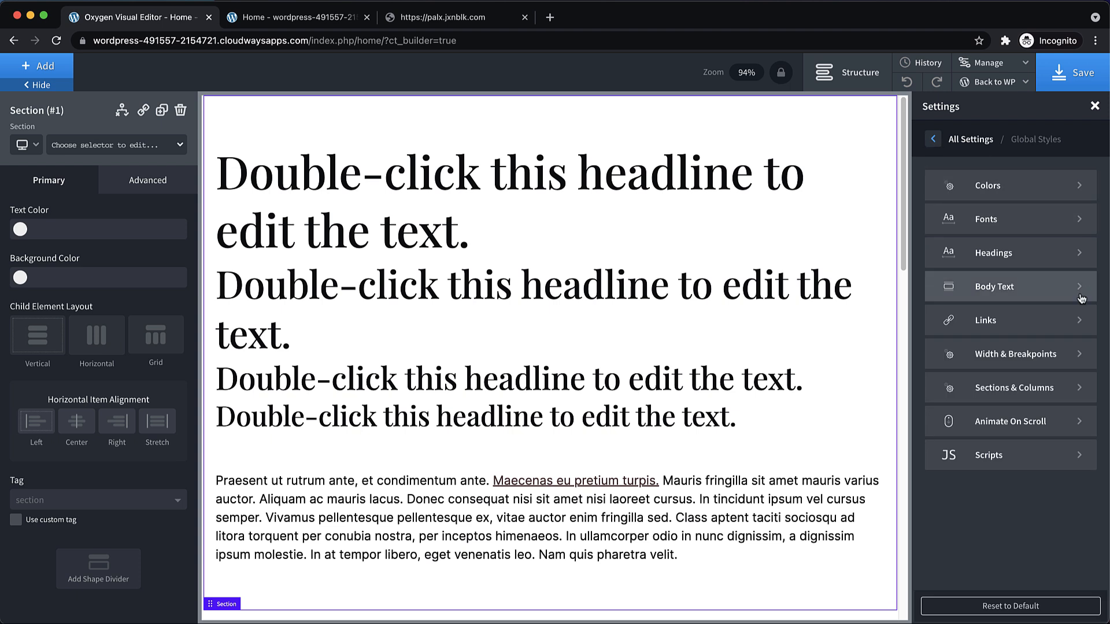
click(1042, 350)
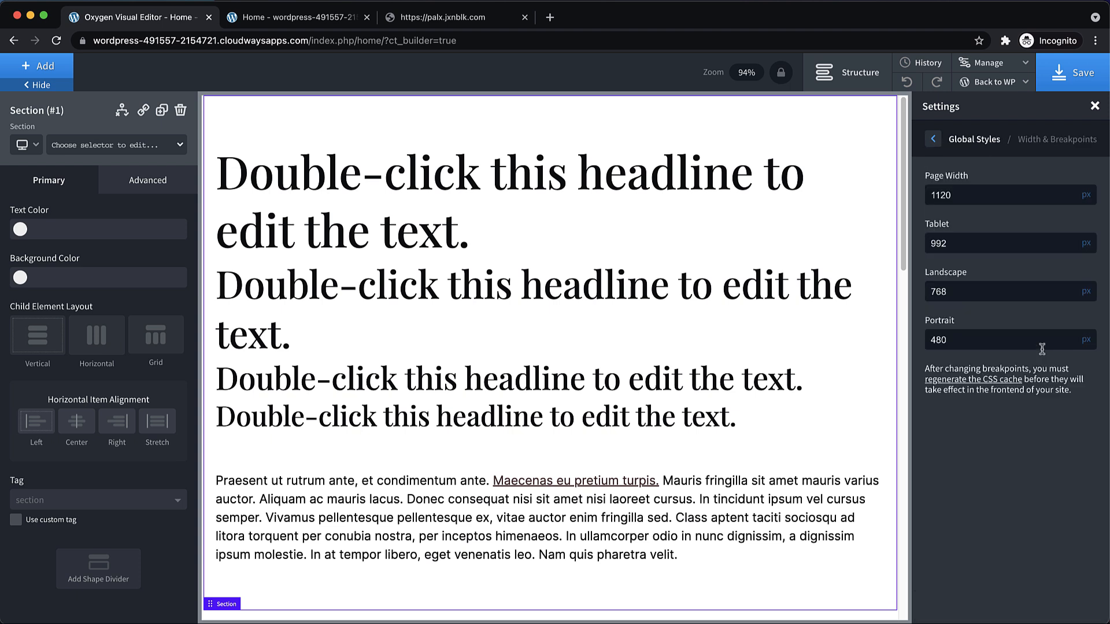
click(933, 141)
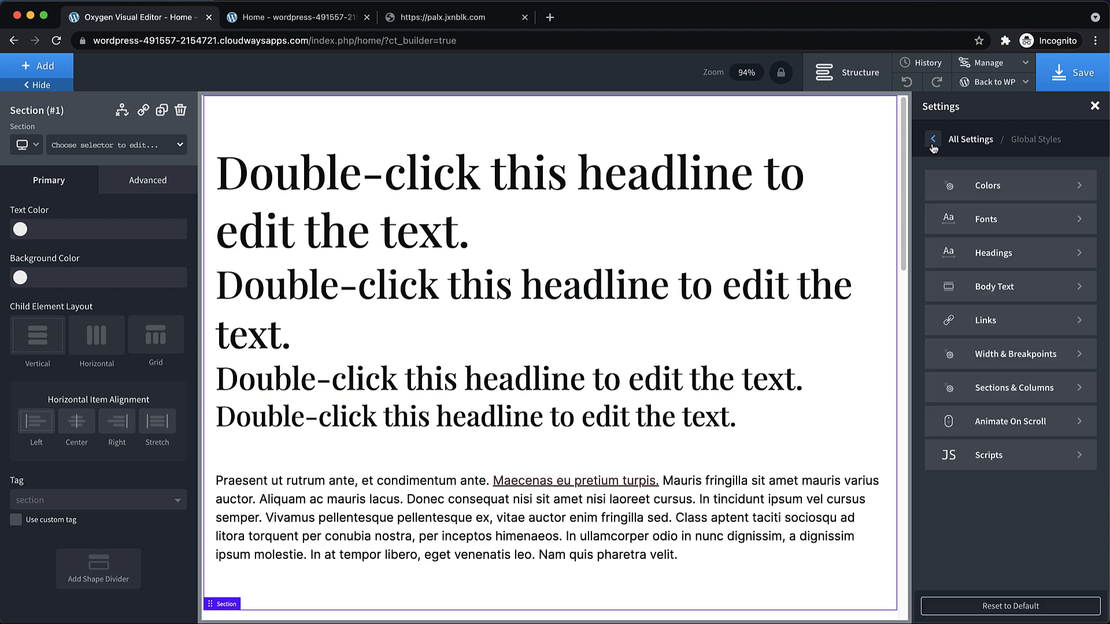
click(1040, 394)
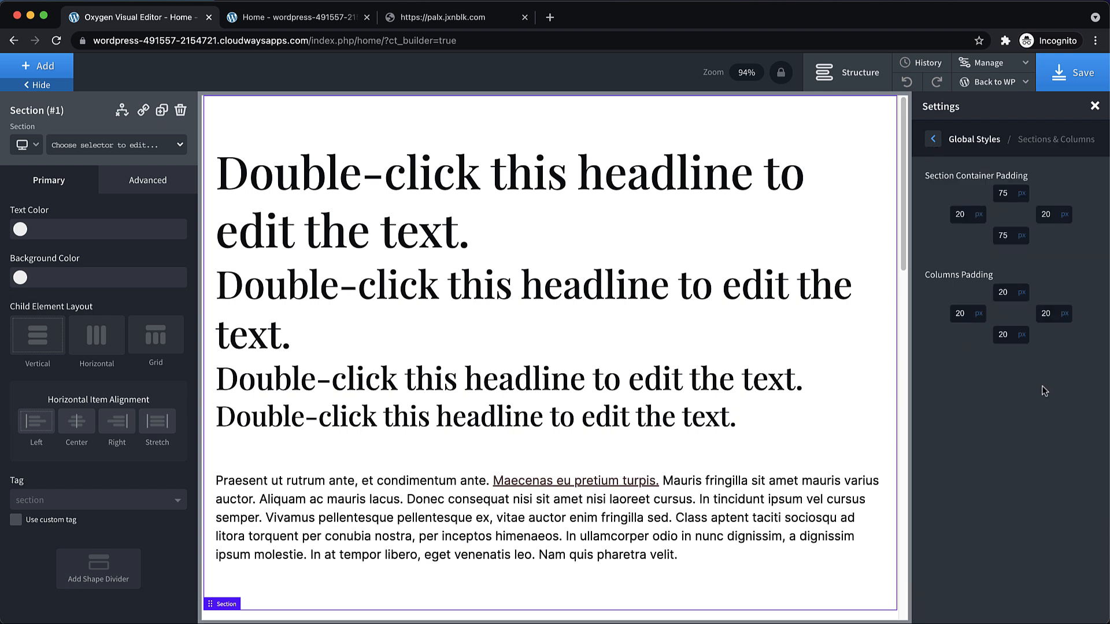
Step: Set the global section container padding to 64 px for top and bottom and 32 px for left and right
double_click(1011, 198)
text(64)
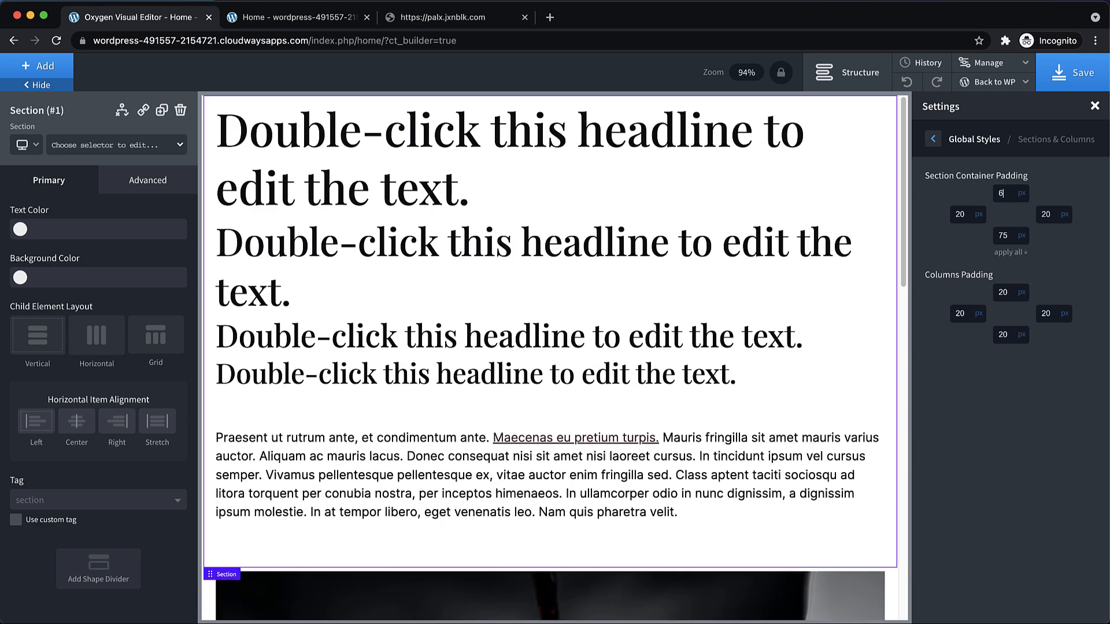
double_click(1011, 242)
text(64)
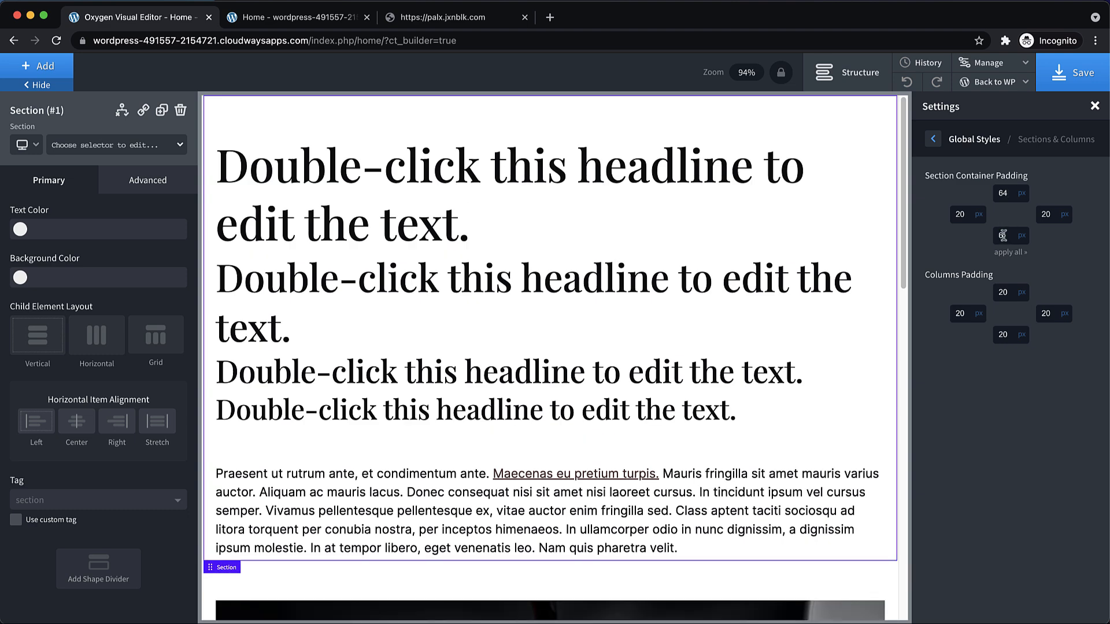
text(32)
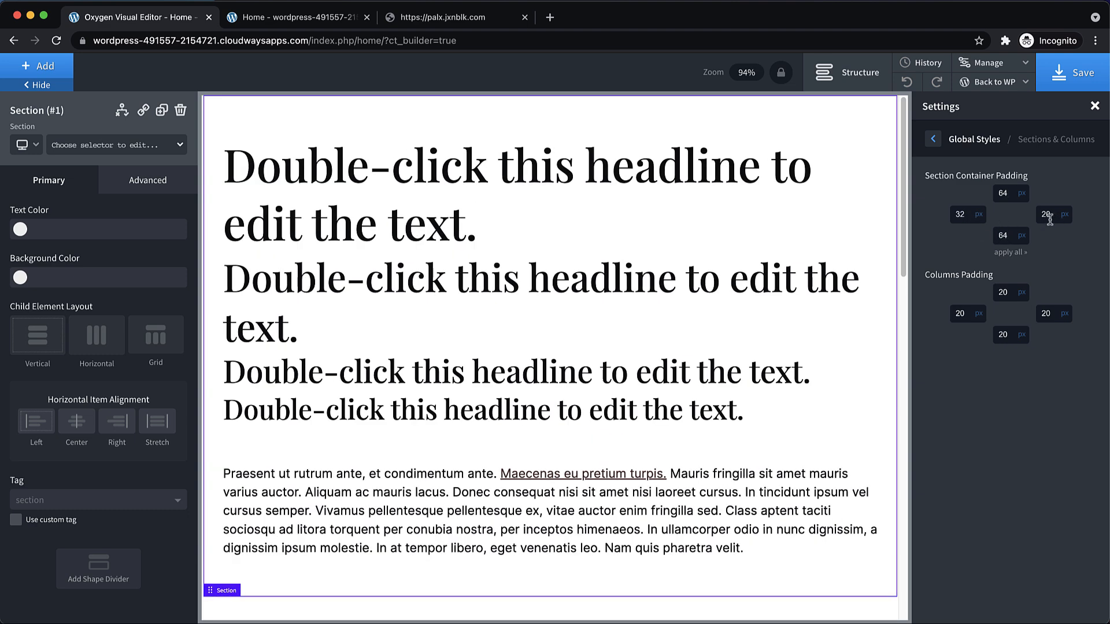
double_click(1046, 214)
text(32)
Step: Set the global columns padding to 16 px for top, left and right, and return to the global styles overview
double_click(1004, 293)
text(16)
double_click(961, 313)
text(1616)
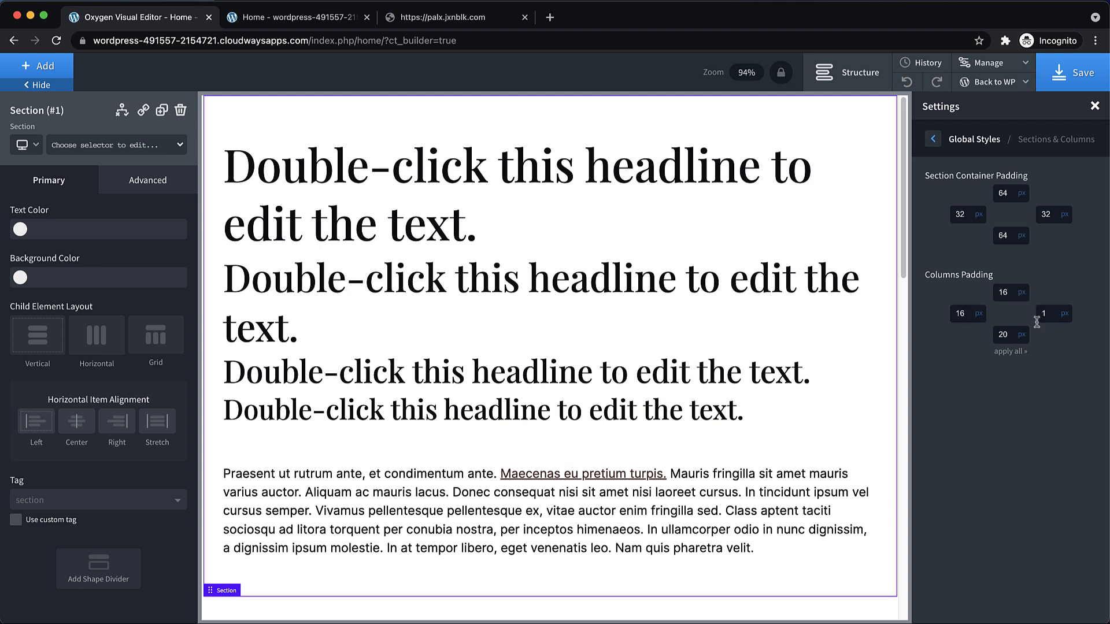
click(934, 140)
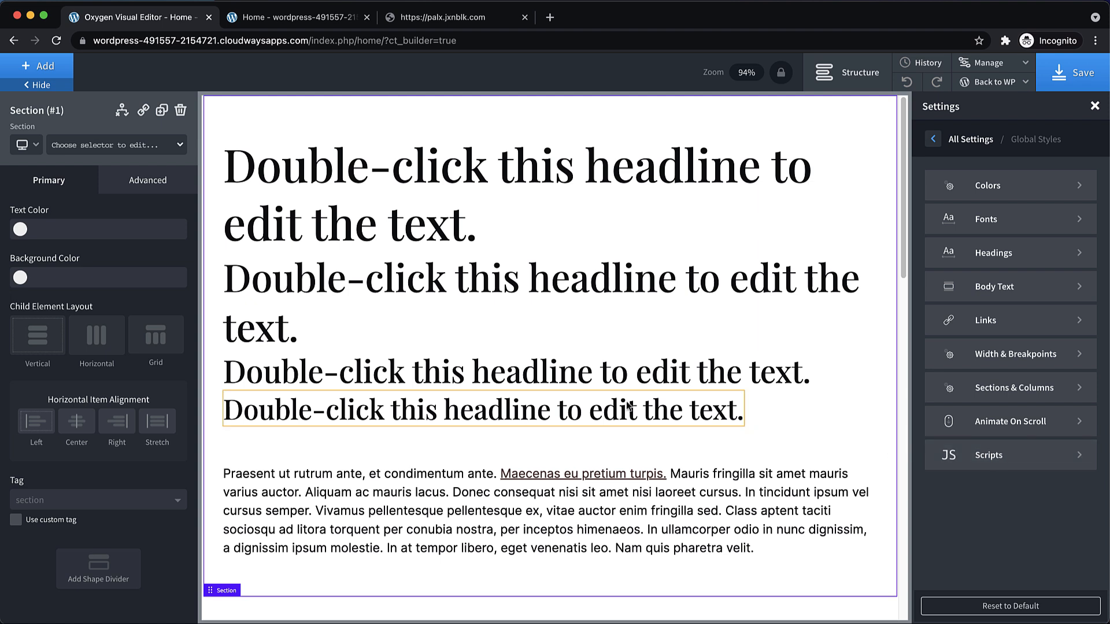
Step: Review the global Scripts settings and look over the sample page from headings to footer in the editor
scroll(596, 399, down, 3)
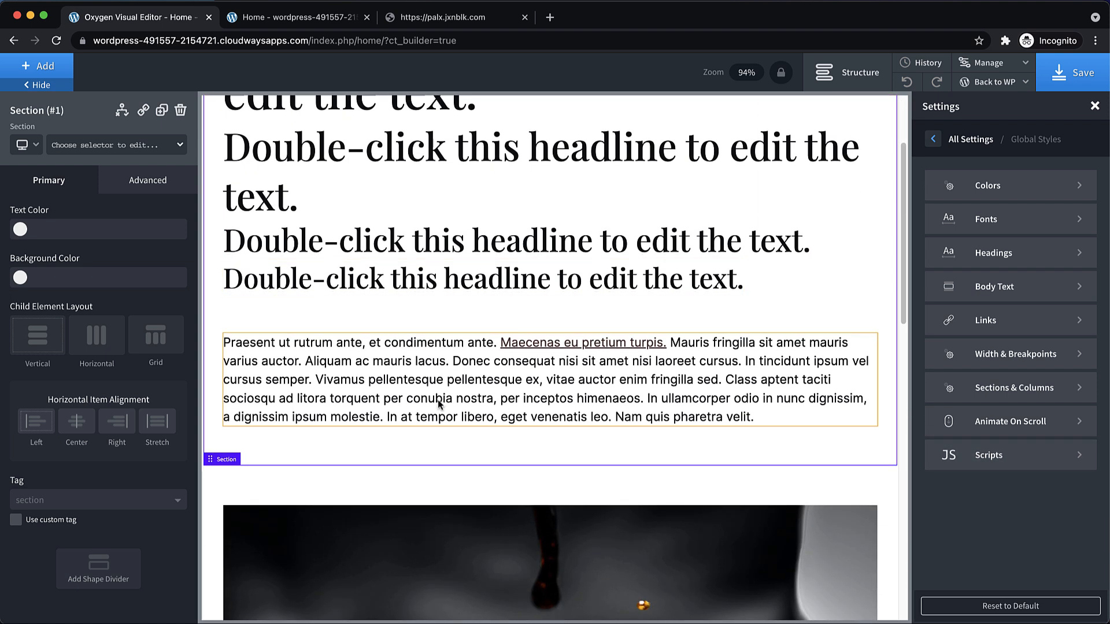
click(1003, 455)
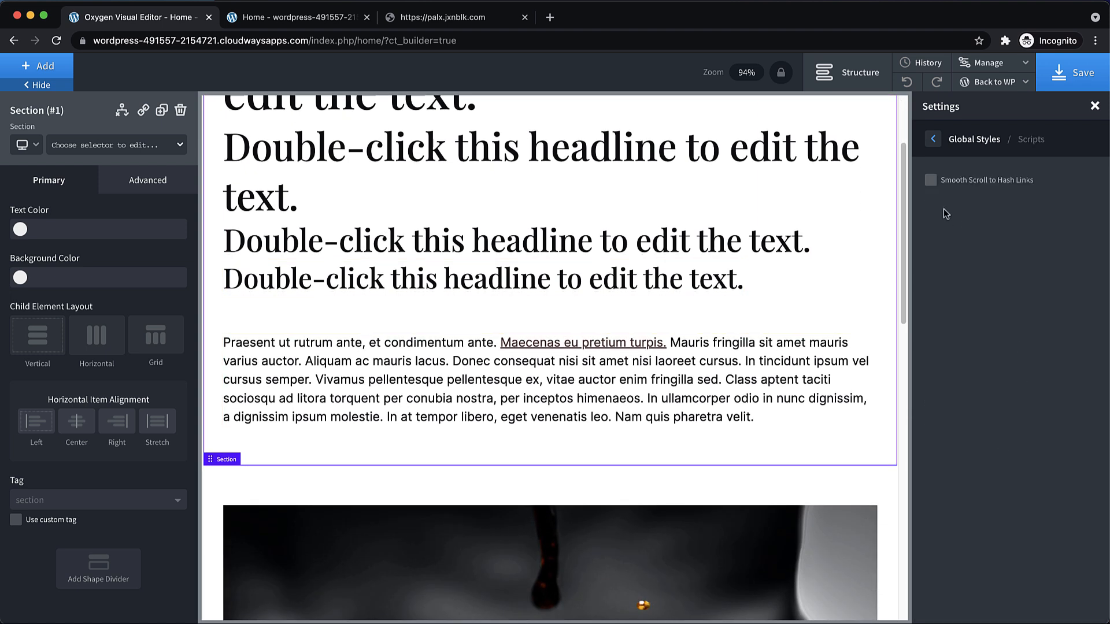
click(931, 140)
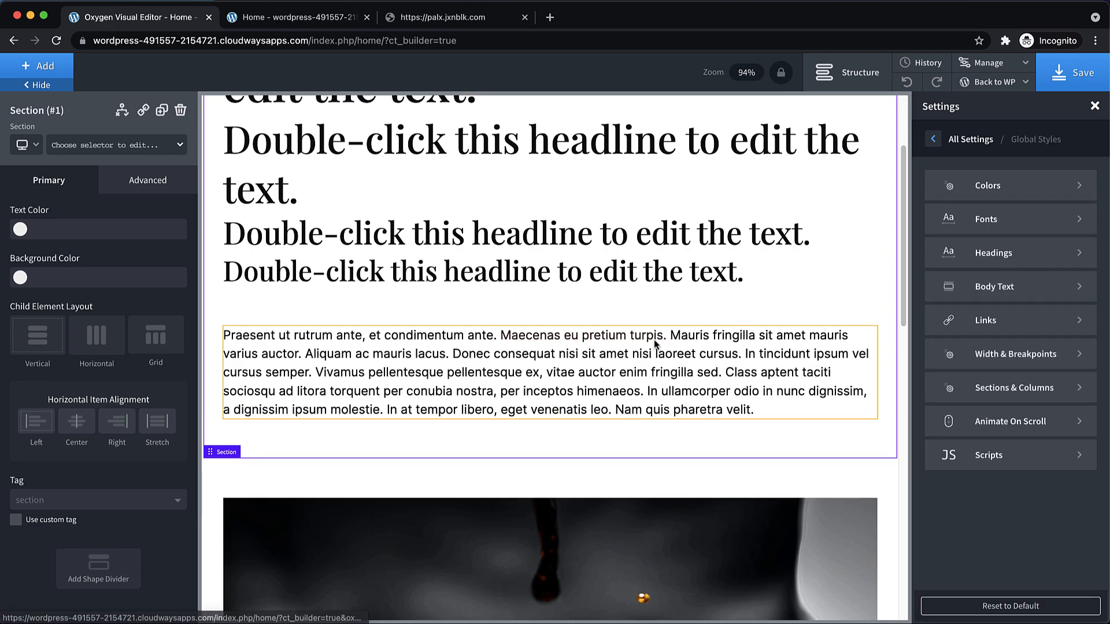
scroll(661, 350, down, 10)
scroll(661, 348, down, 5)
scroll(661, 349, up, 15)
Step: Save the page and check the headings, text and images on the live Home page
click(1079, 74)
click(327, 17)
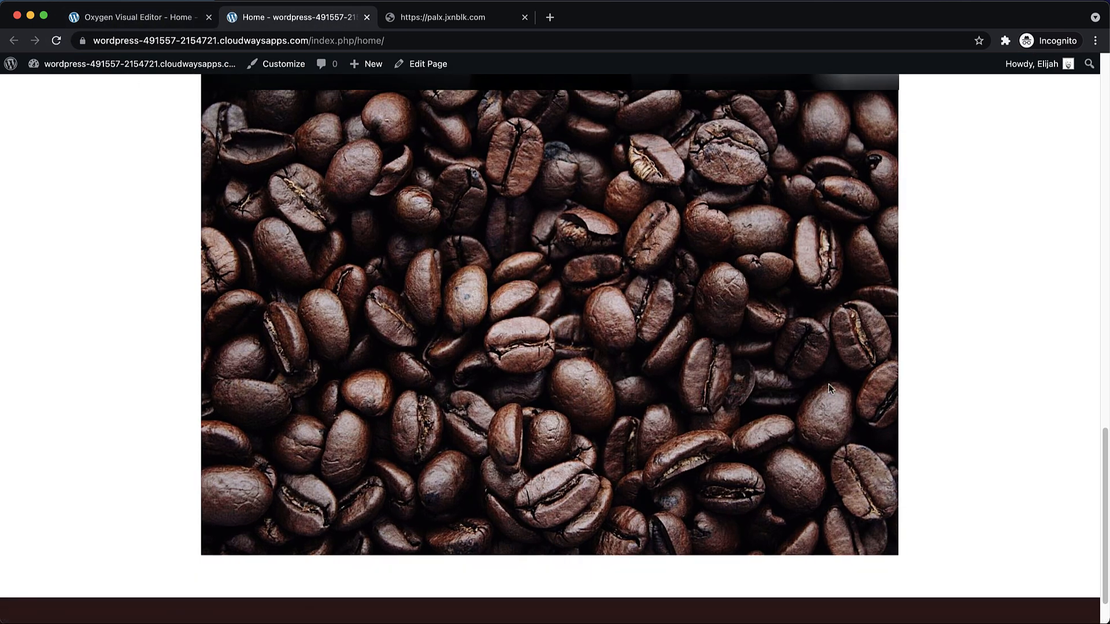
scroll(992, 405, up, 20)
scroll(994, 409, down, 20)
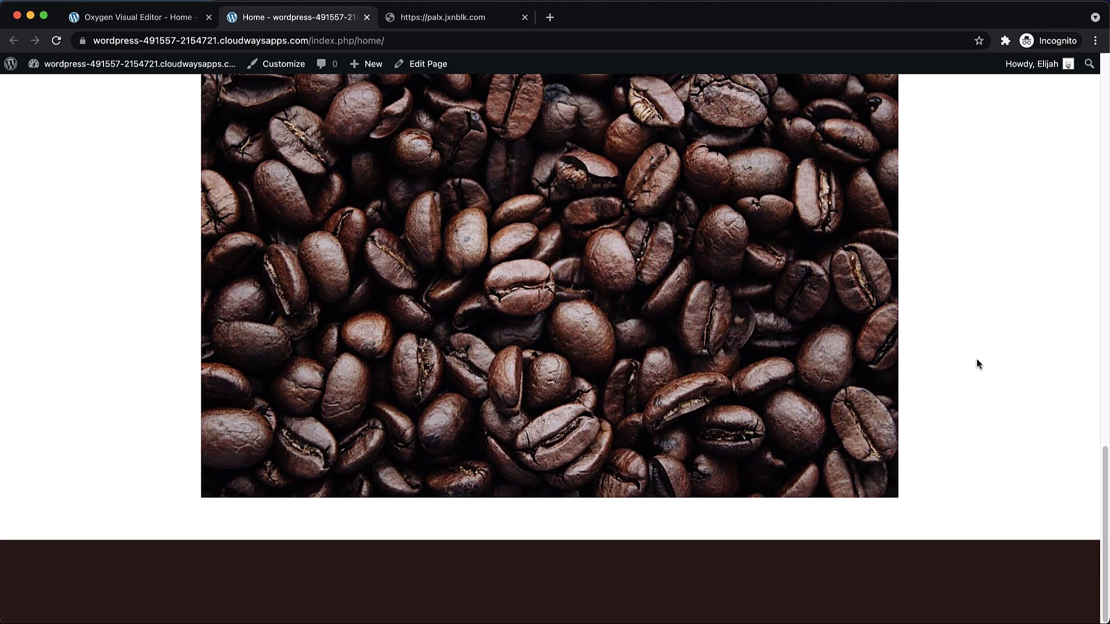
scroll(977, 362, up, 20)
scroll(923, 272, down, 10)
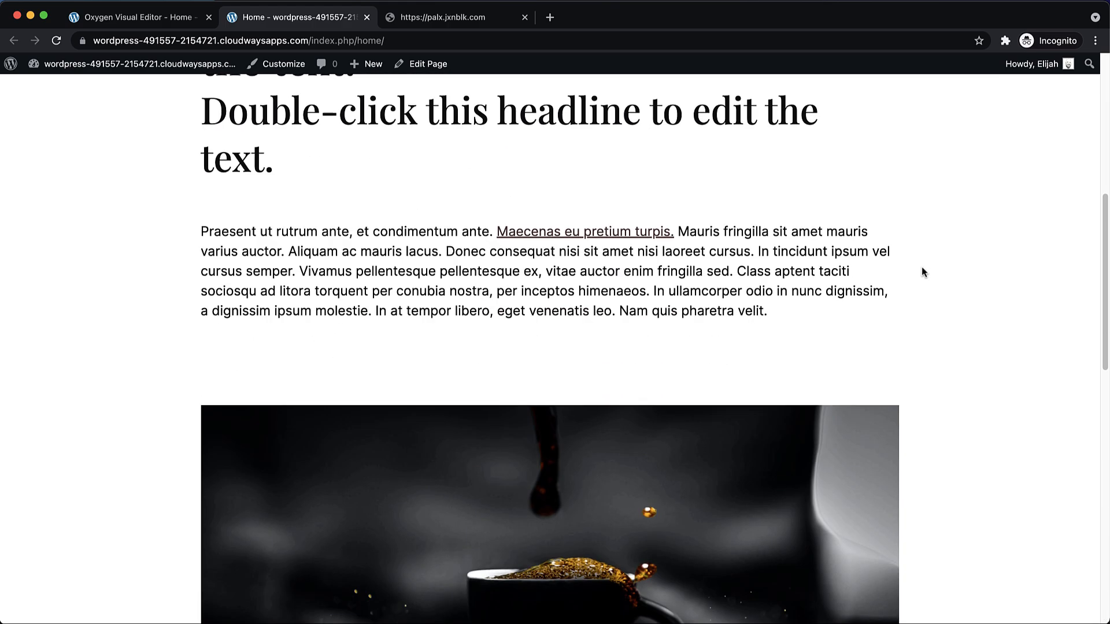
Step: Inspect the live Home page in a responsive preview narrowed to 326 px wide, and close the developer tools
right_click(946, 279)
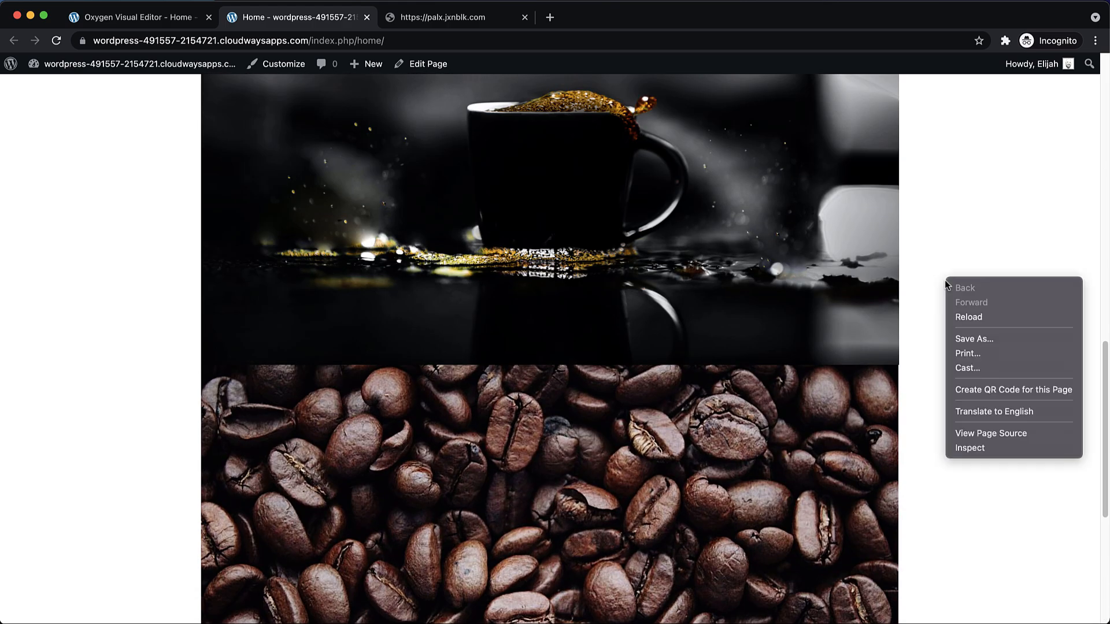
click(981, 448)
scroll(921, 331, up, 10)
drag(1023, 279, 675, 349)
scroll(634, 307, down, 2)
scroll(634, 306, down, 6)
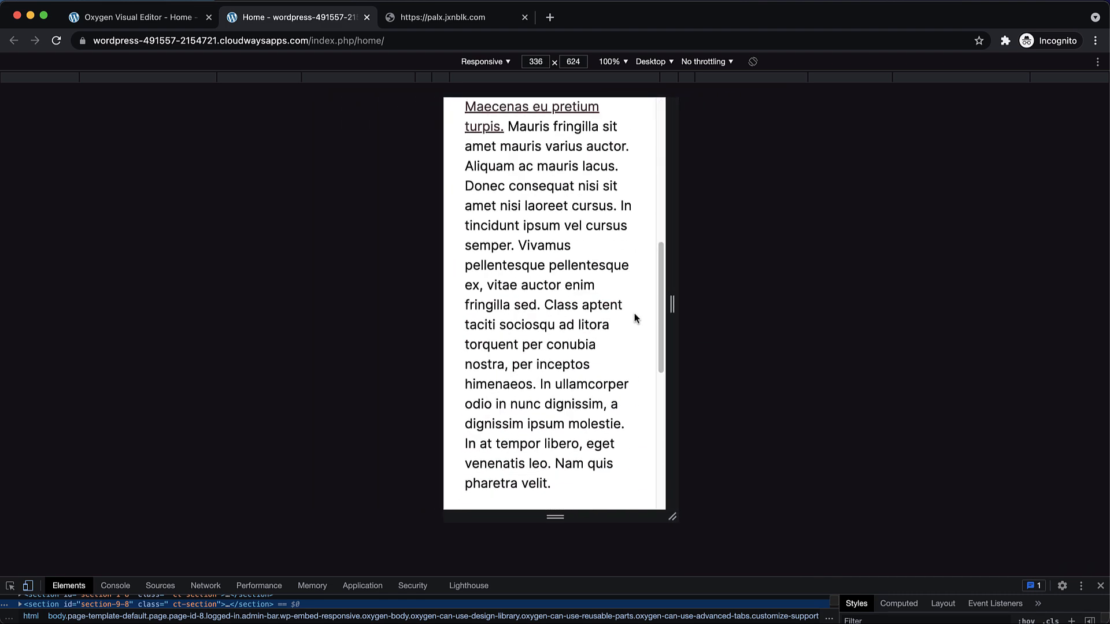
mouse_move(672, 305)
mouse_down()
mouse_move(640, 307)
mouse_move(679, 319)
mouse_move(669, 305)
mouse_up()
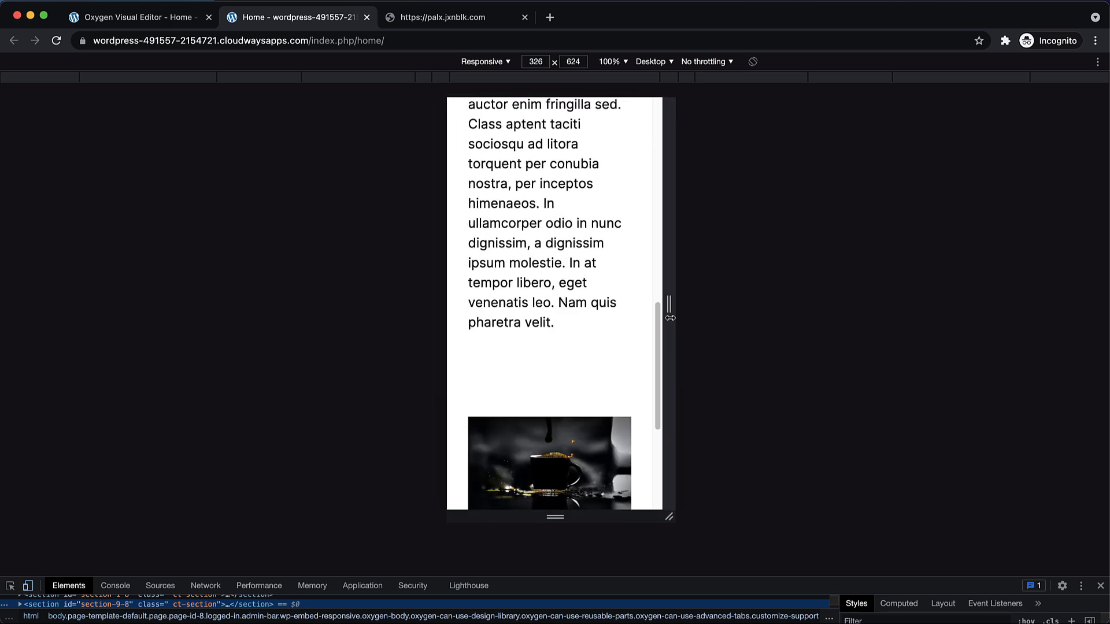
scroll(624, 307, up, 5)
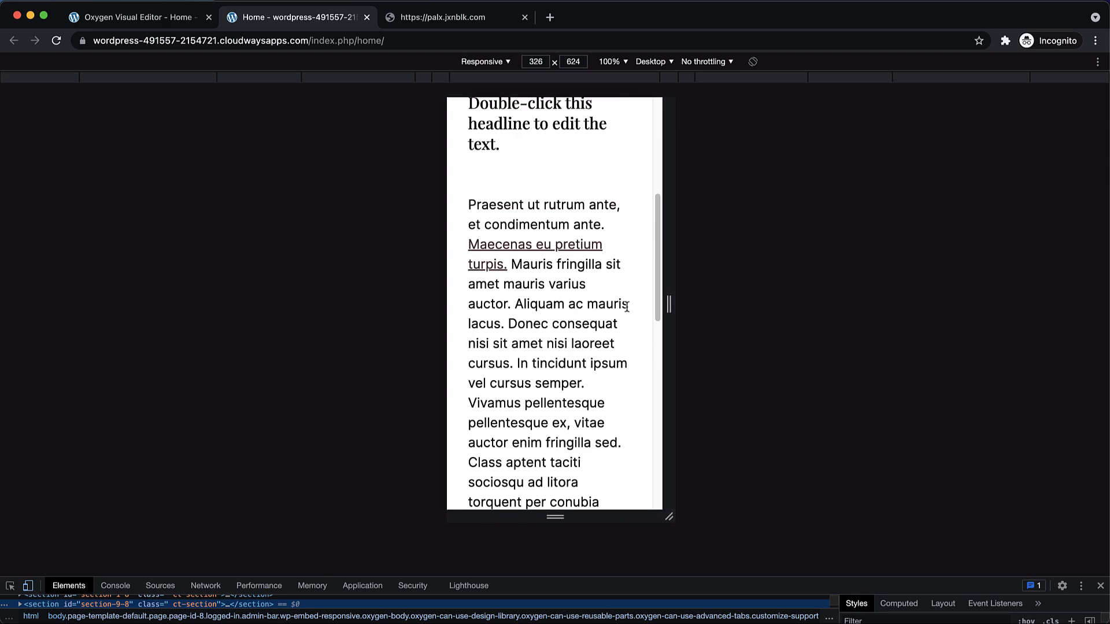
scroll(627, 306, down, 10)
scroll(626, 307, up, 7)
scroll(647, 325, up, 5)
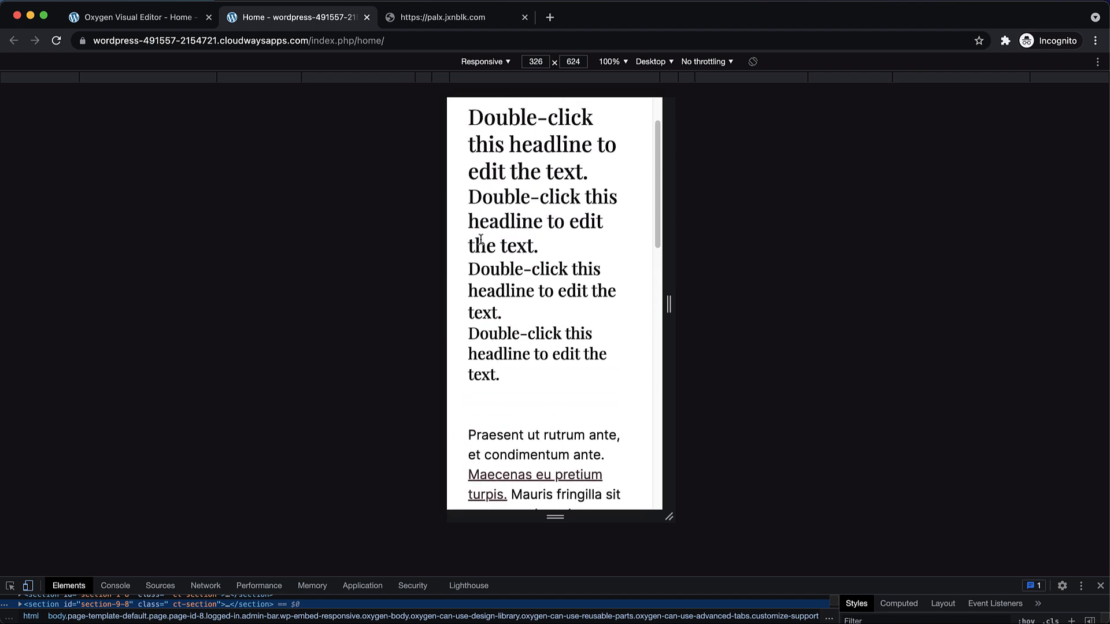
click(1101, 585)
Step: Close the palx.jxnblk.com page and return to the Oxygen editor to look over the sample page
click(525, 17)
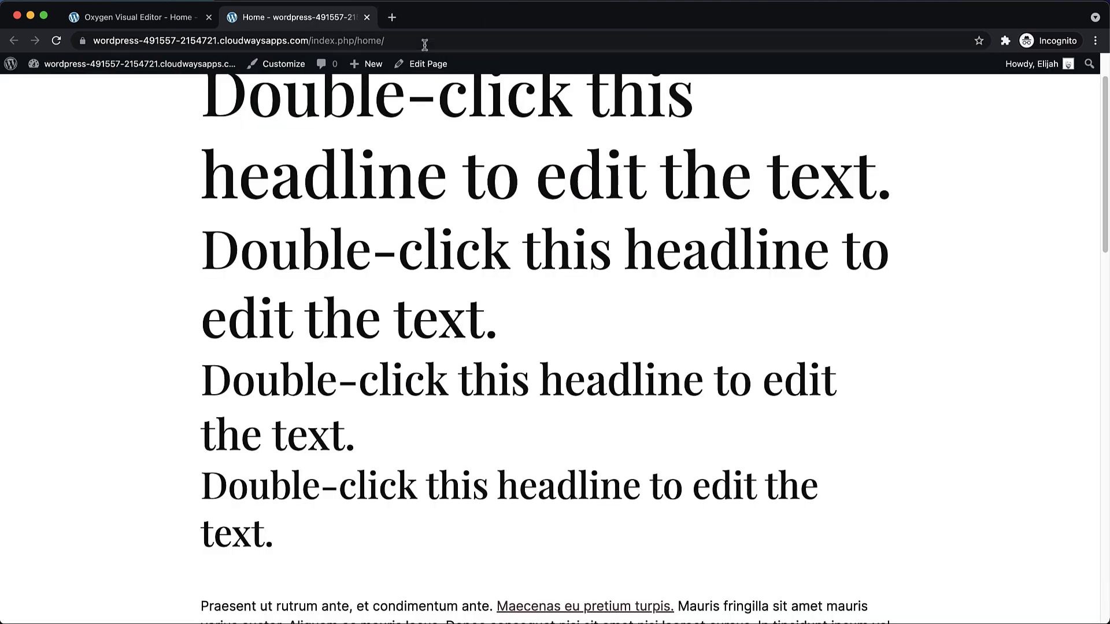
click(146, 19)
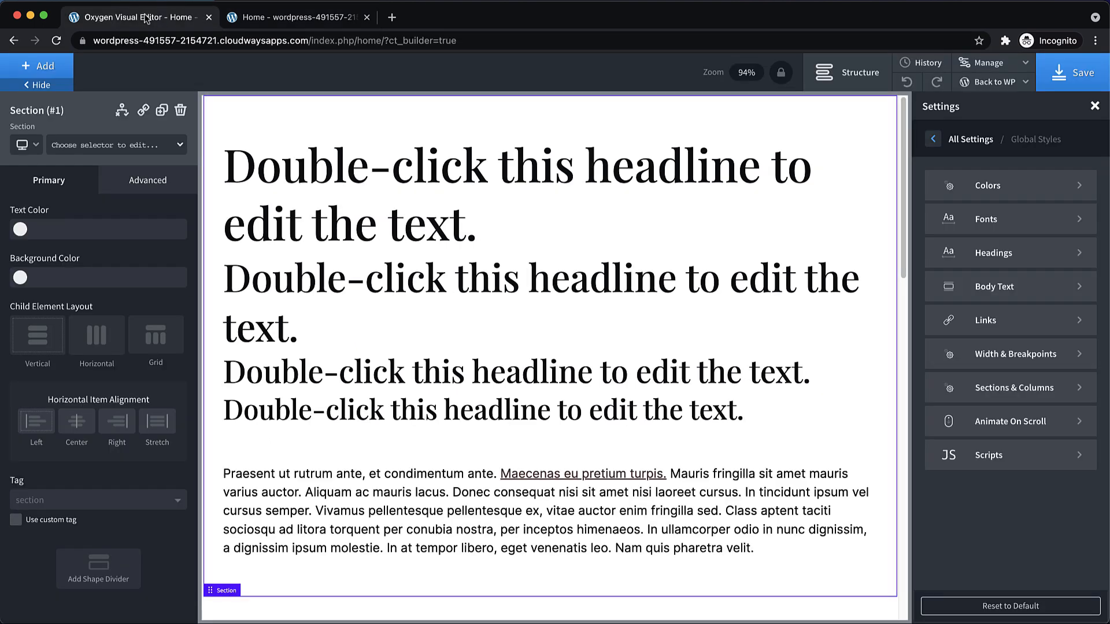
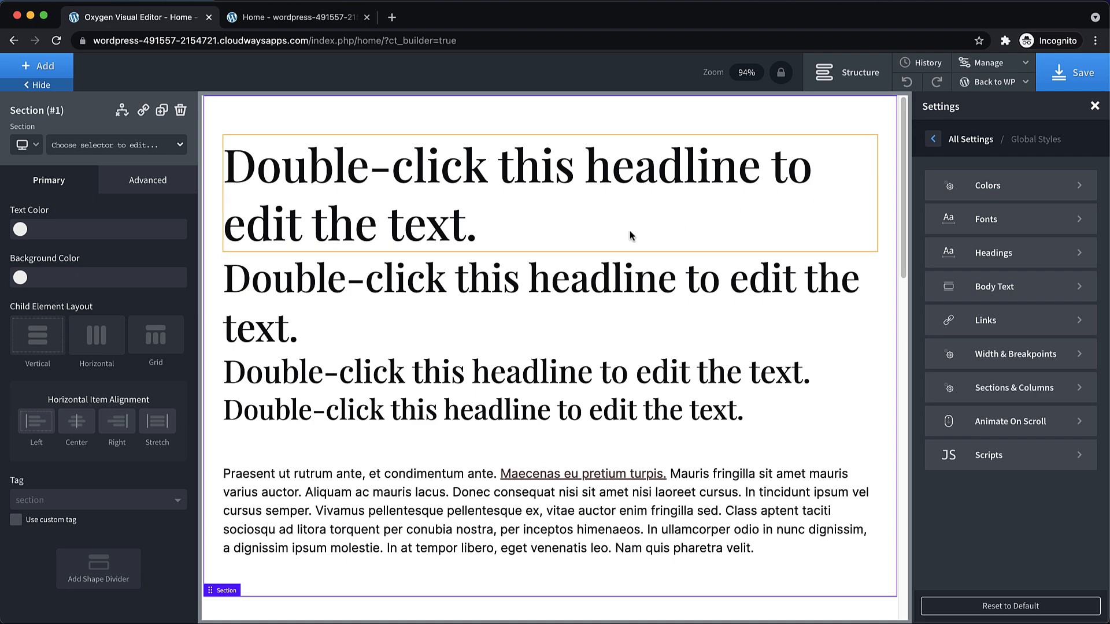
scroll(630, 236, down, 10)
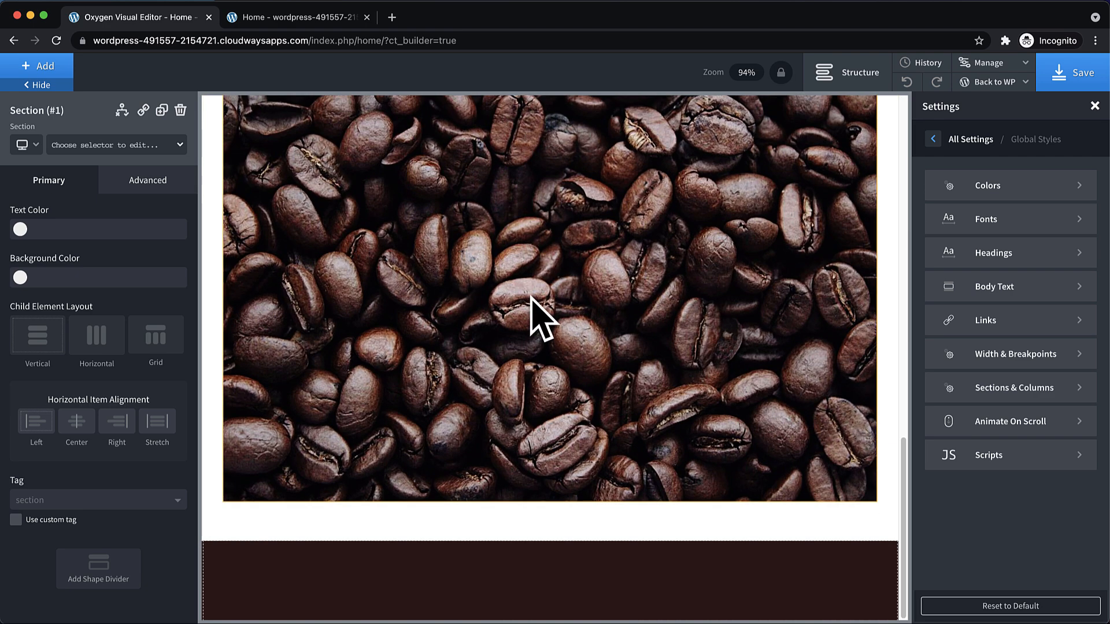
scroll(520, 289, up, 10)
scroll(483, 285, up, 3)
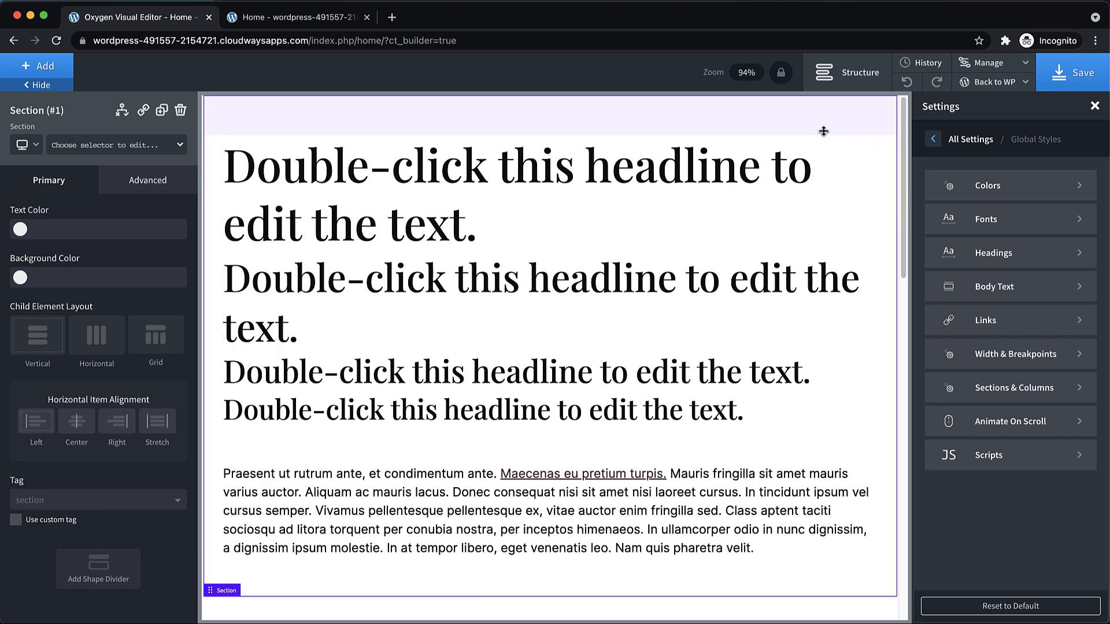
Step: Add a new section and move it above all other sections in the page structure
click(41, 66)
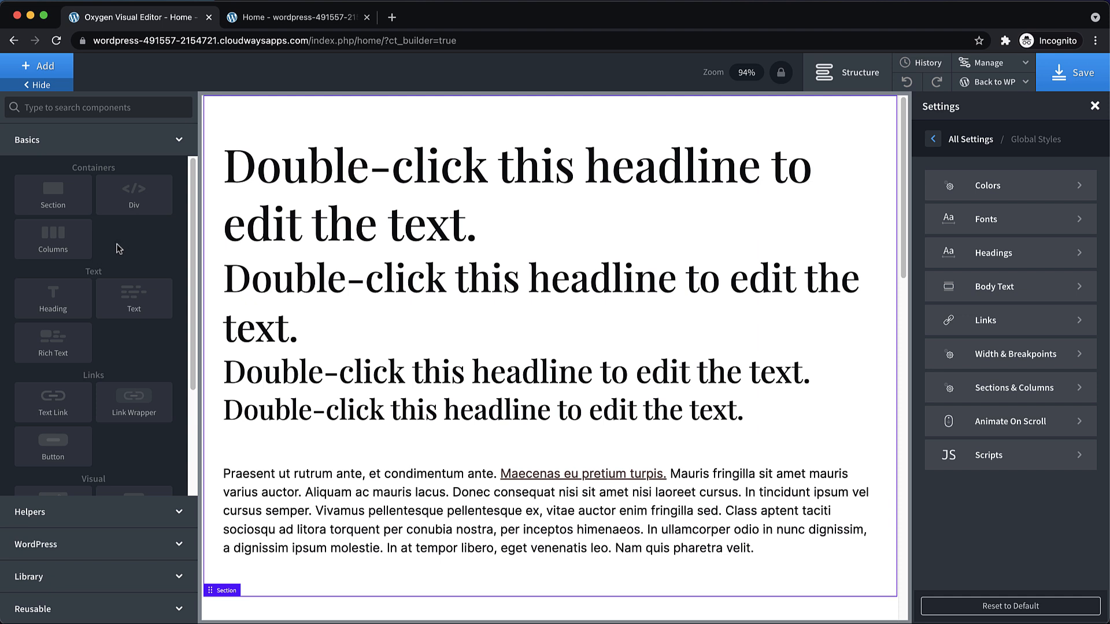
click(53, 197)
click(847, 82)
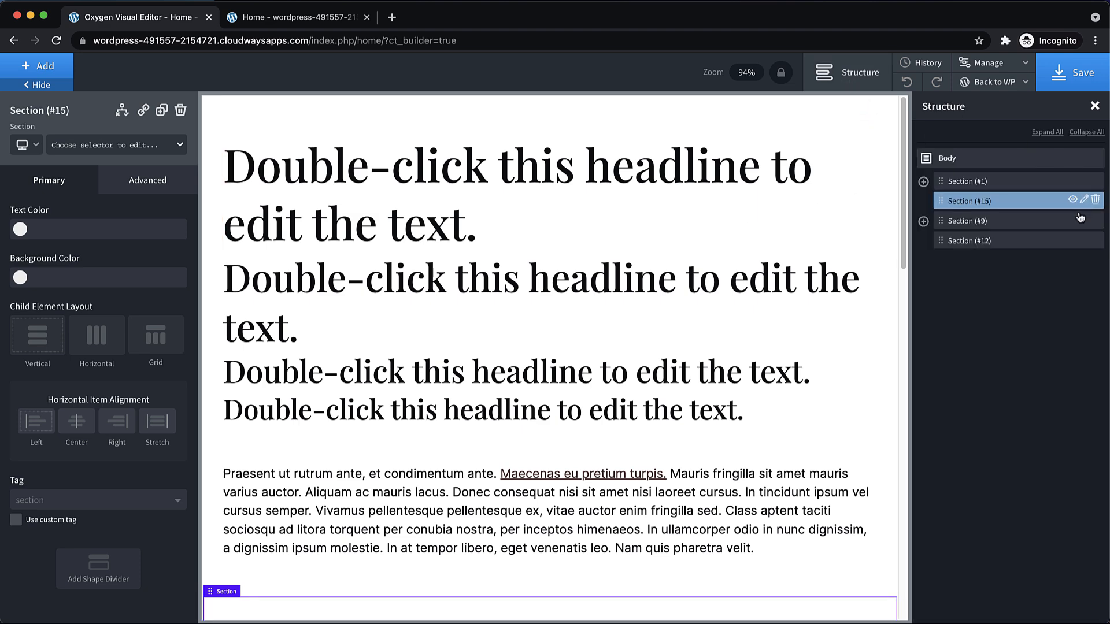
drag(950, 203, 938, 176)
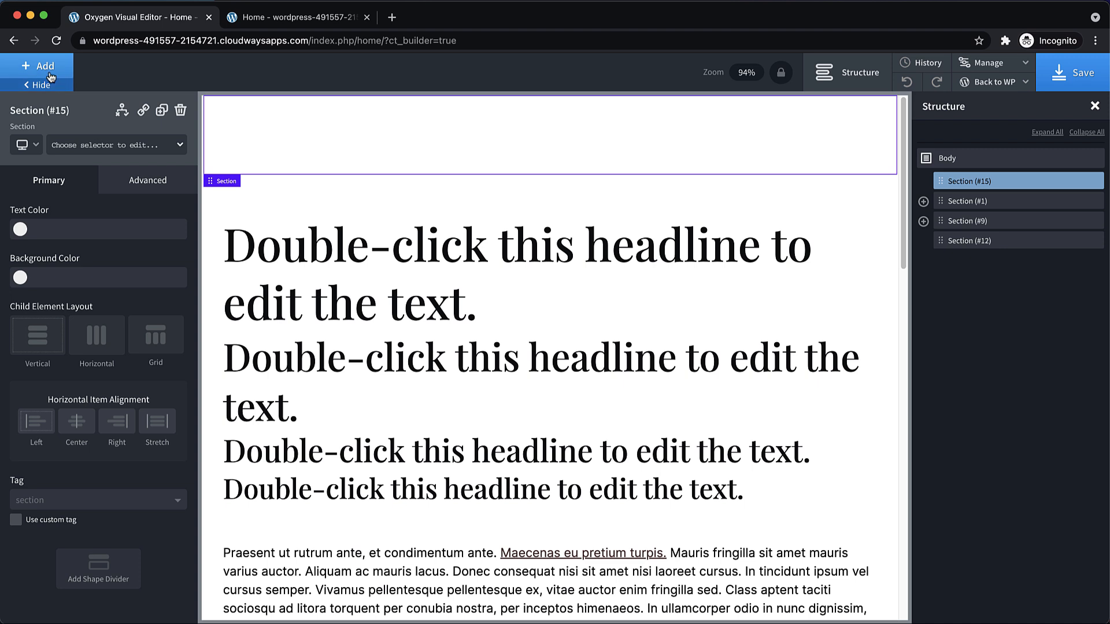
Step: Open the new section's size and spacing settings and give the section the class cfe-hero
click(153, 183)
click(114, 256)
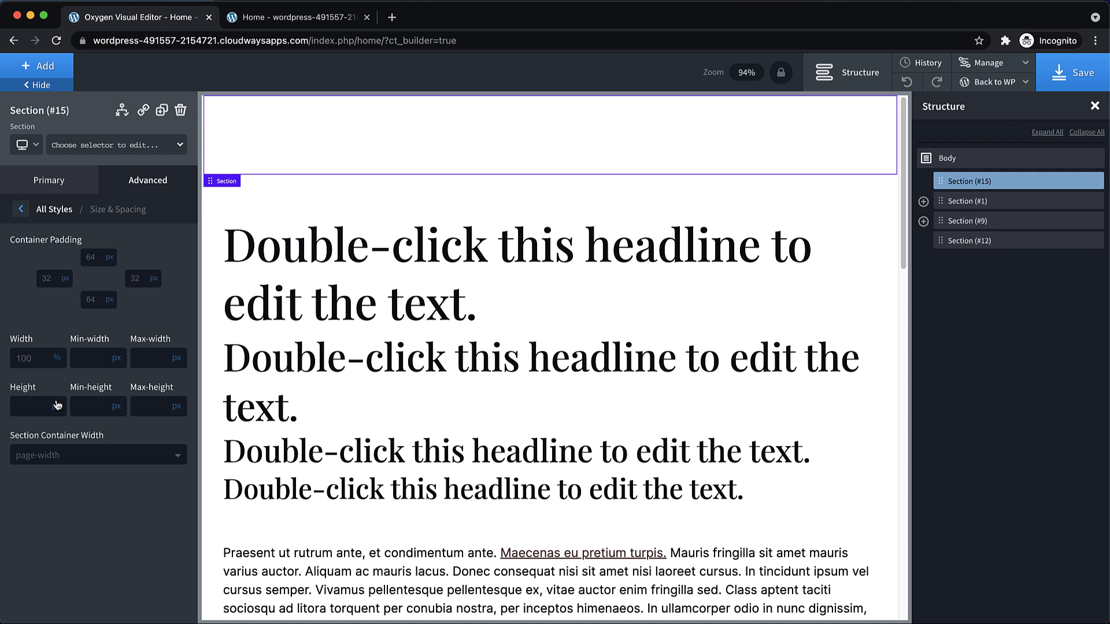
click(90, 152)
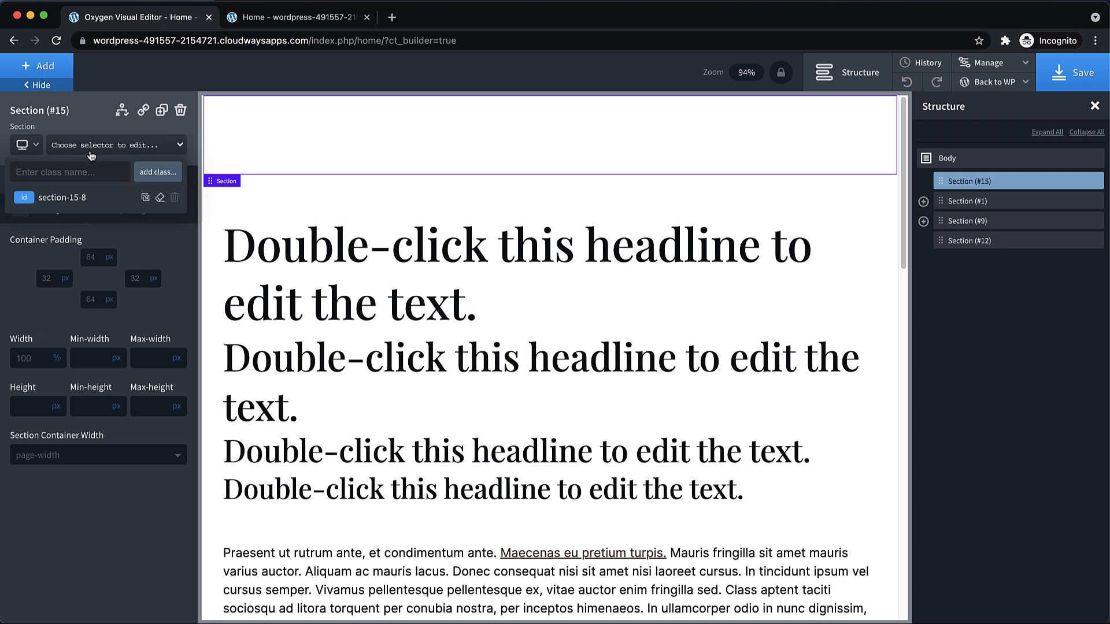
text(cfe)
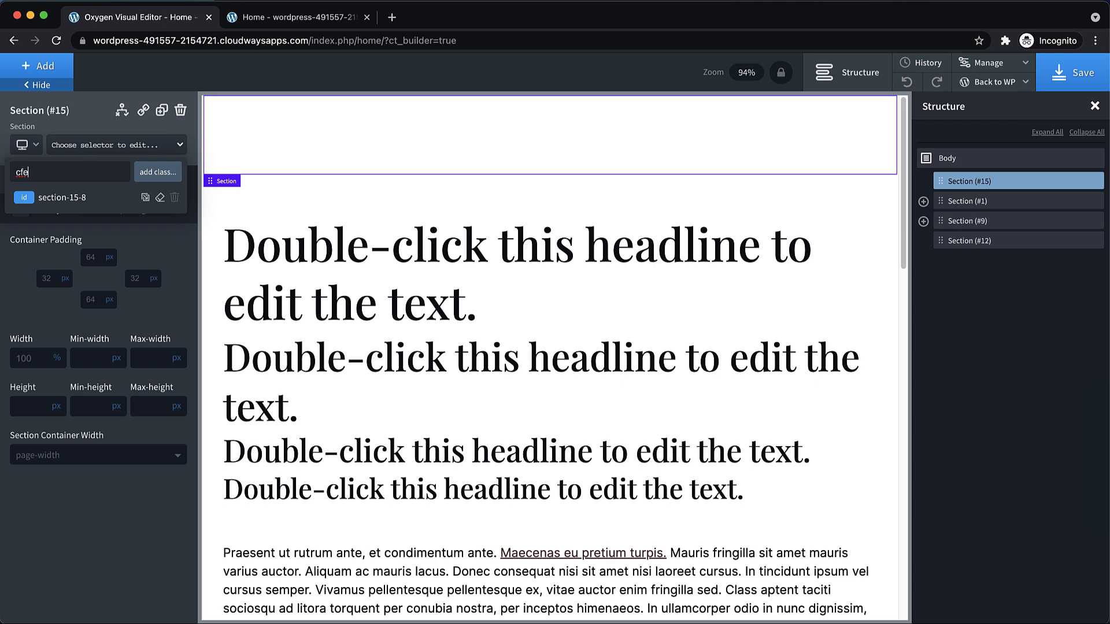
text(-hero)
key(Return)
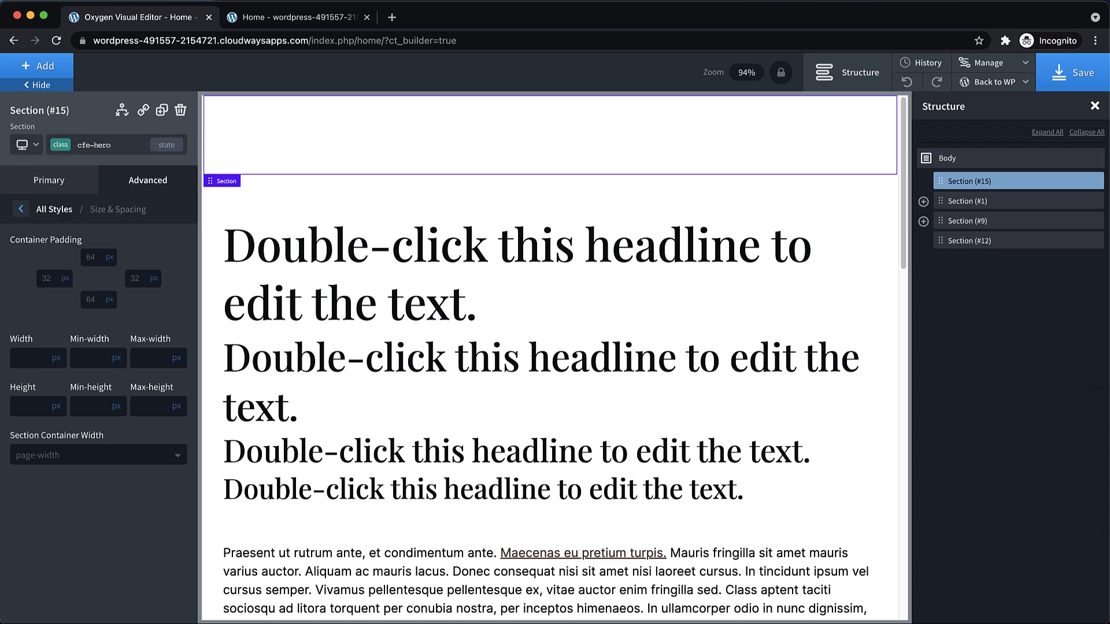
Step: Set the height of the cfe-hero class to 100 vh
click(56, 407)
click(60, 465)
click(33, 406)
text(100)
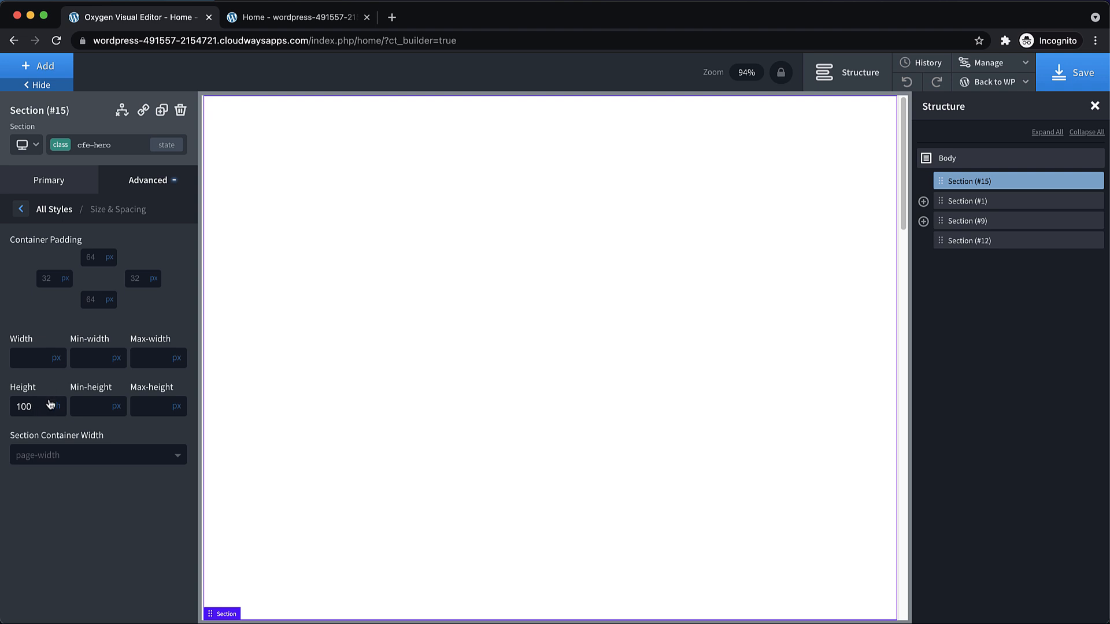
Step: Lock the selector styles of the cfe-hero class and switch to editing the section's ID selector, section-15-8
click(61, 149)
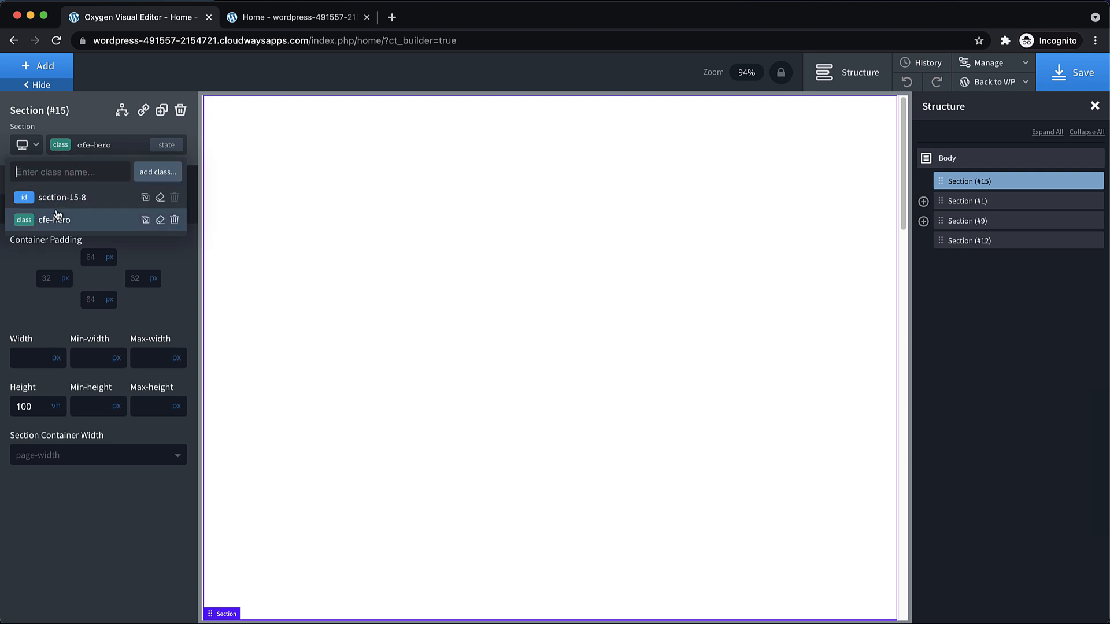
click(36, 319)
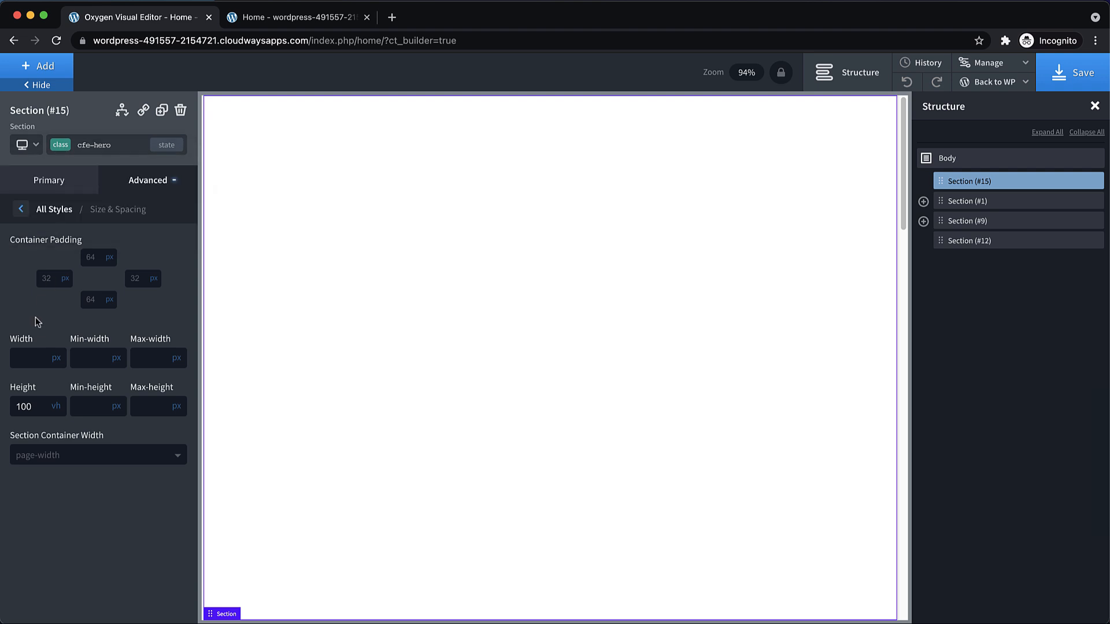
click(134, 188)
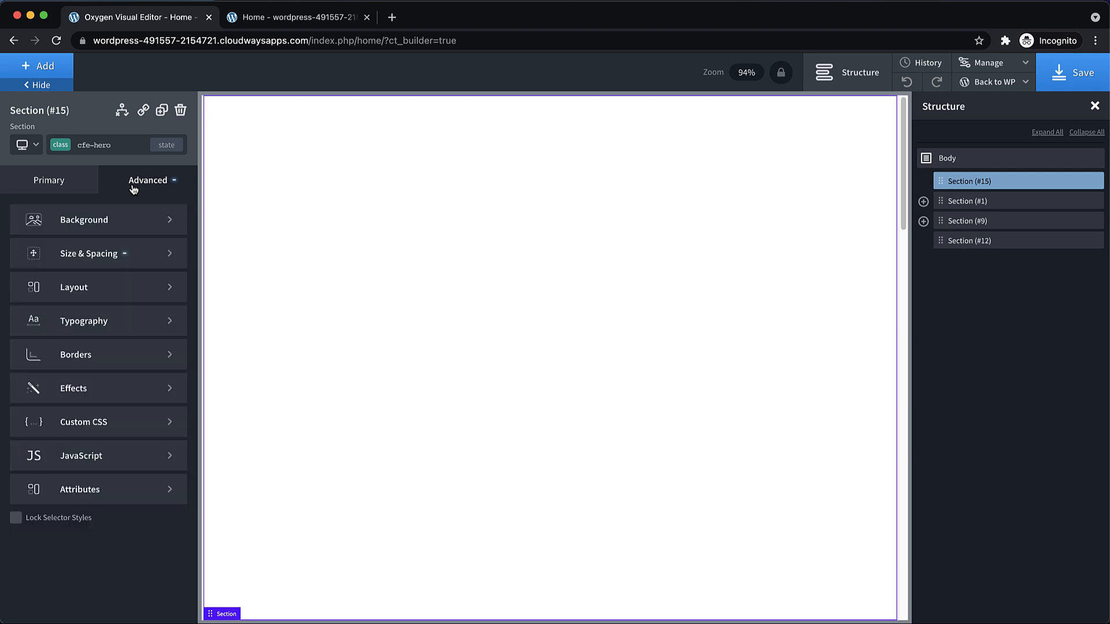
click(16, 523)
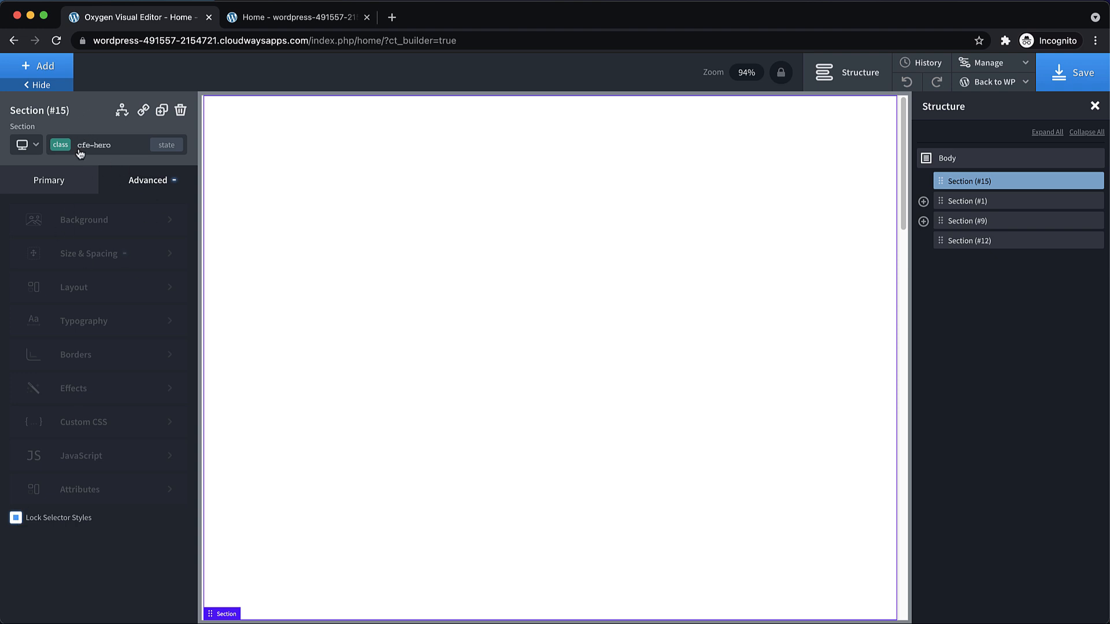
click(57, 183)
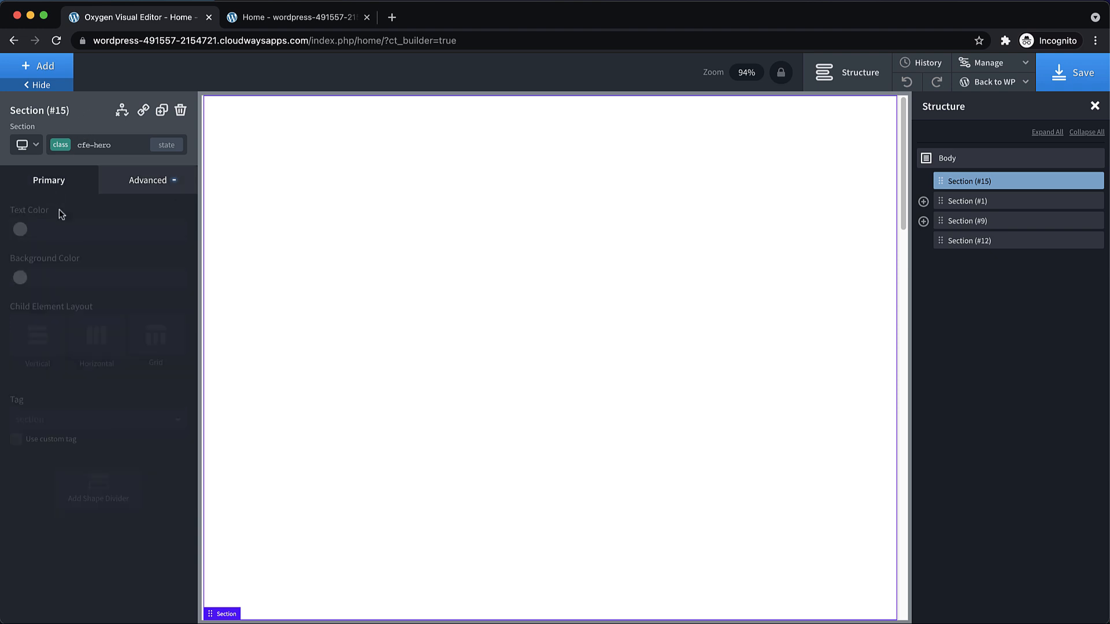
click(63, 150)
click(102, 202)
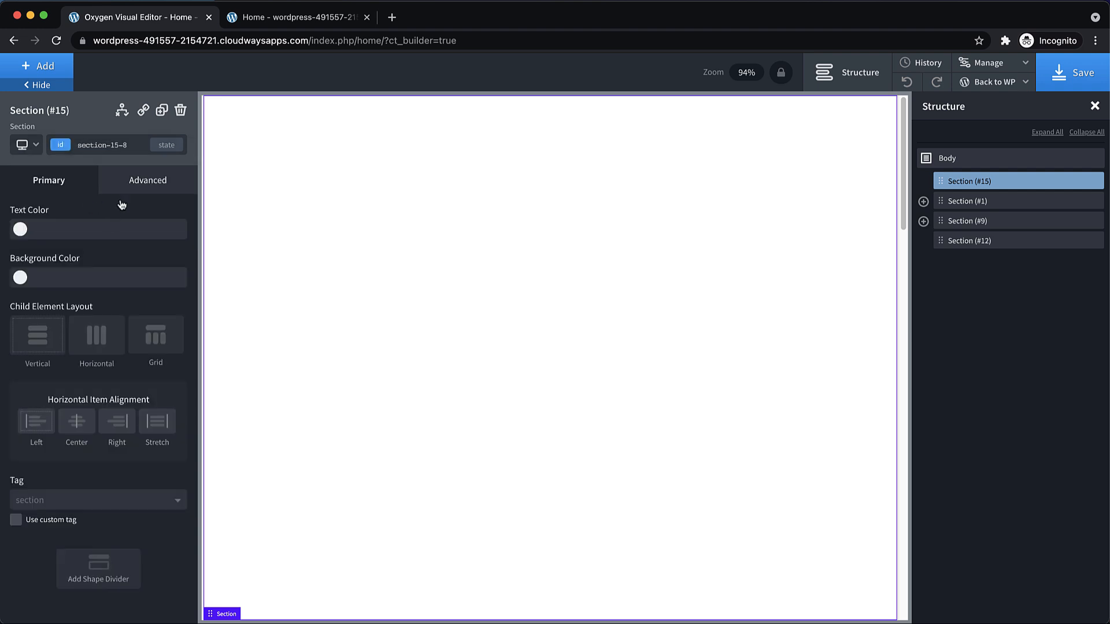
Step: Set the section's background image to pexels-lood-goosen-1235717-scaled.jpg from the media library
click(141, 174)
click(115, 218)
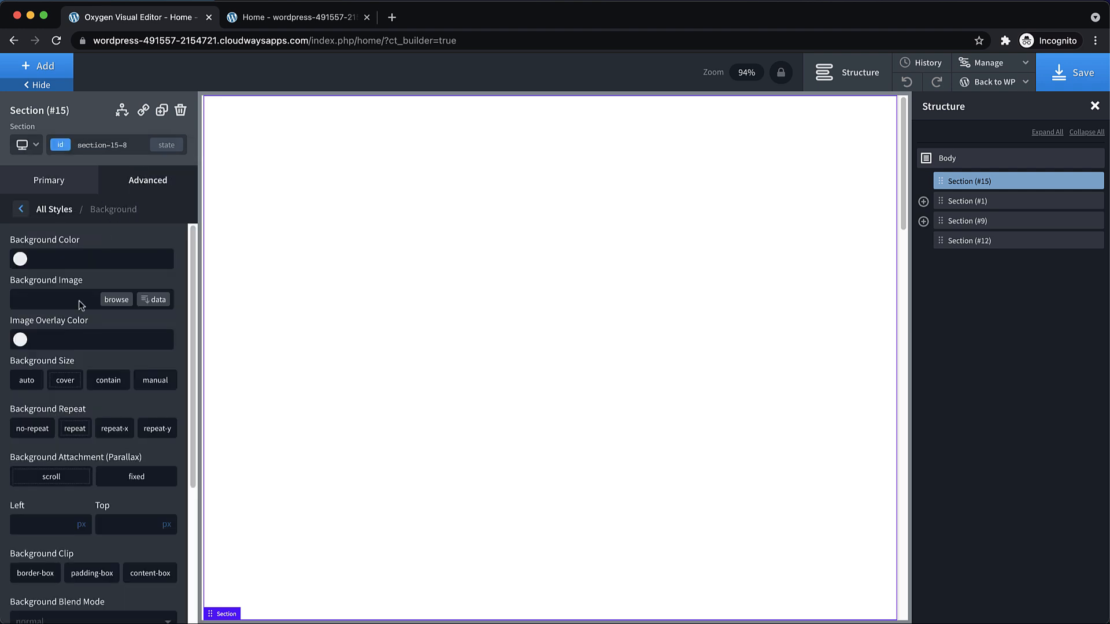
click(116, 299)
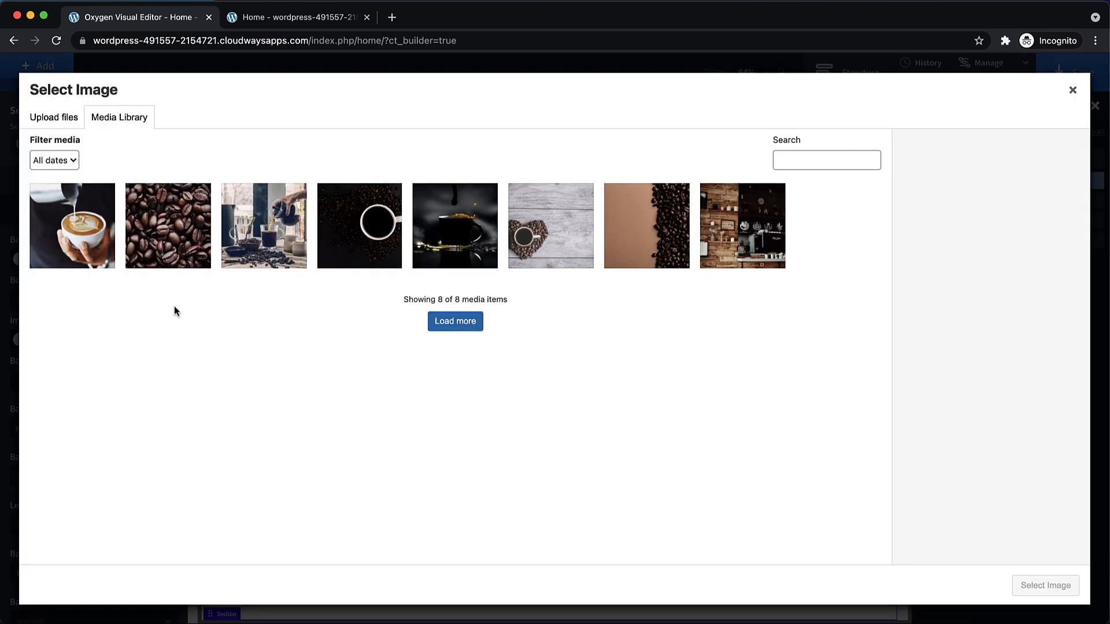
click(437, 226)
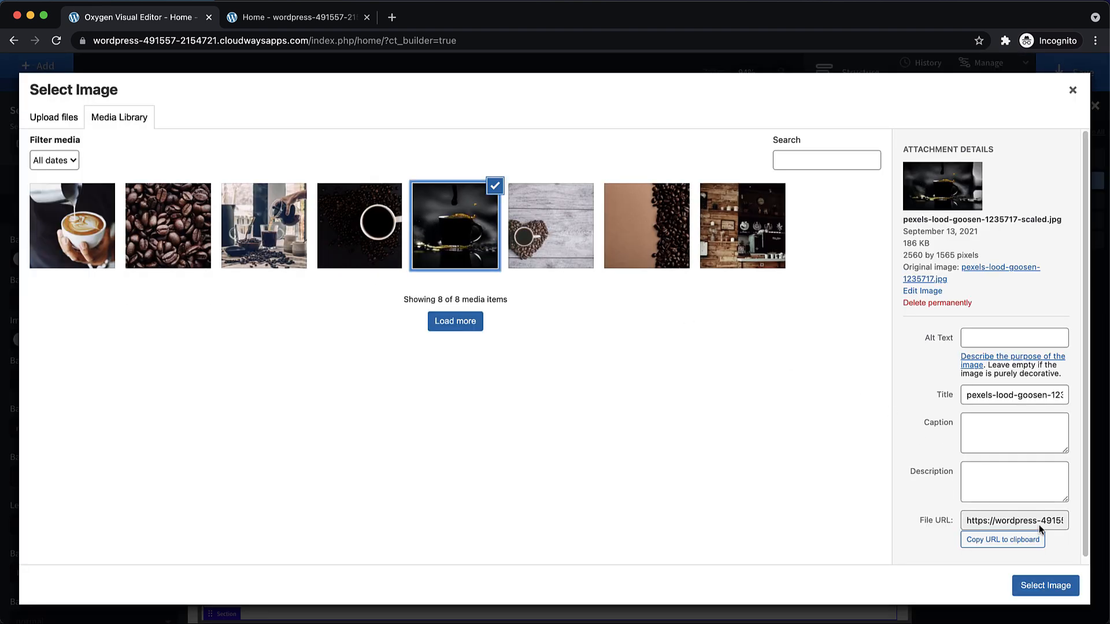
click(1064, 584)
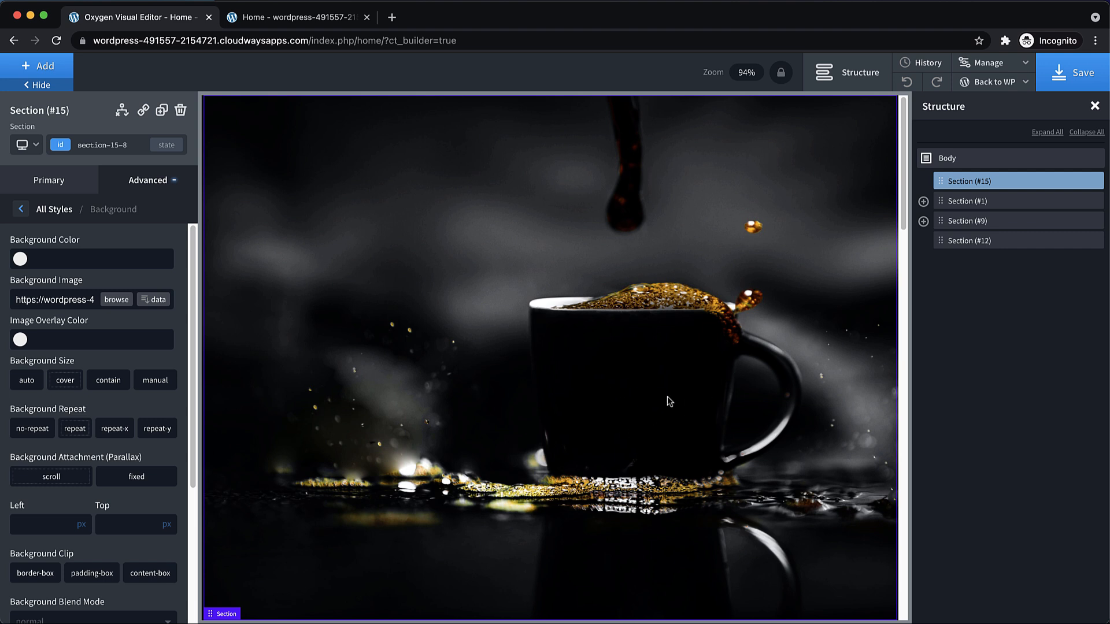
Step: Set the section's background size to cover and offset the background image 100 px from the left
scroll(694, 396, down, 2)
scroll(694, 397, up, 2)
click(66, 383)
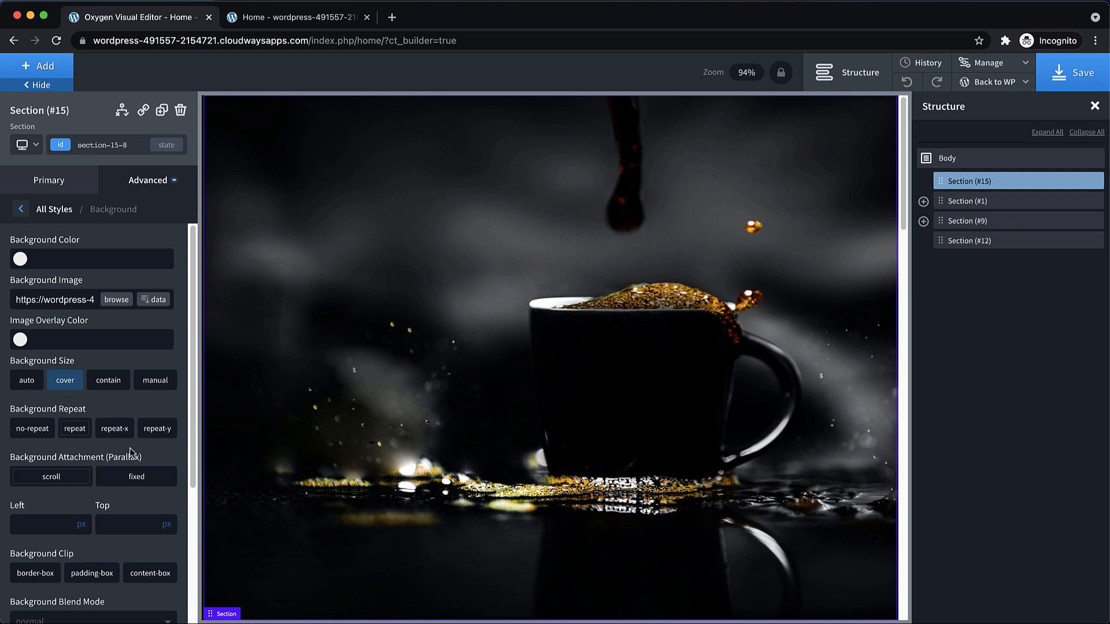
click(47, 532)
text(100)
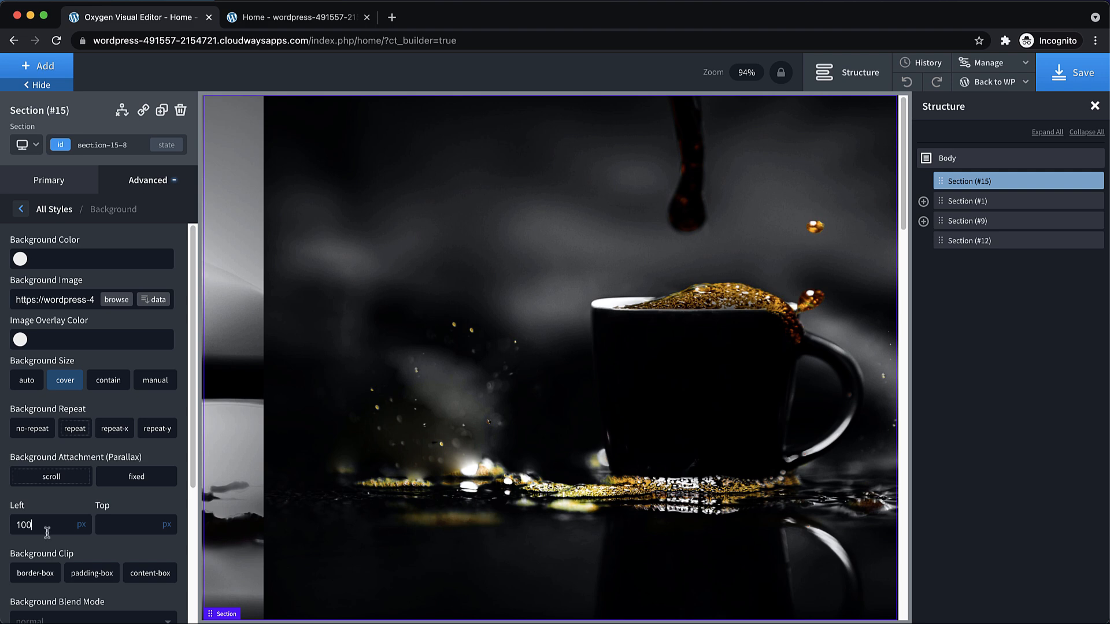
Step: Switch the section background's left offset to percent and set it to -38%
click(84, 518)
double_click(53, 527)
key(BackSpace)
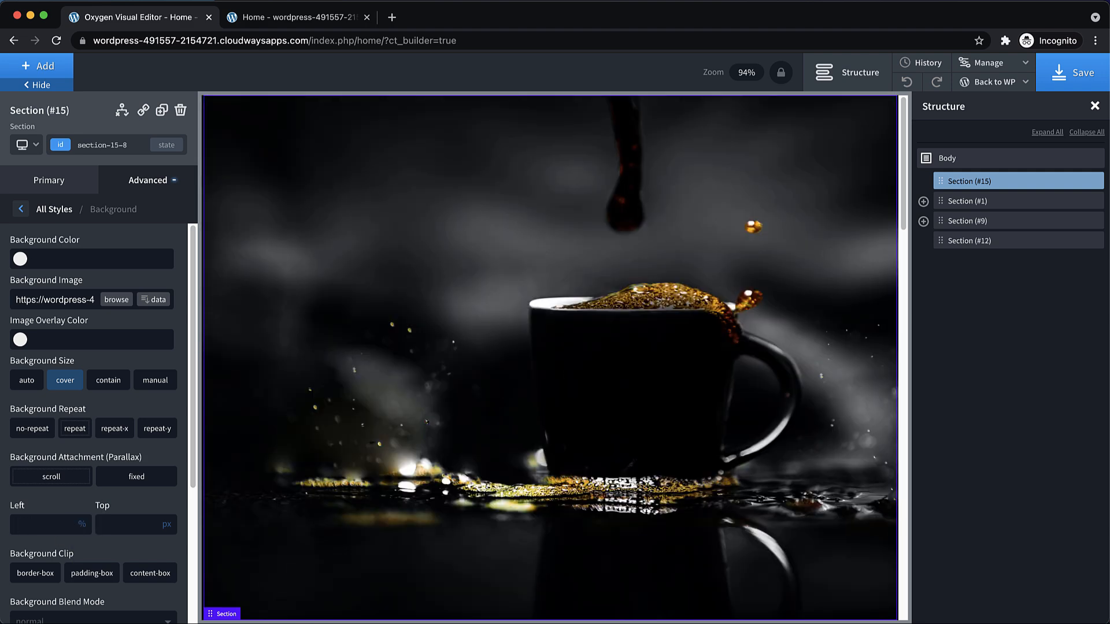
text(1)
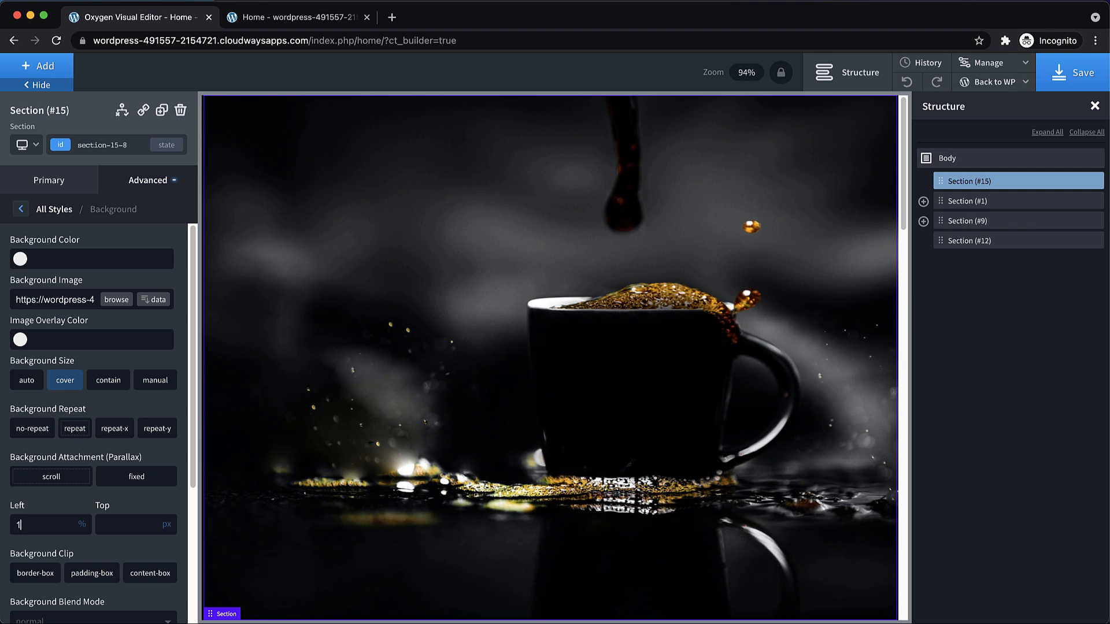
key(BackSpace)
text(-)
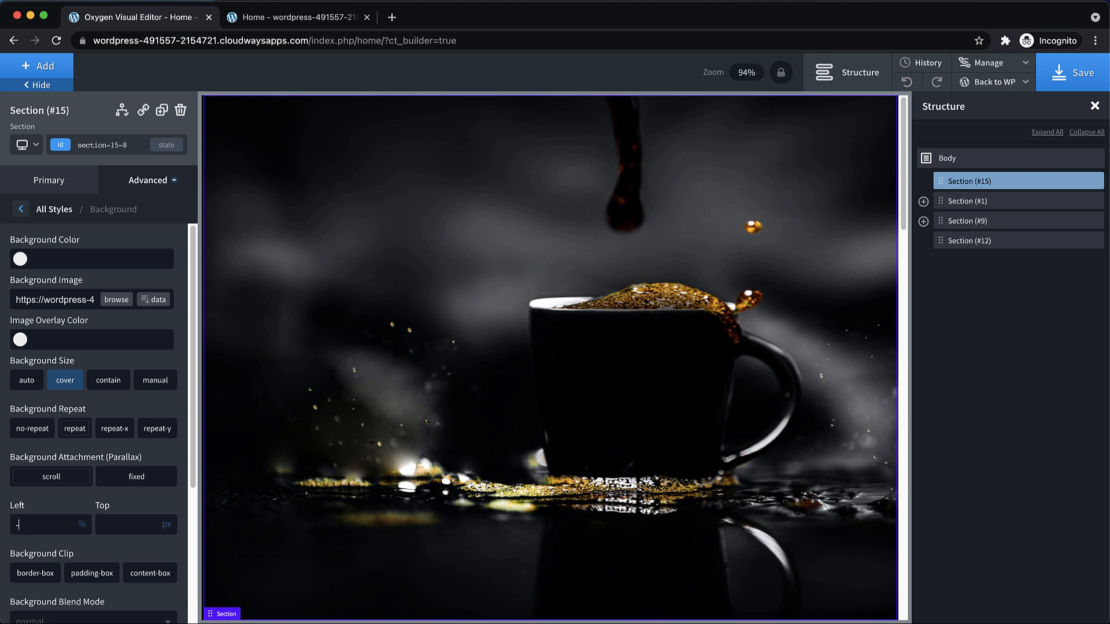
text(5)
key(BackSpace)
text(10)
key(BackSpace)
key(BackSpace)
text(36)
key(Down)
key(Down)
key(Down)
key(Up)
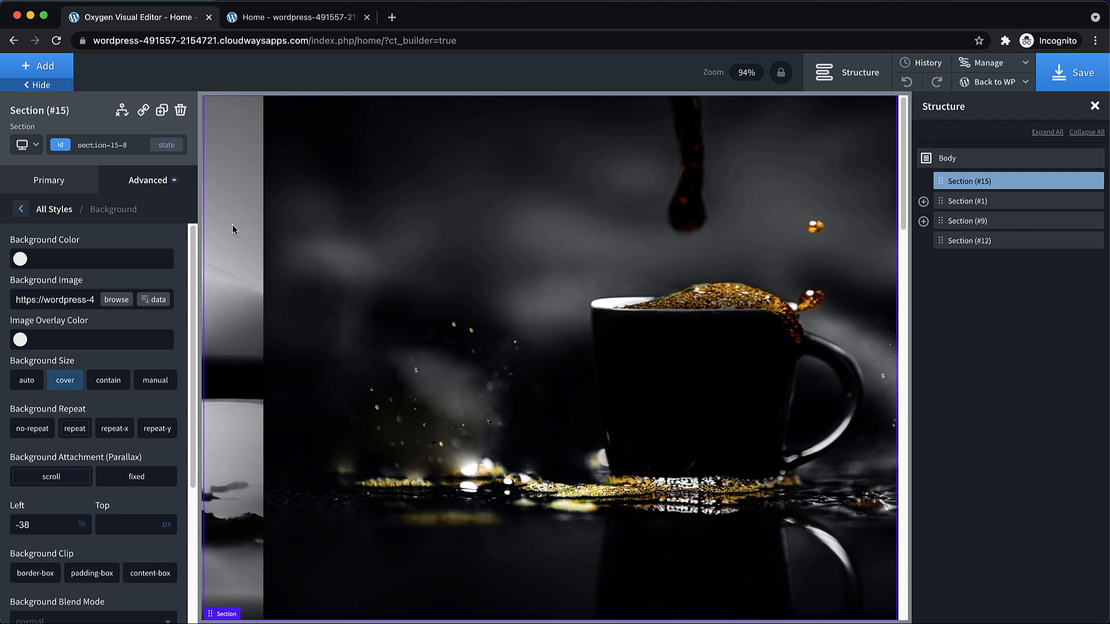
Step: Set the section's background image to no-repeat and its background color to the global black
click(117, 431)
click(26, 431)
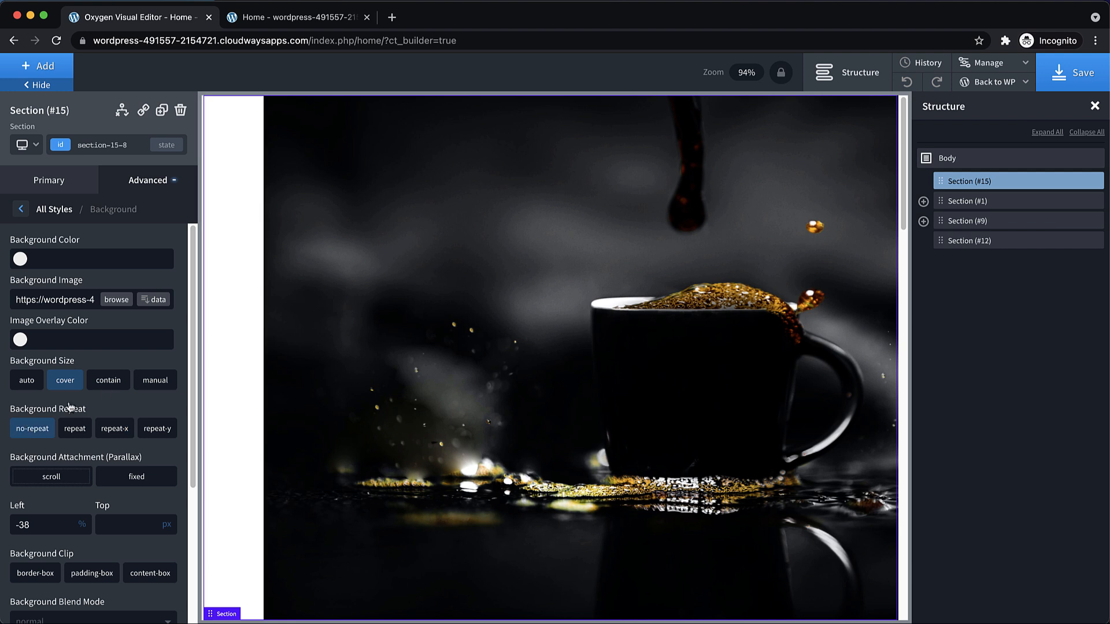
click(18, 257)
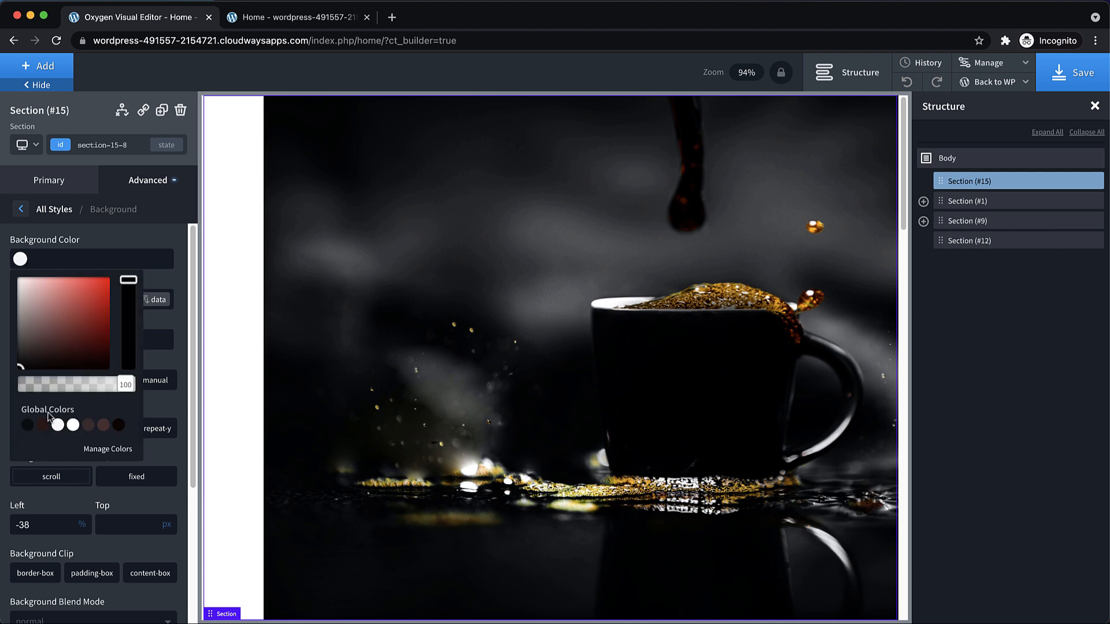
click(27, 427)
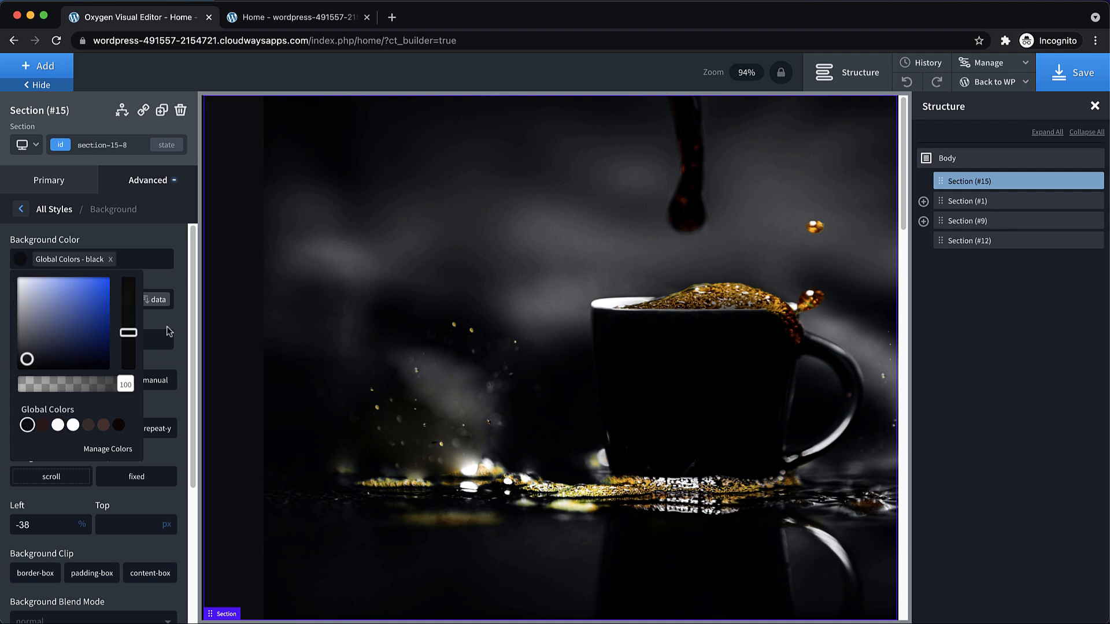
click(170, 327)
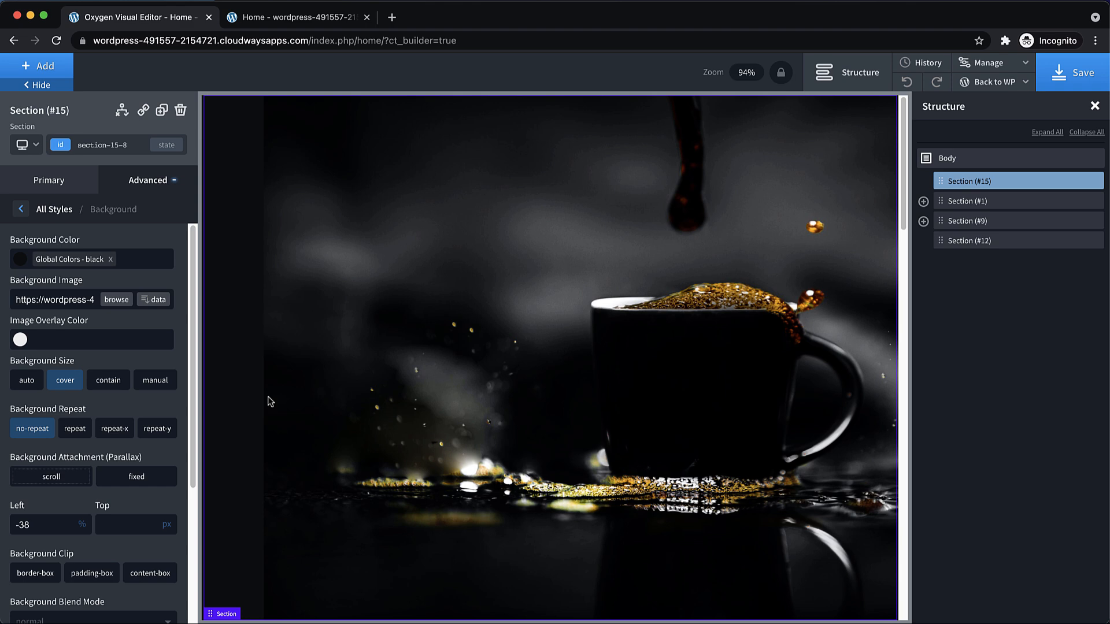
Step: Save the page and check the coffee cup section at the top of the live Home page
click(1074, 82)
click(307, 18)
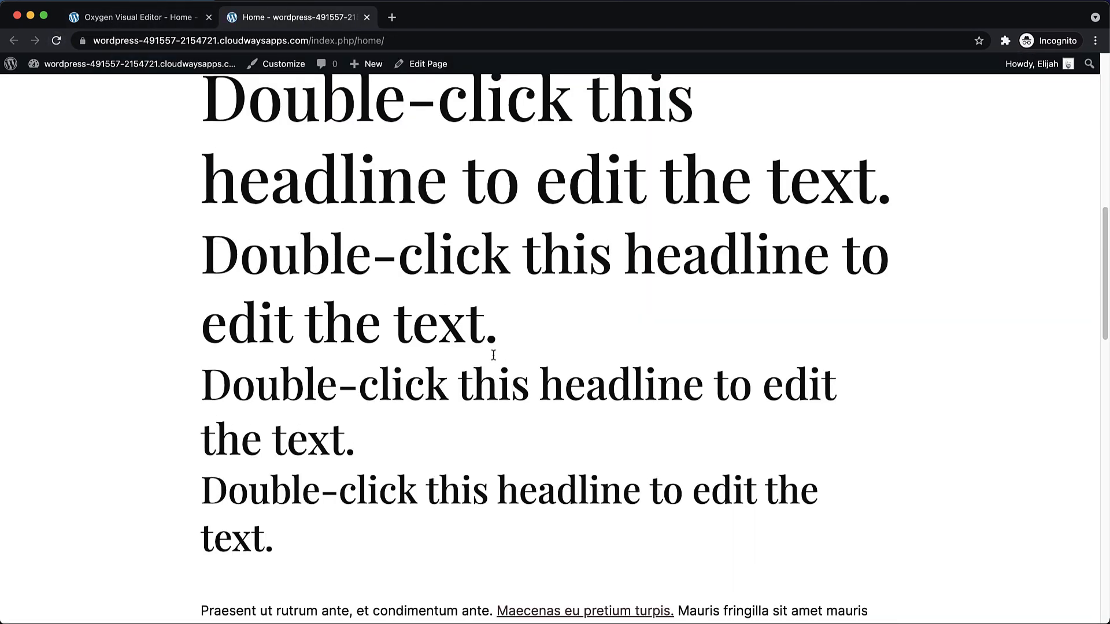
scroll(513, 371, up, 3)
scroll(513, 372, up, 7)
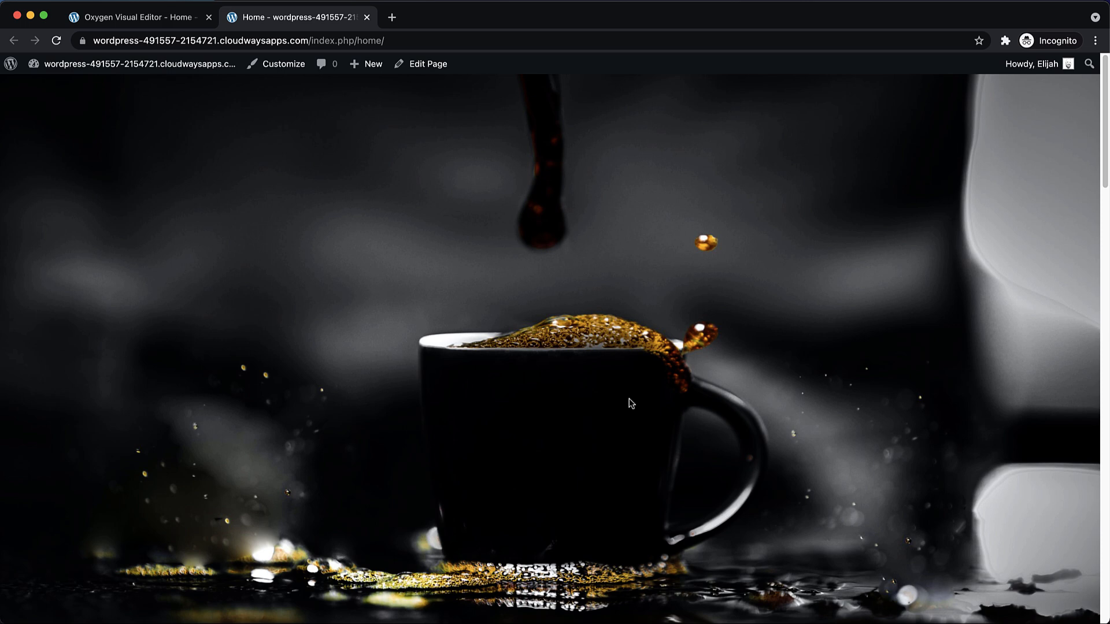
Step: Return to the editor and close the Structure view, previewing the section on a wider canvas with its settings briefly hidden
click(195, 14)
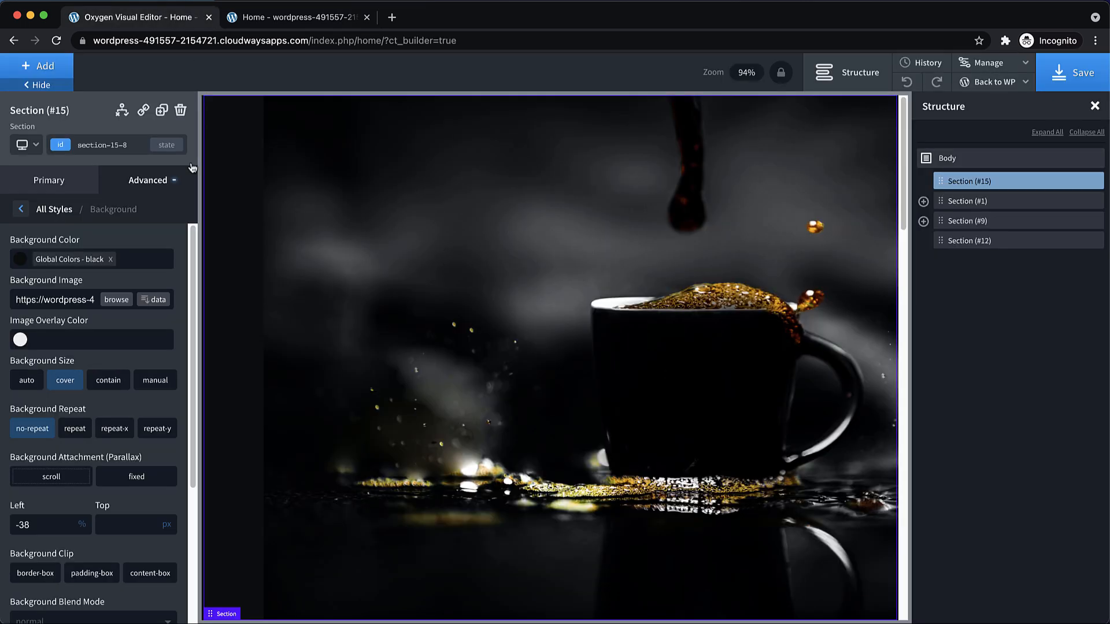
click(41, 85)
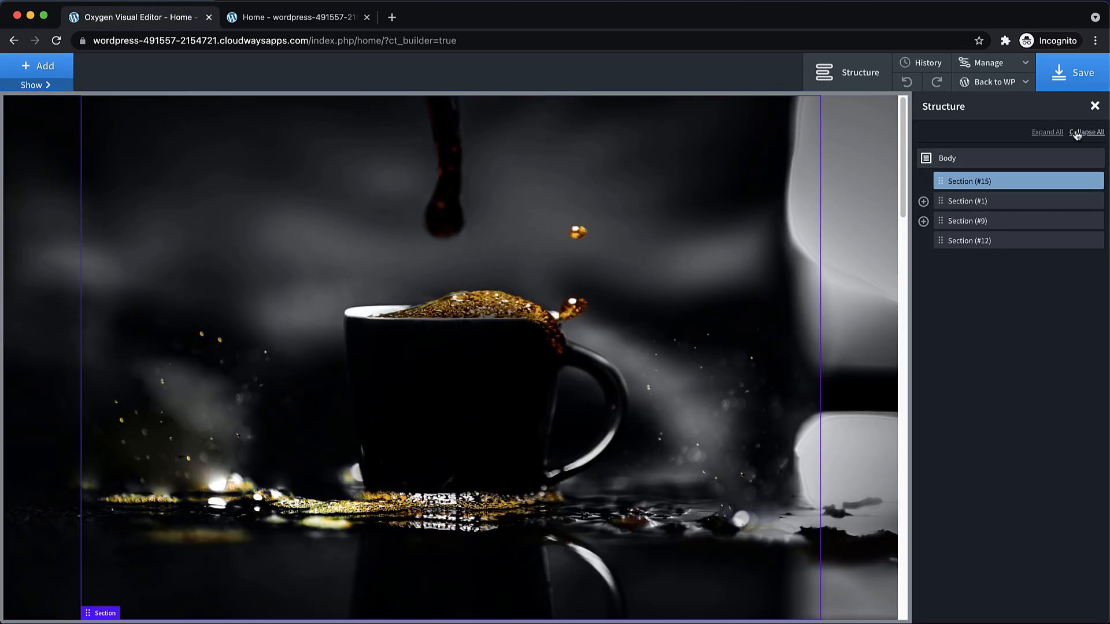
click(1094, 107)
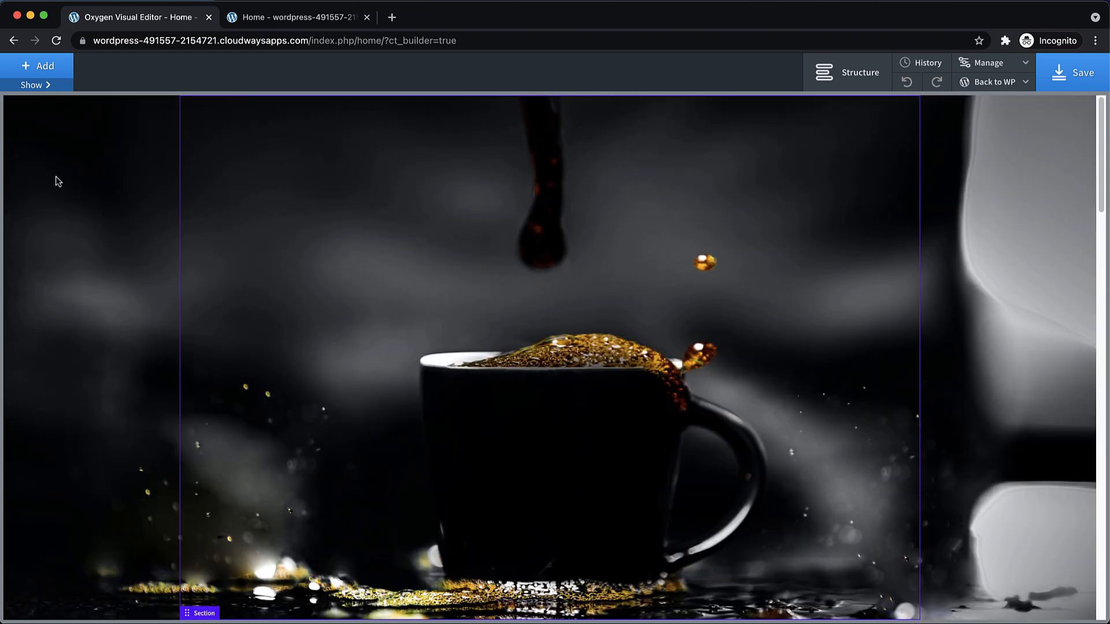
click(43, 87)
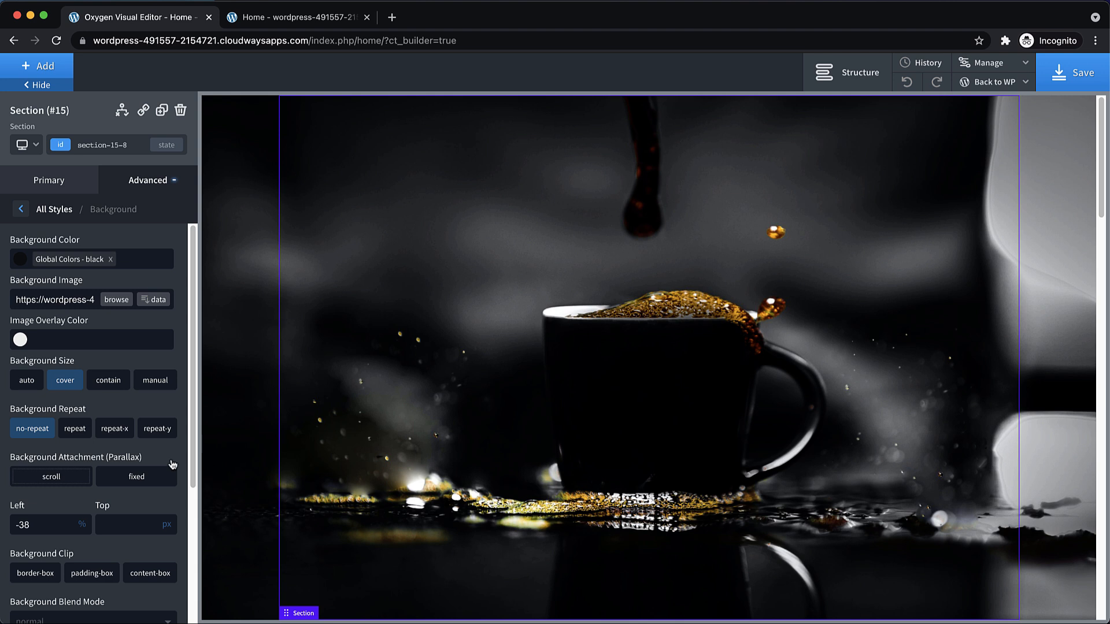
Step: Change the background's left offset unit to pixels and set the offset to 250 px
double_click(51, 525)
text(-39)
click(84, 526)
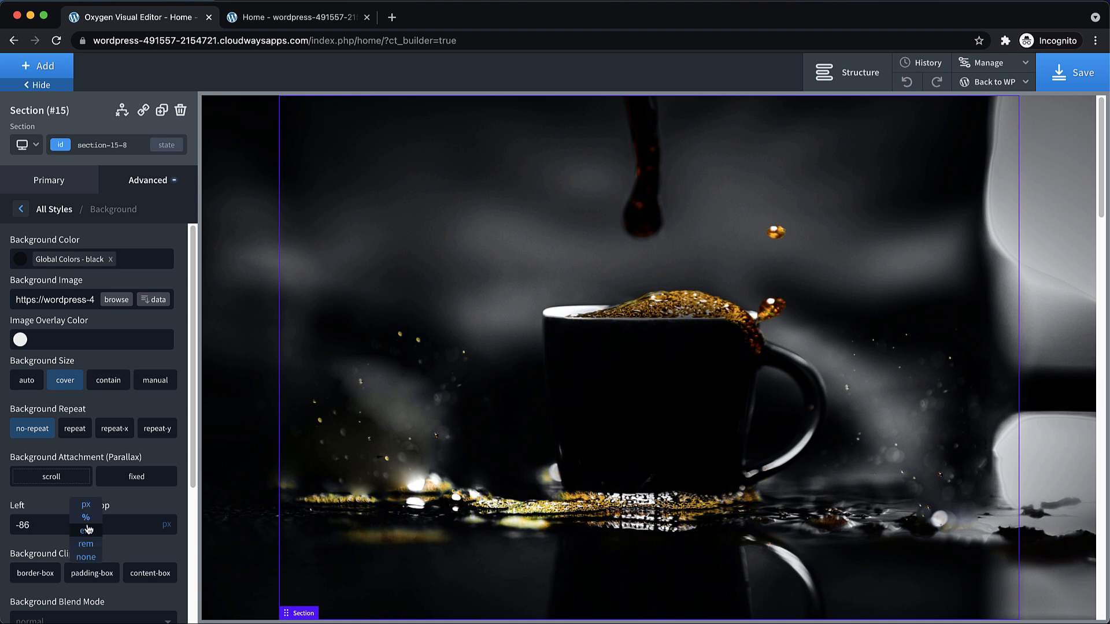
click(86, 506)
double_click(46, 525)
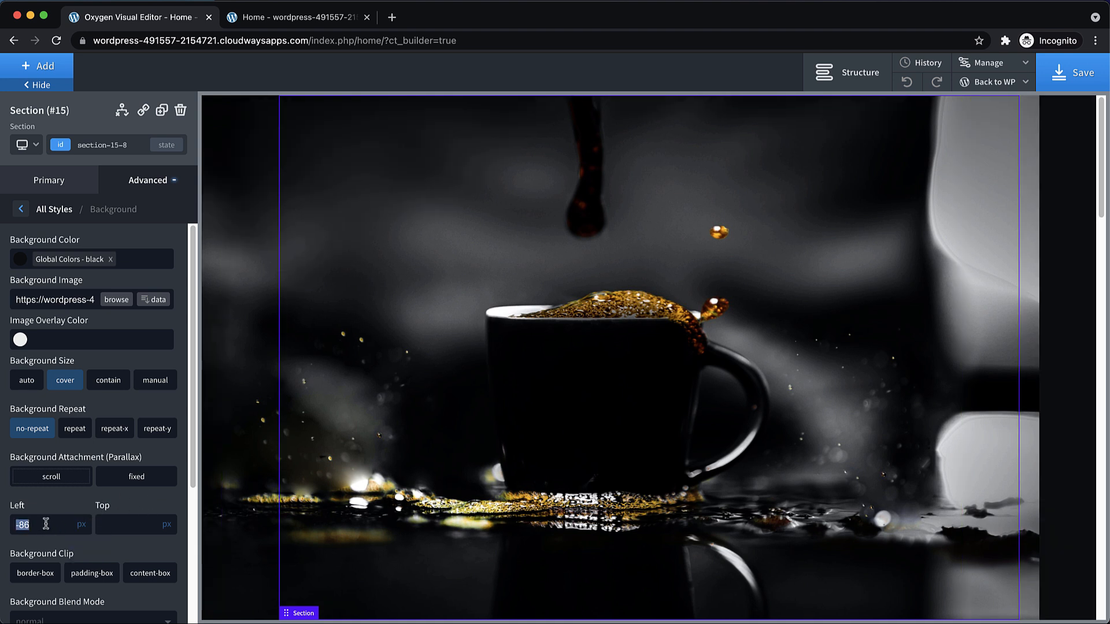
text(100)
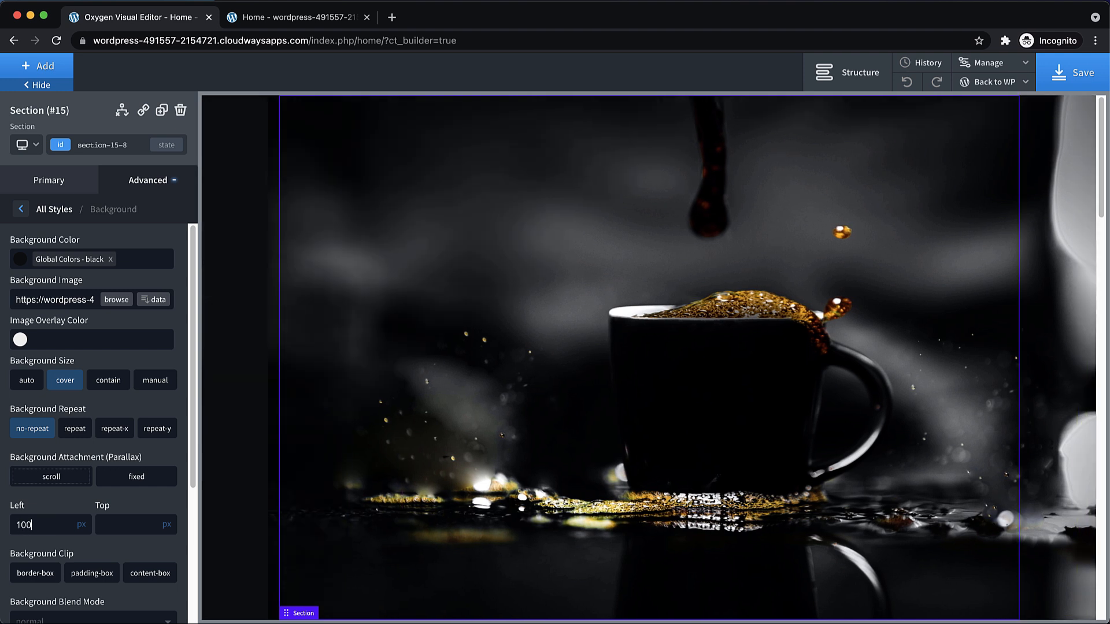
key(BackSpace)
key(BackSpace)
key(BackSpace)
text(240)
text(0)
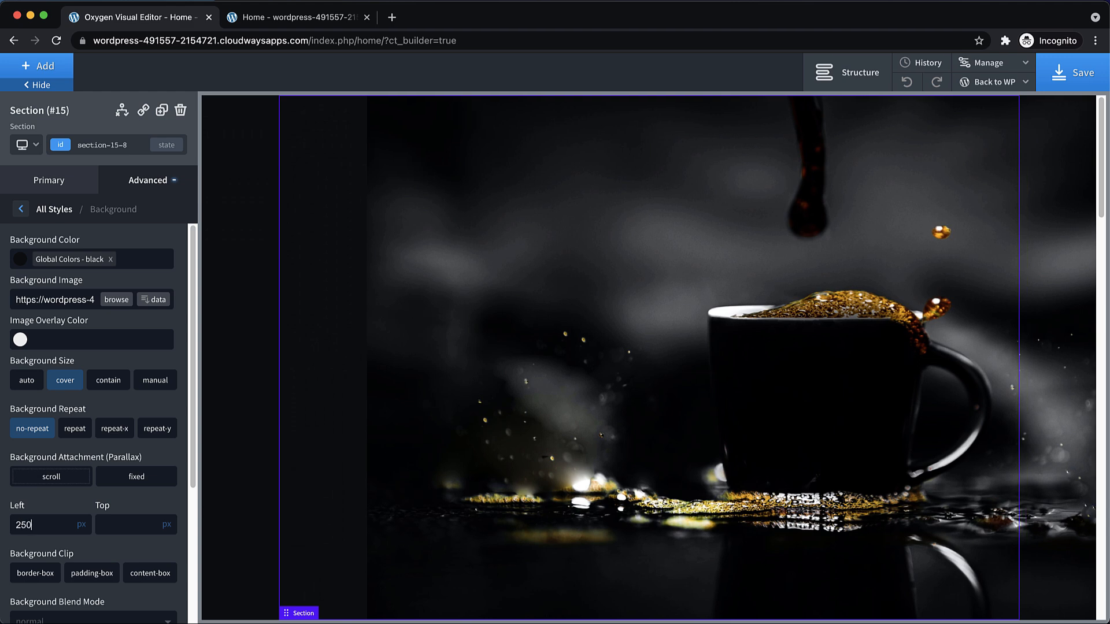
Step: Save the page and reload the live Home page to check the 250 px background offset
click(1067, 81)
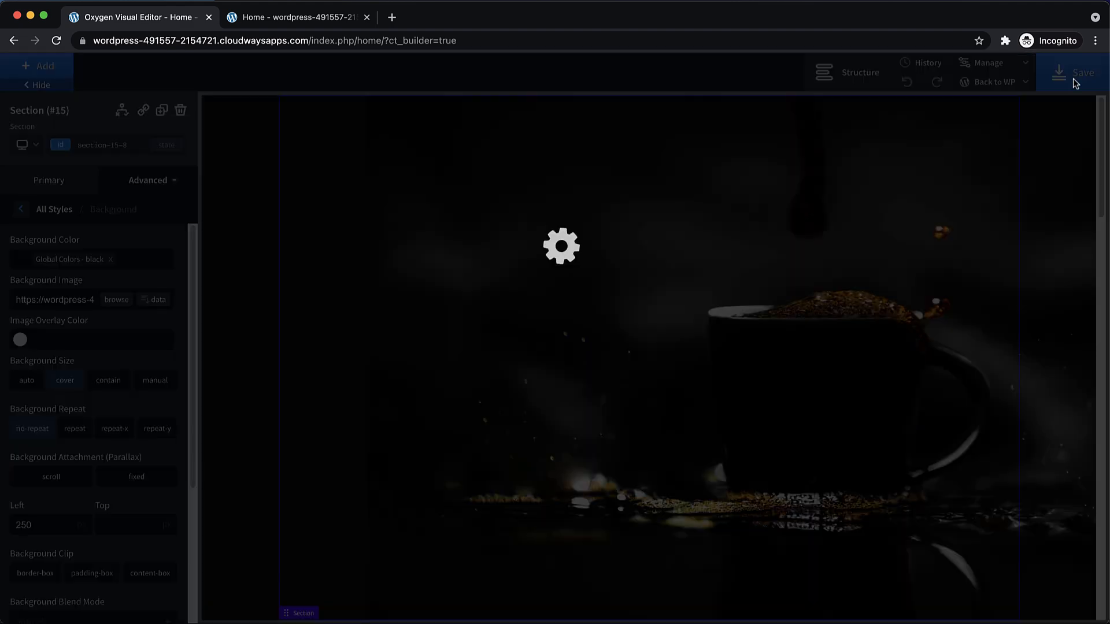
click(344, 18)
click(56, 41)
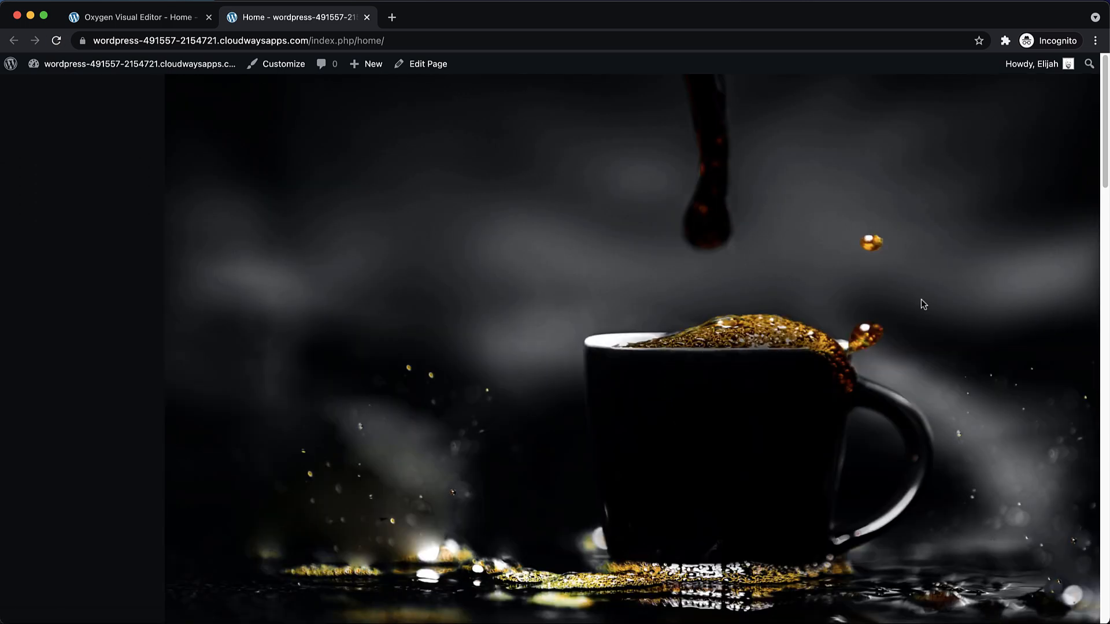
Step: Inspect the live page in responsive view at widths of 1000 px and 1640 px, then close the developer tools
right_click(997, 347)
click(928, 508)
drag(669, 315, 895, 398)
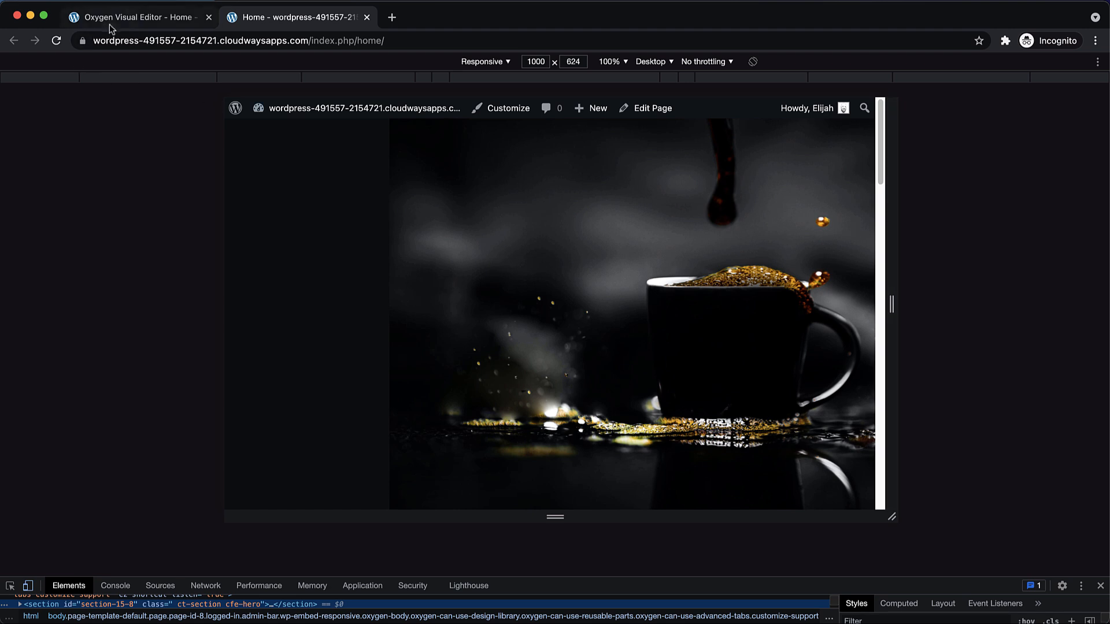
drag(893, 307, 1106, 306)
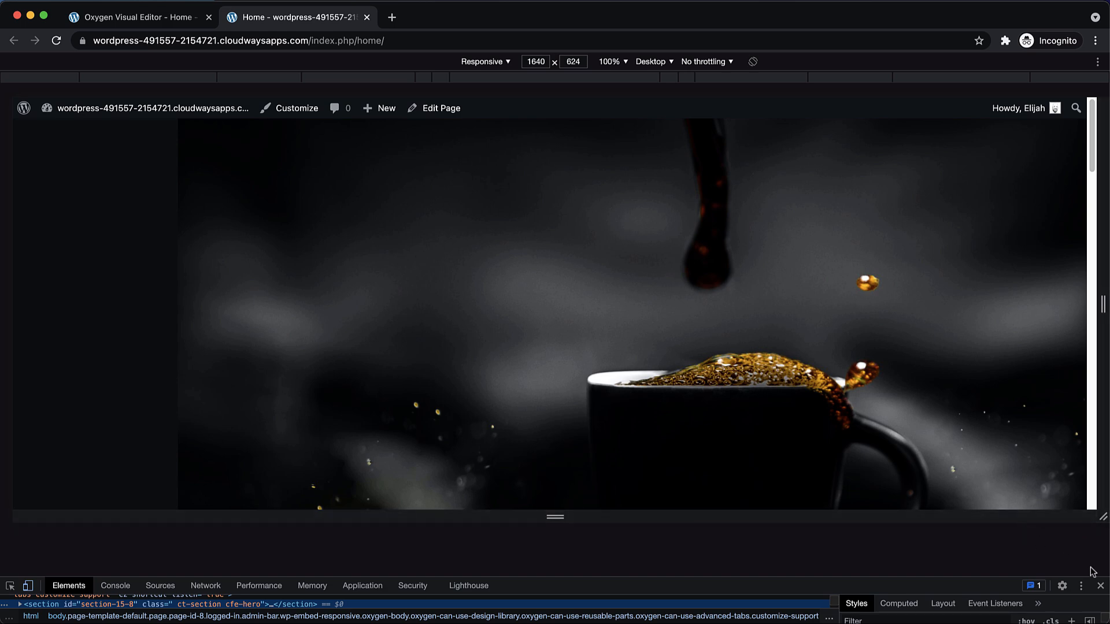
click(1100, 585)
Step: Back in the Oxygen editor, add two colors to the section's background gradient and make the first the global black
click(136, 17)
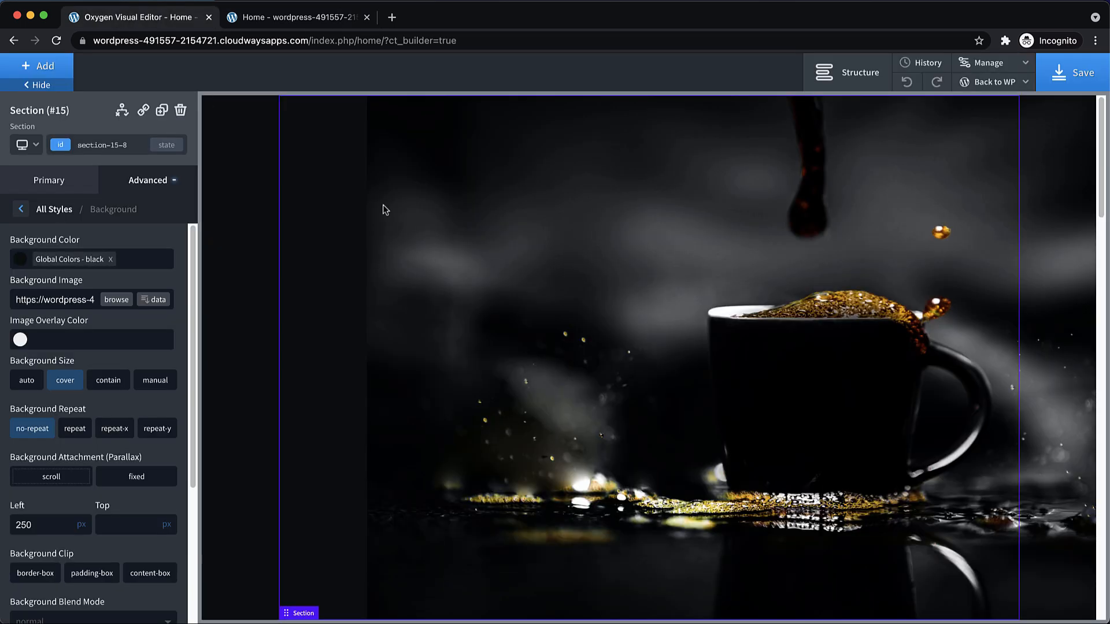
scroll(98, 451, down, 4)
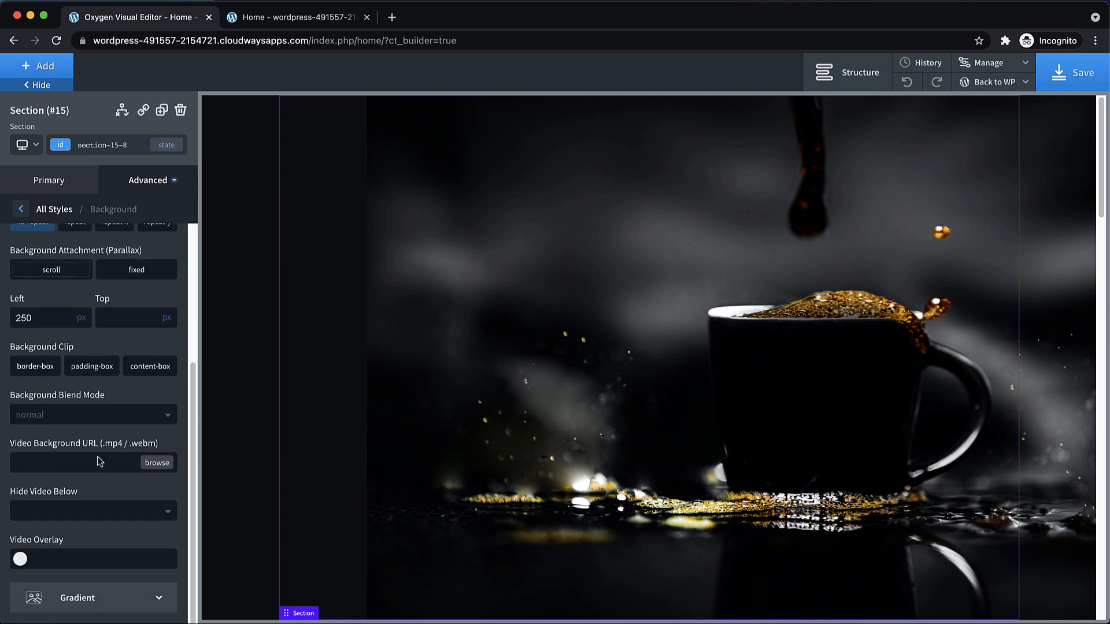
click(107, 598)
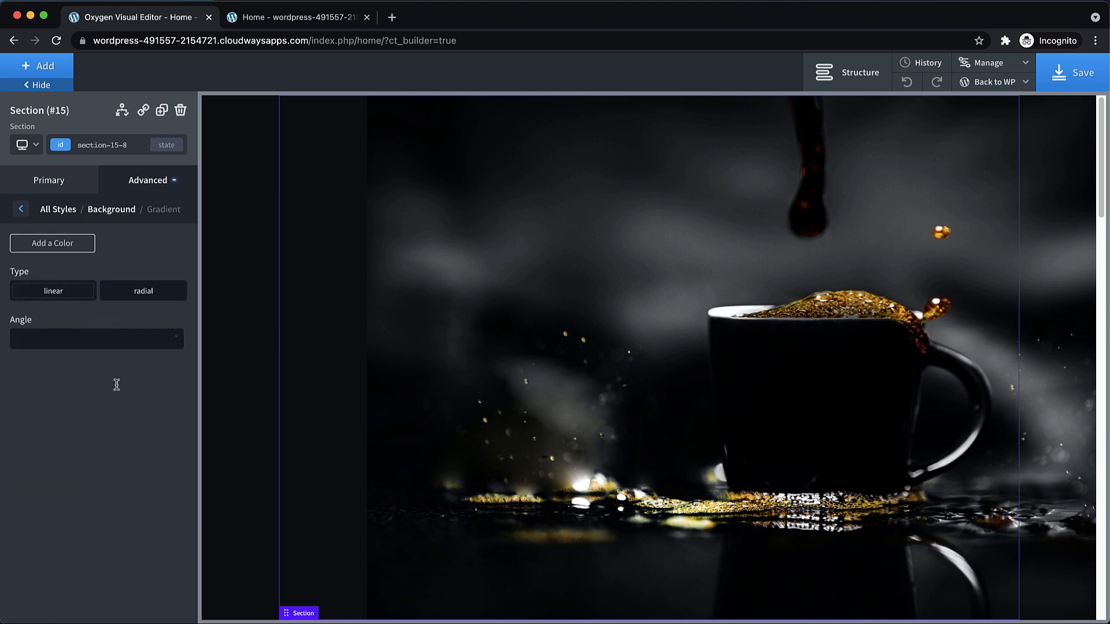
click(60, 245)
click(60, 245)
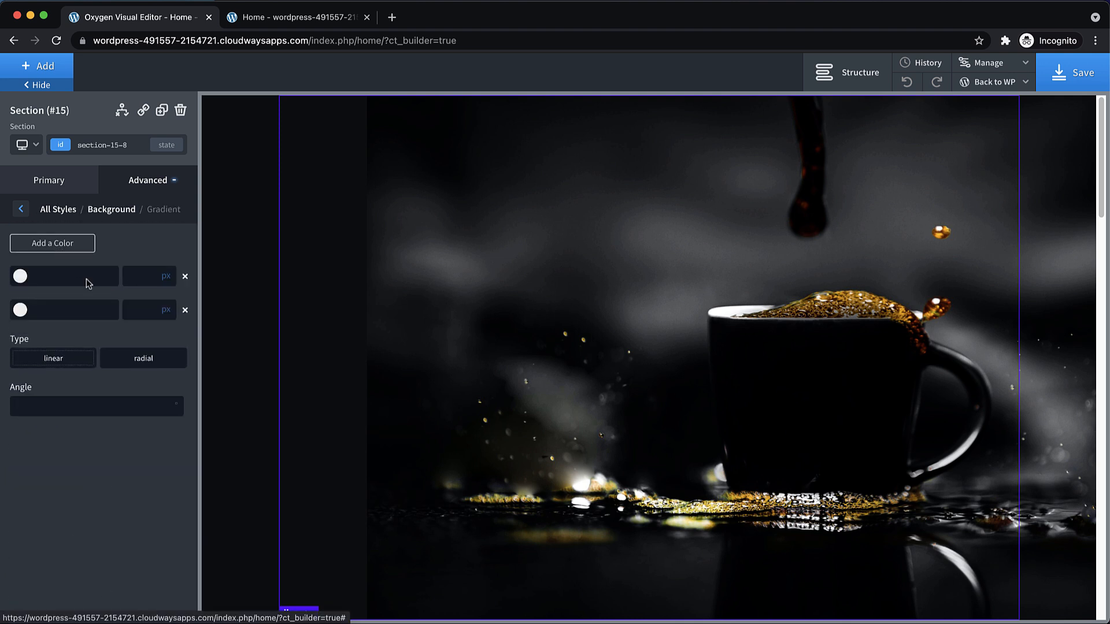
click(20, 277)
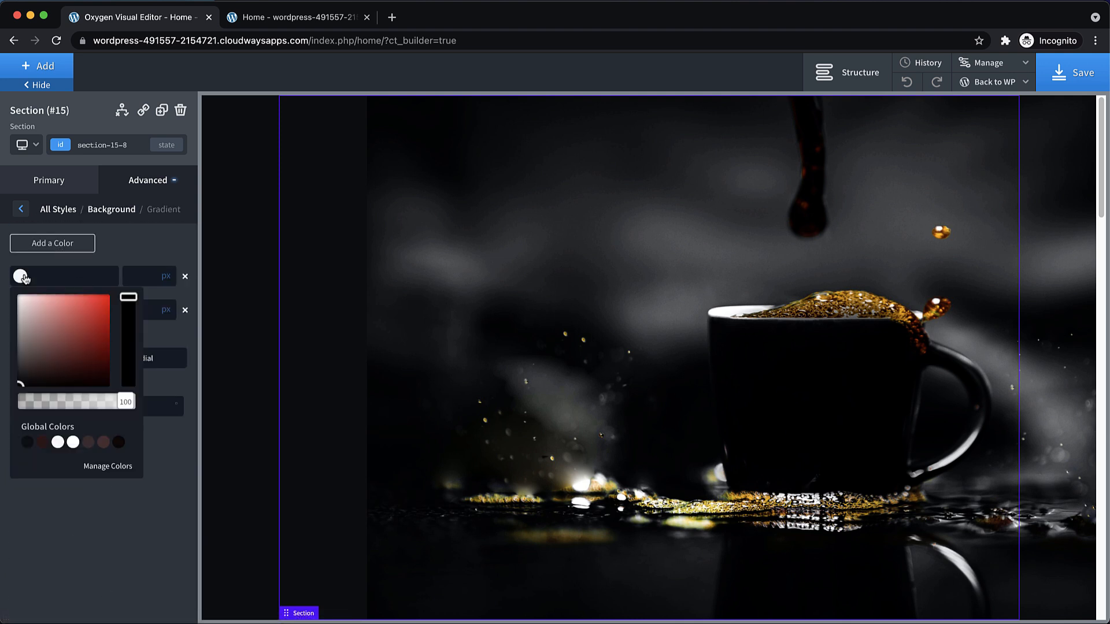
click(27, 443)
click(92, 521)
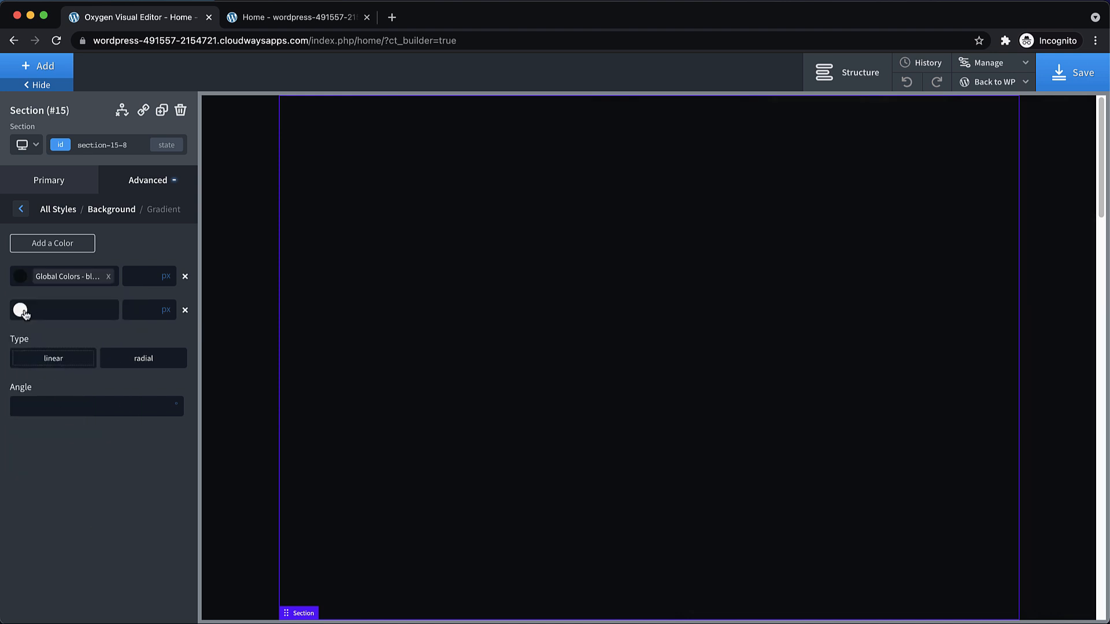
Step: Make the second gradient color fully transparent, rgba(0,0,0,0), and set the gradient angle to 90 degrees
click(21, 310)
drag(124, 435, 14, 435)
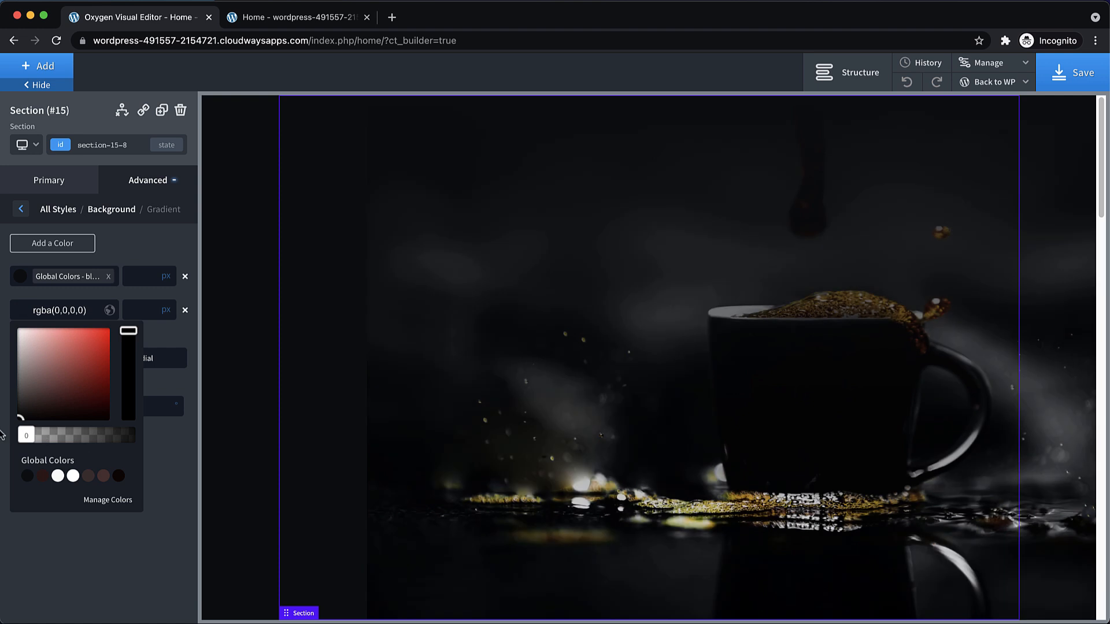
click(4, 434)
click(81, 406)
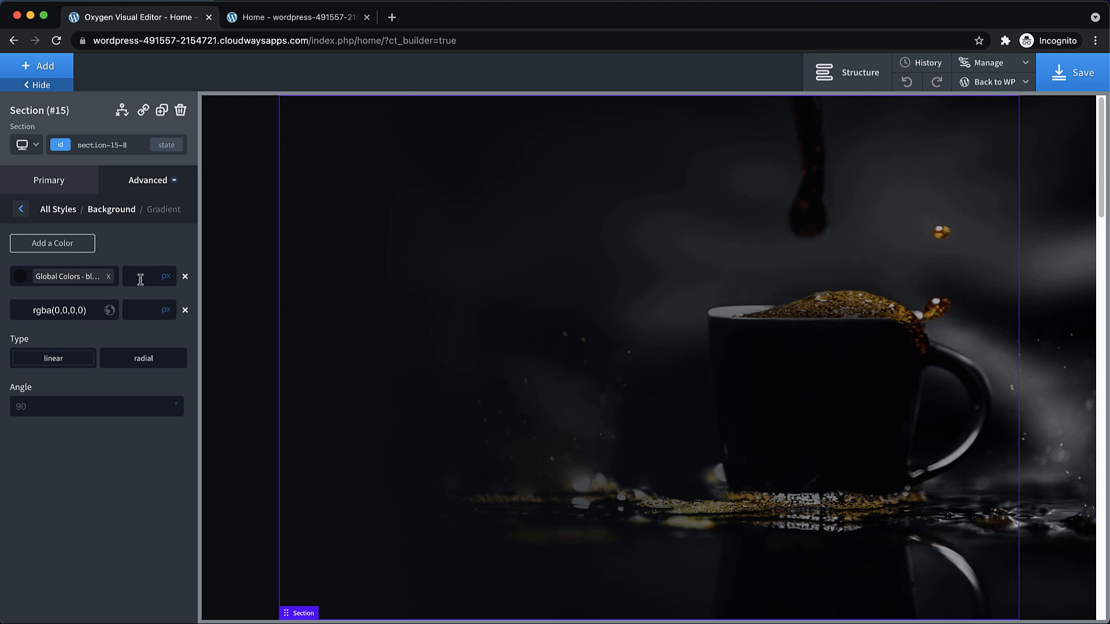
Step: Switch the black gradient color's stop position to percent and set it to 0%, after trying 50%
click(167, 279)
click(168, 269)
click(143, 280)
text(50)
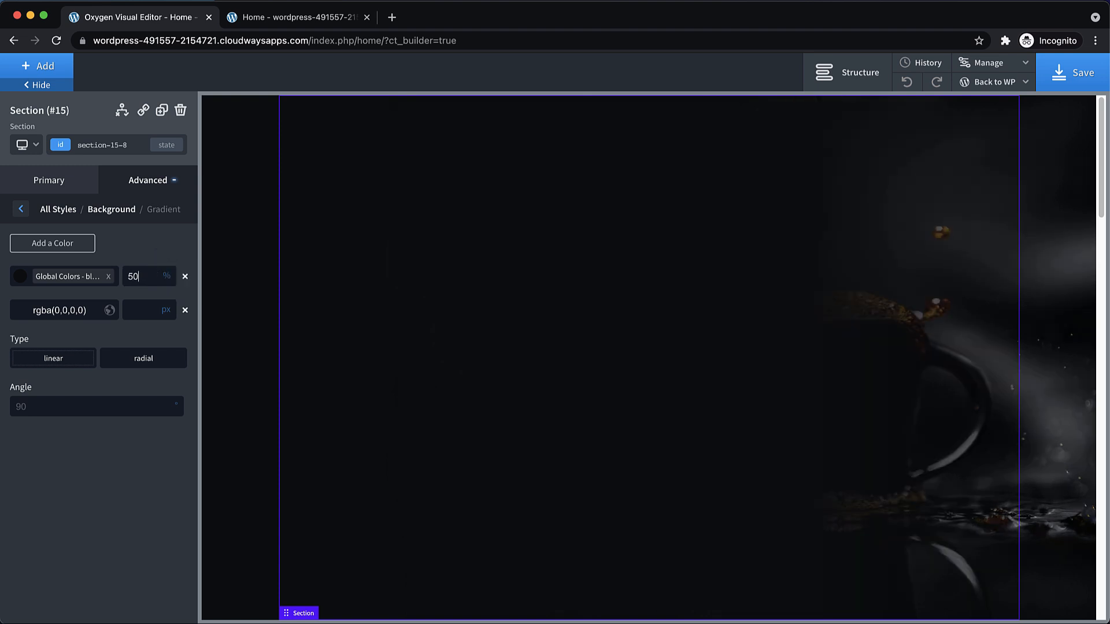
key(BackSpace)
key(BackSpace)
text(-13)
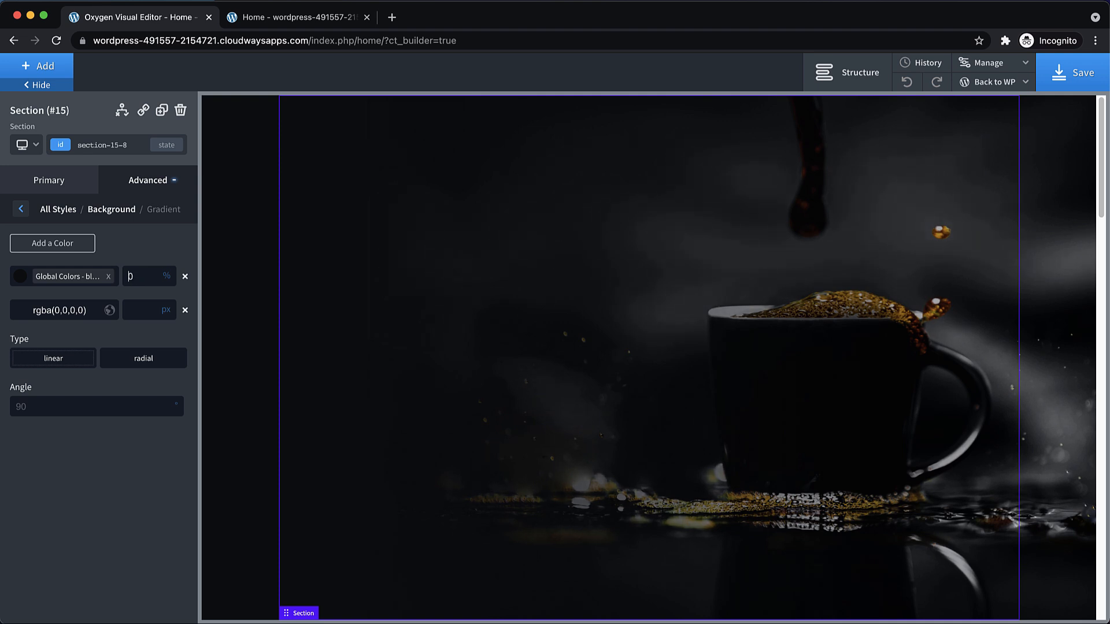
Step: Save the page and reload the live Home page to check the gradient over the coffee image
click(1078, 82)
click(298, 18)
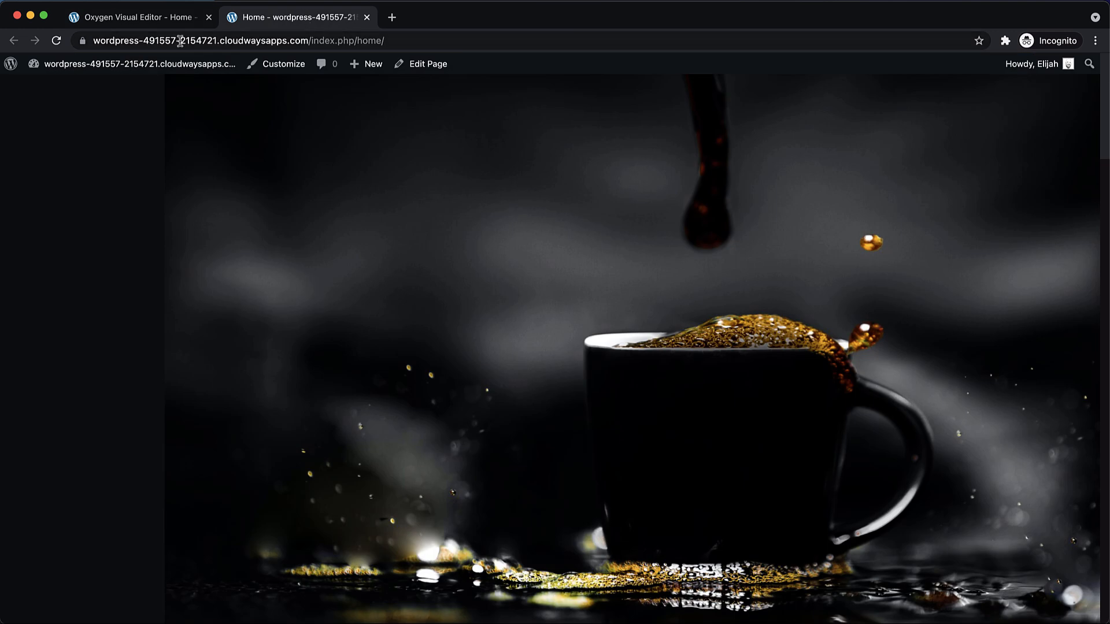
click(57, 41)
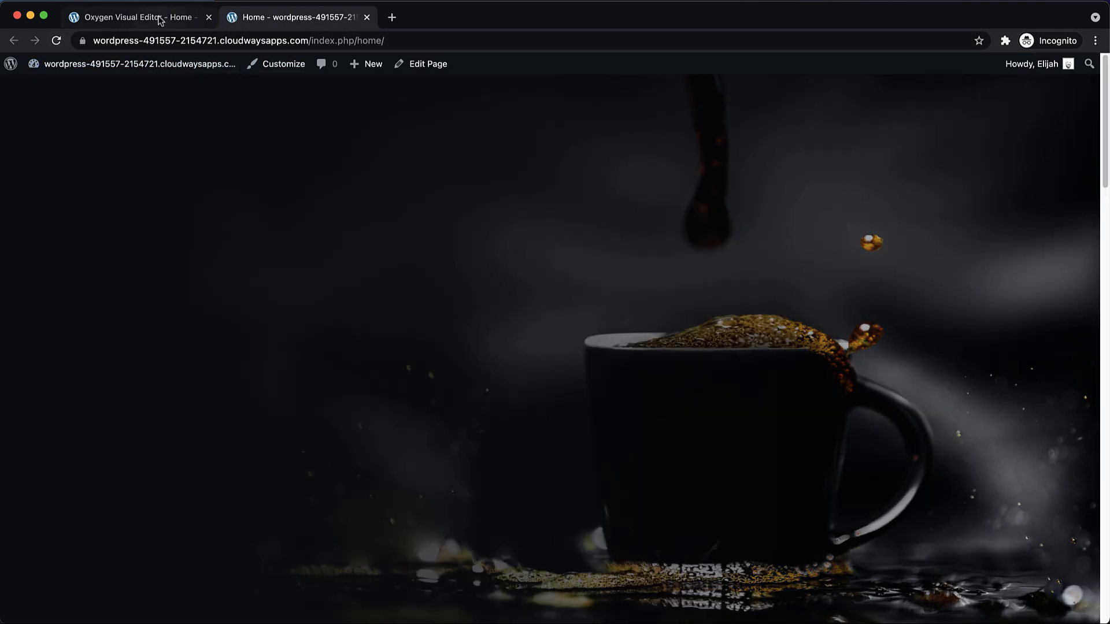
Step: Return to the Oxygen editor and hide the element settings to view the section at full width
click(162, 18)
click(38, 85)
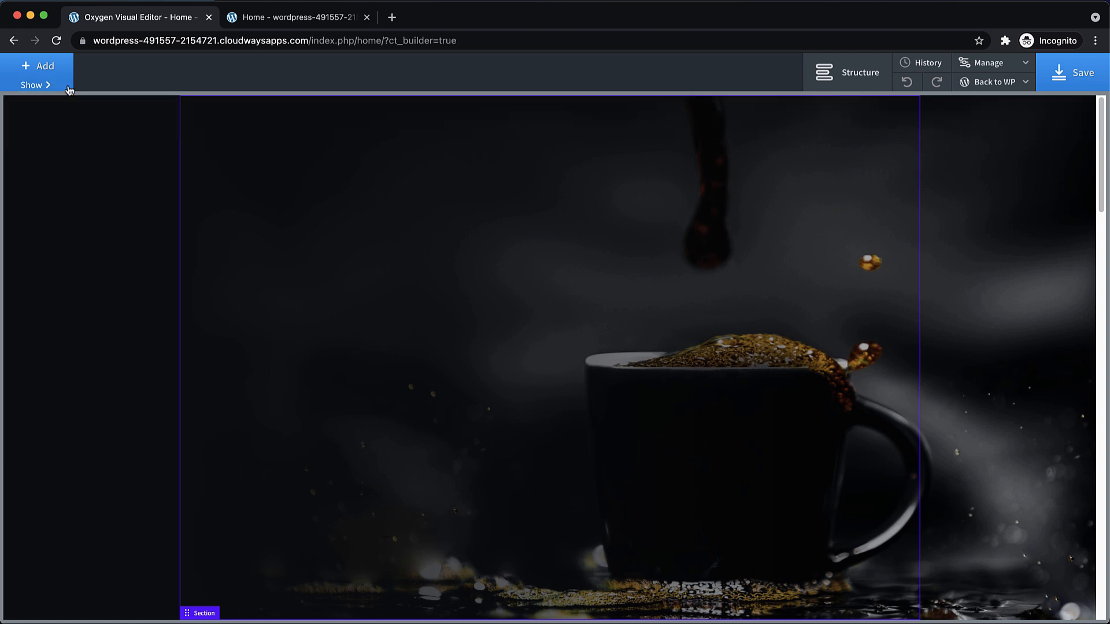
Step: Compare the live Home page with the editor's full-width view of the coffee section
click(280, 18)
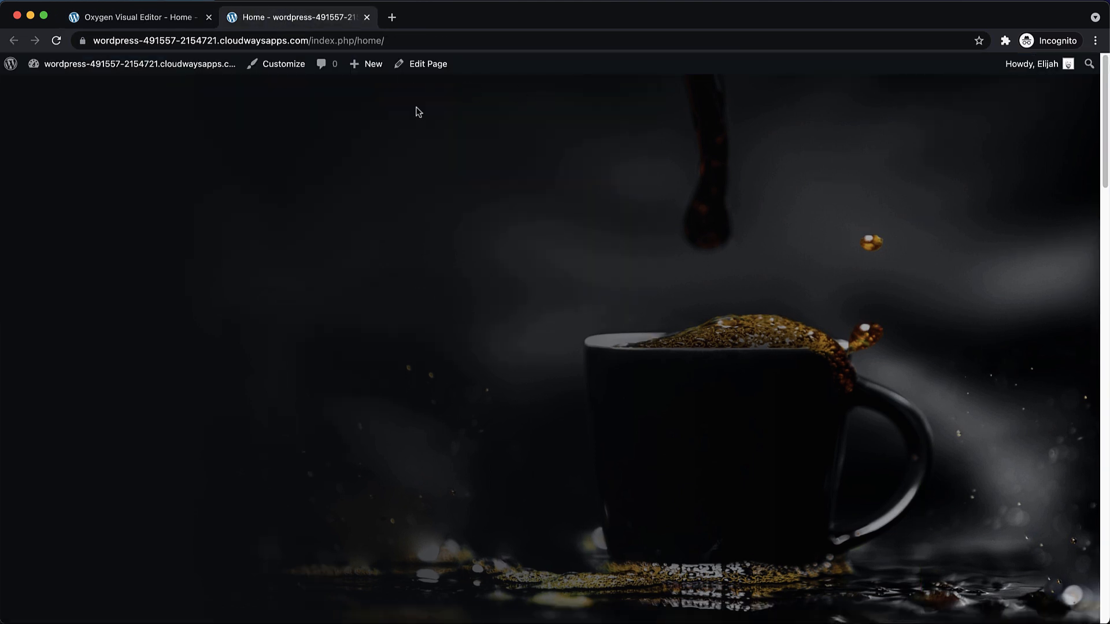
click(171, 18)
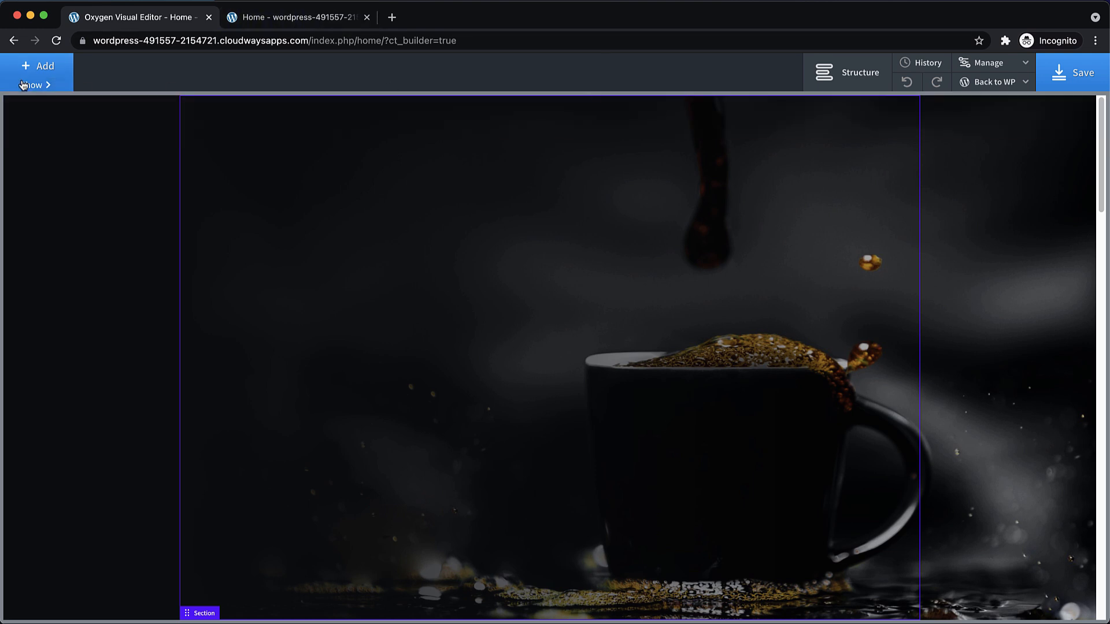
click(284, 26)
click(118, 19)
Step: Show the element settings again, add a heading to the hero section and give it the class cfe-typo--white
click(65, 85)
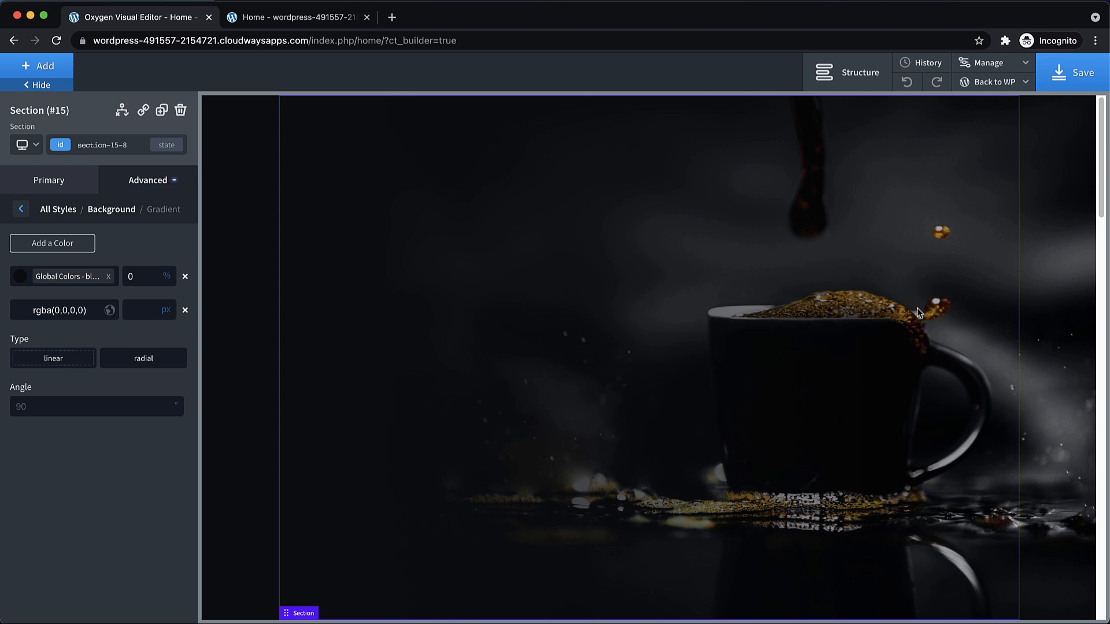
click(46, 70)
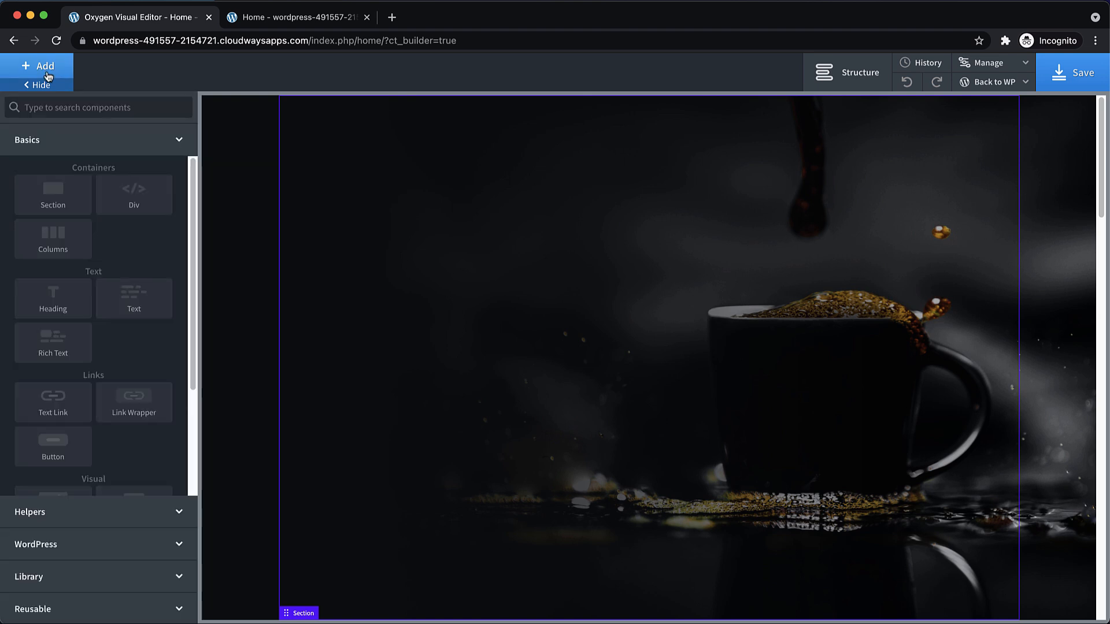
click(59, 302)
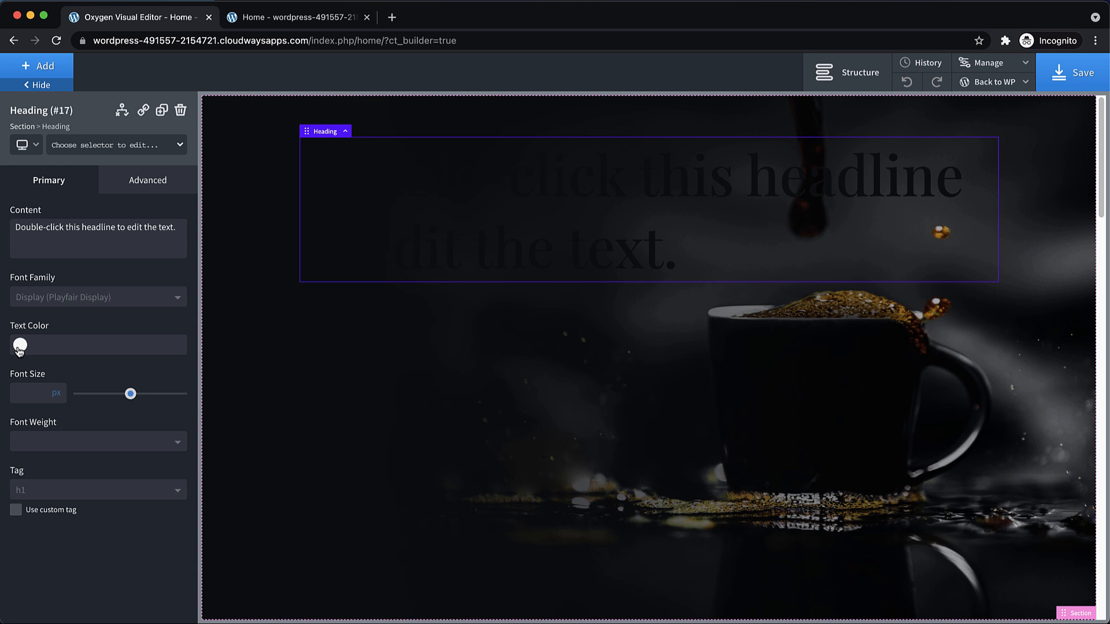
click(84, 152)
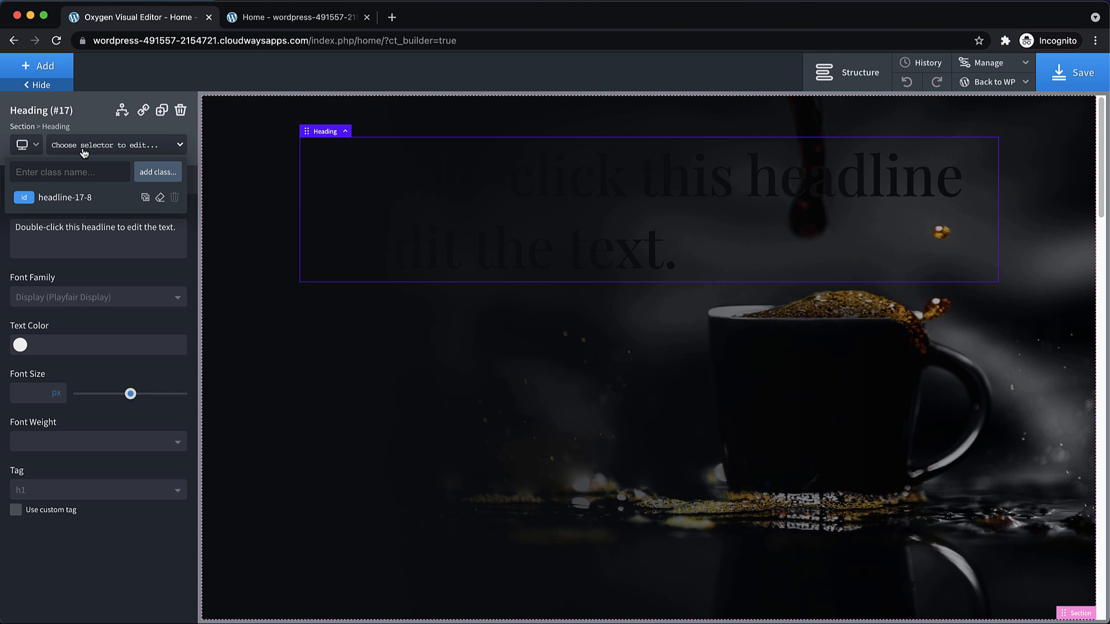
text(cfe-typo--white)
key(Return)
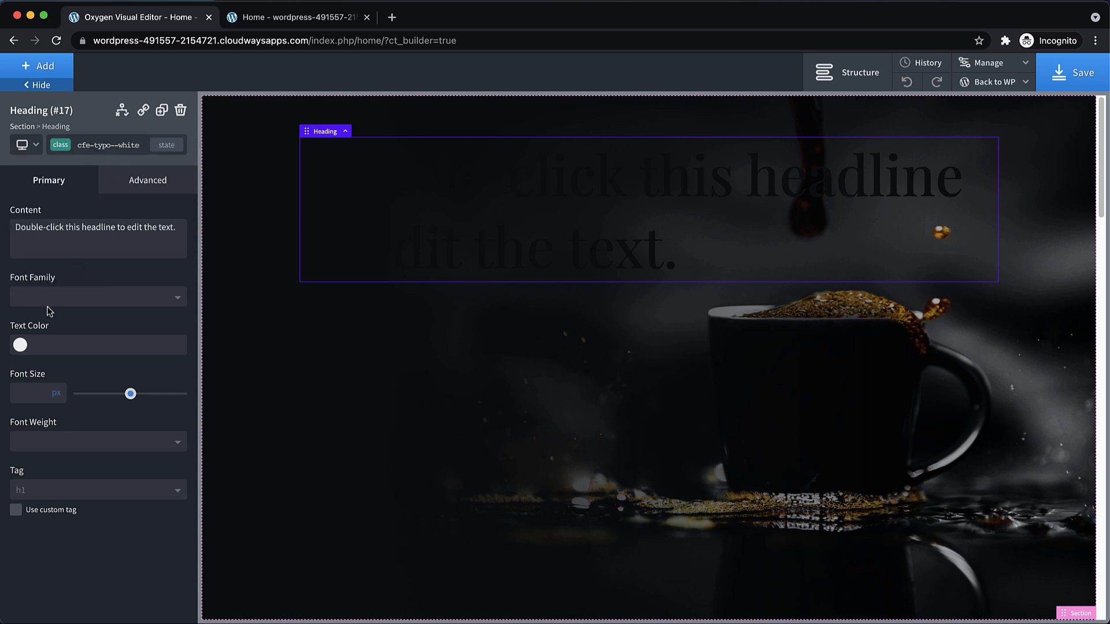
Step: Set the text color of the cfe-typo--white class to the global color almostwhite
click(21, 345)
click(58, 511)
click(72, 511)
click(58, 511)
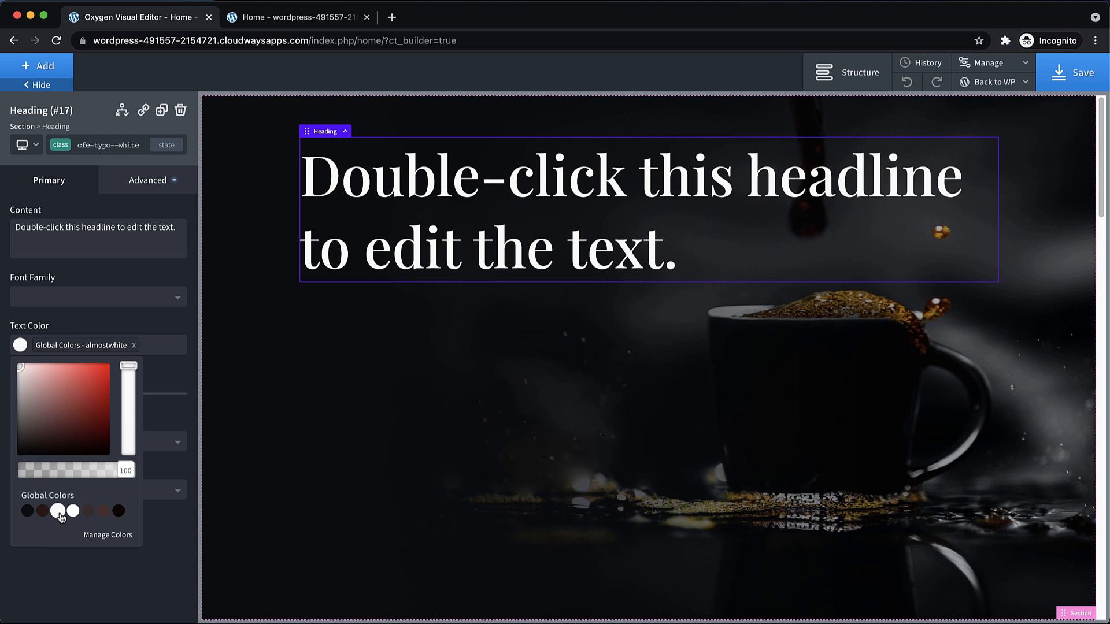
Step: Replace the heading's placeholder with "Coffee." and "Done well." on two separate lines
double_click(561, 166)
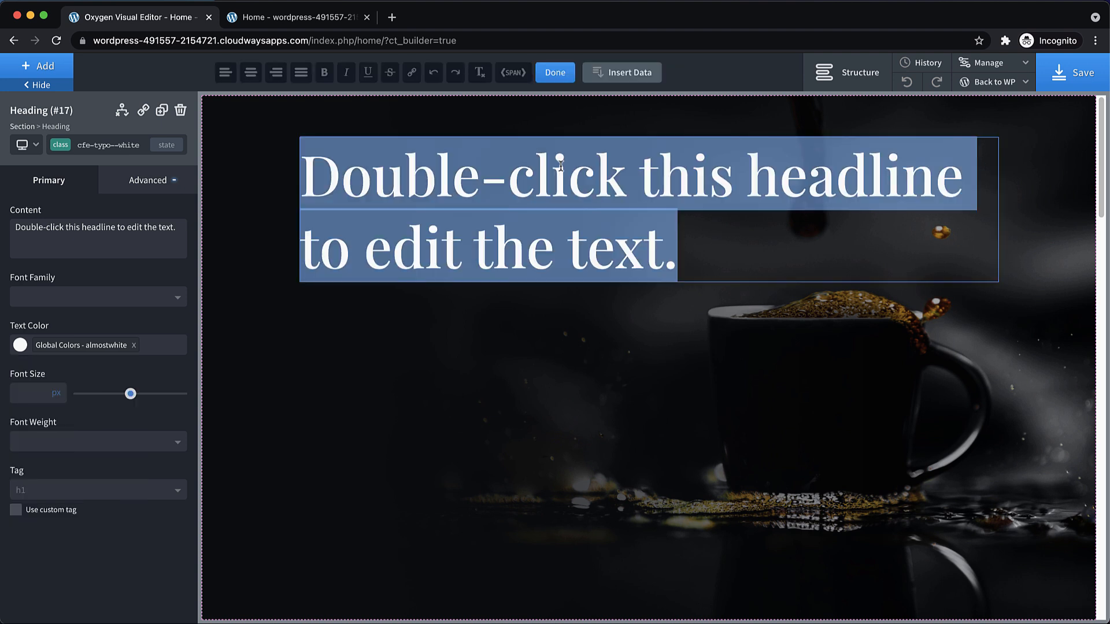
text(Coffee.)
key(Return)
text(D)
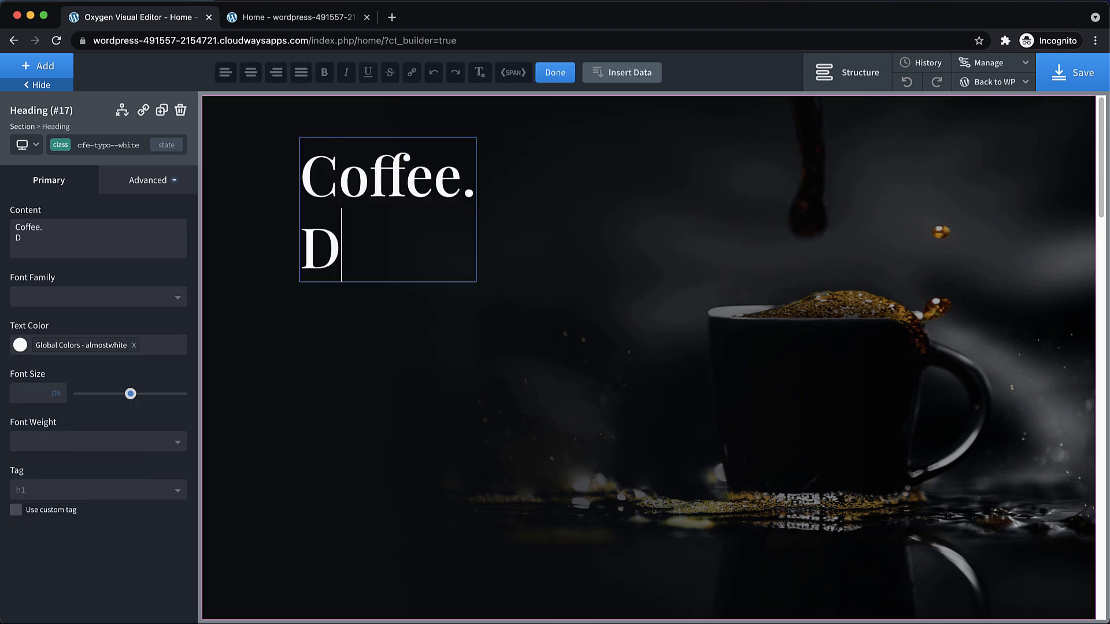
text(one well.)
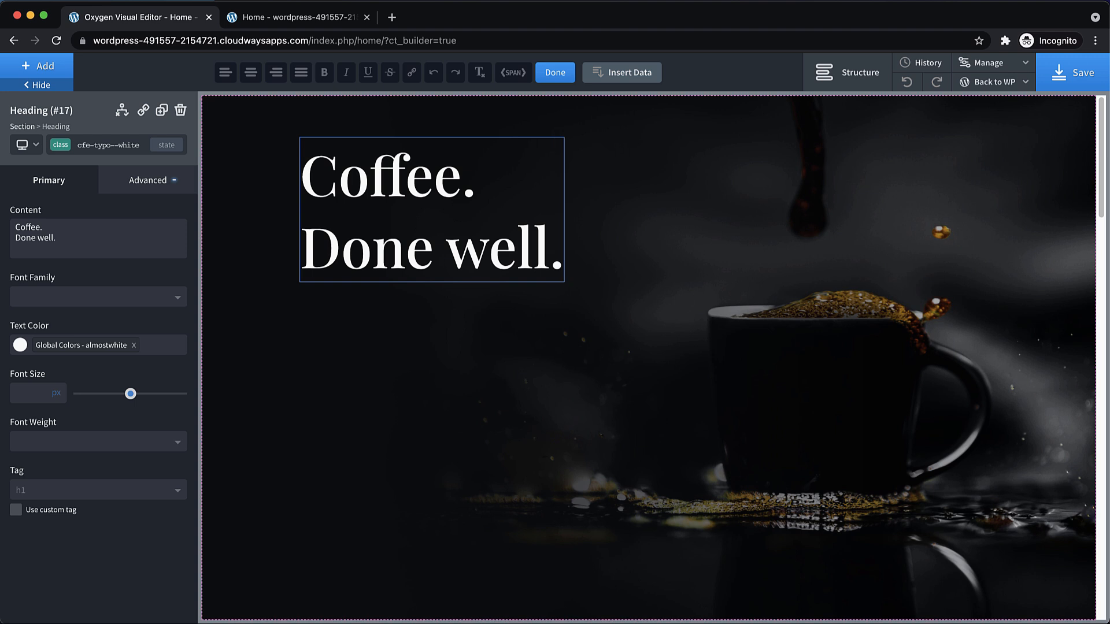
click(640, 196)
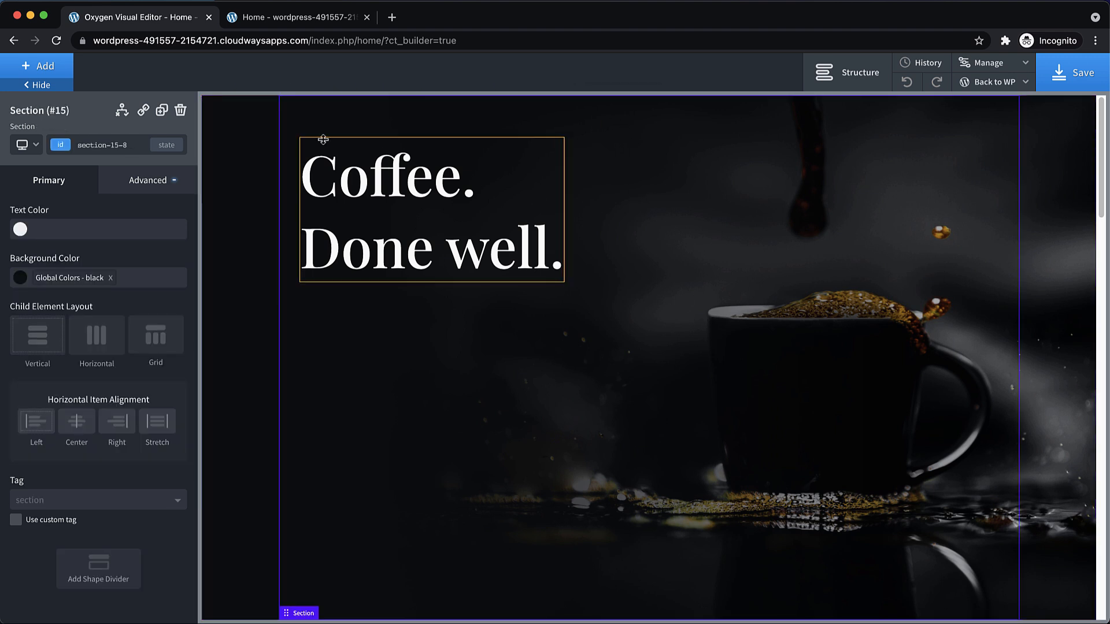
Step: Add a text element below the heading and assign it the existing class cfe-typo--white
click(41, 69)
click(141, 296)
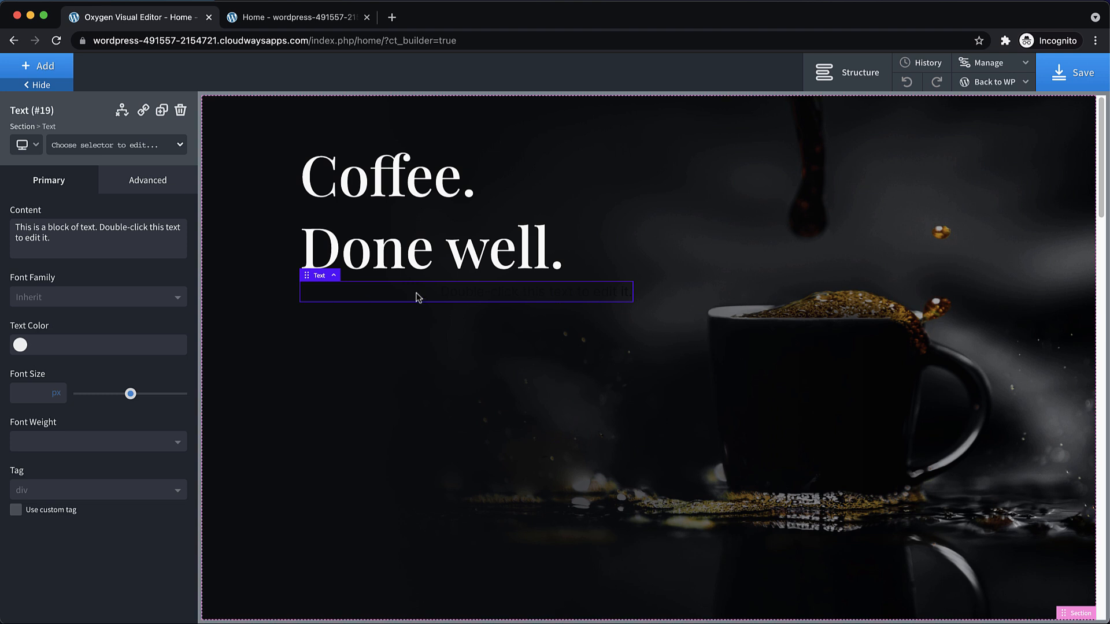
click(78, 149)
text(white)
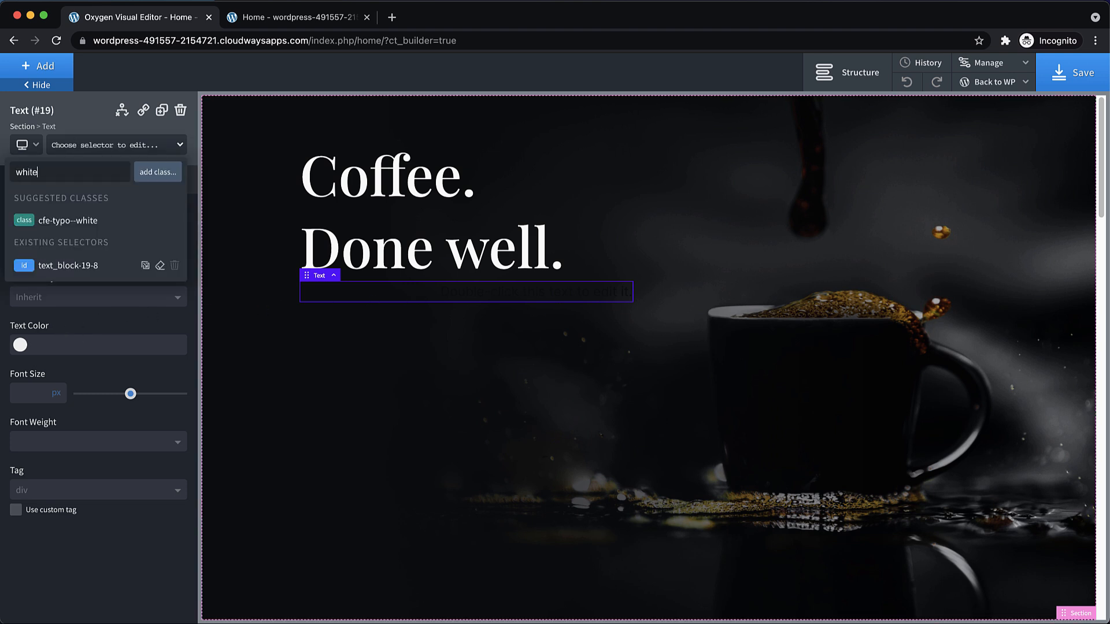
click(44, 221)
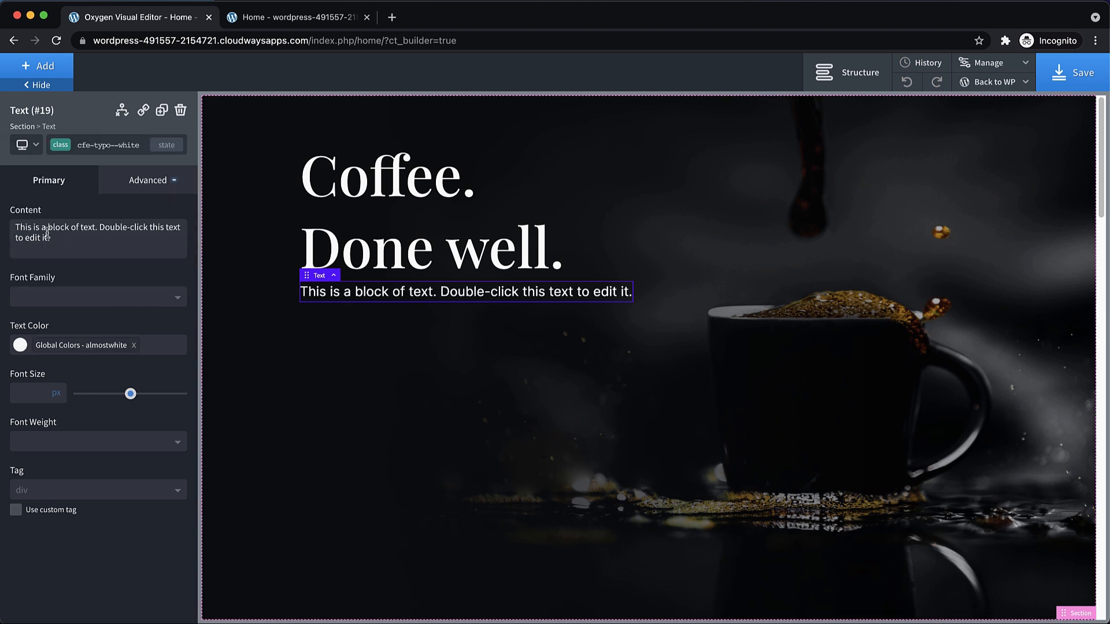
Step: Replace the text block's placeholder with a lorem ipsum paragraph using the lipsum1 text snippet
double_click(443, 290)
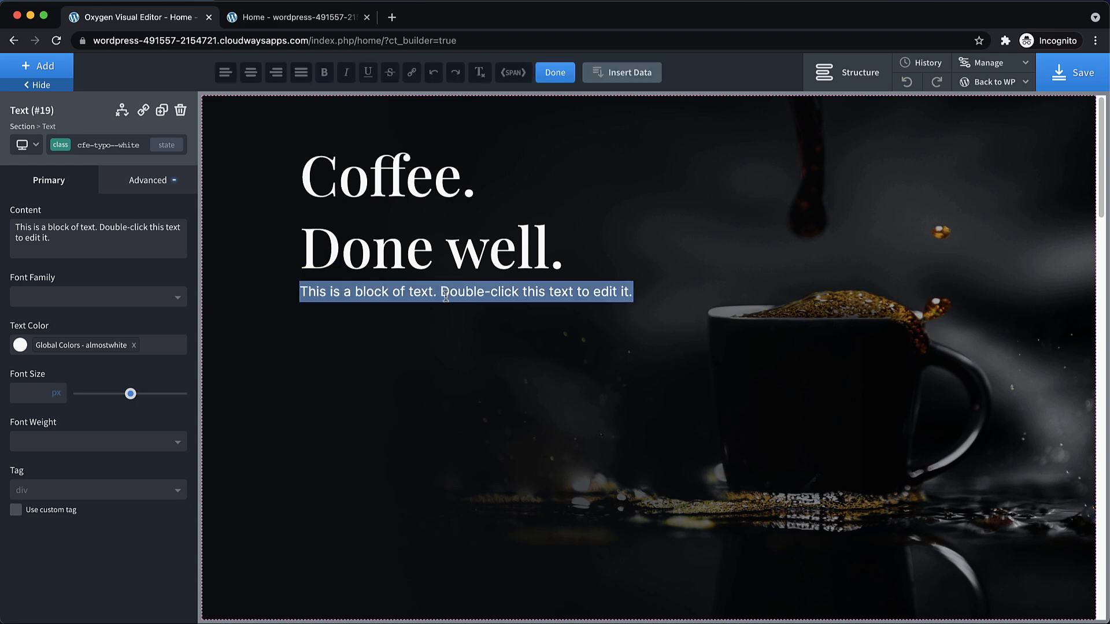
text(lipsum1)
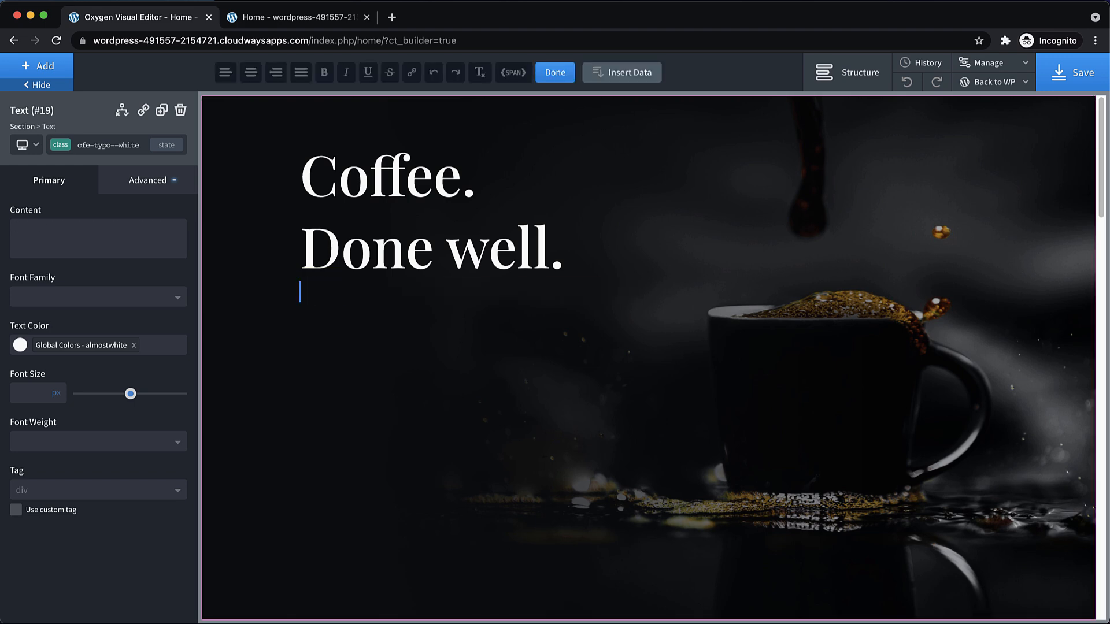
click(560, 444)
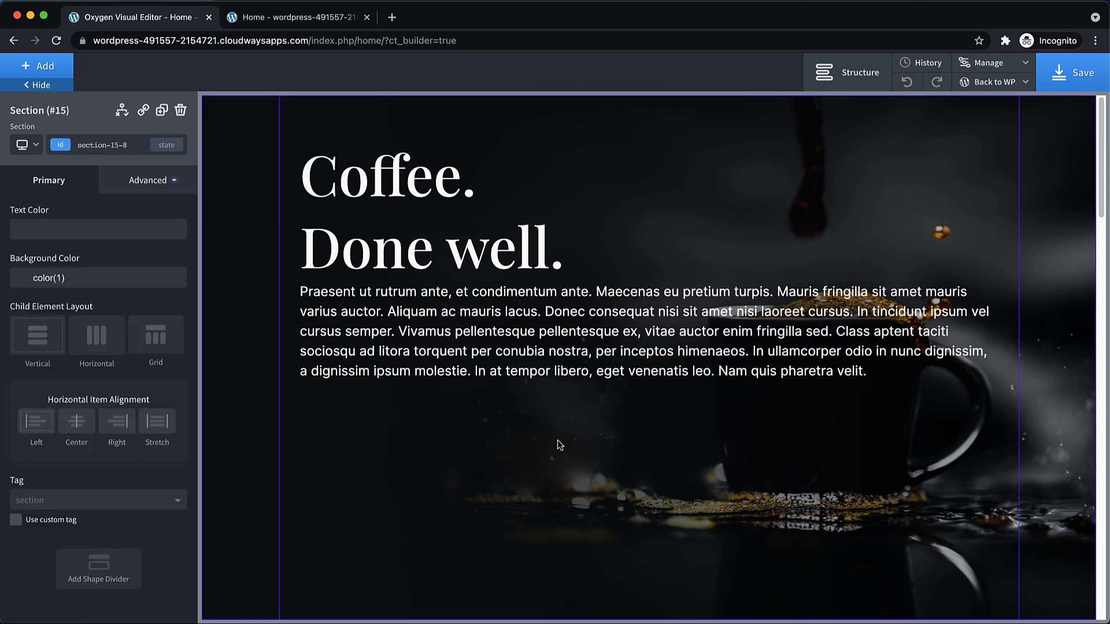
Step: Lock the selector styles of the text block's cfe-typo--white class
click(612, 309)
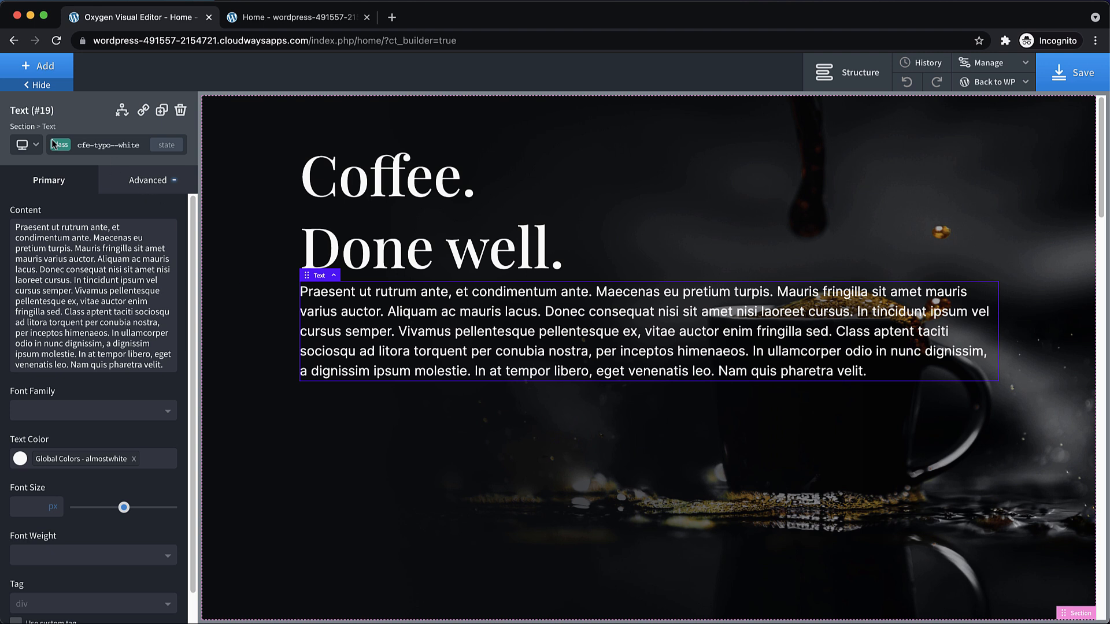
click(132, 179)
click(15, 518)
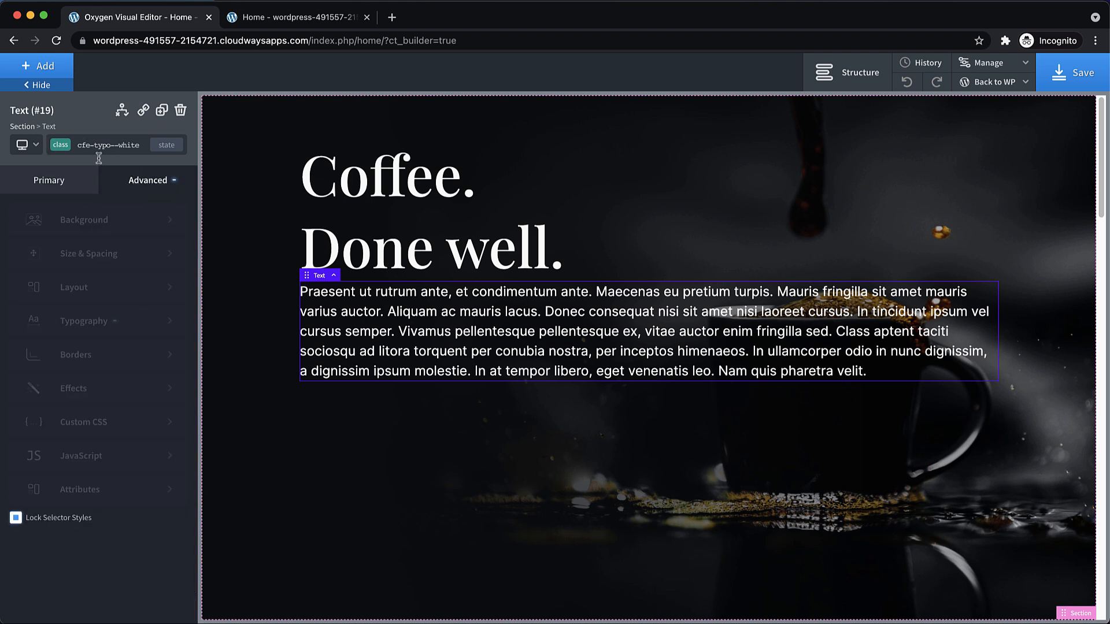
Step: Switch to the text block's own ID selector and set its width to 50%
click(63, 181)
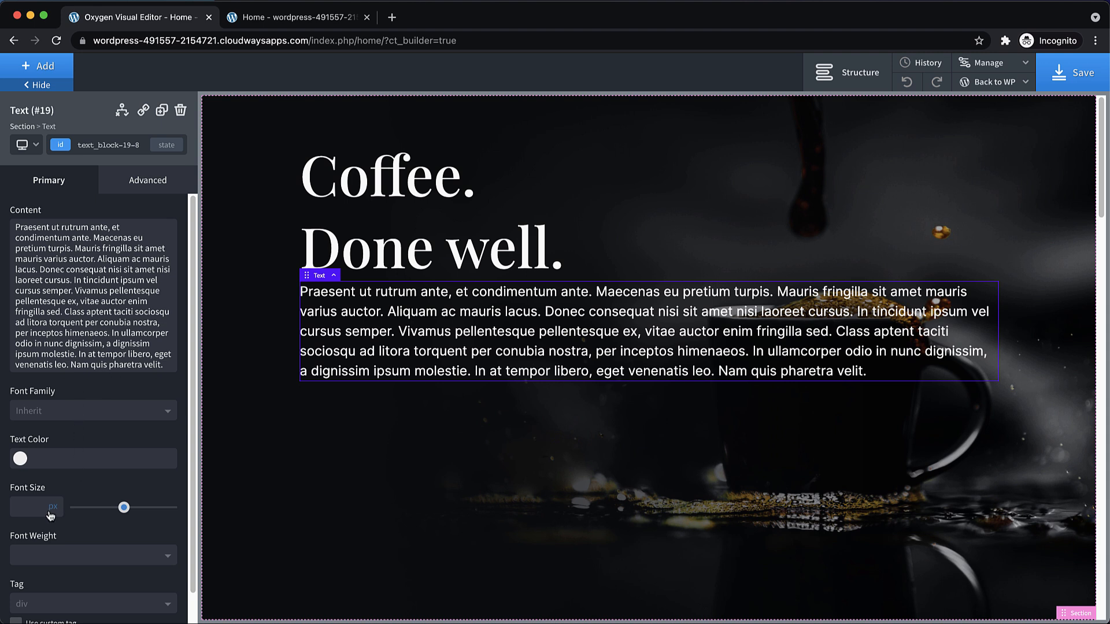
click(144, 184)
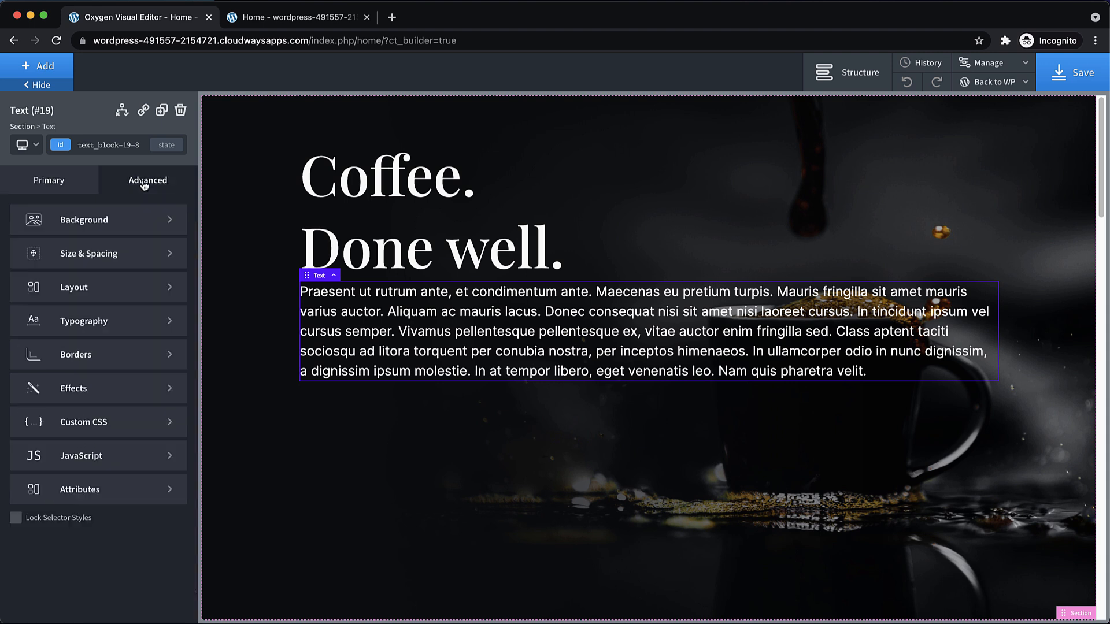
click(113, 253)
click(56, 358)
click(61, 360)
click(31, 356)
text(50)
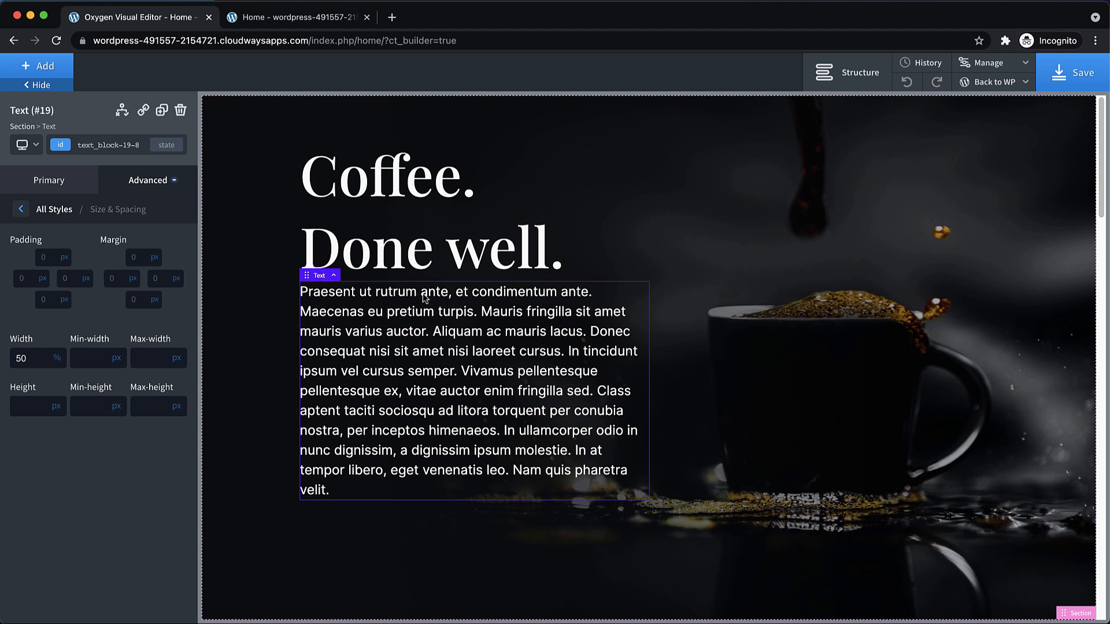
Step: Add the class cfe-bottom-small to the "Coffee. Done well." heading
click(410, 250)
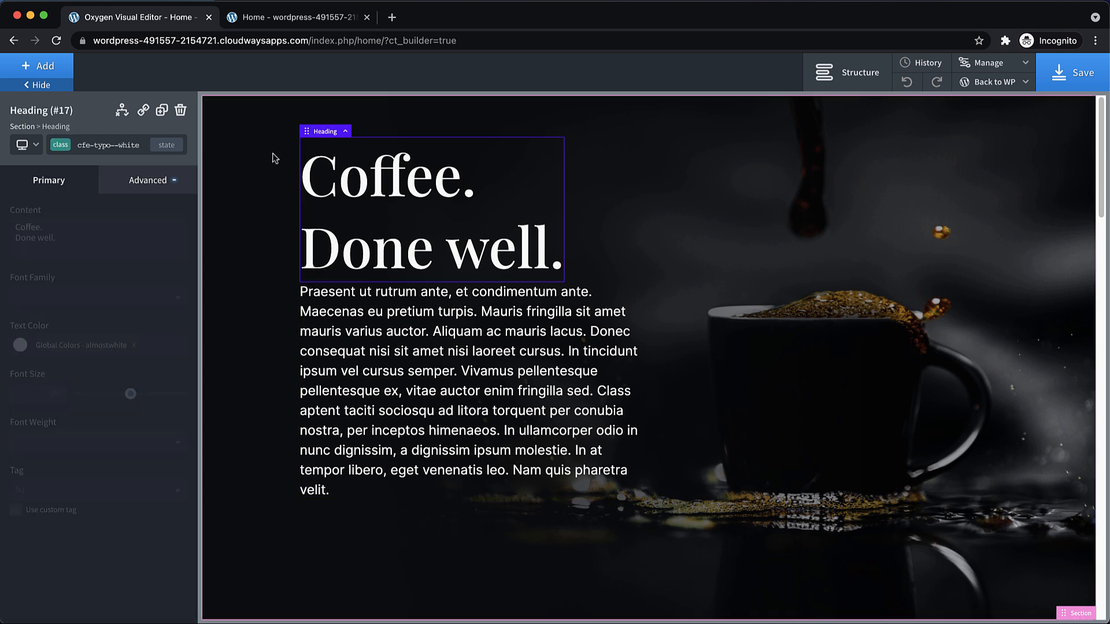
click(60, 149)
click(54, 196)
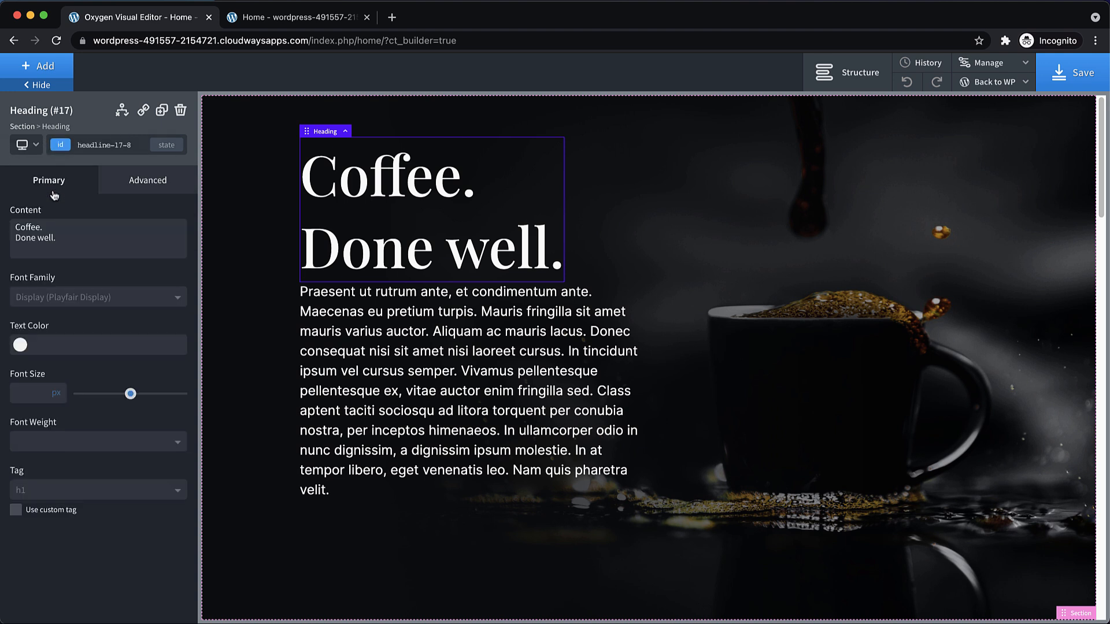
click(99, 146)
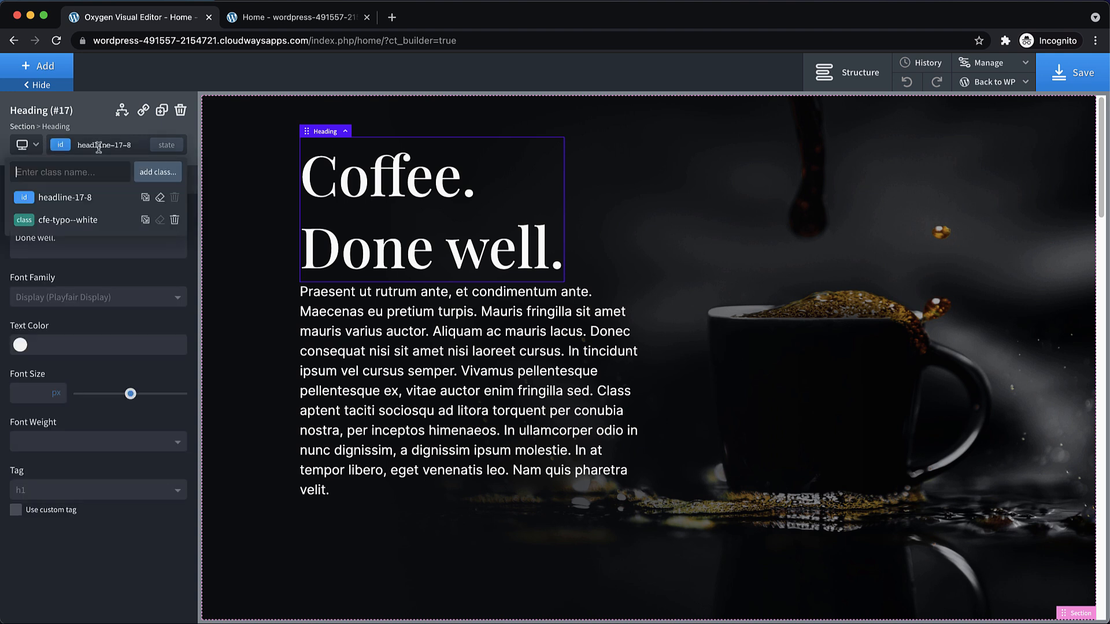
text(cfe-bottom-small)
key(Return)
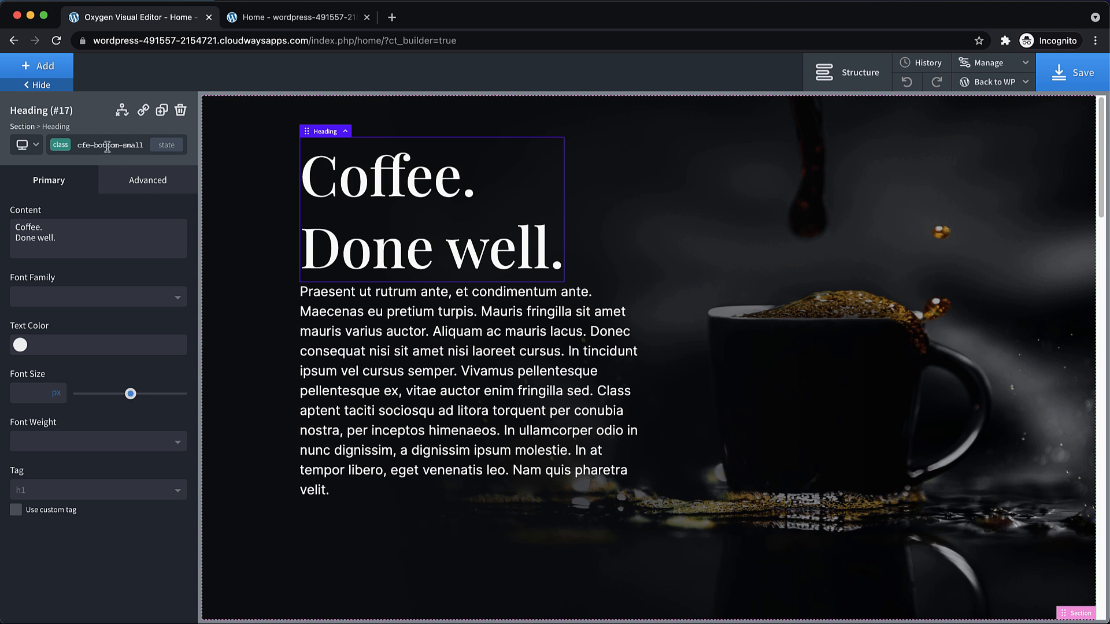
Step: Set the bottom margin of the cfe-bottom-small class to 16 px
click(129, 183)
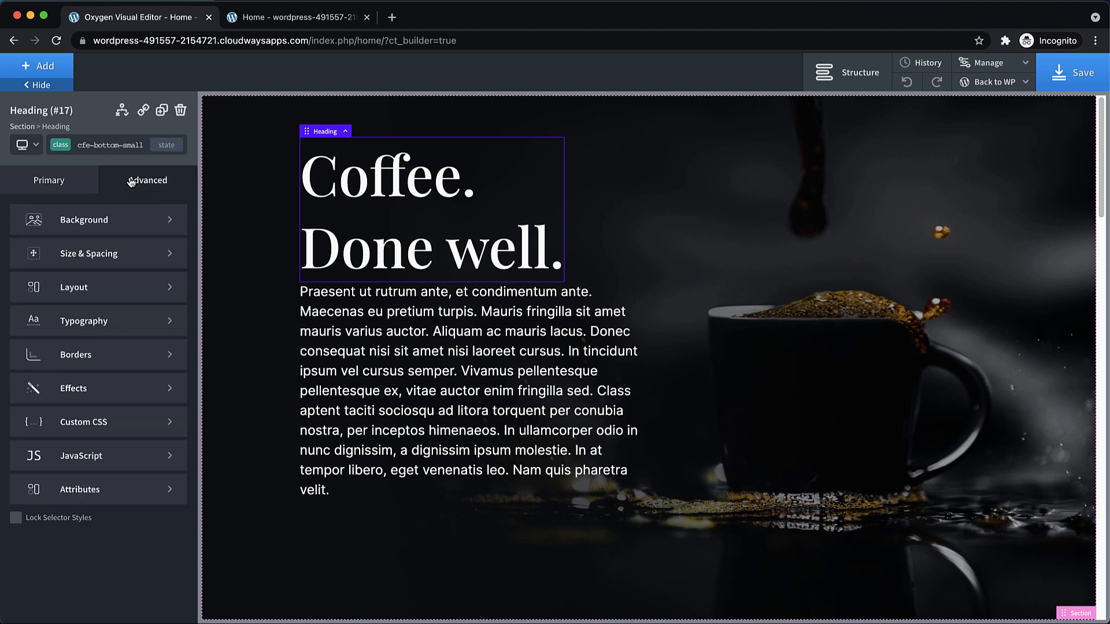
click(119, 252)
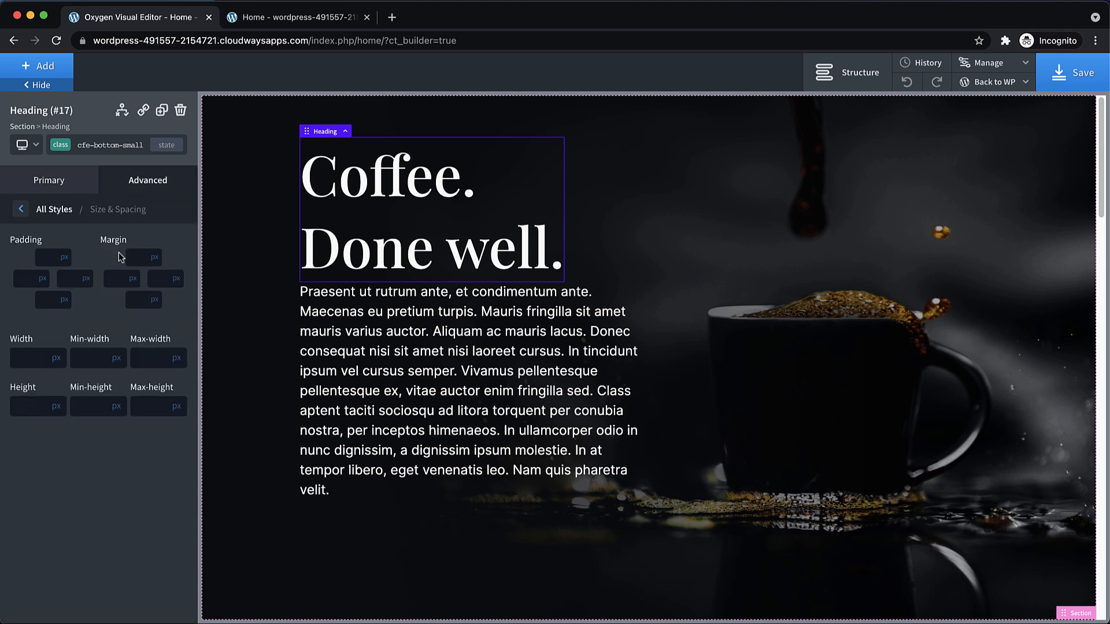
click(154, 305)
click(126, 304)
text(18)
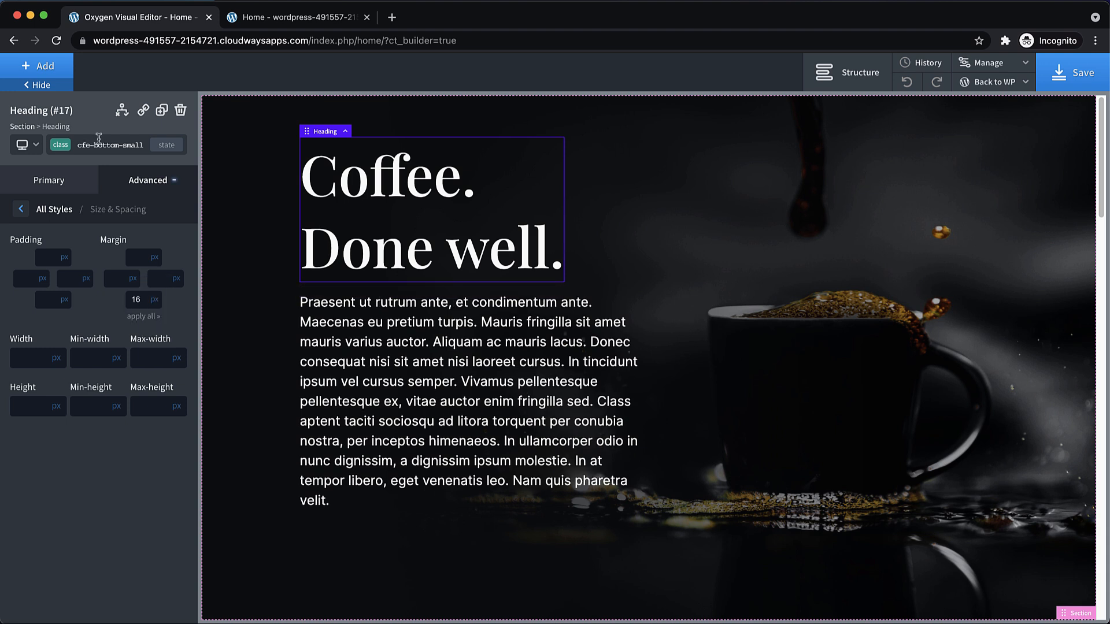
Step: Add the class cfe-bottom-medium to the heading and set its bottom margin to 32 px
click(98, 144)
text(cfe-bo)
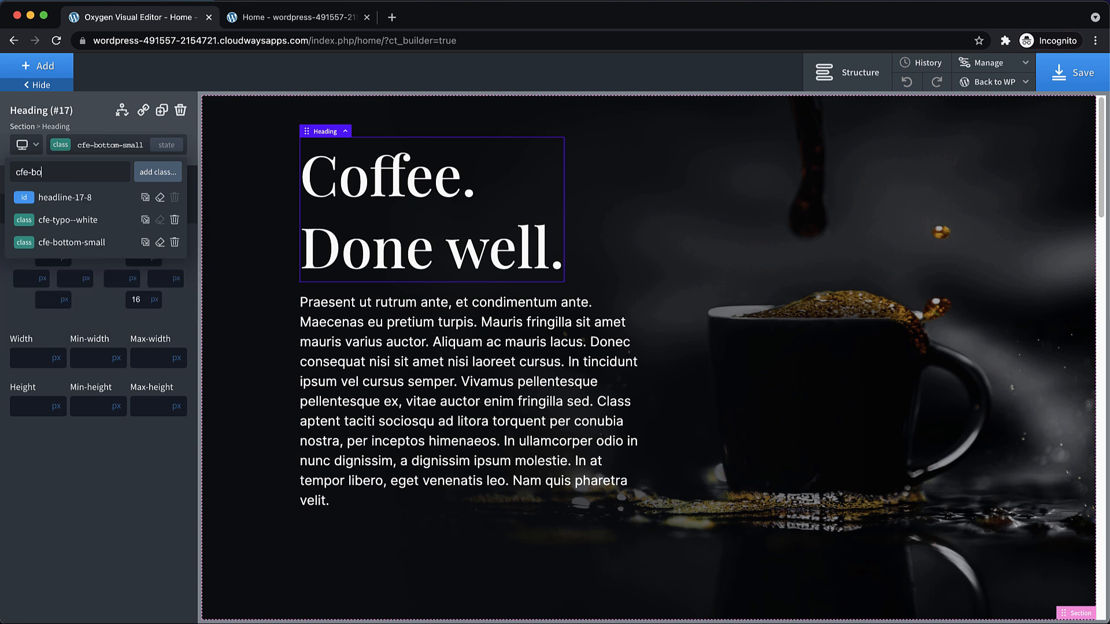
key(Return)
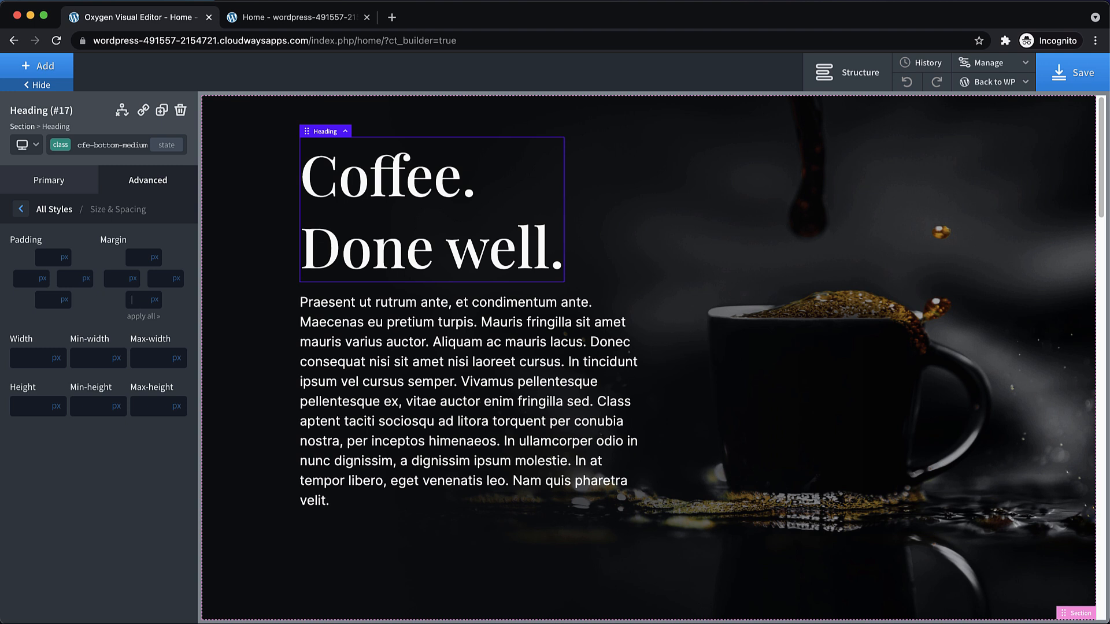
click(135, 299)
text(32)
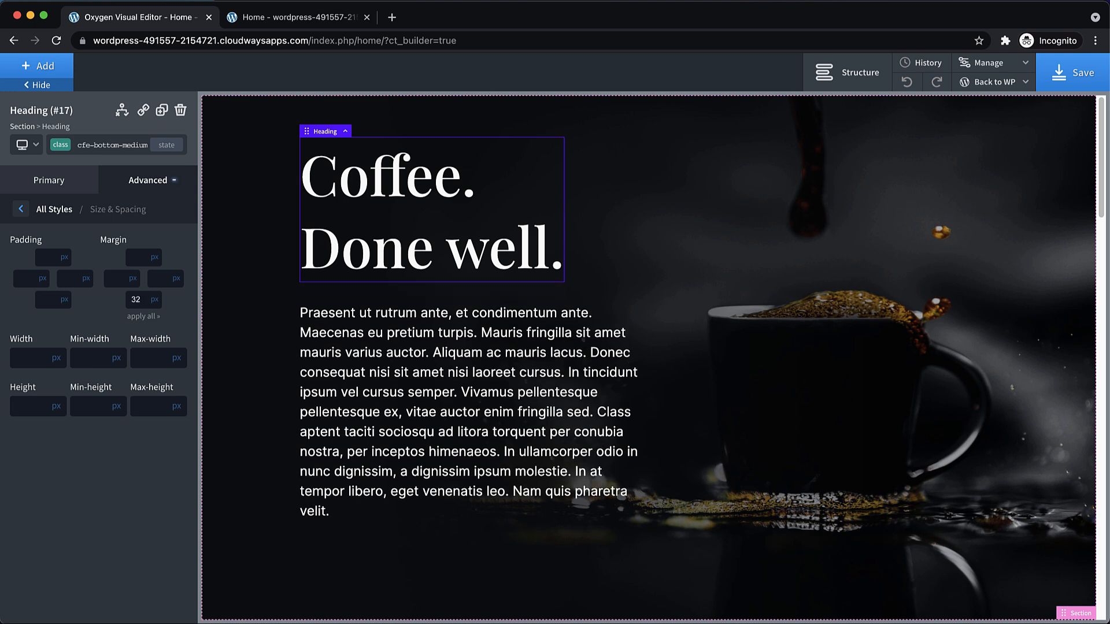
Step: Add the class cfe-bottom-large to the heading and set its bottom margin to 64 px
click(113, 145)
text(cfe)
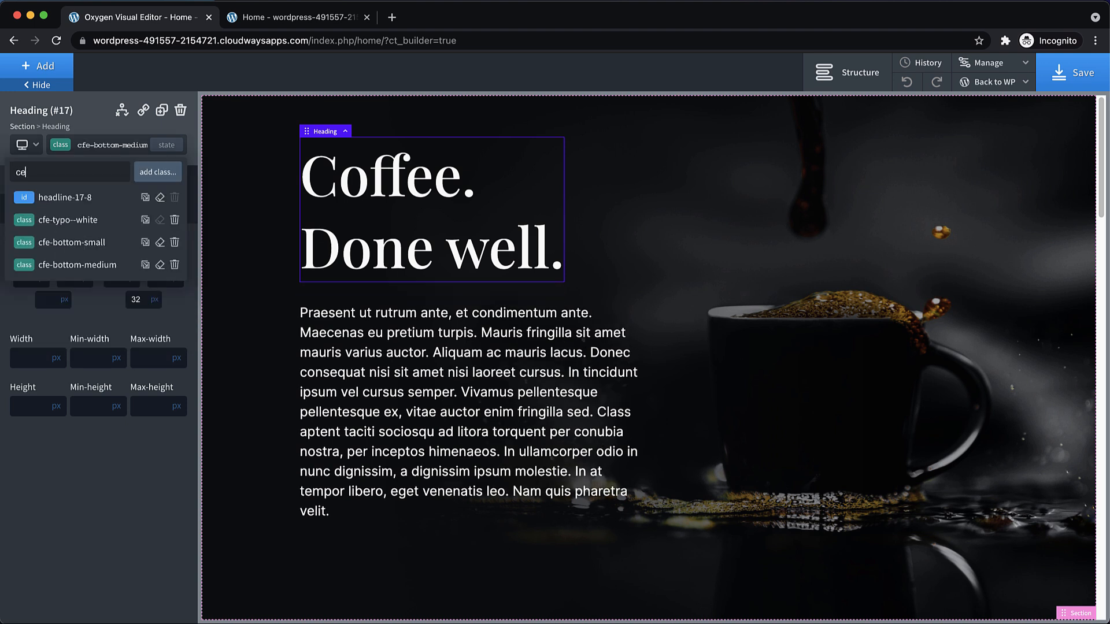
text(-bottom-large)
key(Return)
click(139, 297)
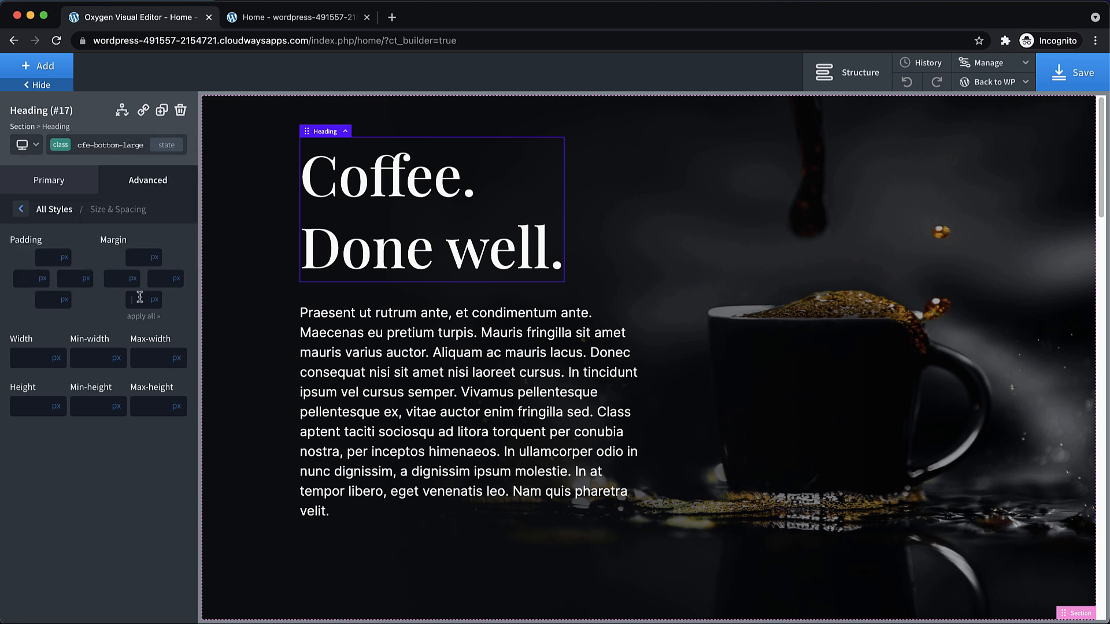
text(64)
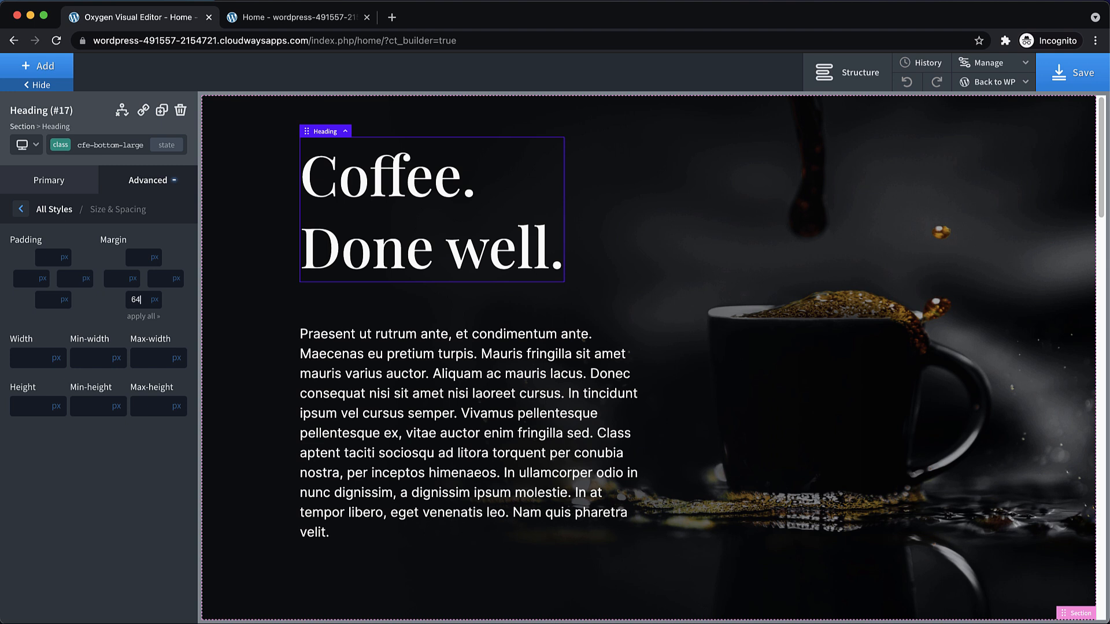
Step: Add the class cfe-bottom-huge to the heading and set its bottom margin to 128 px
click(115, 149)
text(cfe-bottom-huge)
key(Return)
click(141, 303)
text(128)
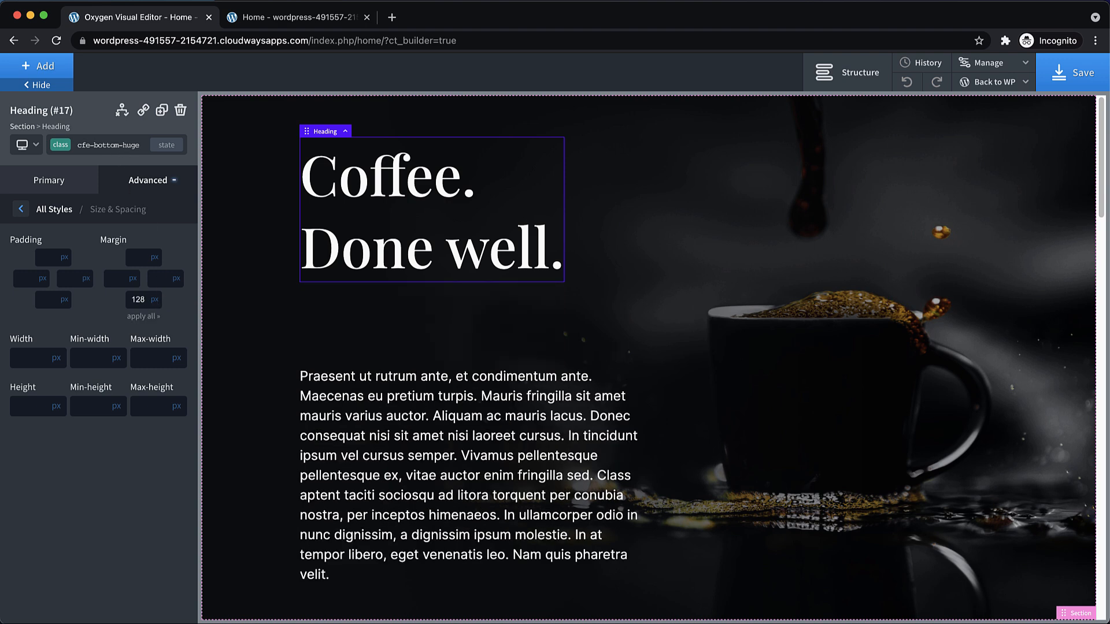
Step: Lock the selector styles of cfe-bottom-huge and remove that class from the heading
click(116, 145)
click(116, 144)
click(147, 180)
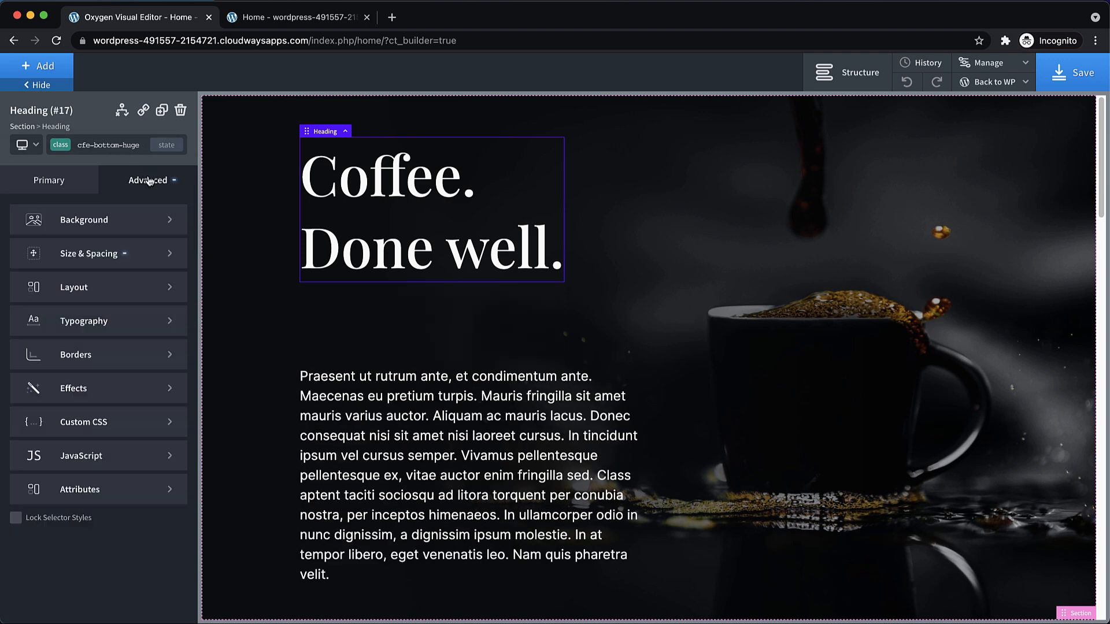
click(16, 517)
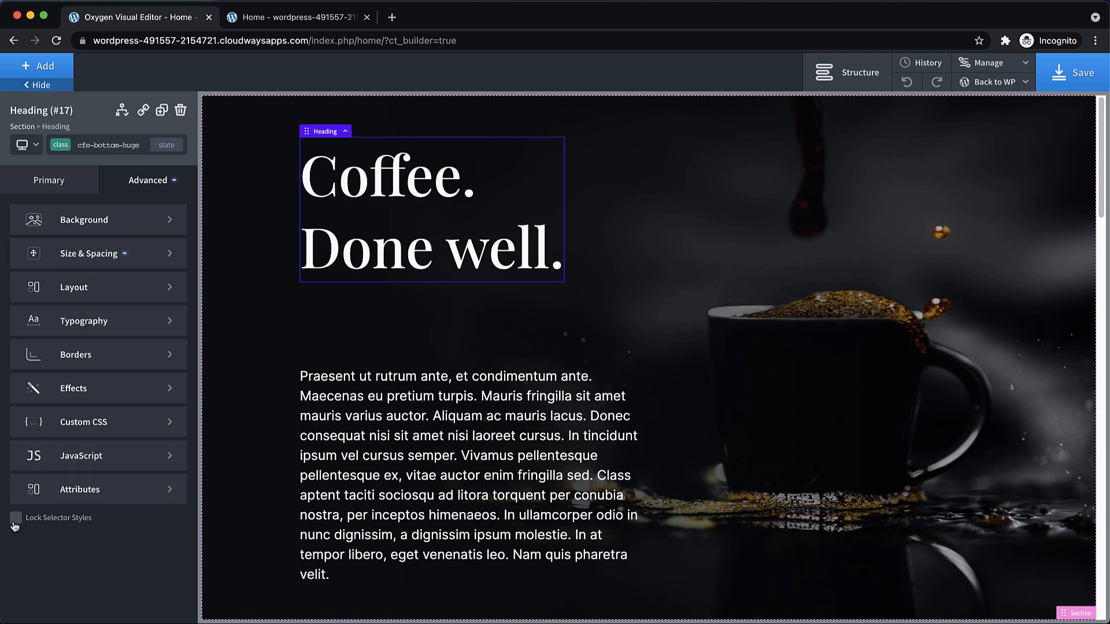
click(95, 145)
click(175, 309)
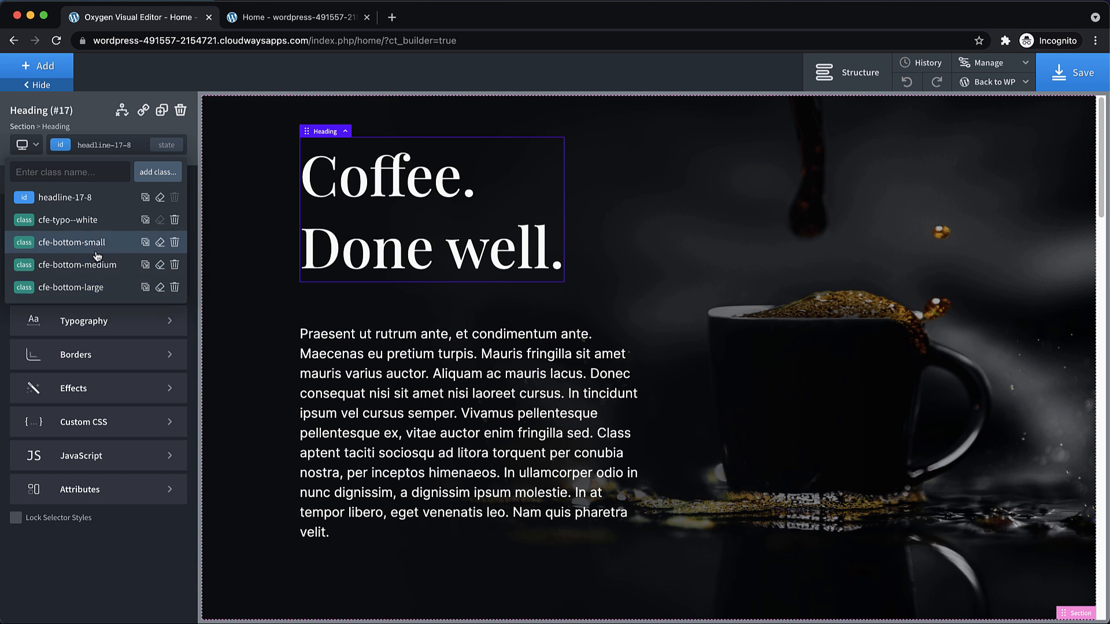
Step: Lock the selector styles of the cfe-bottom-large and cfe-bottom-medium classes
click(90, 289)
click(16, 518)
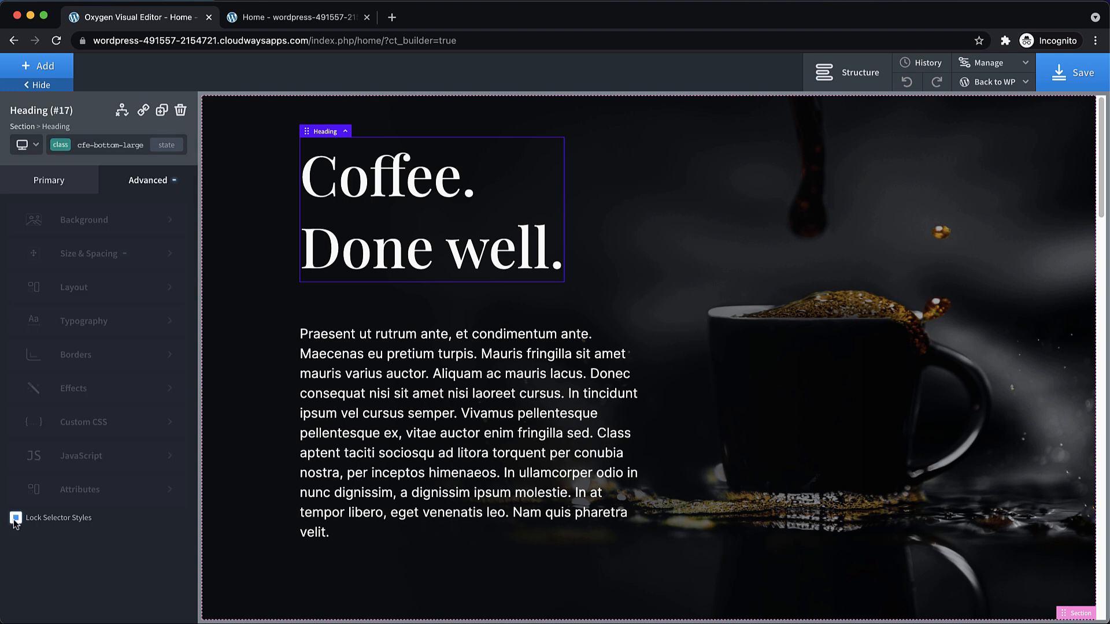
click(86, 145)
click(99, 267)
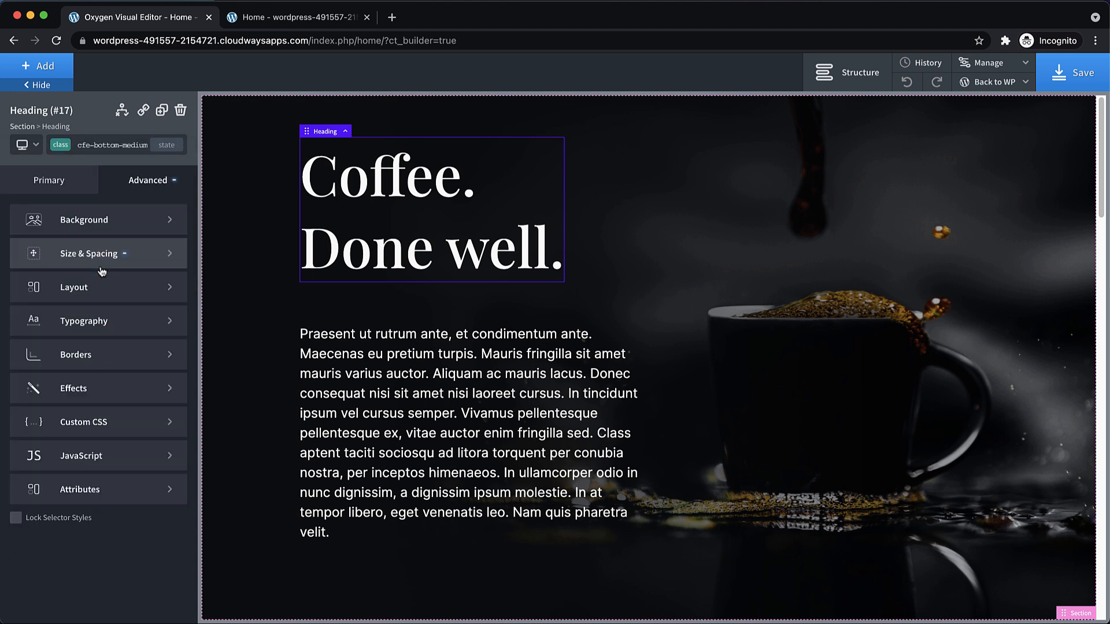
click(16, 517)
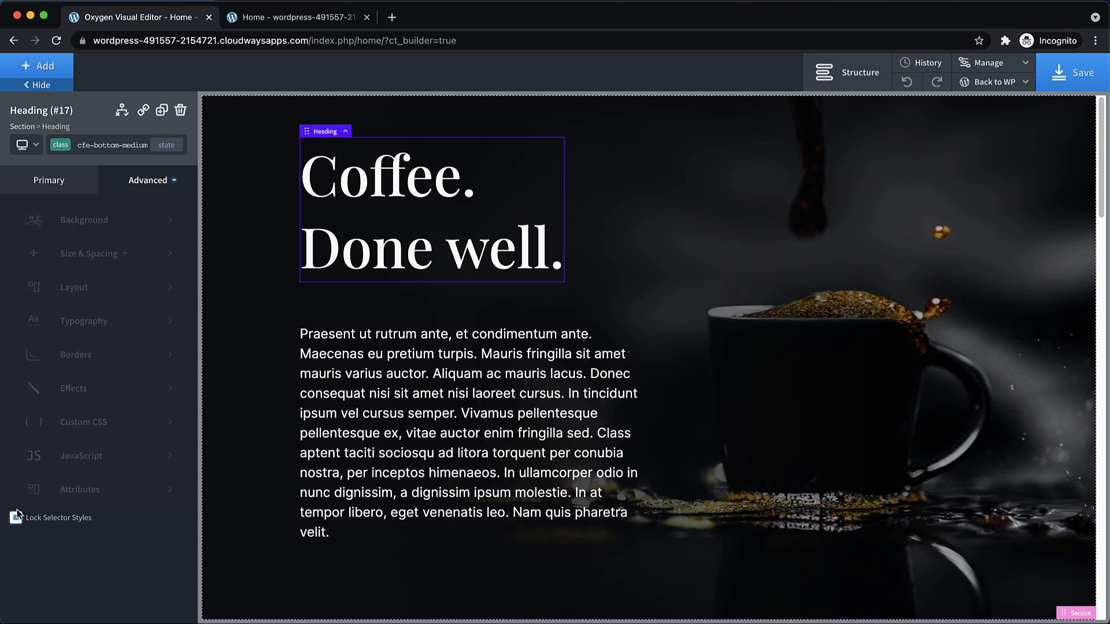
Step: Lock the selector styles of cfe-bottom-small and return to the heading's own ID selector
click(98, 149)
click(81, 195)
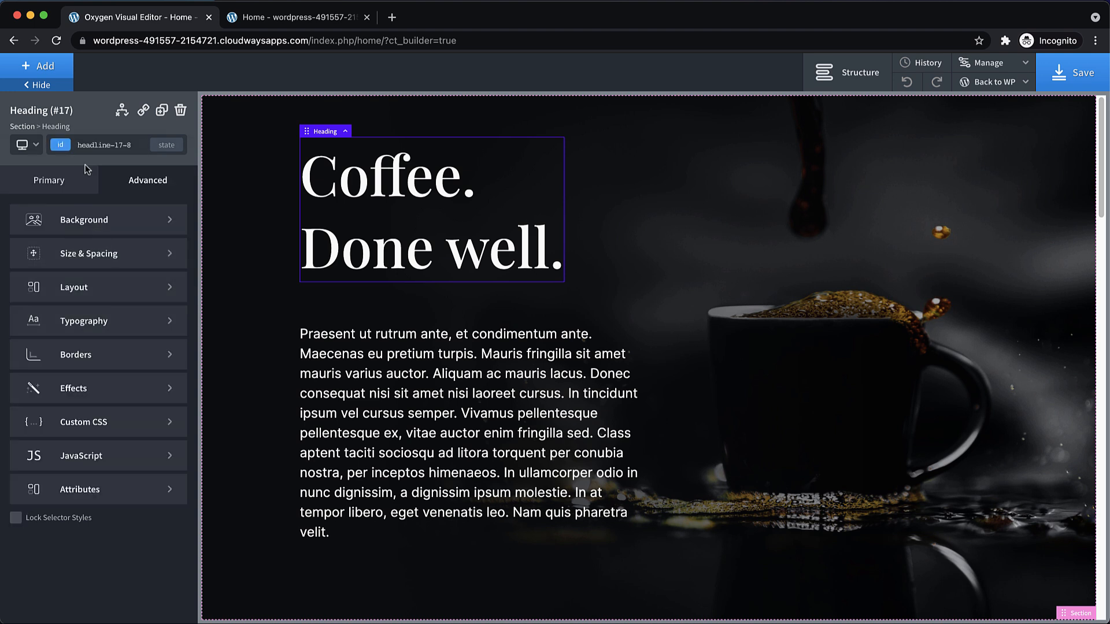
click(97, 146)
click(100, 243)
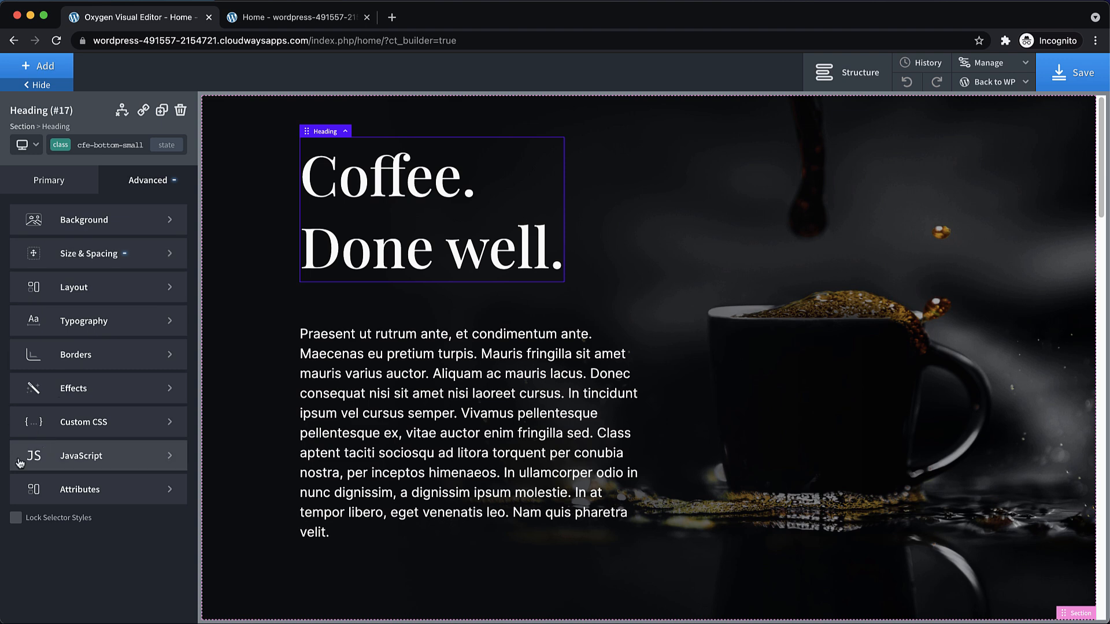
click(16, 519)
click(124, 146)
click(81, 197)
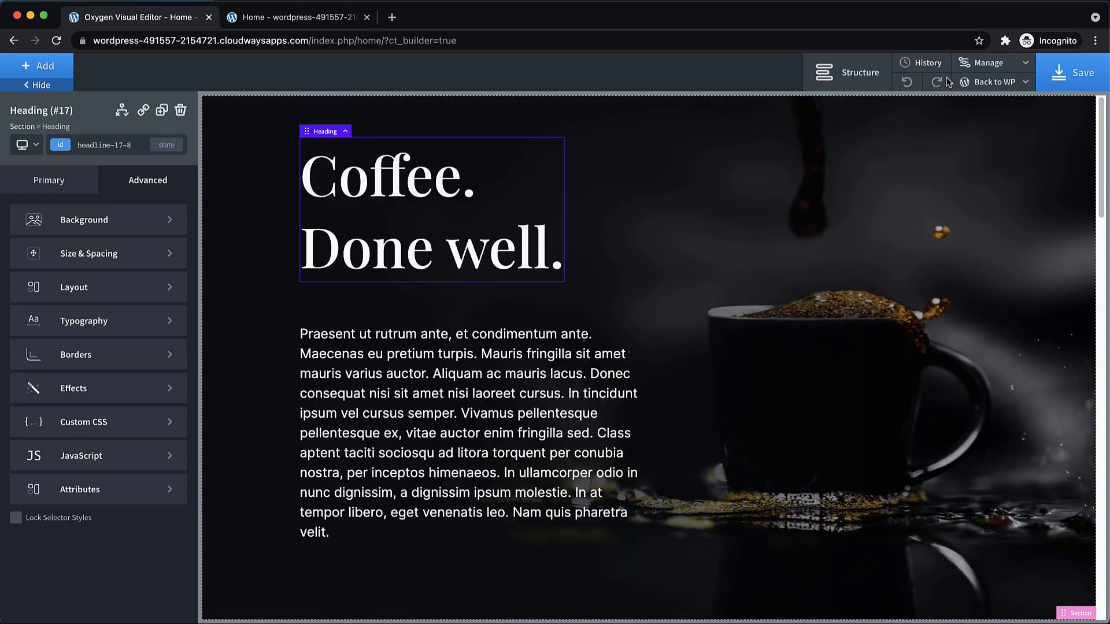
Step: Review the classes in the enabled Uncategorized selector folder and save the page
click(986, 62)
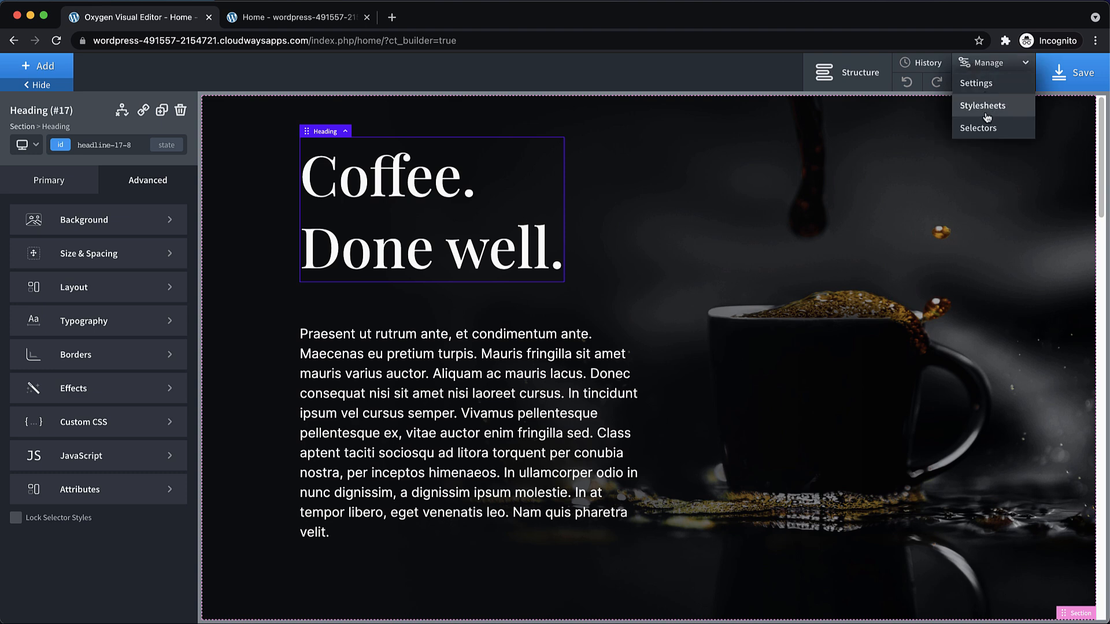
click(980, 127)
click(921, 190)
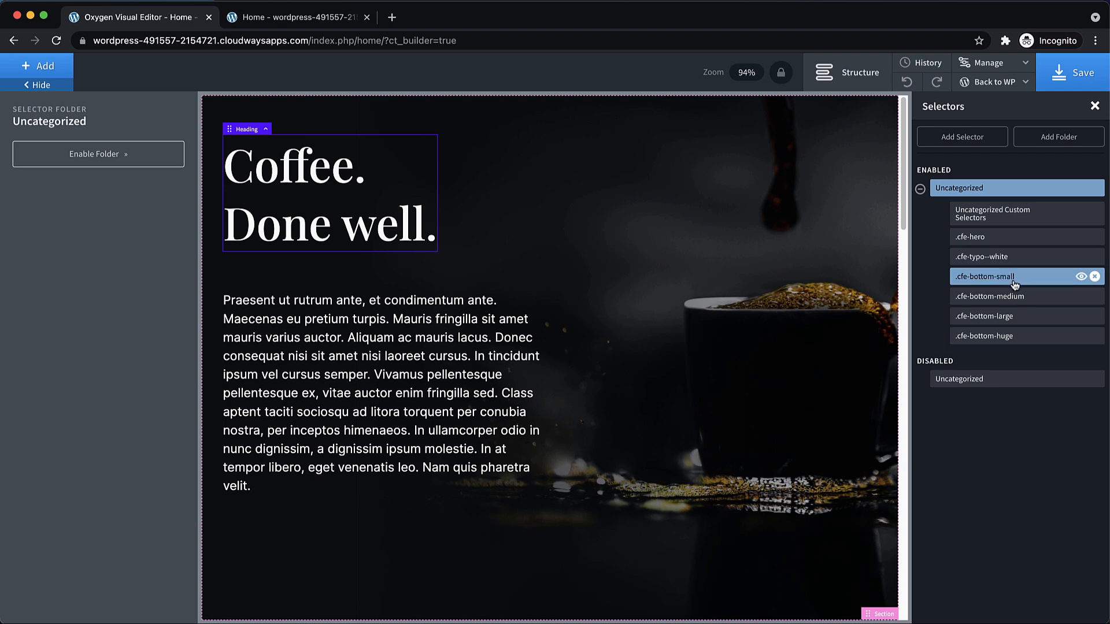
click(1094, 106)
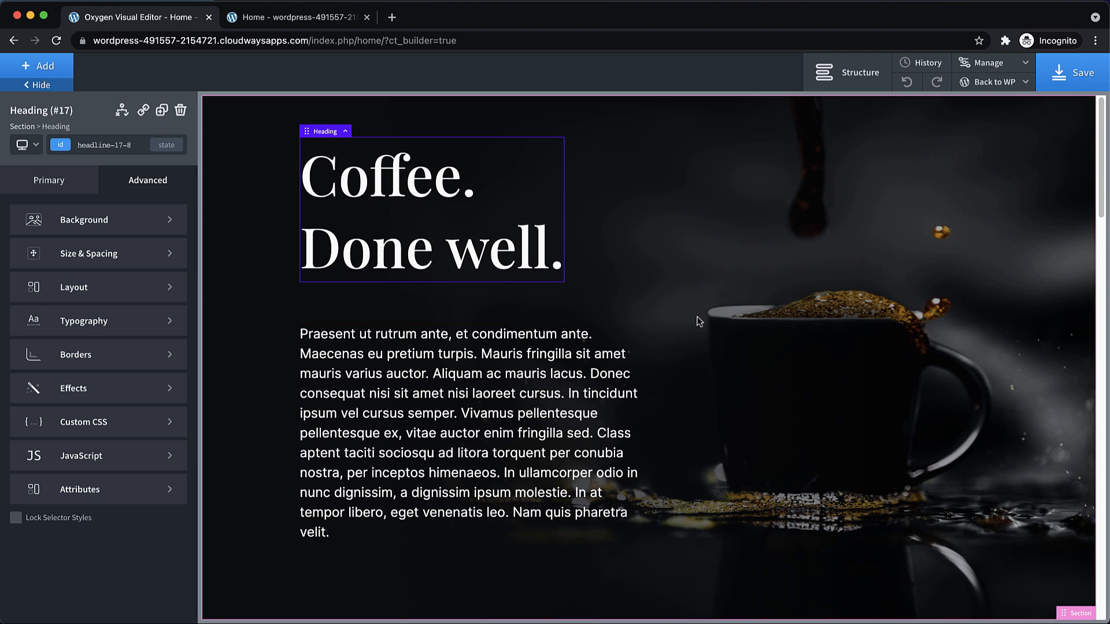
click(1080, 81)
Step: At the Less than 992px breakpoint, set the text block's width to 100%
click(26, 144)
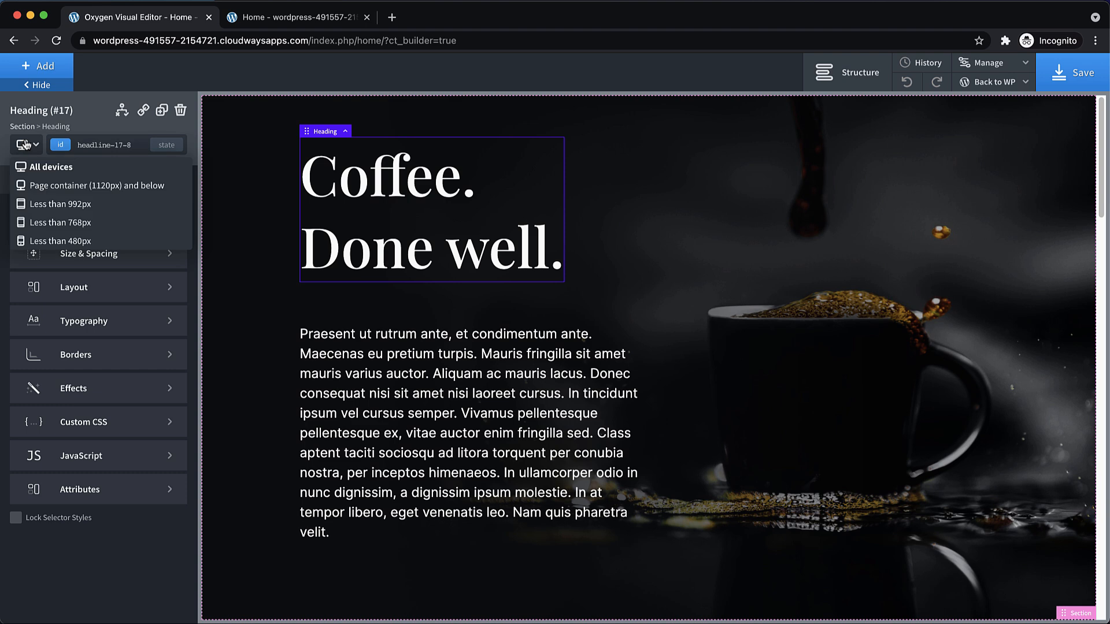
click(100, 203)
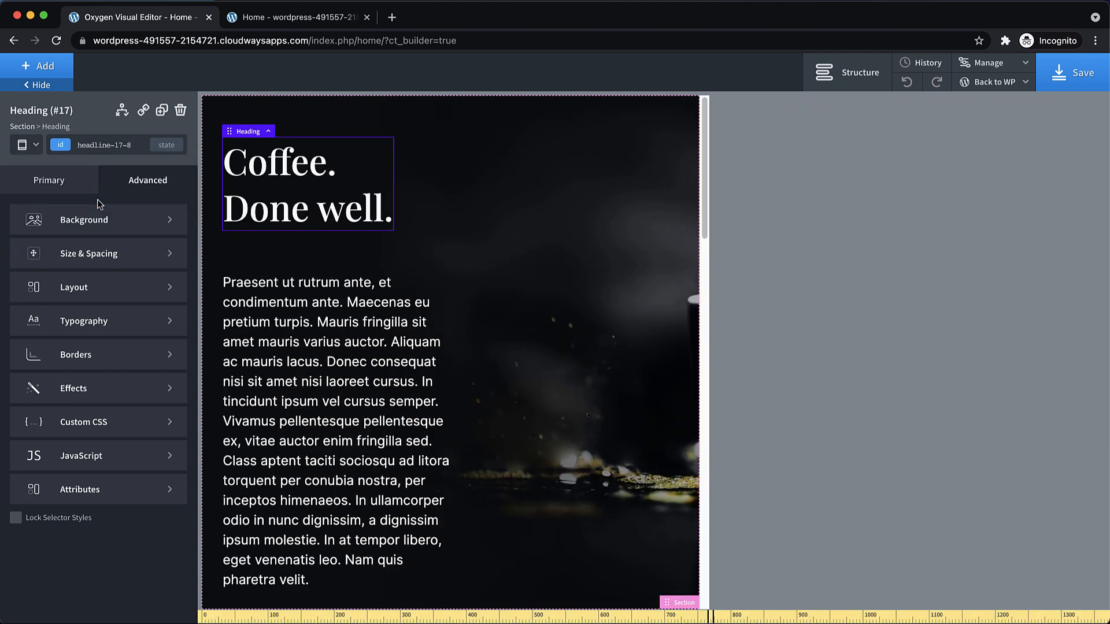
click(391, 325)
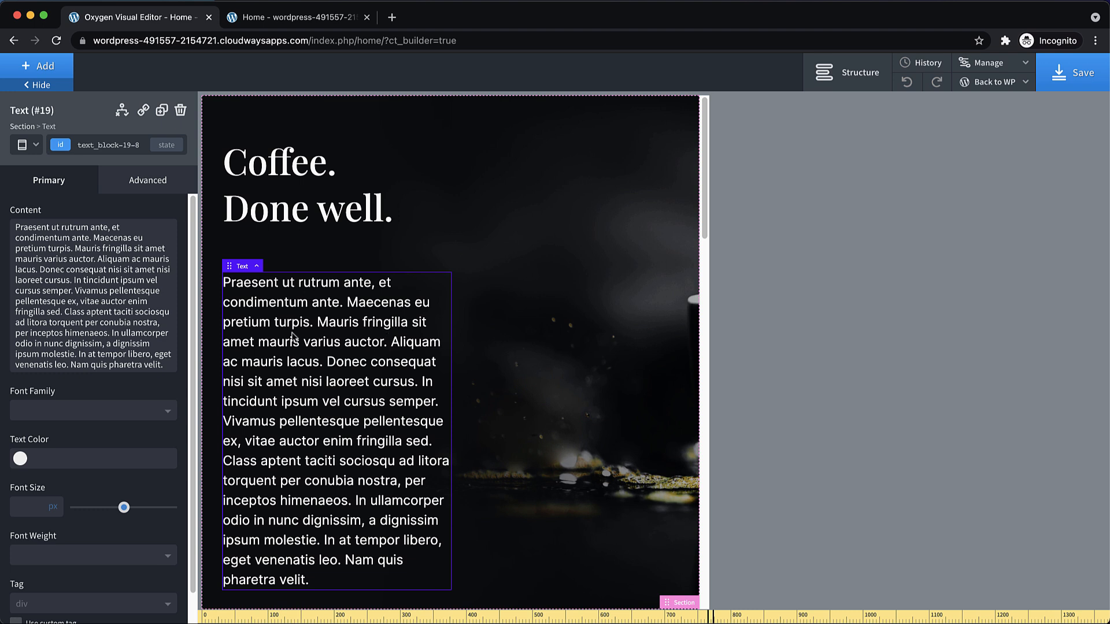
click(134, 184)
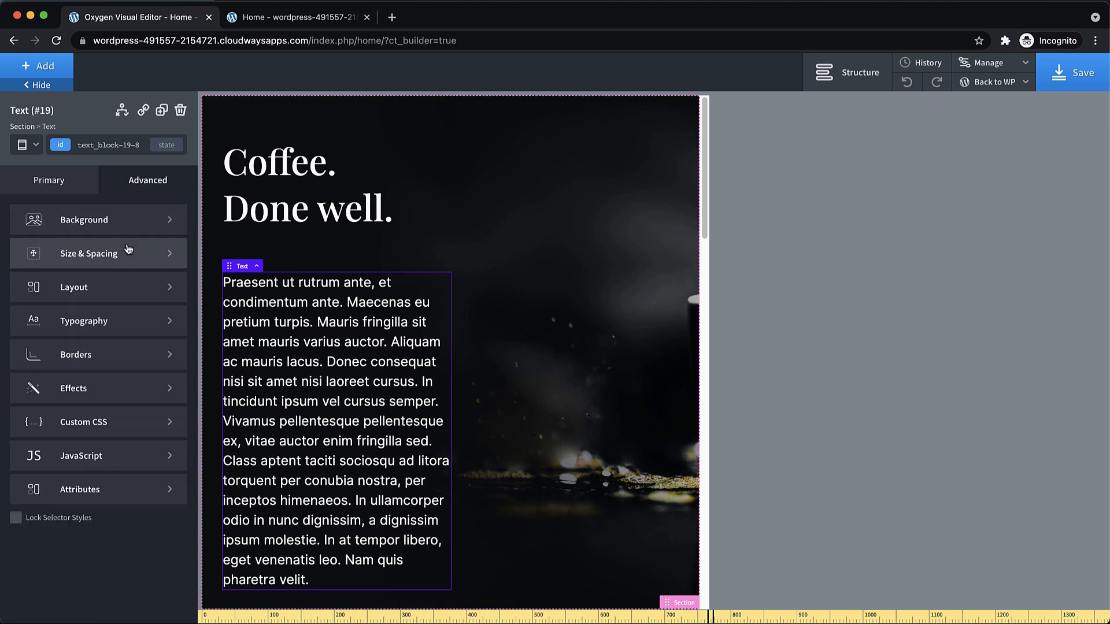
click(157, 250)
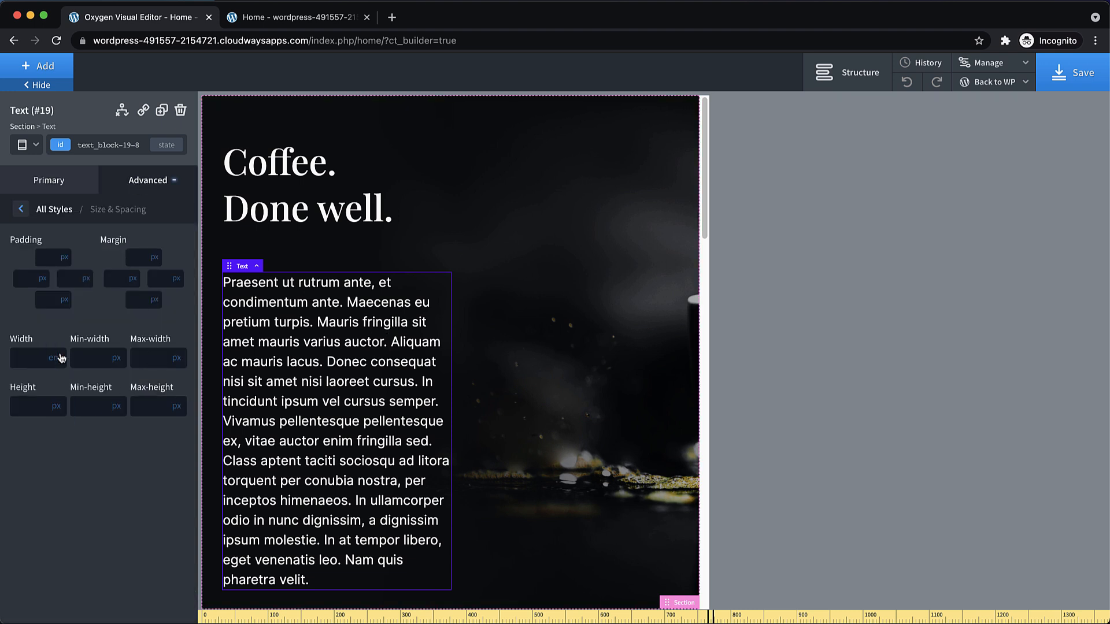
click(56, 373)
click(37, 356)
text(100)
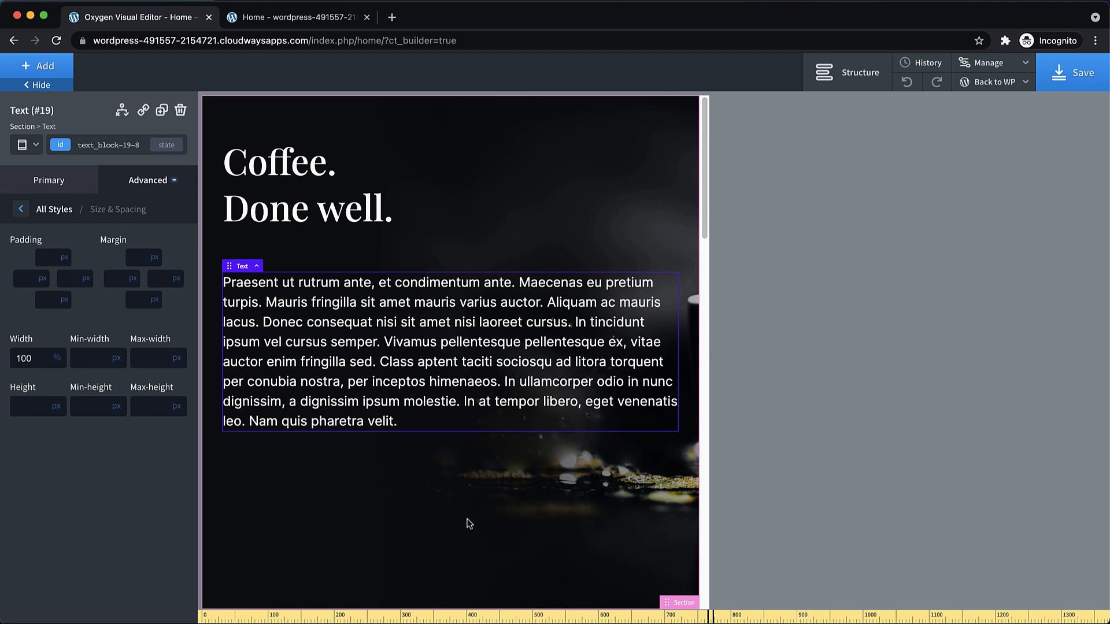
Step: Check how the hero section's text fits at the Less than 768px and Less than 480px breakpoints, and return to All devices
click(387, 489)
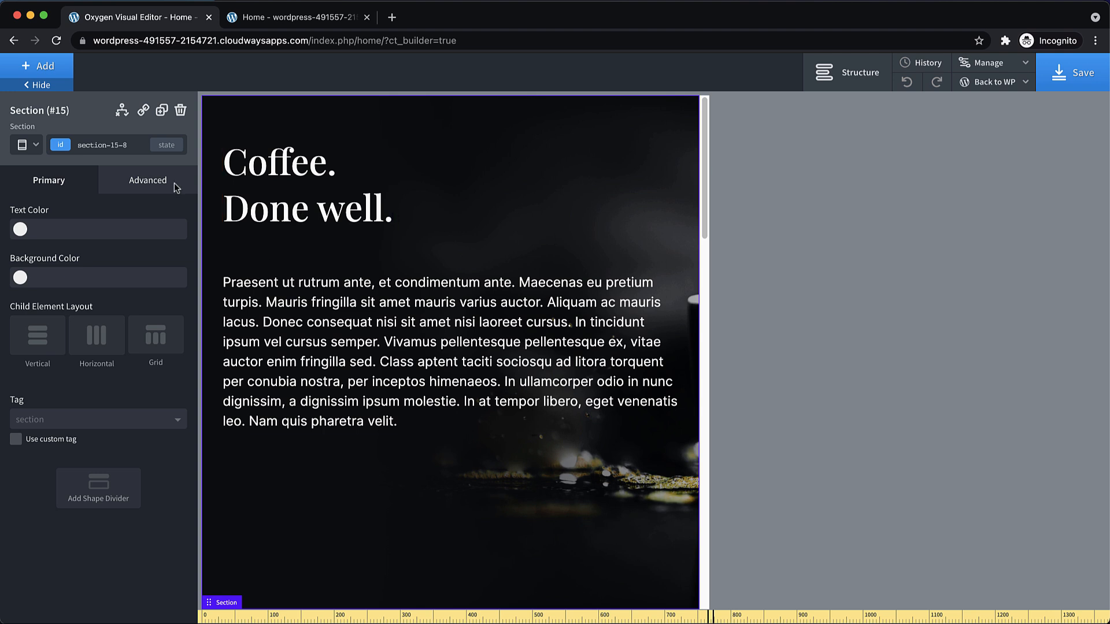
click(24, 155)
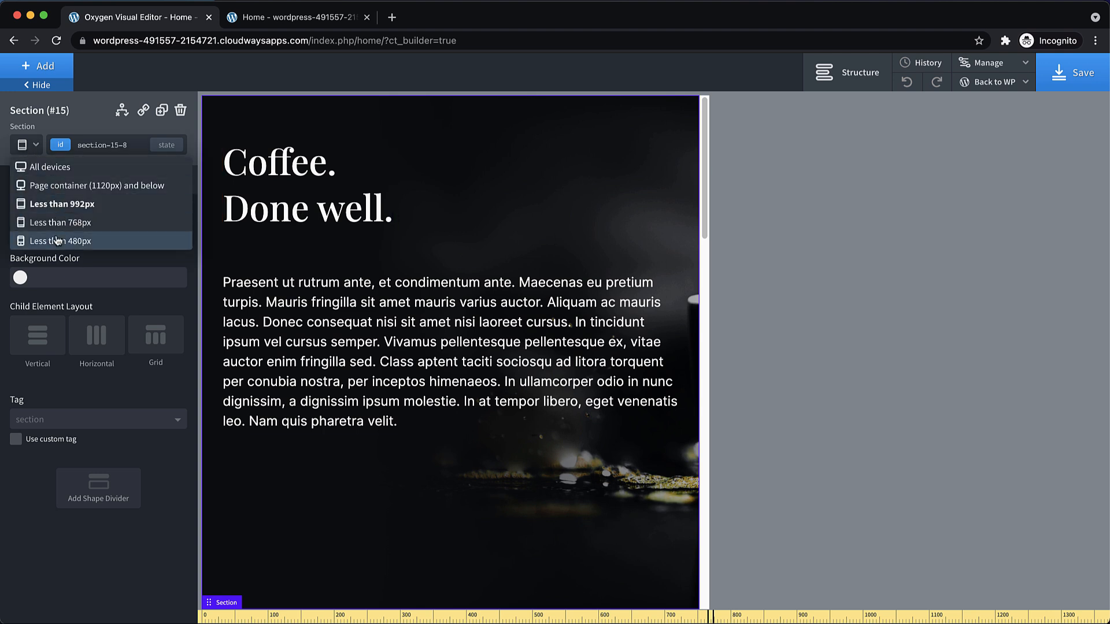
click(60, 228)
click(23, 145)
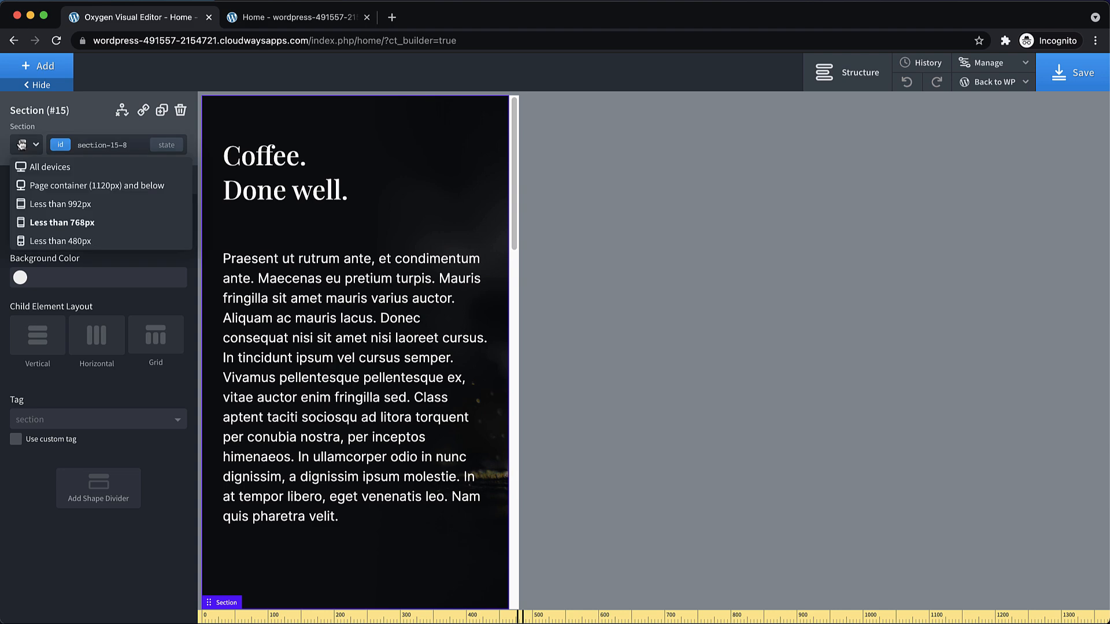
click(54, 243)
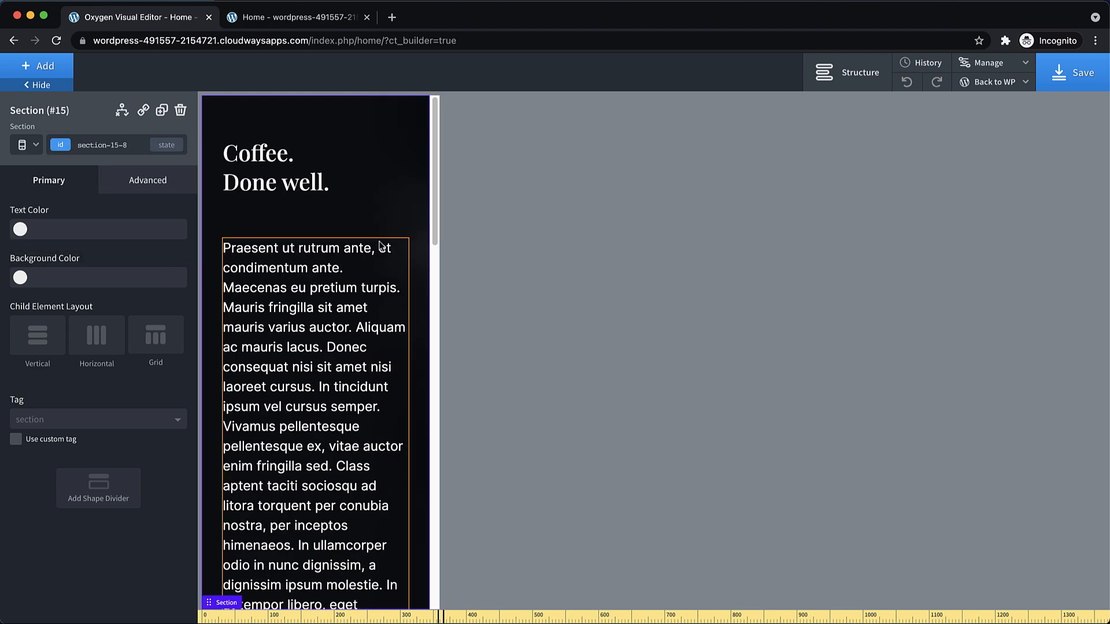
scroll(423, 265, down, 7)
scroll(371, 217, up, 7)
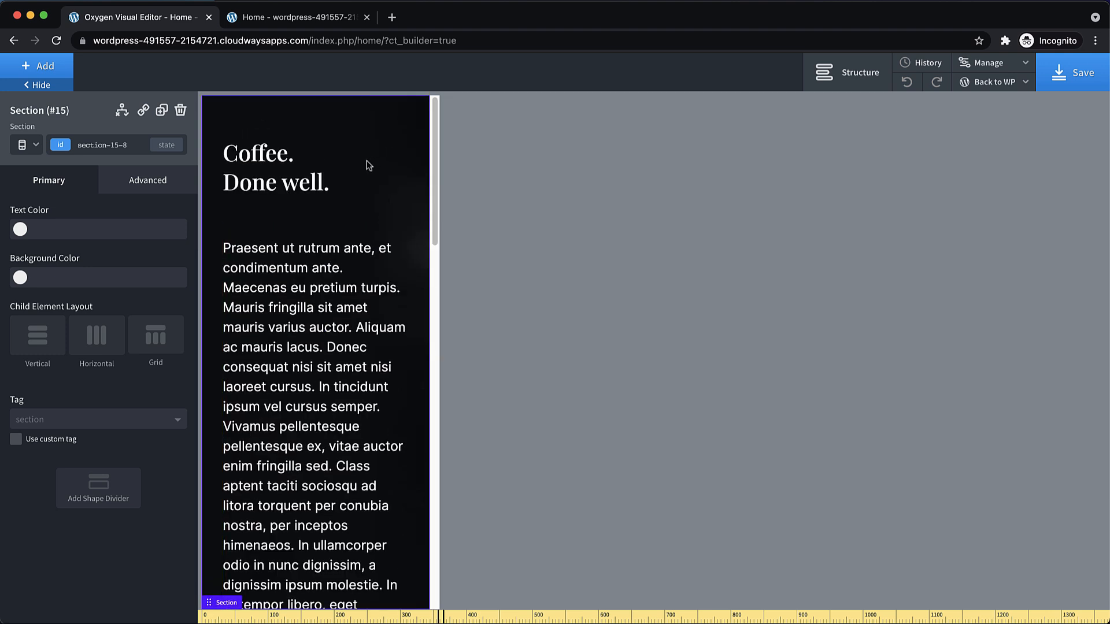
scroll(365, 467, down, 3)
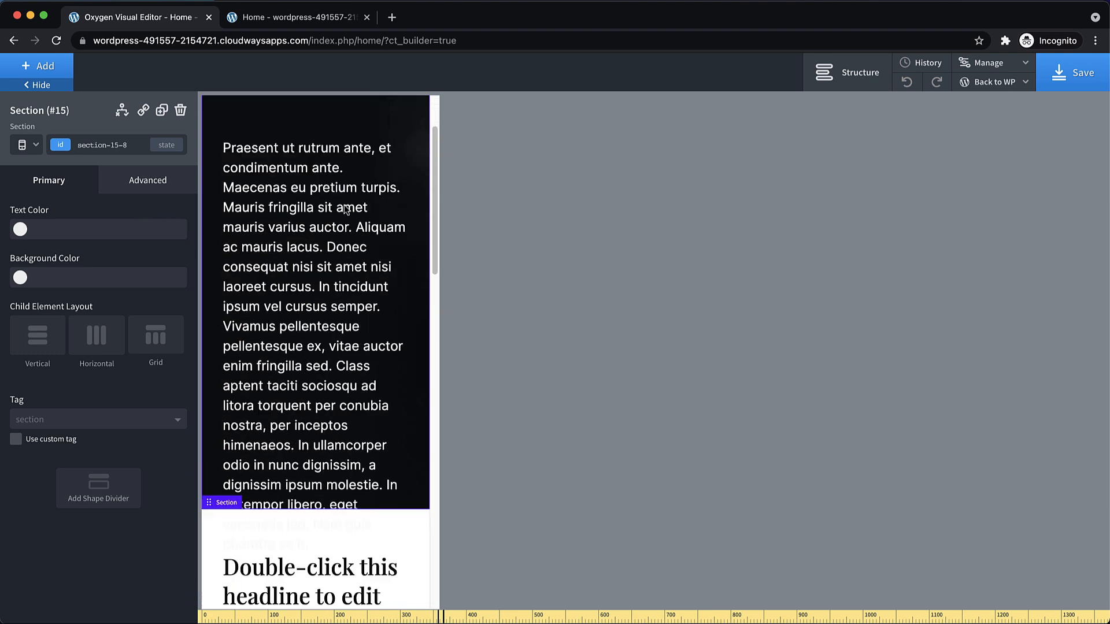
scroll(365, 269, up, 3)
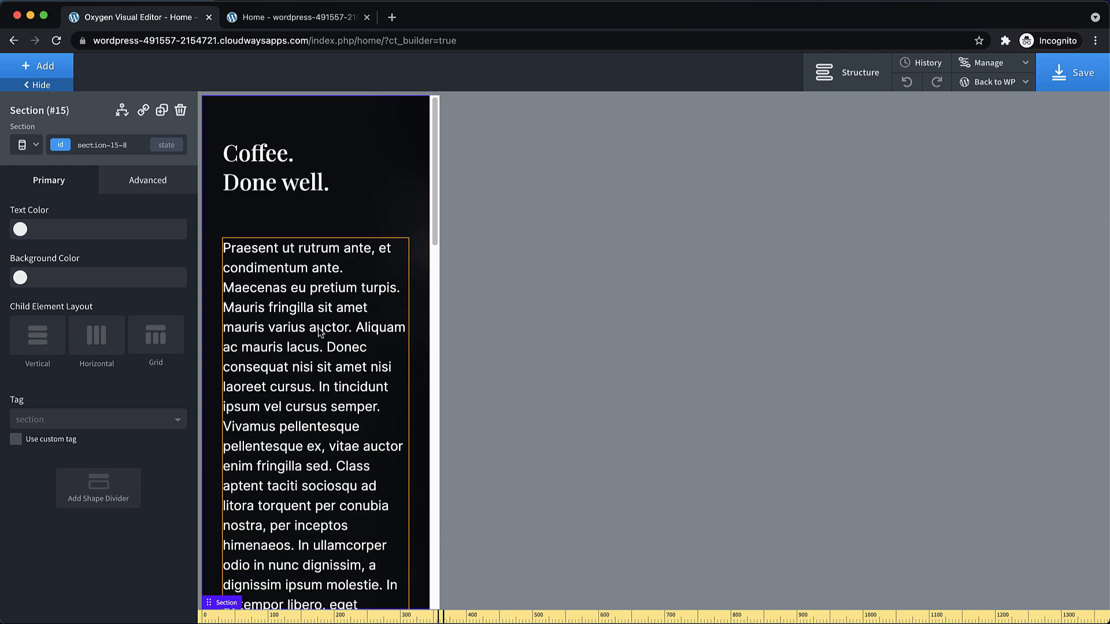
scroll(323, 325, down, 3)
scroll(323, 325, down, 1)
scroll(333, 311, up, 4)
click(25, 148)
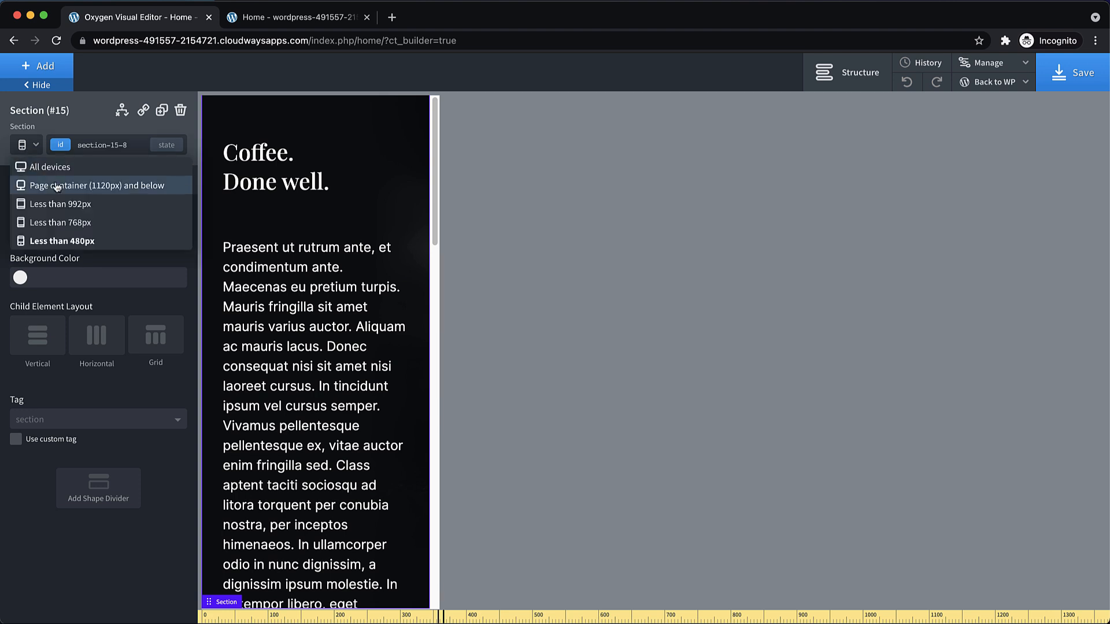
click(56, 174)
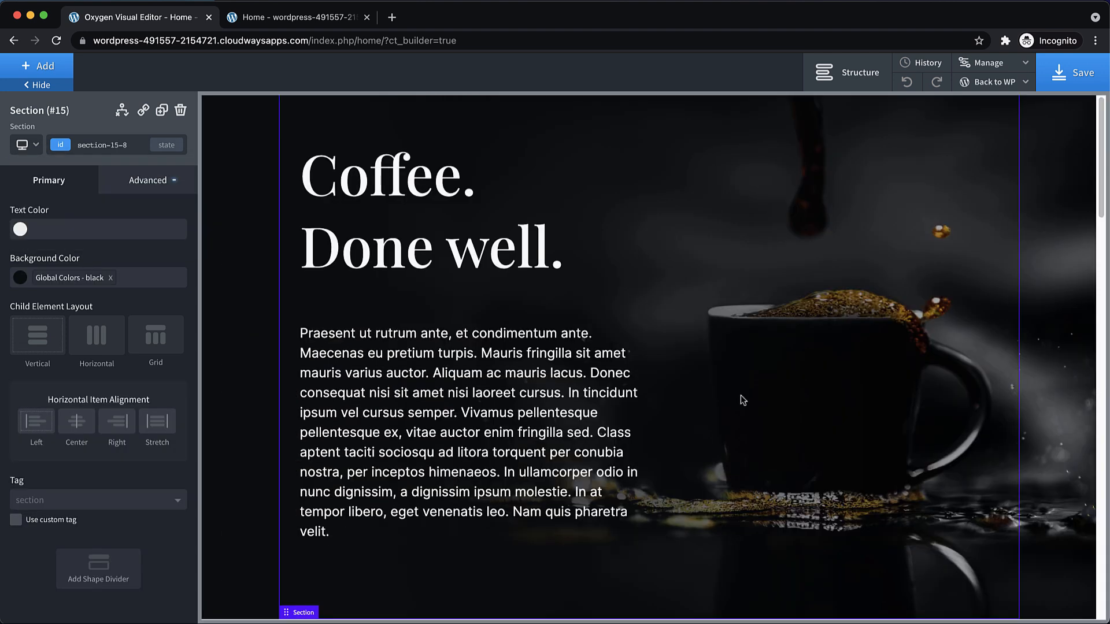
Step: In the section's cfe-hero class, clear the height and set the min-height to 100 vh
click(118, 149)
click(60, 214)
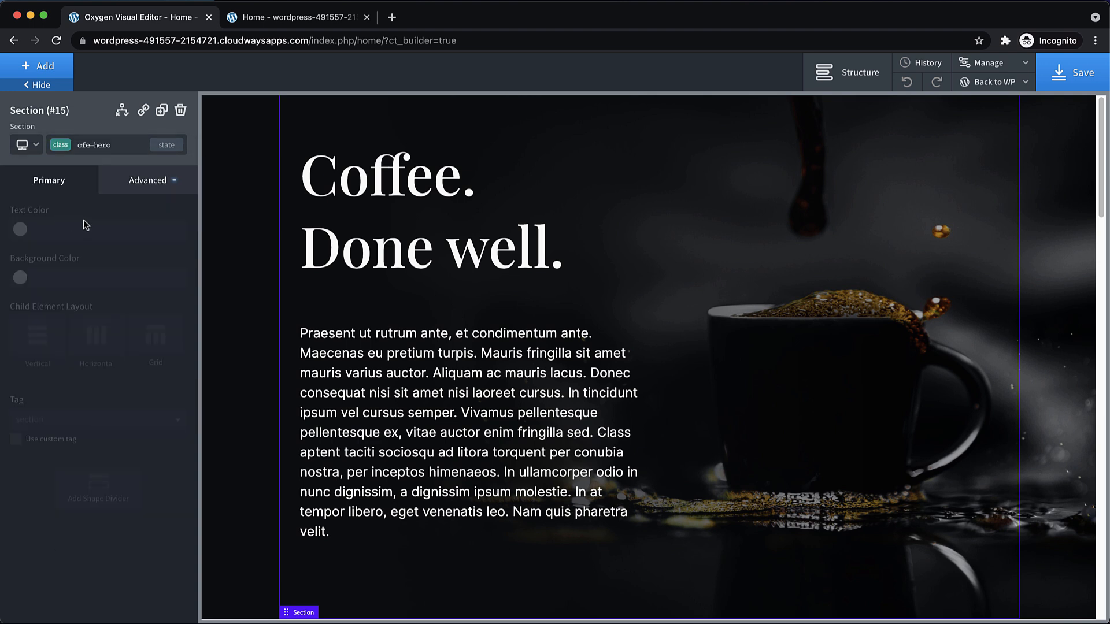
click(148, 181)
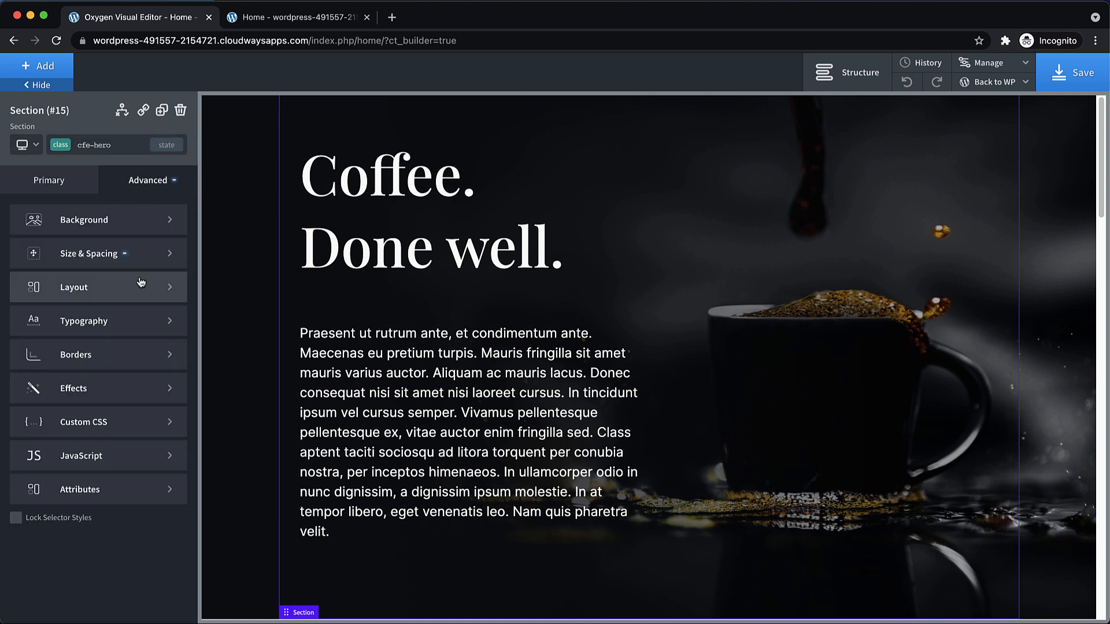
click(134, 253)
double_click(38, 407)
key(BackSpace)
click(92, 414)
text(1)
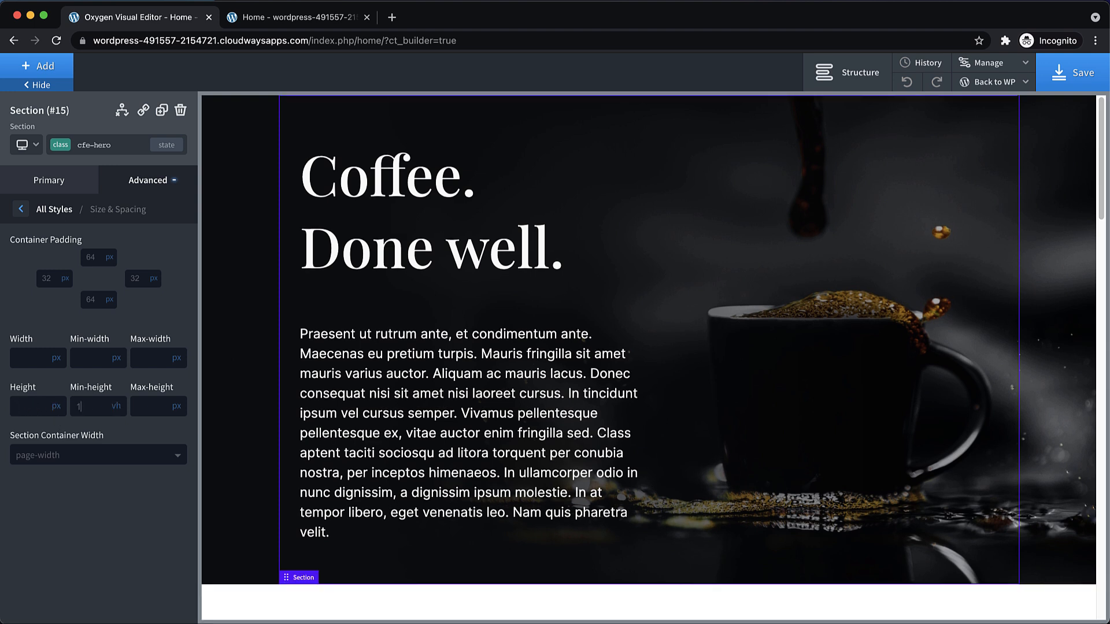
text(00)
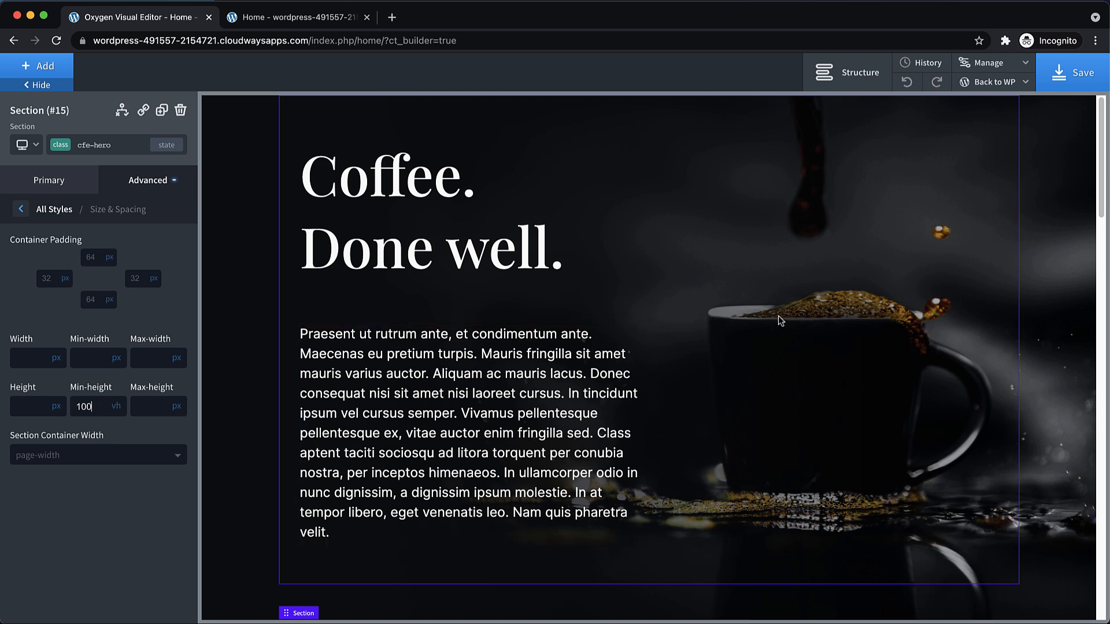
Step: Save the page, reload its live preview, and check how the hero section fills the screen
click(1073, 73)
click(307, 17)
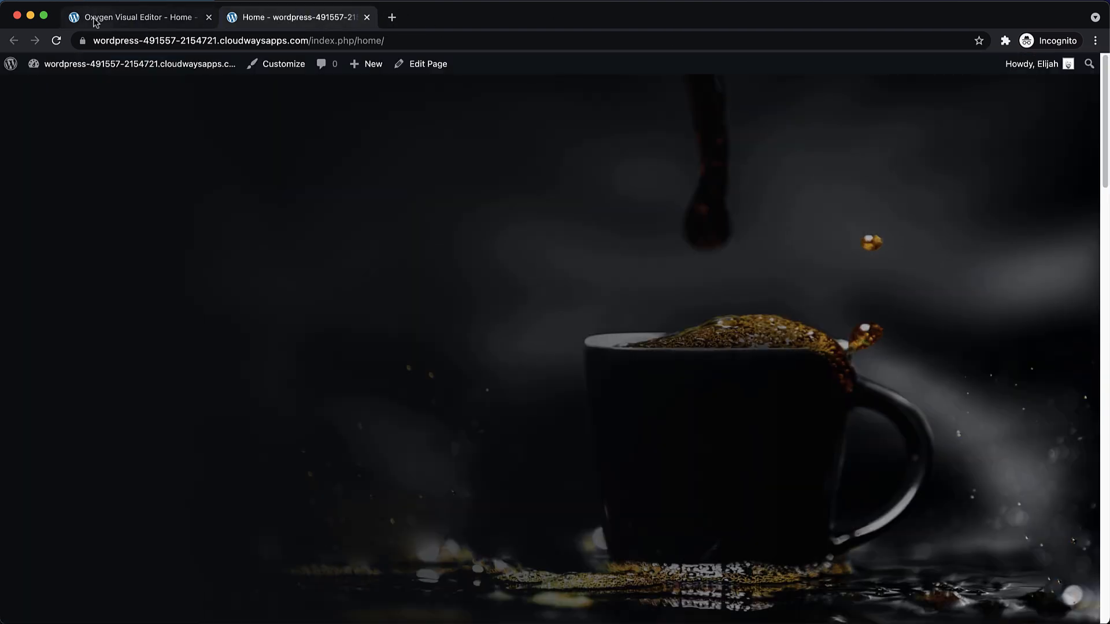
click(56, 41)
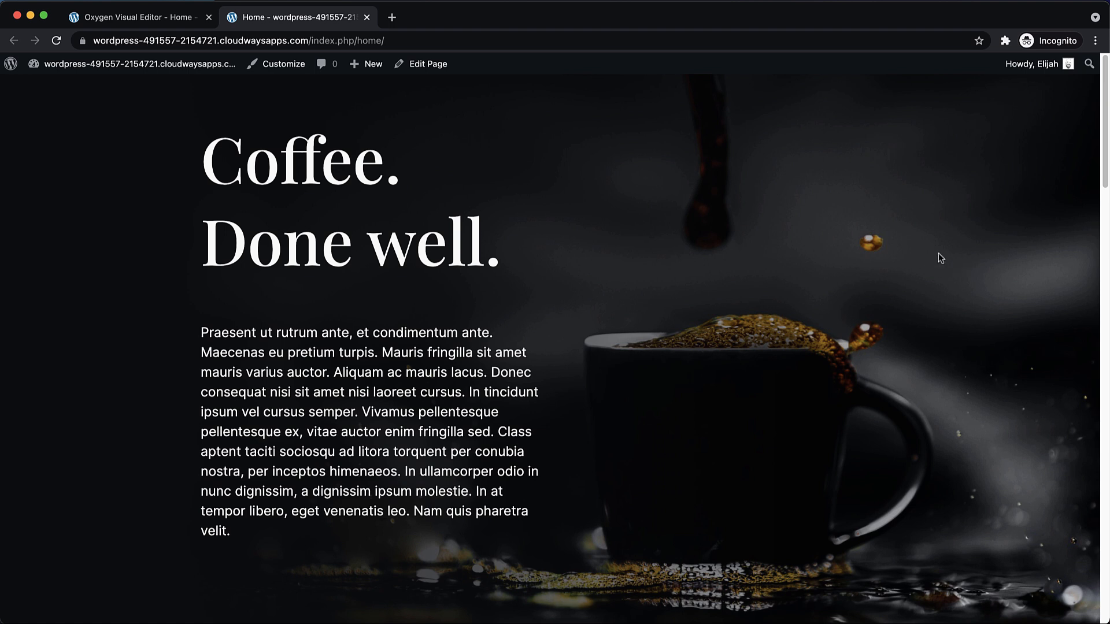
scroll(859, 257, down, 2)
scroll(860, 256, up, 2)
click(128, 21)
Step: Open the live page in responsive inspection mode and check the hero at 542 px and 498 px viewport widths
right_click(859, 398)
click(928, 568)
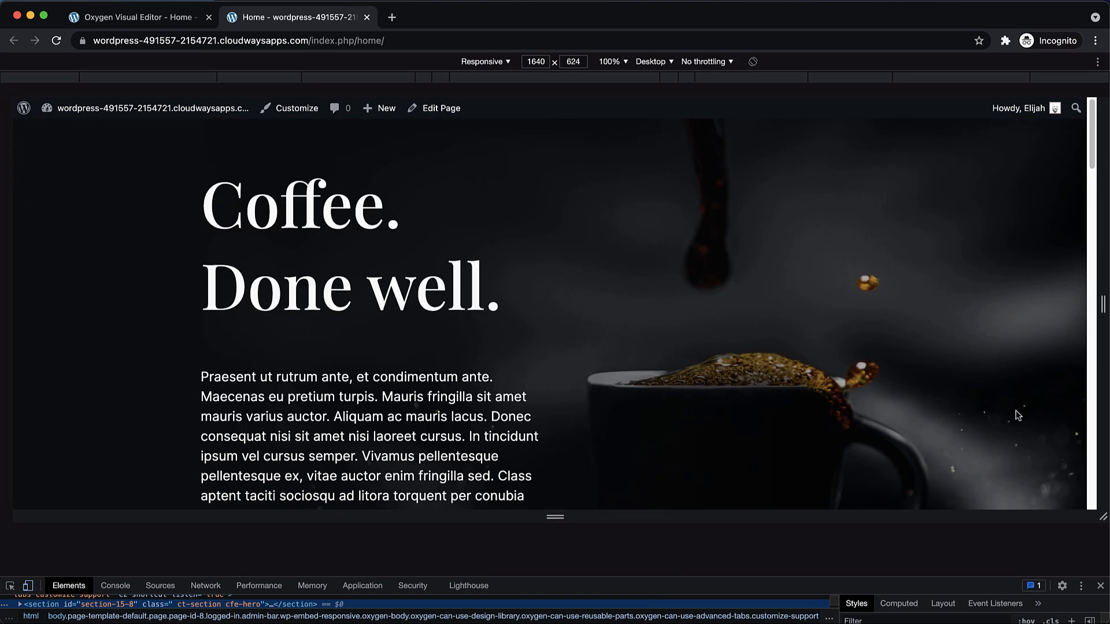
drag(876, 516, 877, 583)
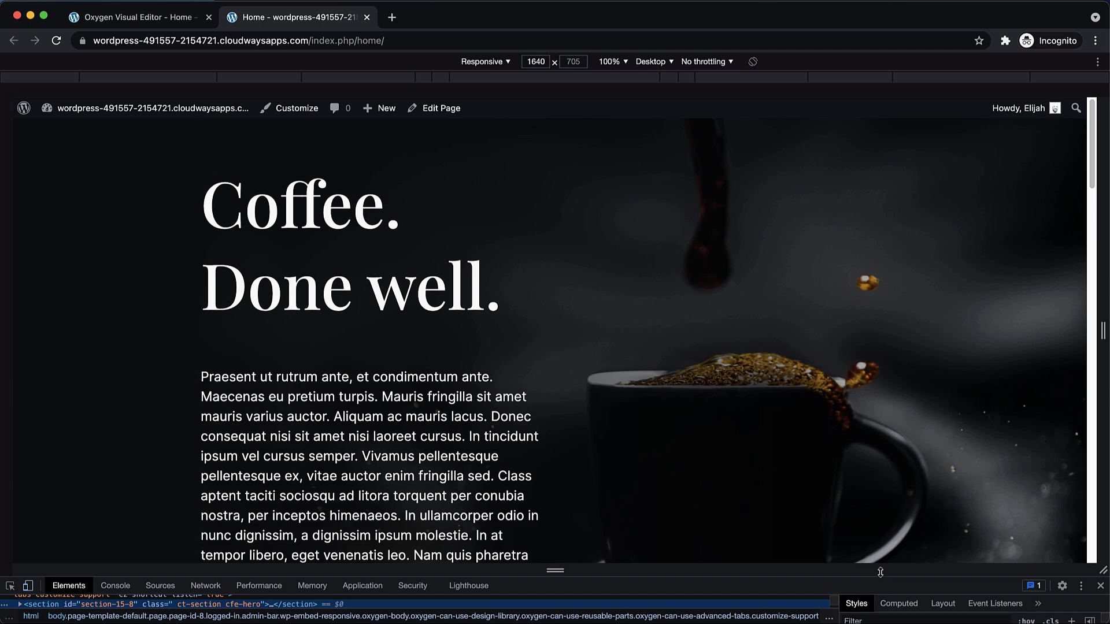
drag(1103, 330, 740, 330)
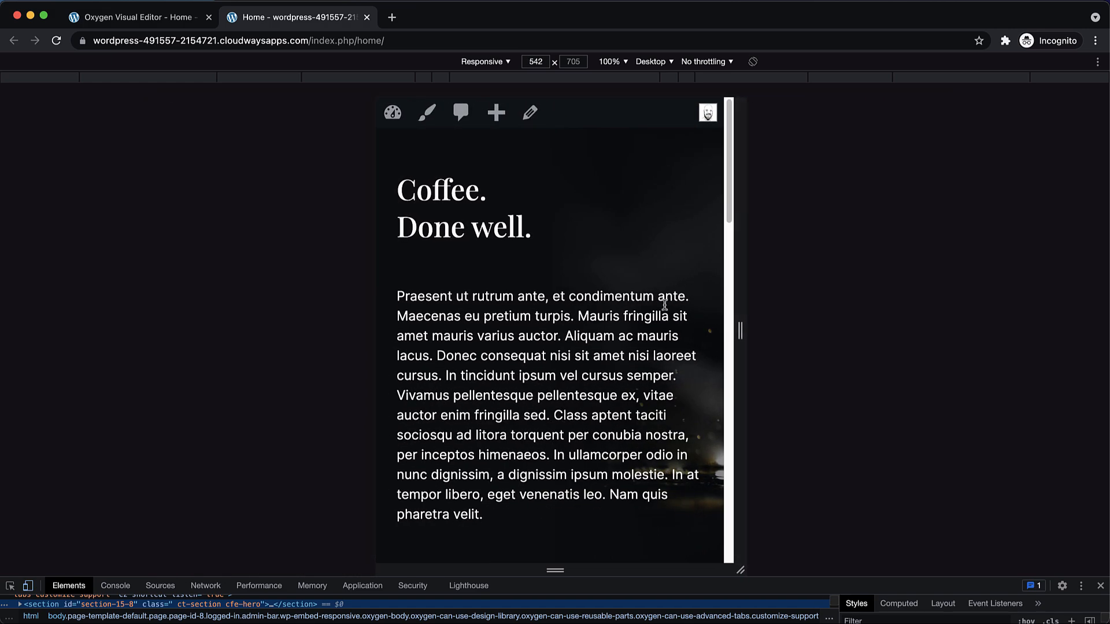
scroll(670, 449, down, 2)
scroll(673, 446, up, 1)
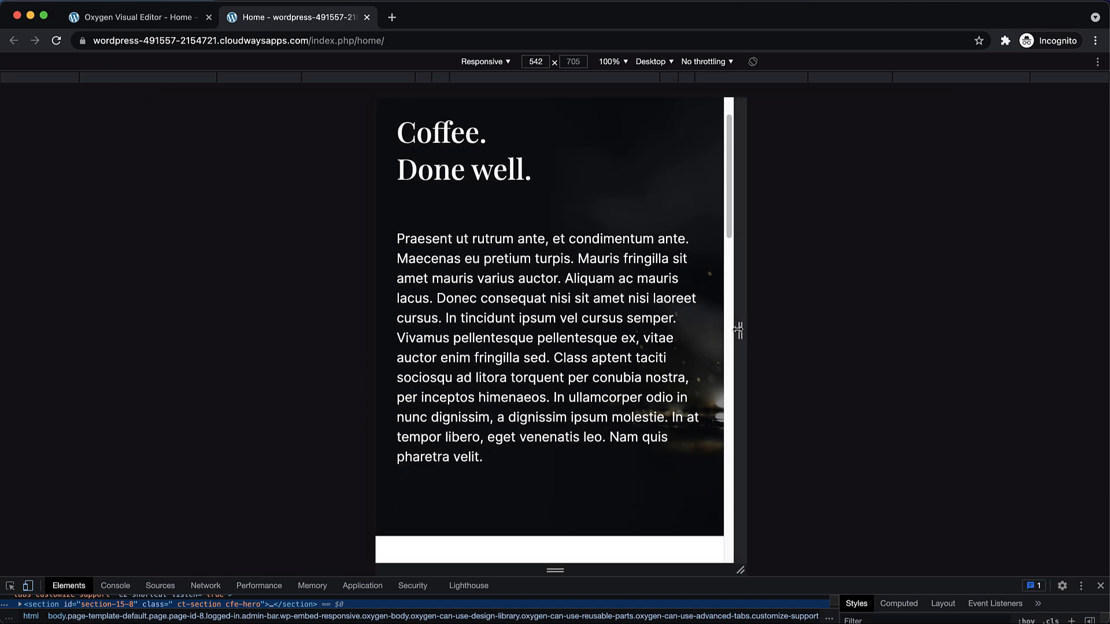
drag(741, 330, 725, 370)
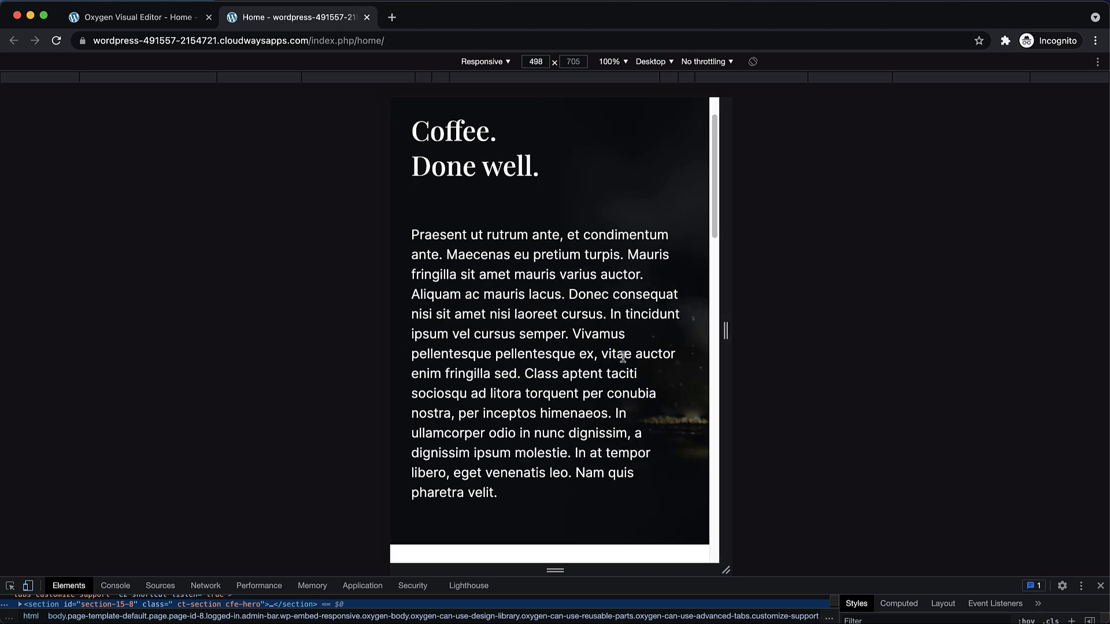
Step: Back in the Oxygen editor, set the hero section ID's left background position to 0 at the Less than 992px breakpoint
click(182, 23)
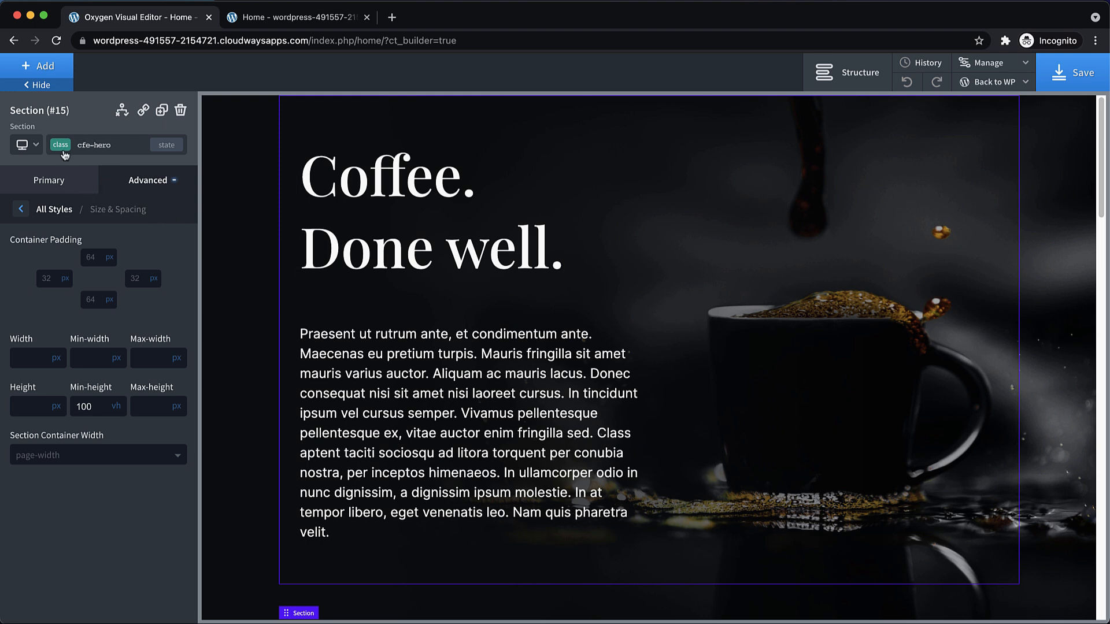
click(132, 180)
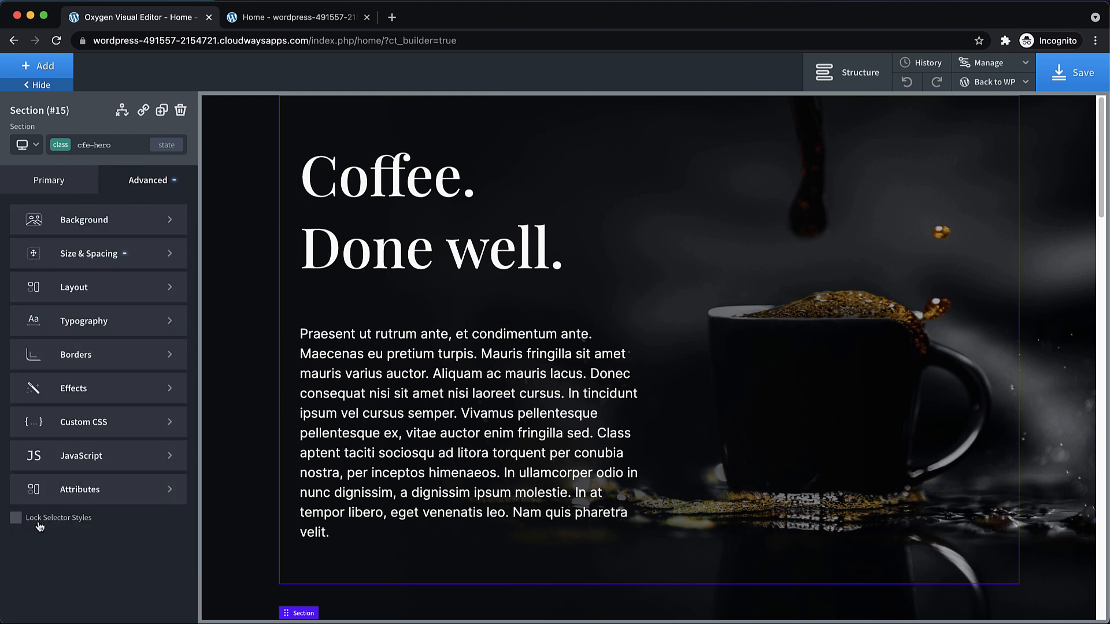
click(64, 147)
click(64, 192)
click(84, 222)
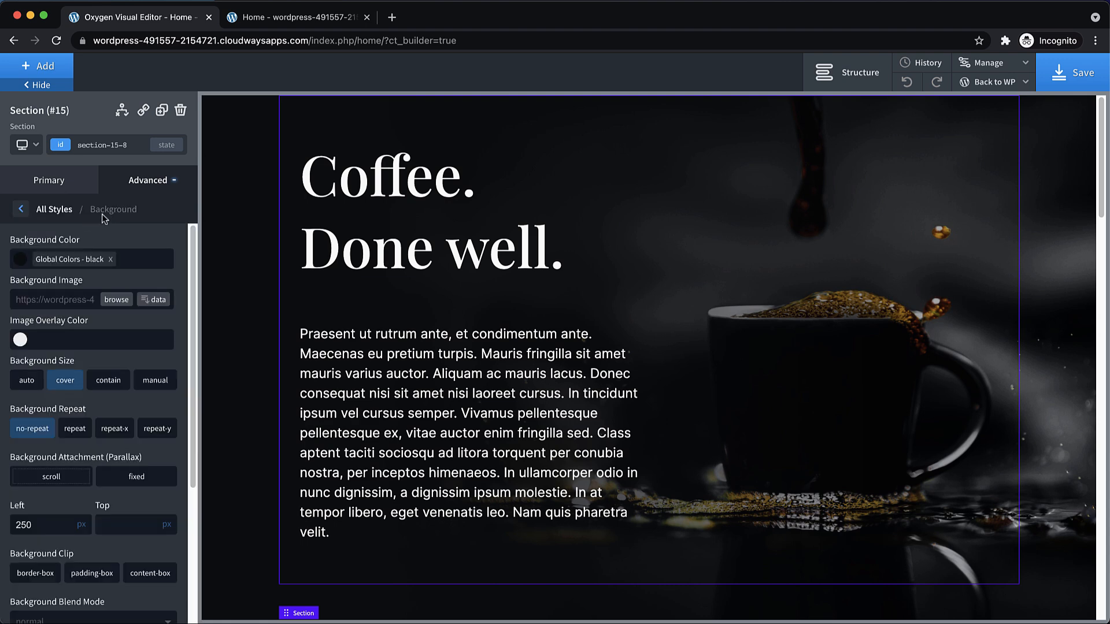
click(22, 142)
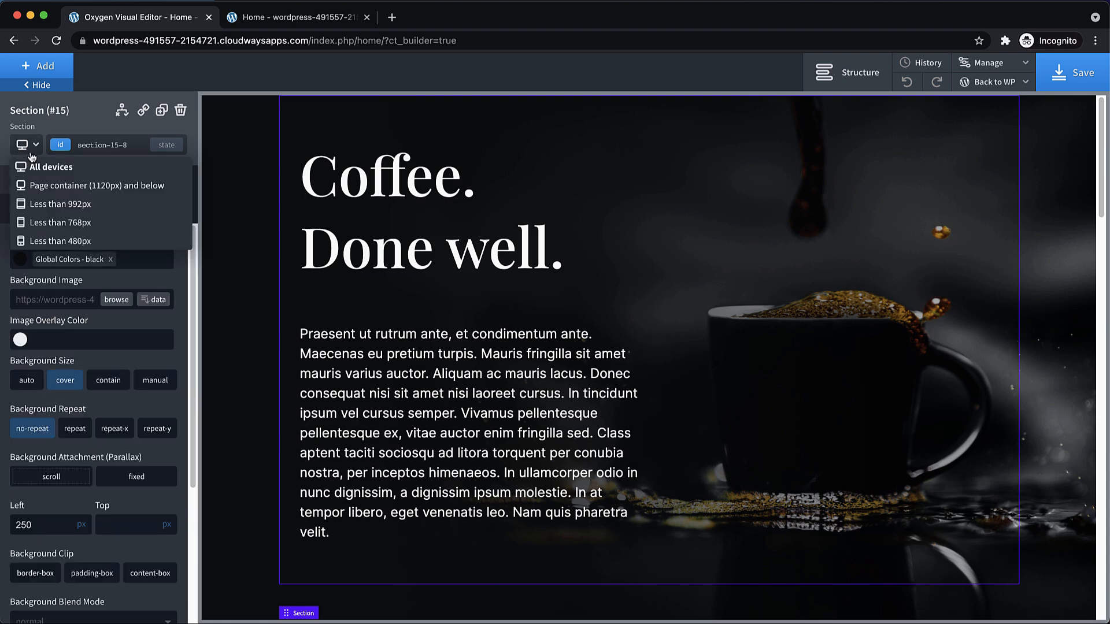
click(84, 206)
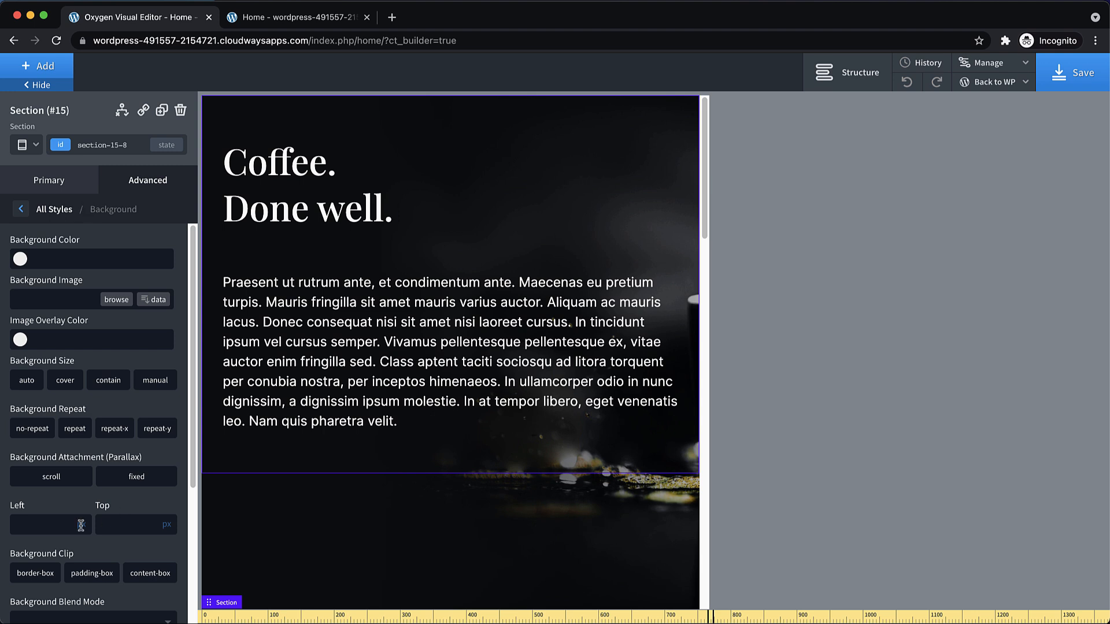
text(0)
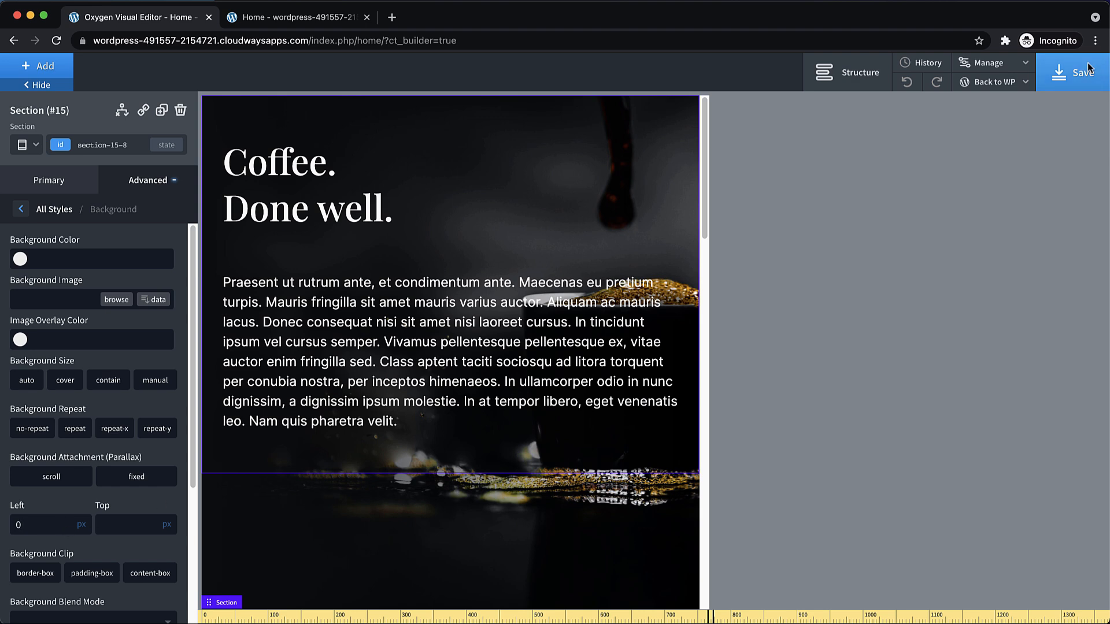
Step: Save the page, reload its live preview, and compare the hero at 358 px and 1464 px viewport widths
click(1073, 72)
click(312, 17)
click(56, 41)
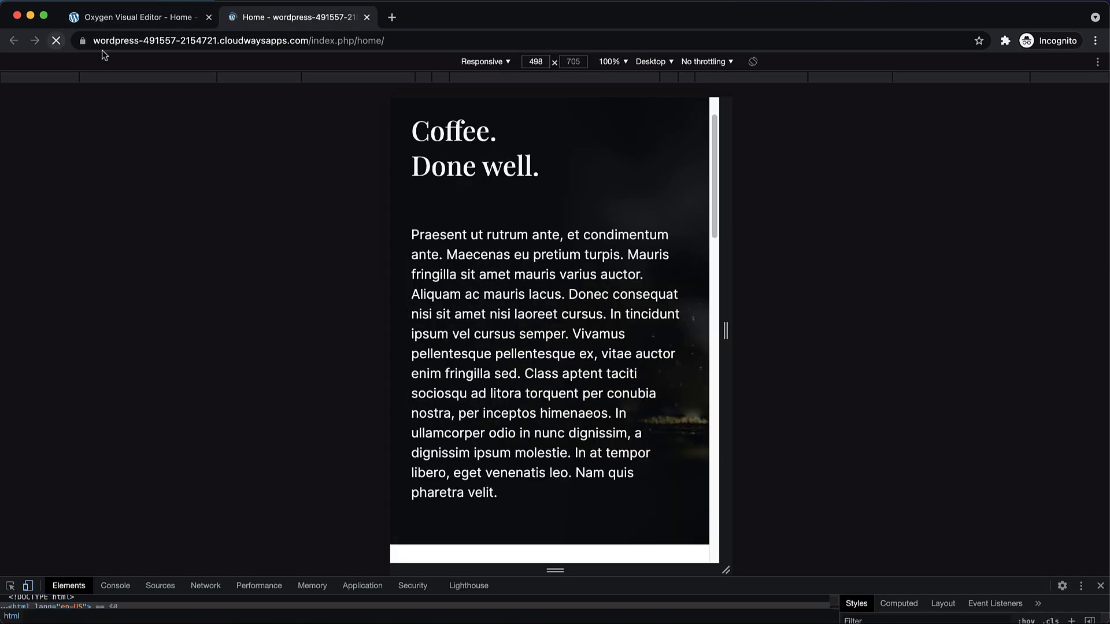
drag(725, 329, 680, 331)
scroll(630, 336, down, 5)
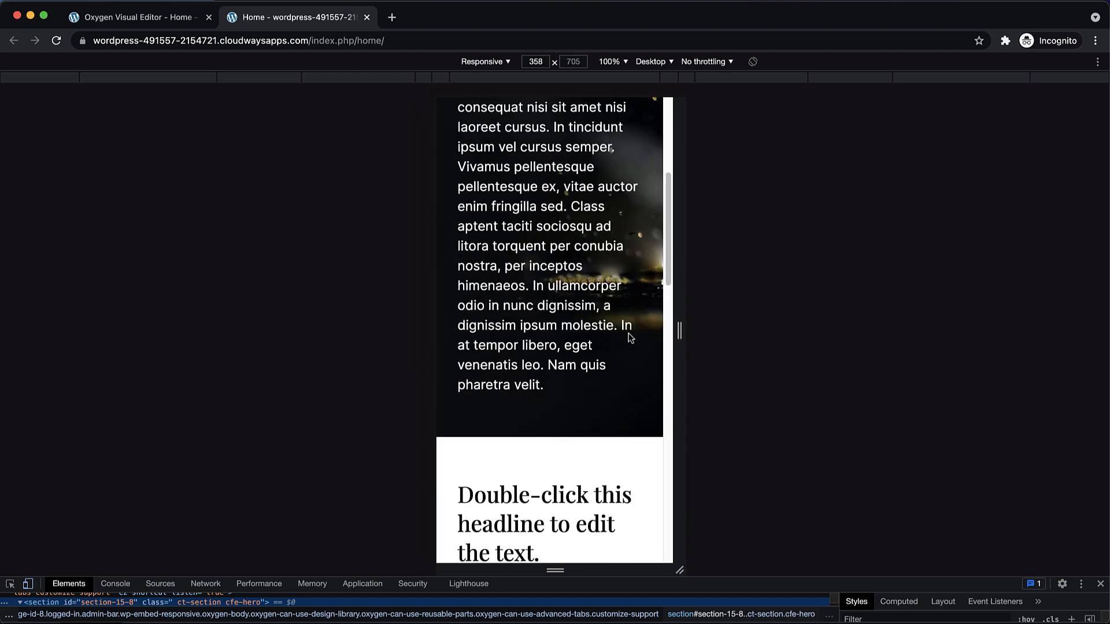
scroll(537, 333, up, 6)
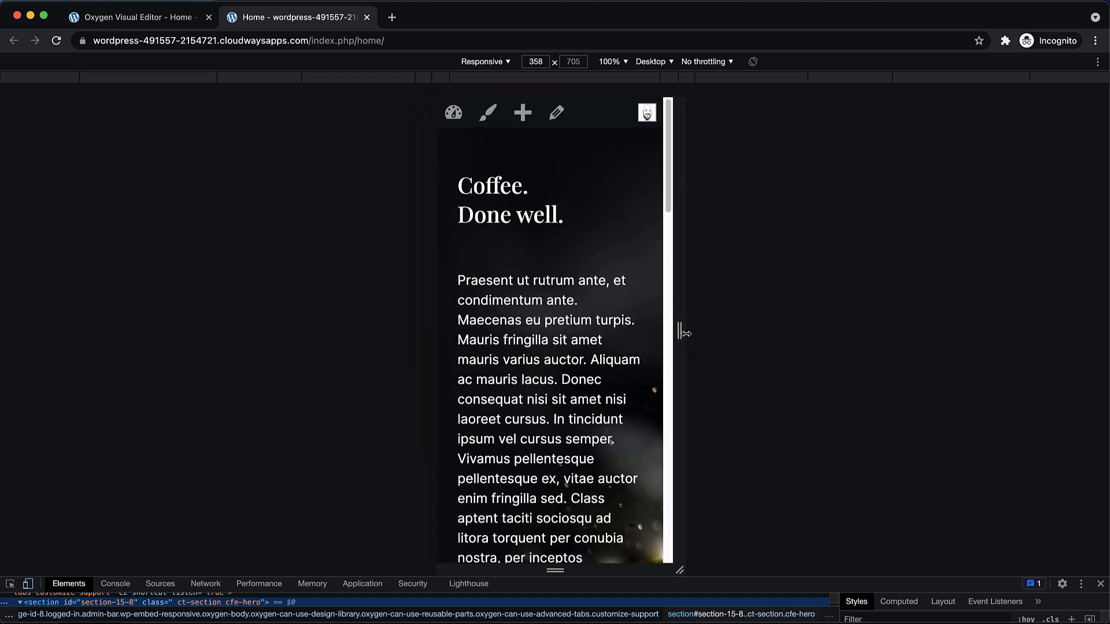
drag(680, 331, 1045, 330)
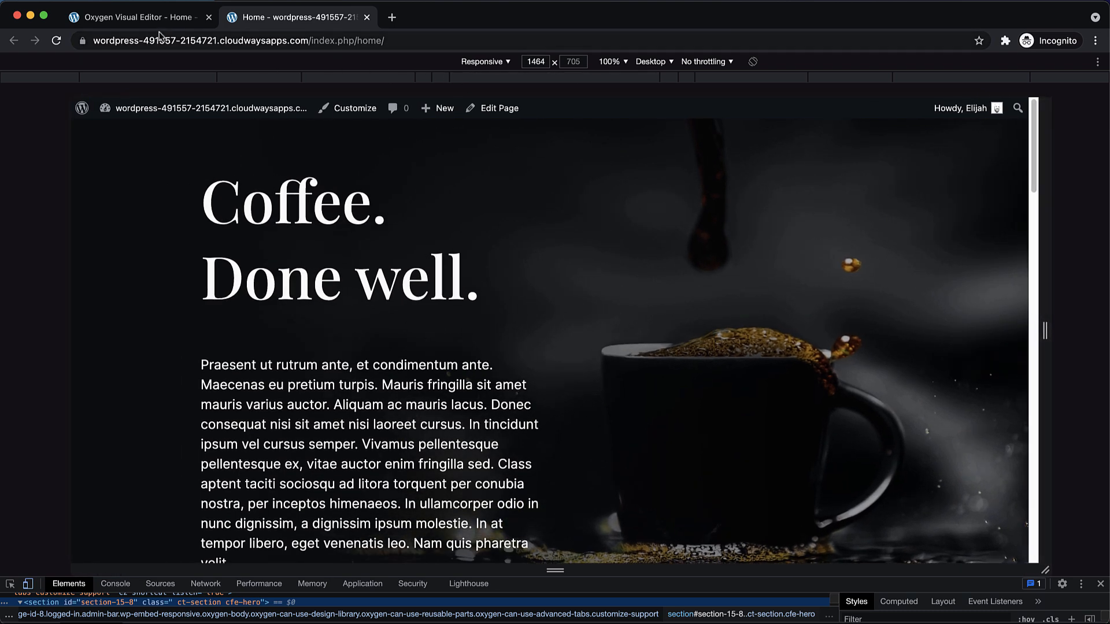
Step: Switch back to the Oxygen editor and return the view to All devices
click(139, 26)
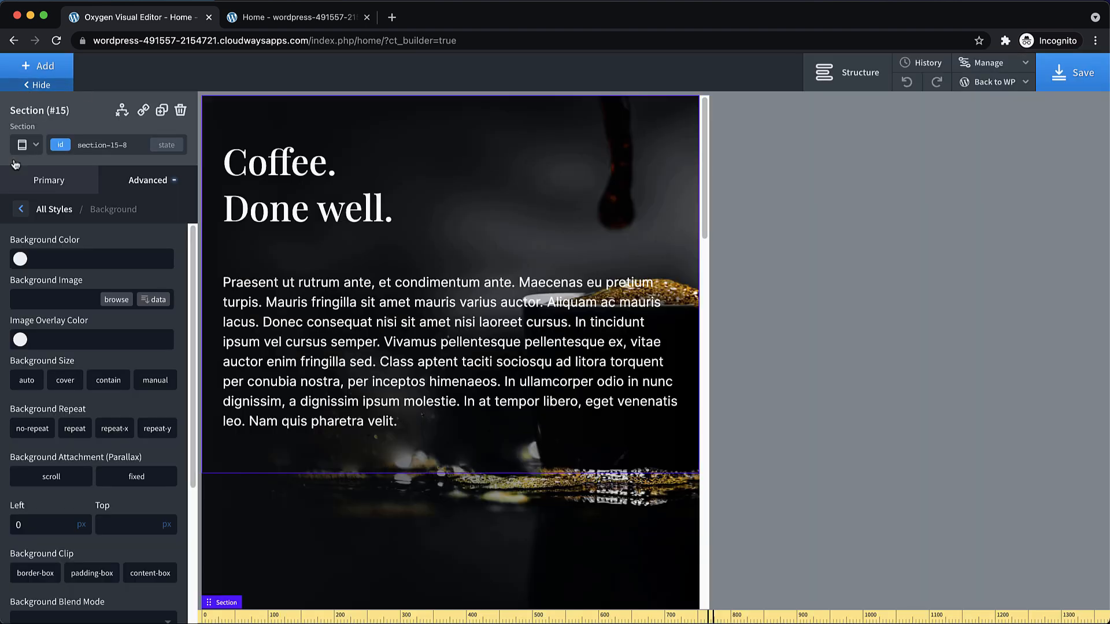
click(29, 146)
click(36, 164)
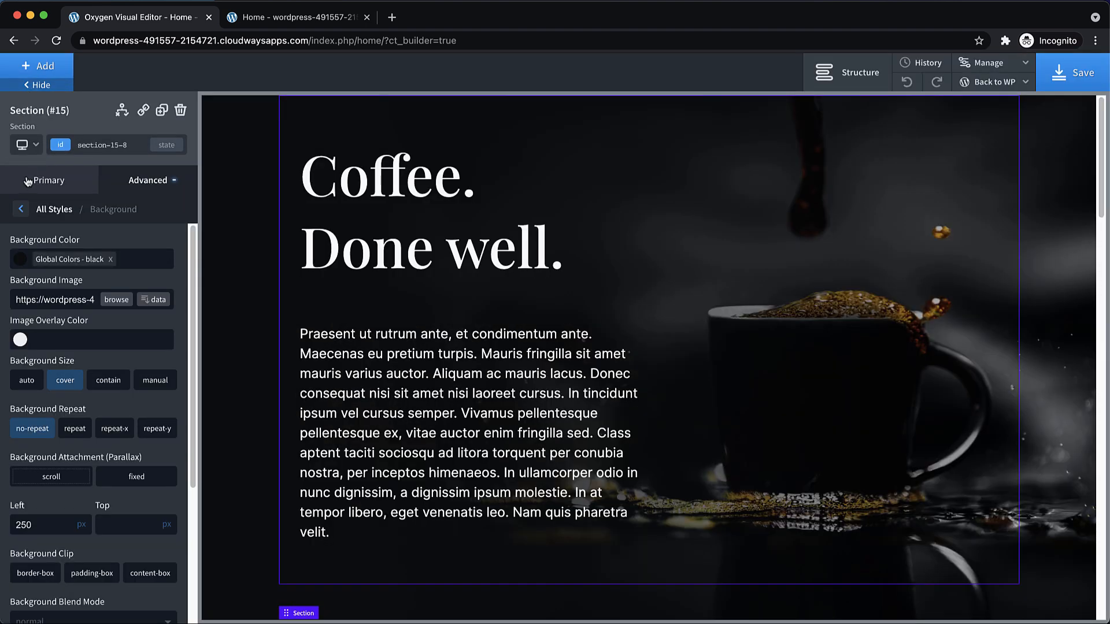
Step: Add a Header Builder, move it above the hero section in the page structure, and save the page
click(42, 67)
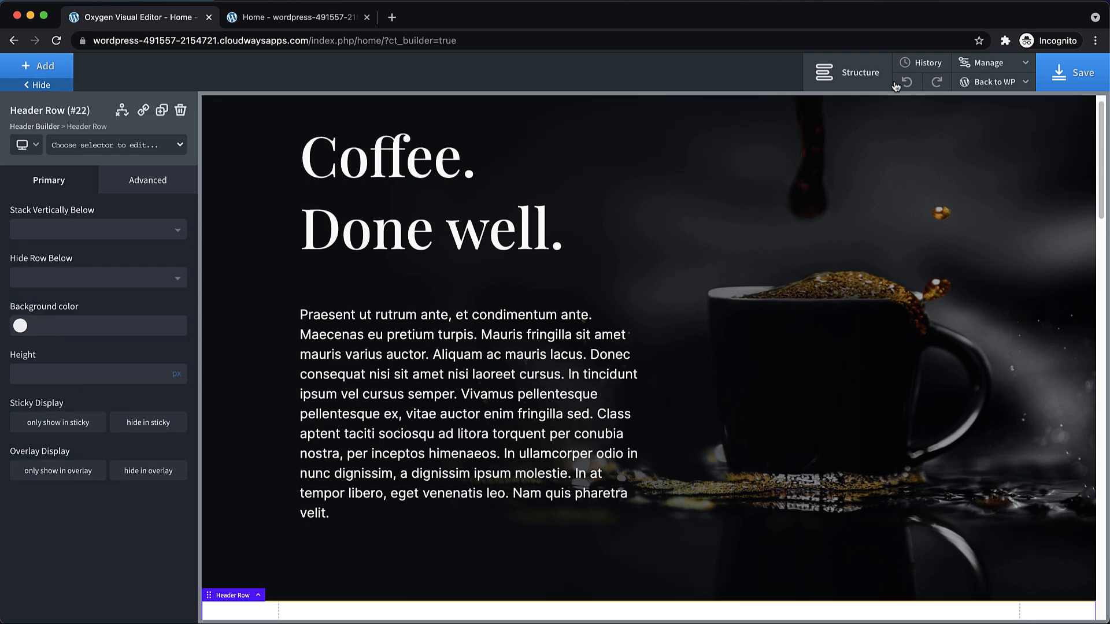
click(874, 78)
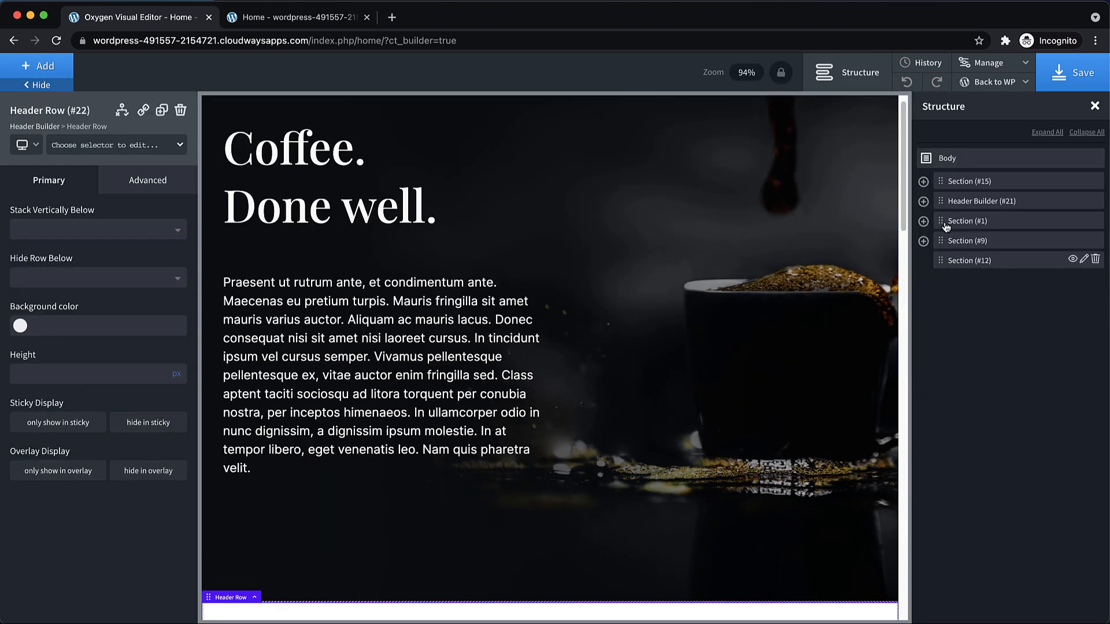
mouse_move(946, 202)
mouse_down()
mouse_move(944, 180)
mouse_move(953, 190)
mouse_up()
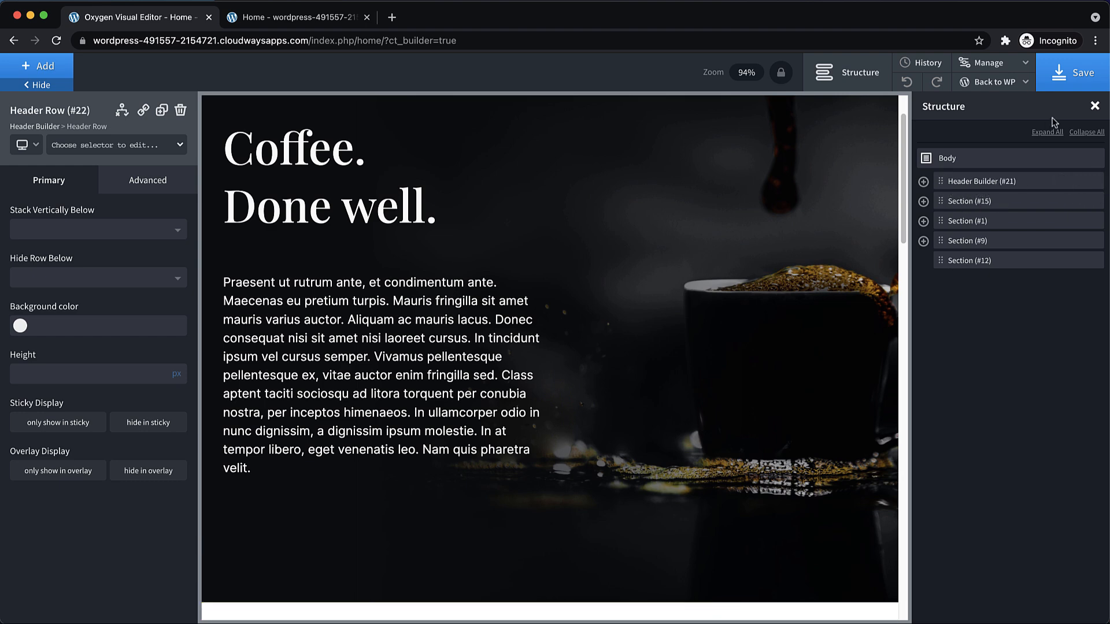
click(1070, 74)
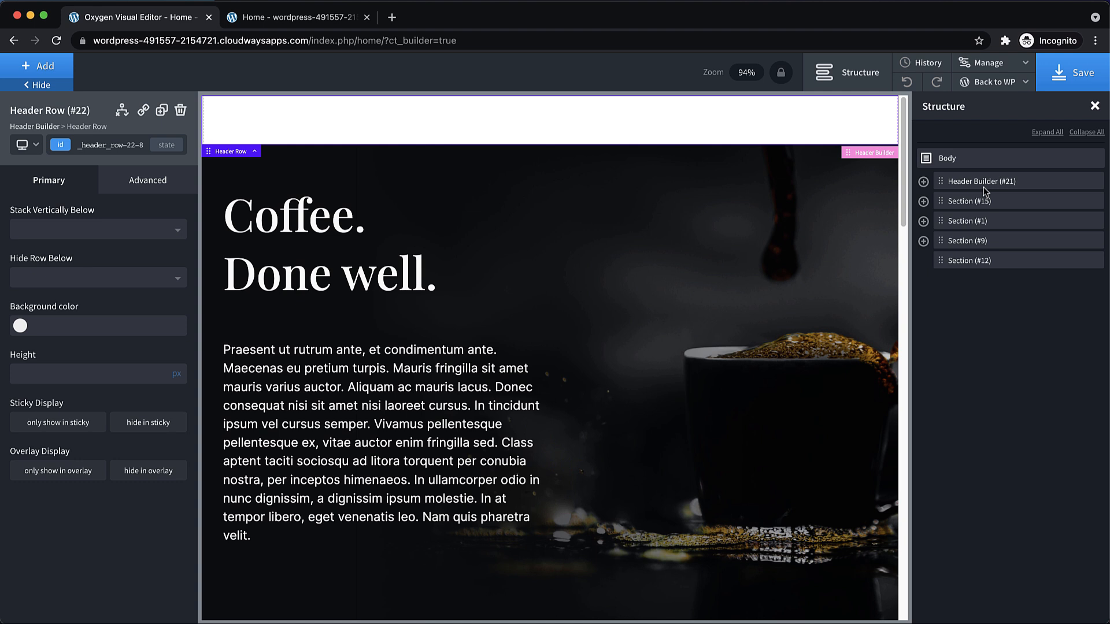
Step: Set the Header Builder's Overlay Header option to Always
click(983, 184)
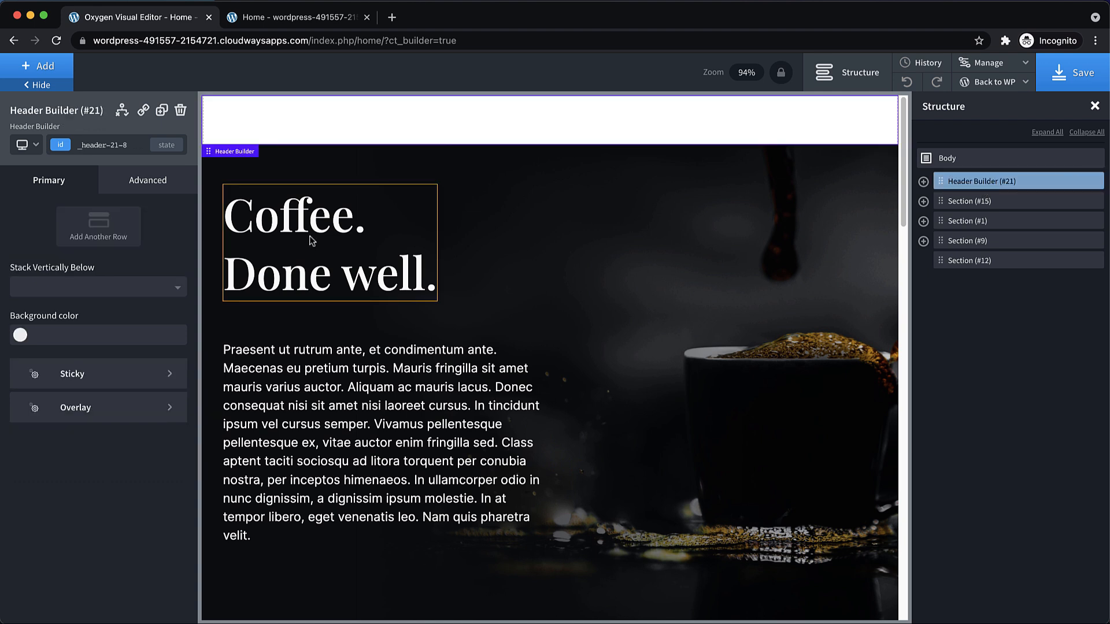
click(144, 416)
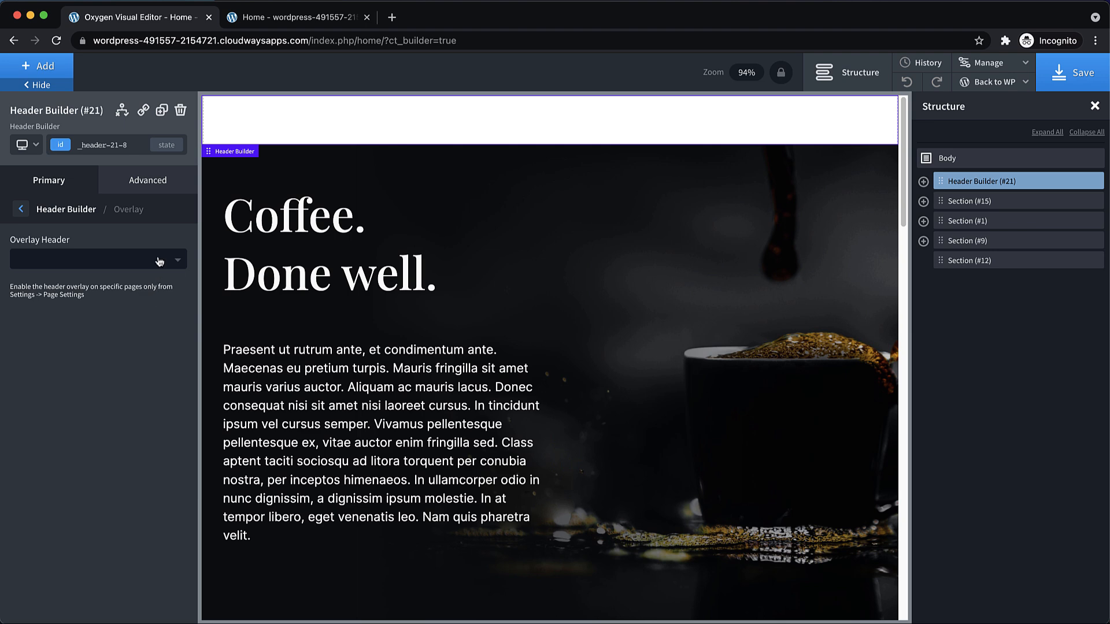
click(142, 264)
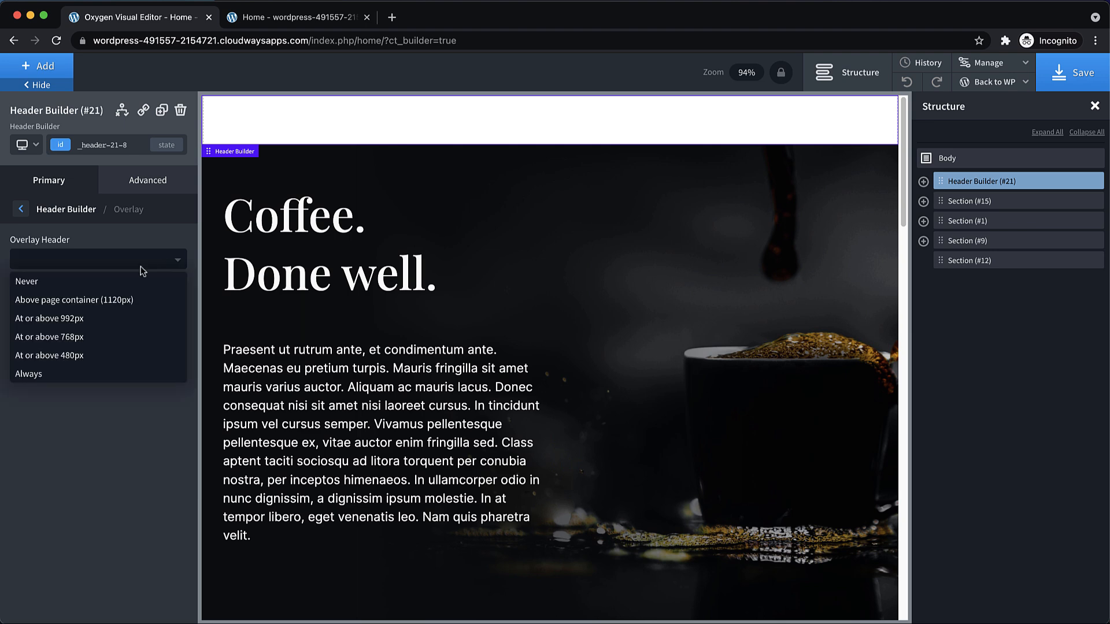
click(77, 374)
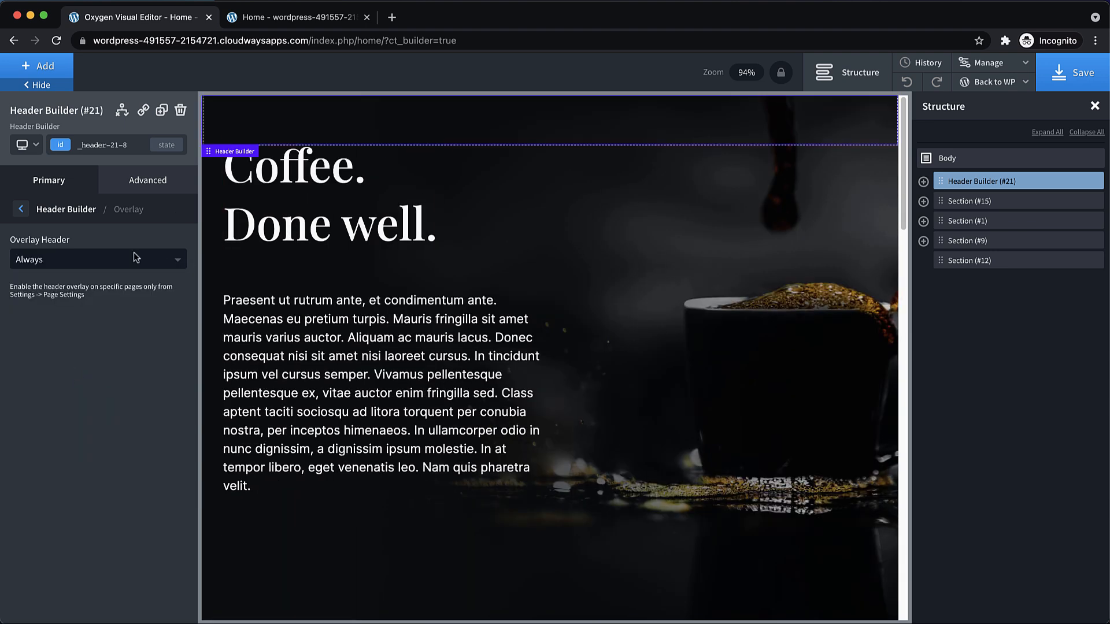
click(112, 258)
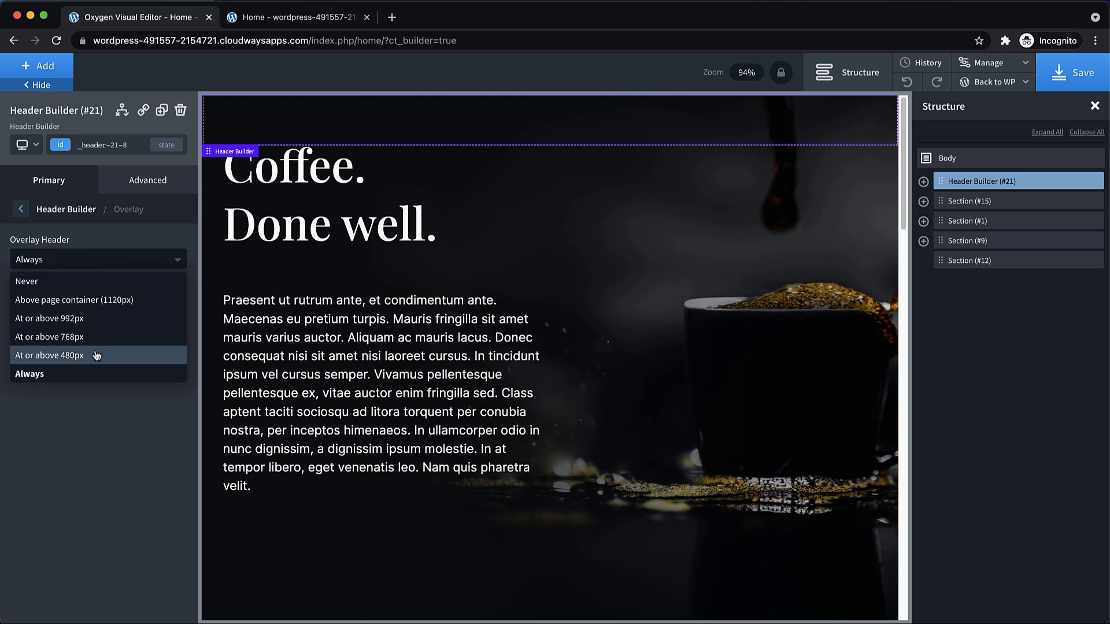
click(96, 414)
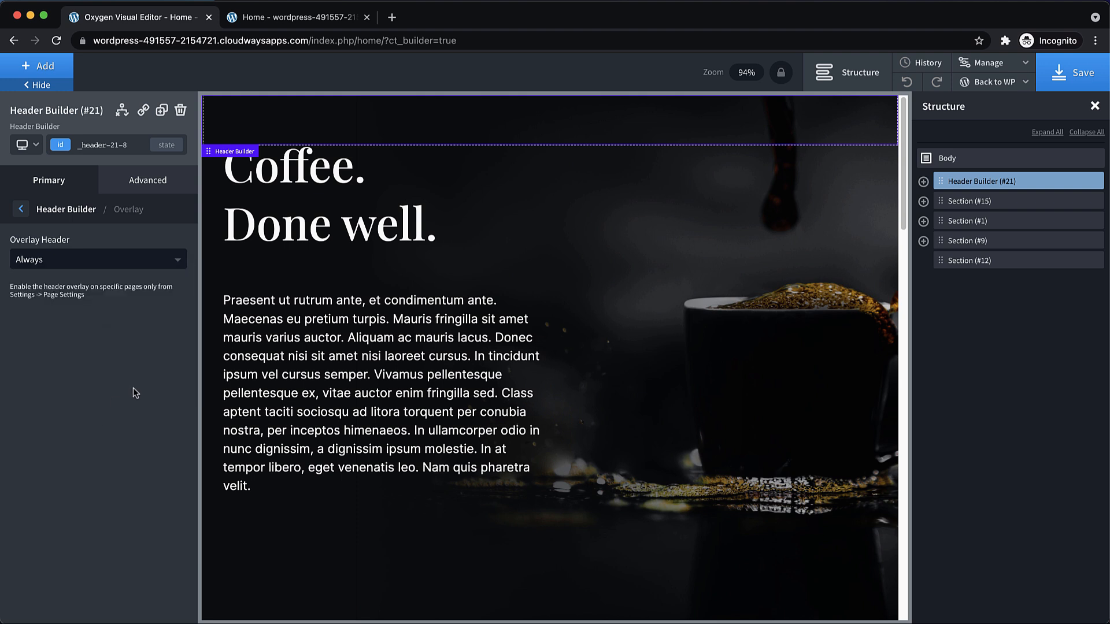
Step: Set the hero section ID's top container padding to 128 px
click(702, 233)
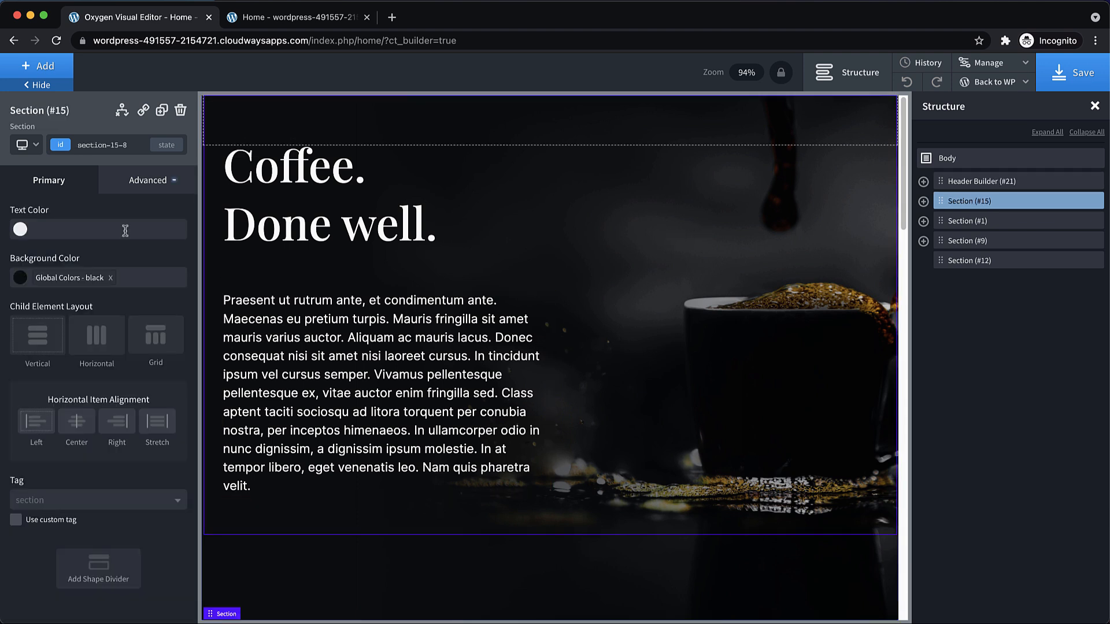
click(141, 186)
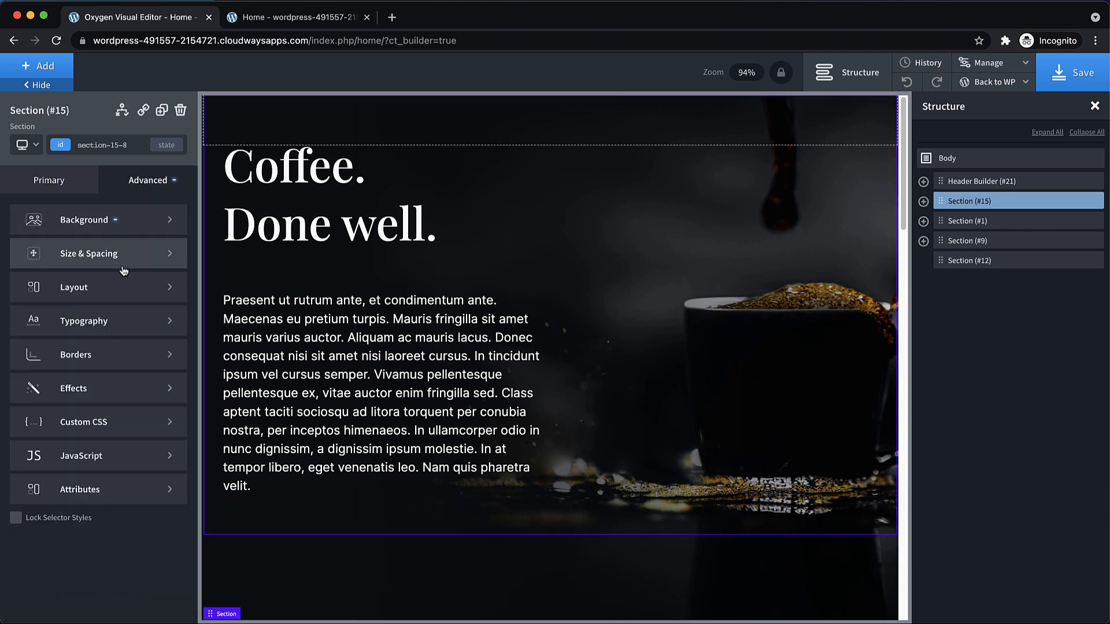
click(123, 255)
double_click(96, 257)
text(128)
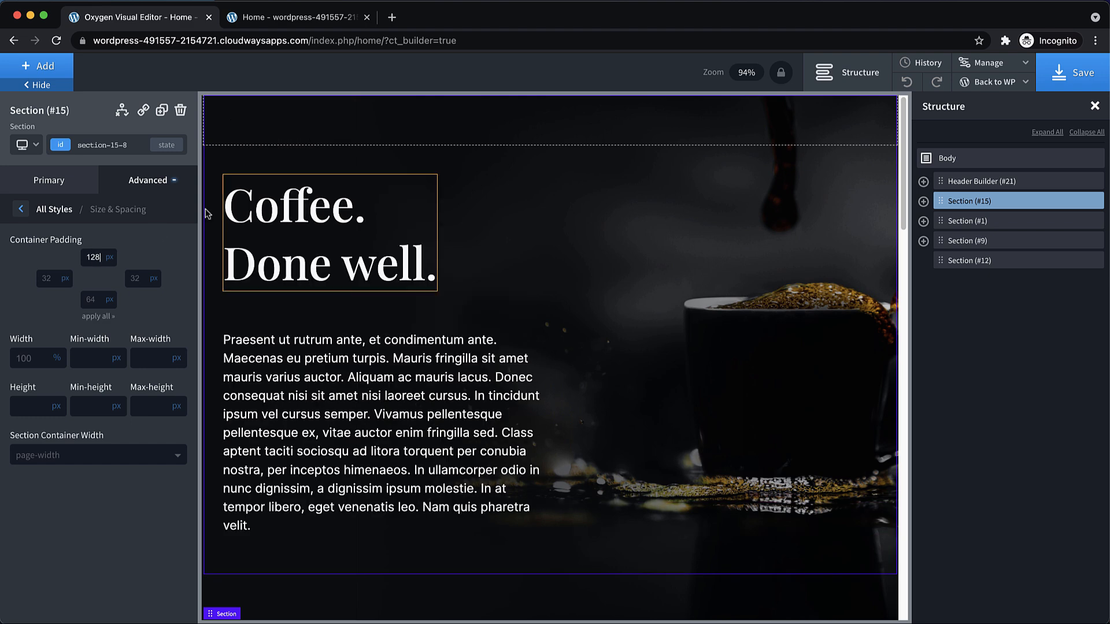
Step: Add a Div inside the Row Left area of the Header Builder's header row and expand it in the structure
click(613, 125)
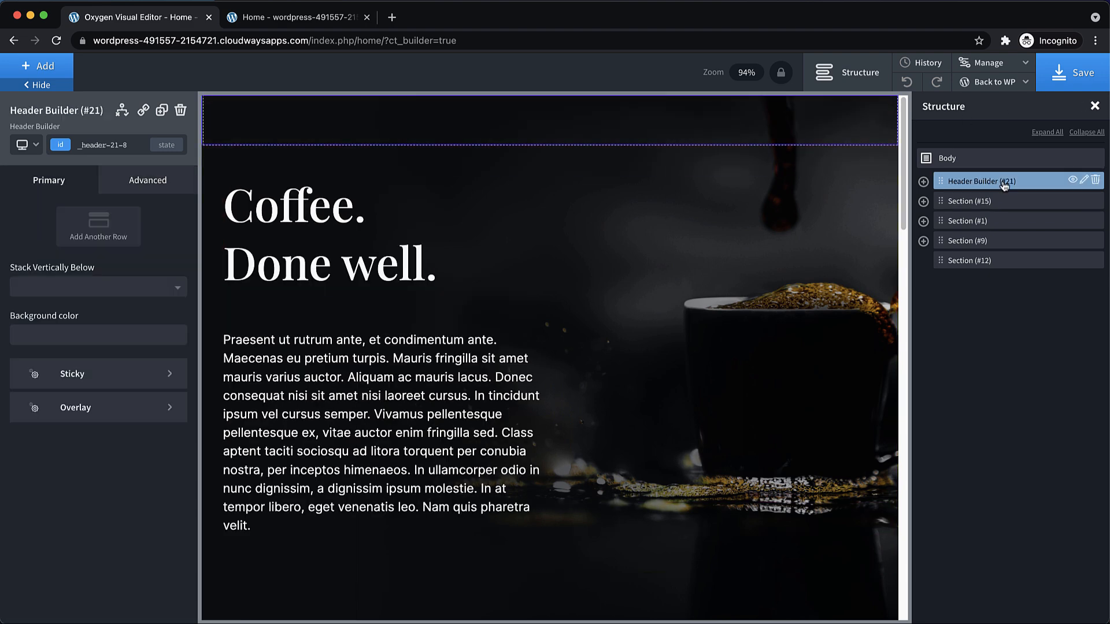
click(923, 182)
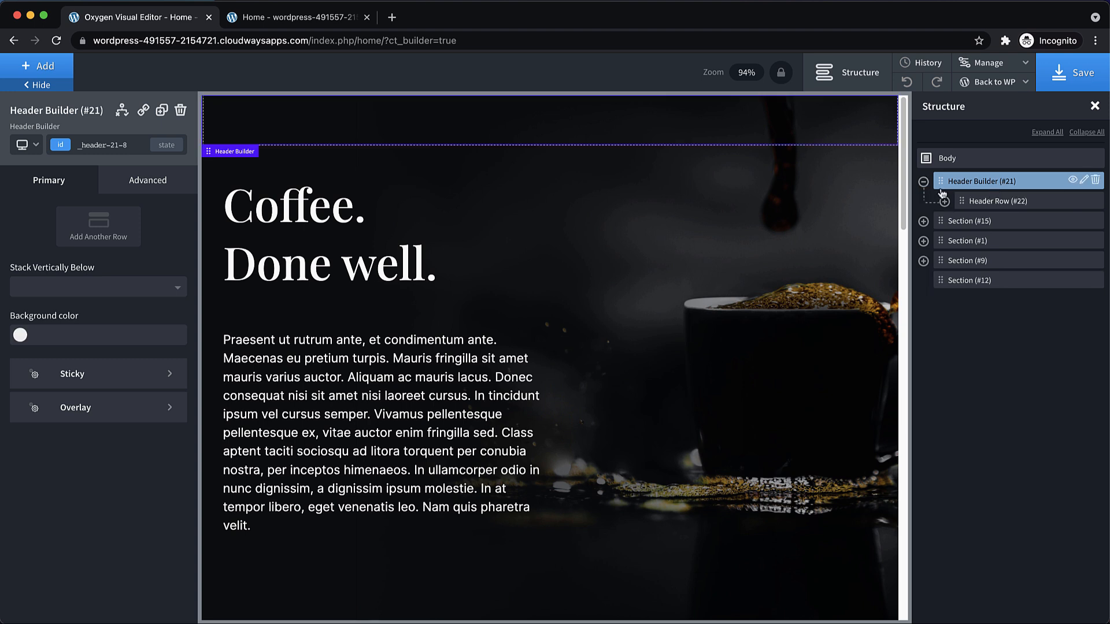
click(974, 202)
click(945, 202)
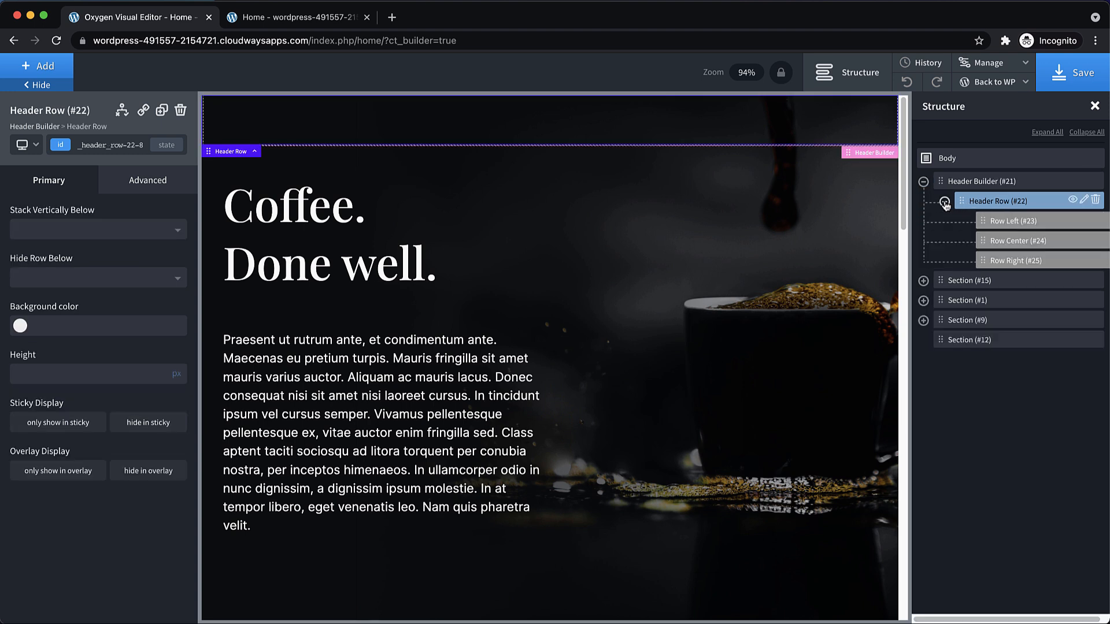
click(42, 66)
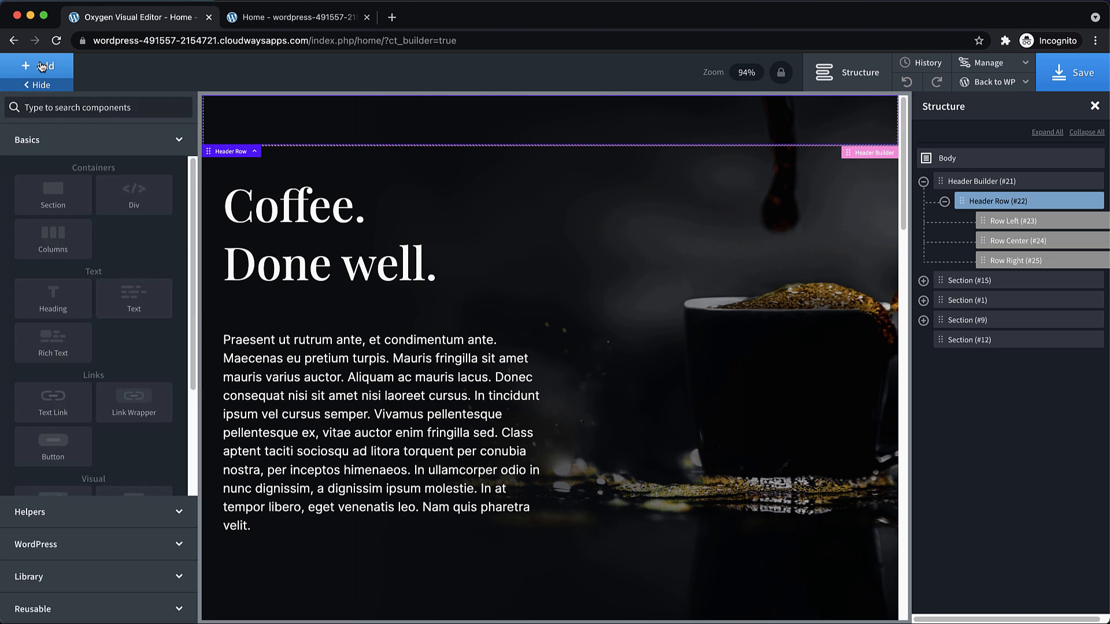
text(icon)
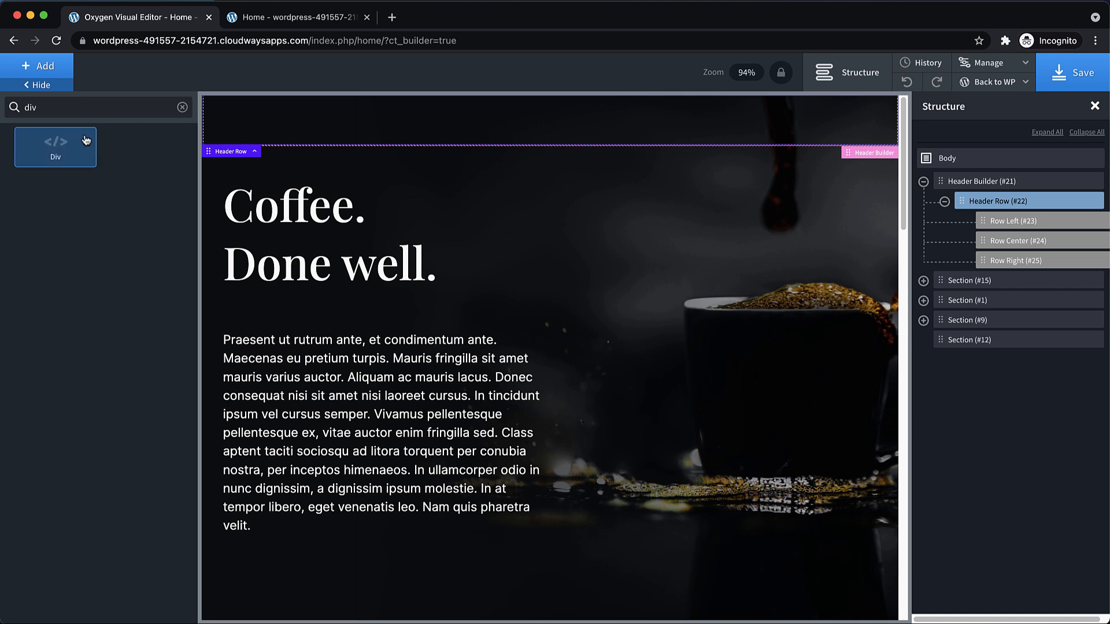
click(68, 160)
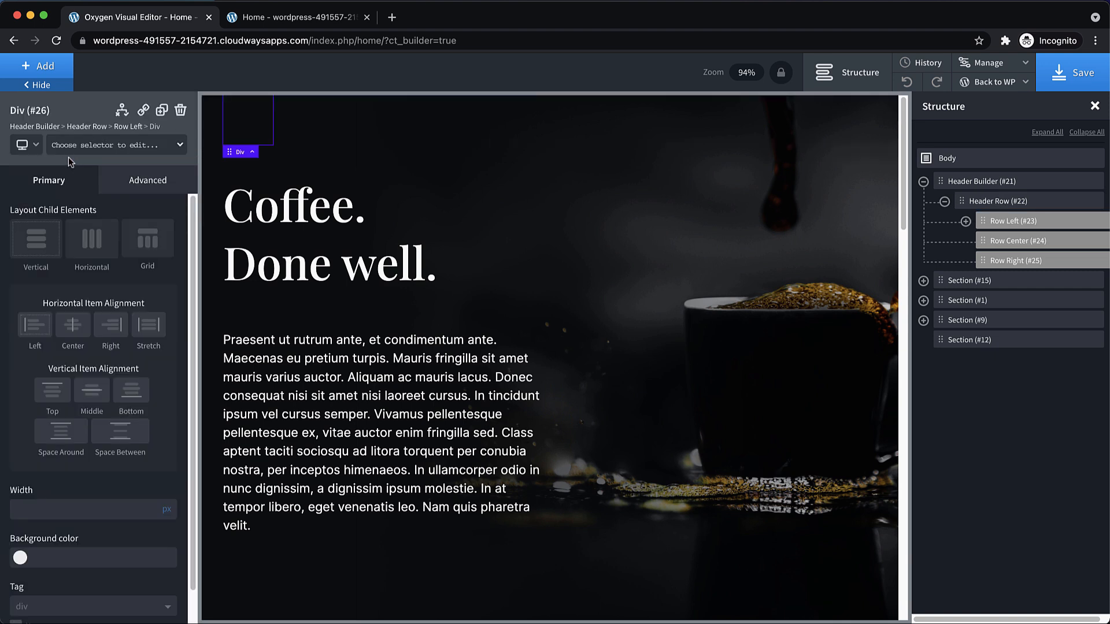
click(966, 222)
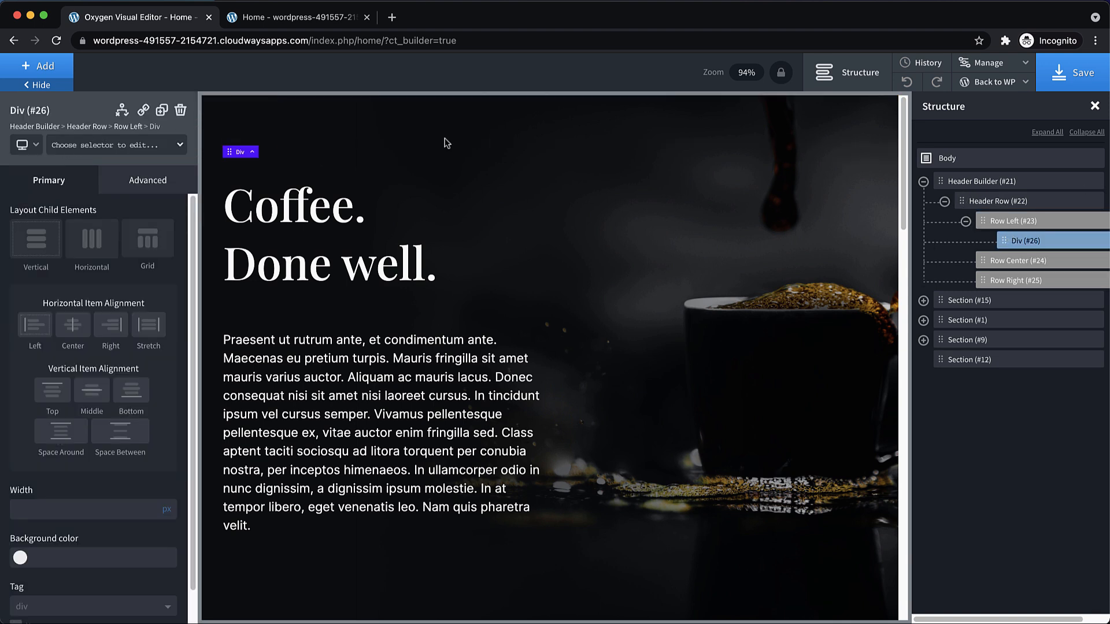
Step: Add an Icon element and a Text element inside the header's new Div
click(38, 65)
text(icon)
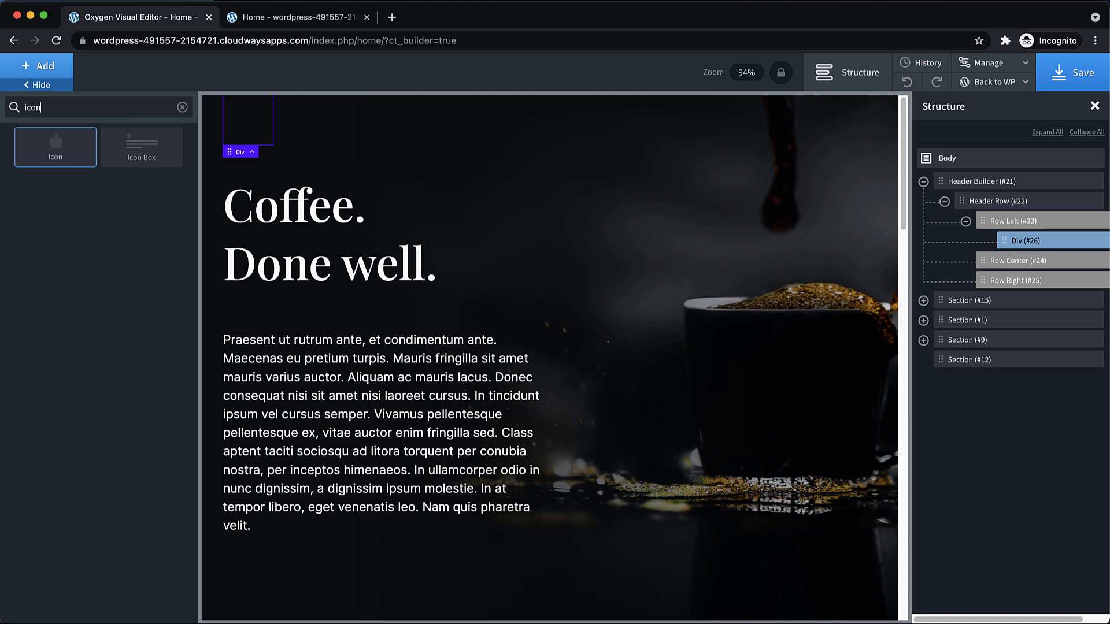
click(56, 147)
click(50, 67)
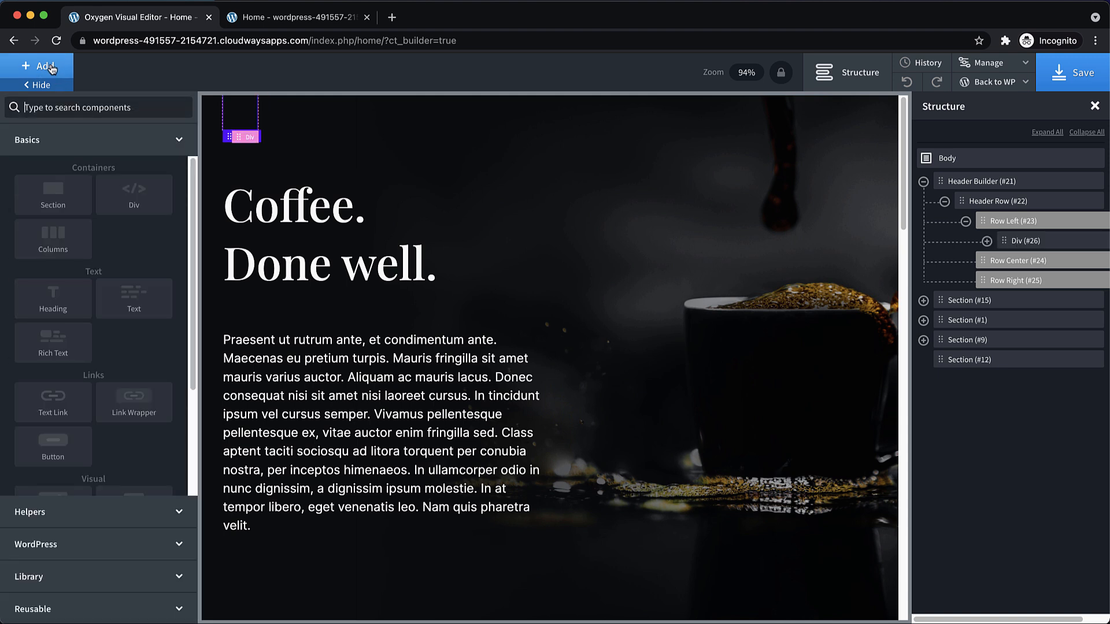
text(text)
click(53, 144)
Step: Set the header Div's typography color to white, #ffffff
click(1012, 241)
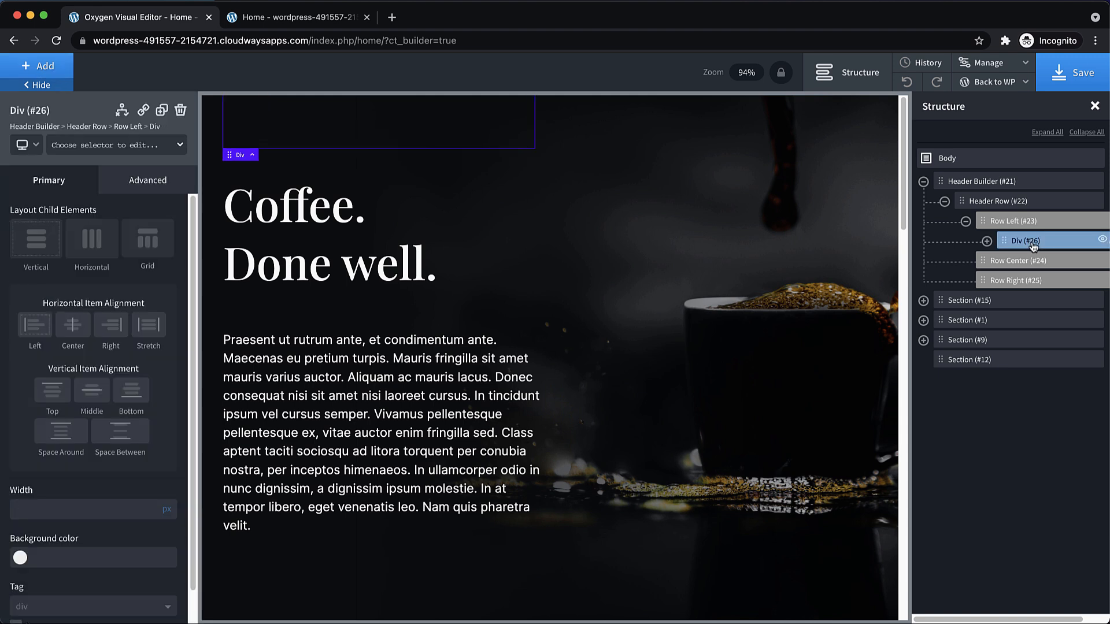
click(131, 180)
click(17, 306)
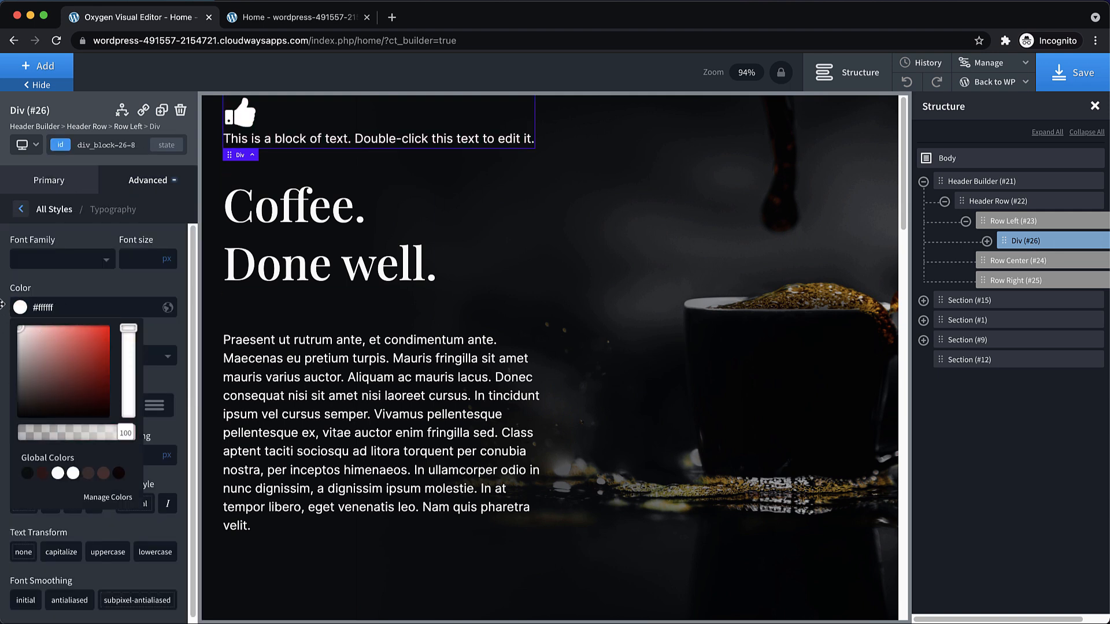
click(2, 287)
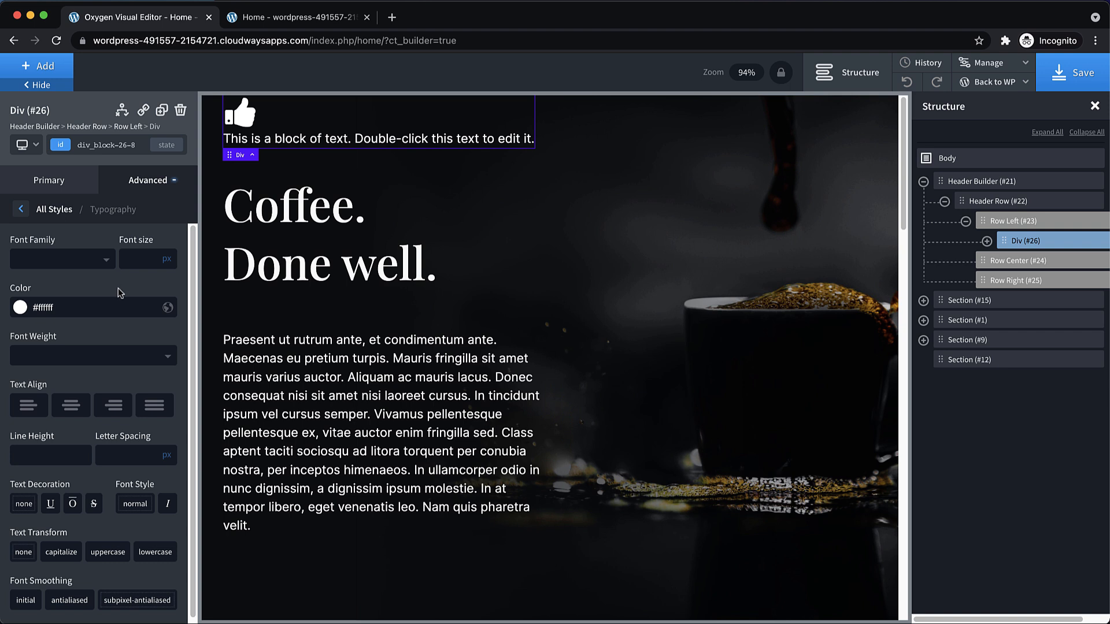
Step: Change the header icon to the coffee cup from the Font Awesome icon set
click(241, 111)
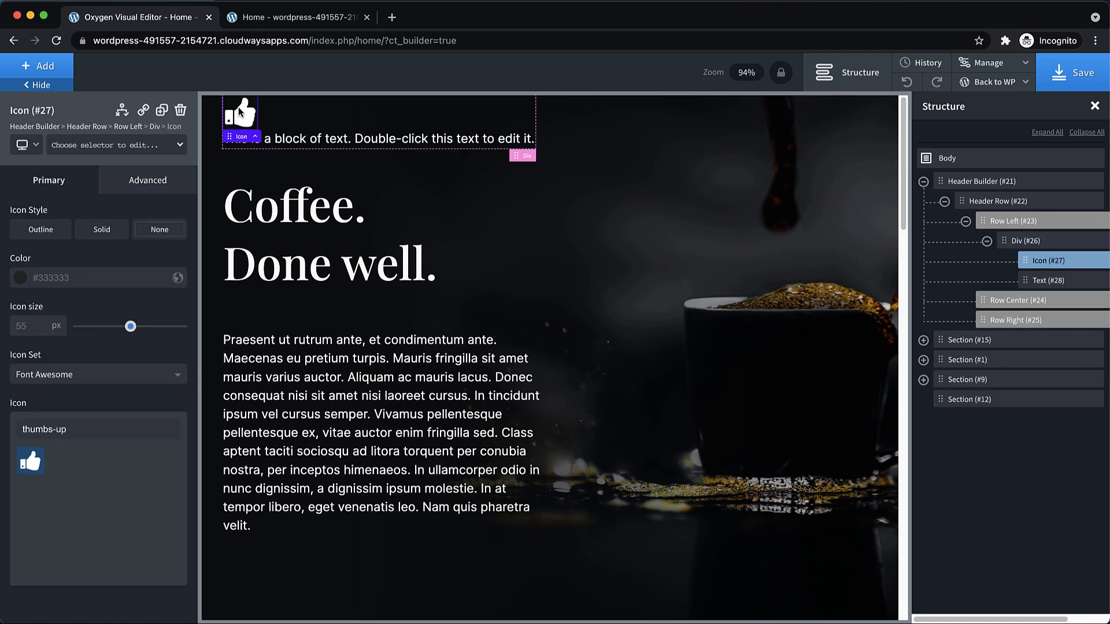
key(super+a)
key(BackSpace)
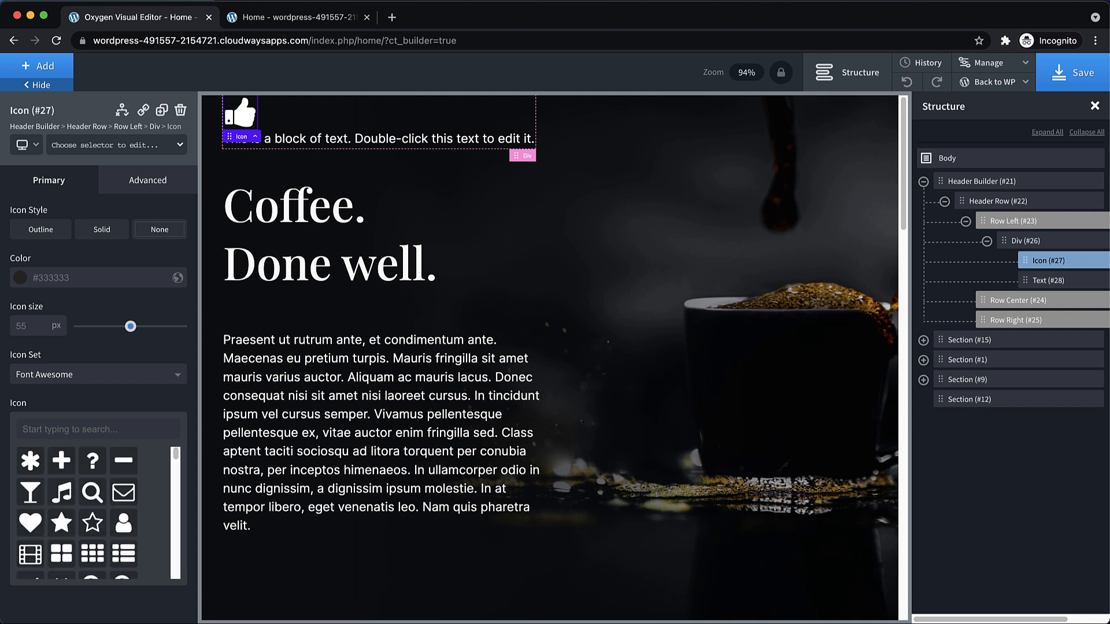
text(coffee)
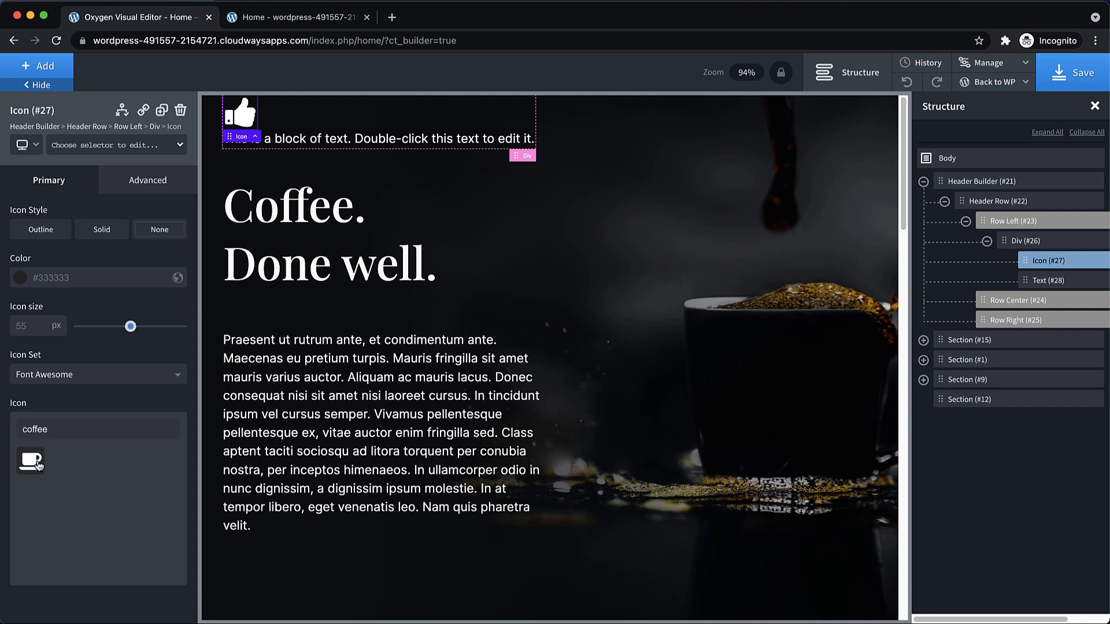
click(72, 382)
click(50, 416)
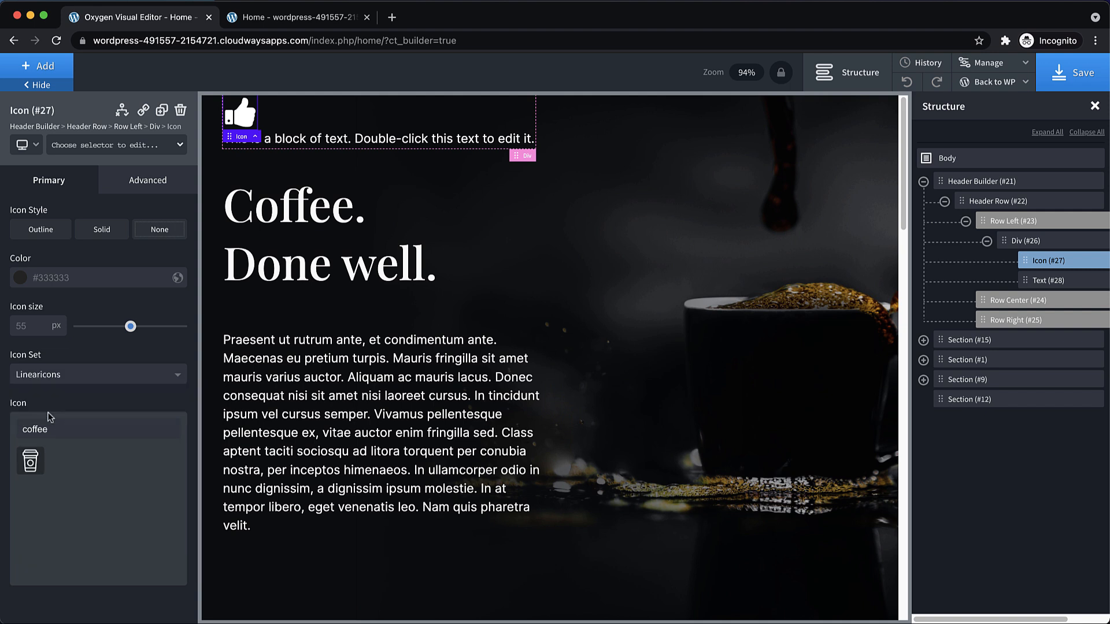
click(87, 382)
click(65, 399)
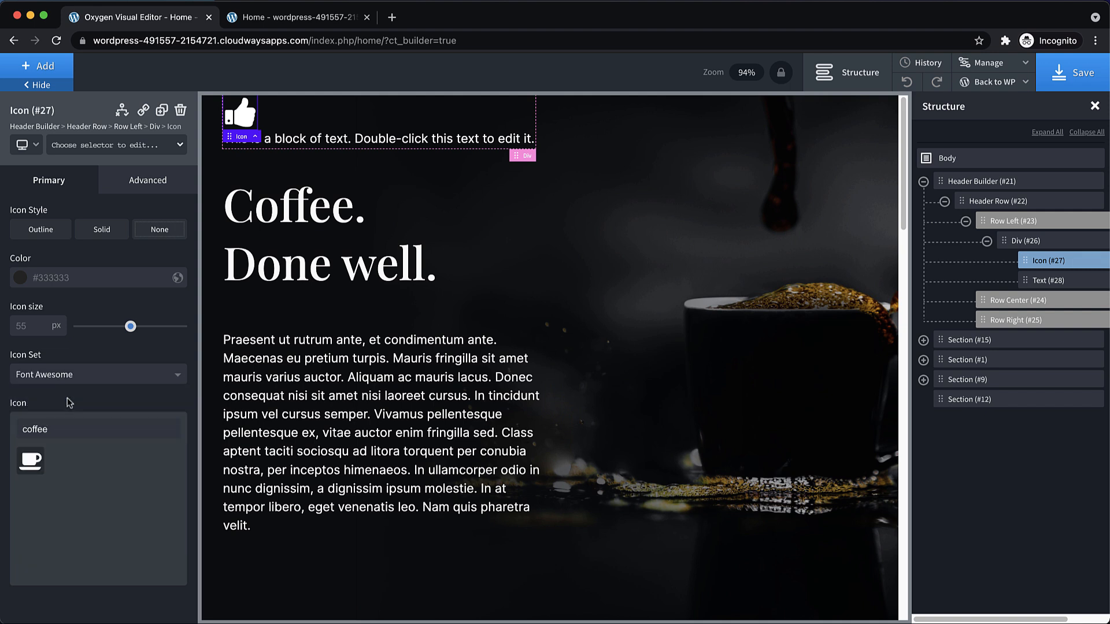
click(31, 460)
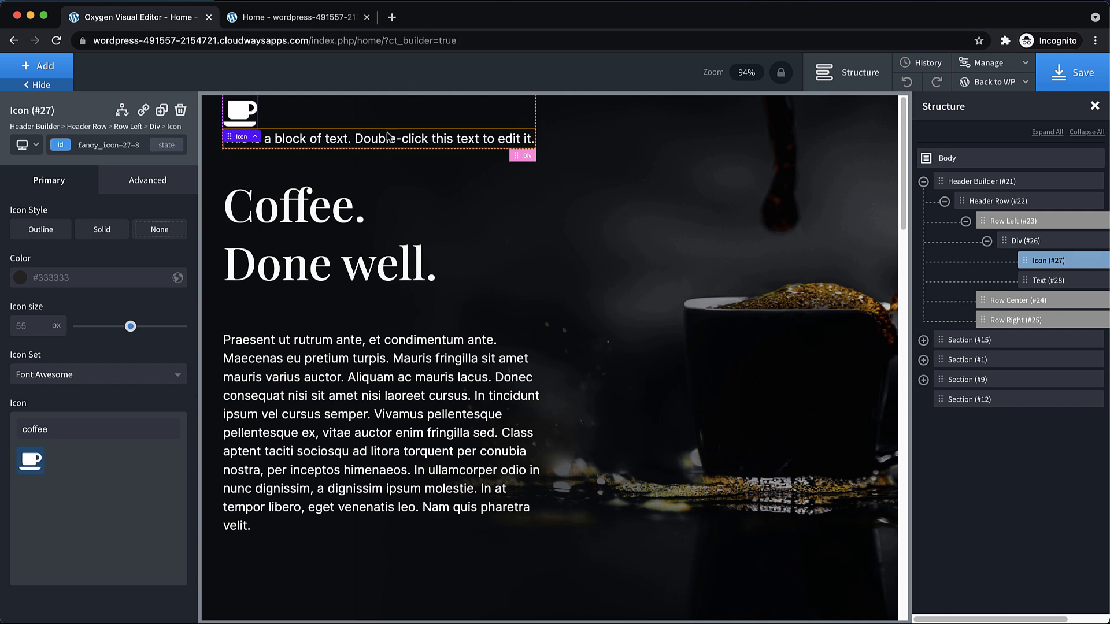
Step: Change the text below the icon to "Perfect Roast" and center the Div's child elements horizontally
double_click(386, 140)
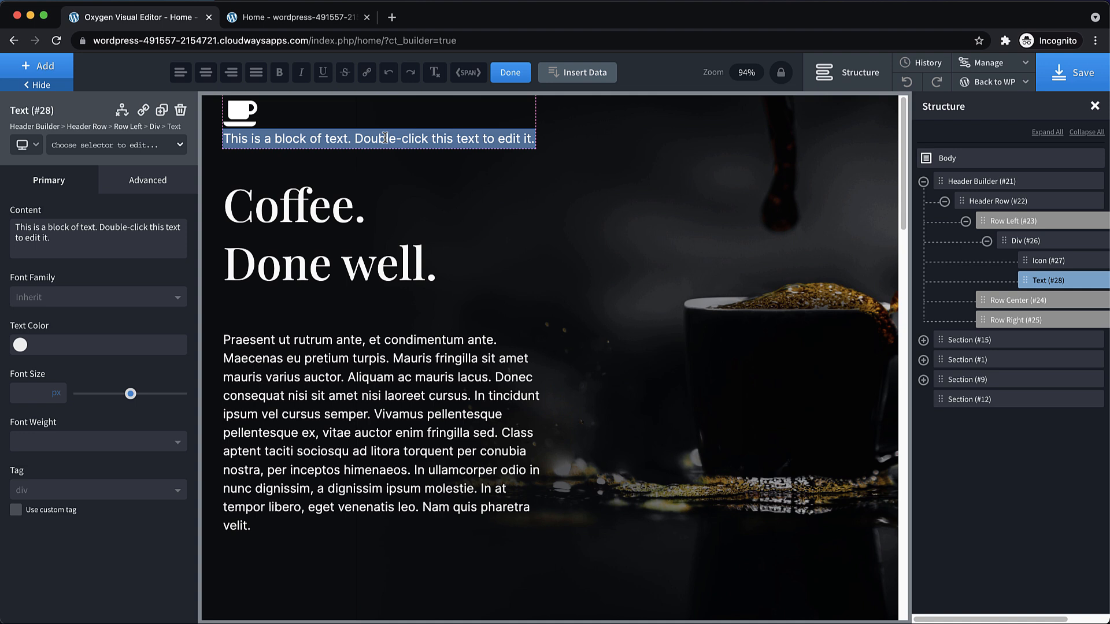
text(Perfect Roast)
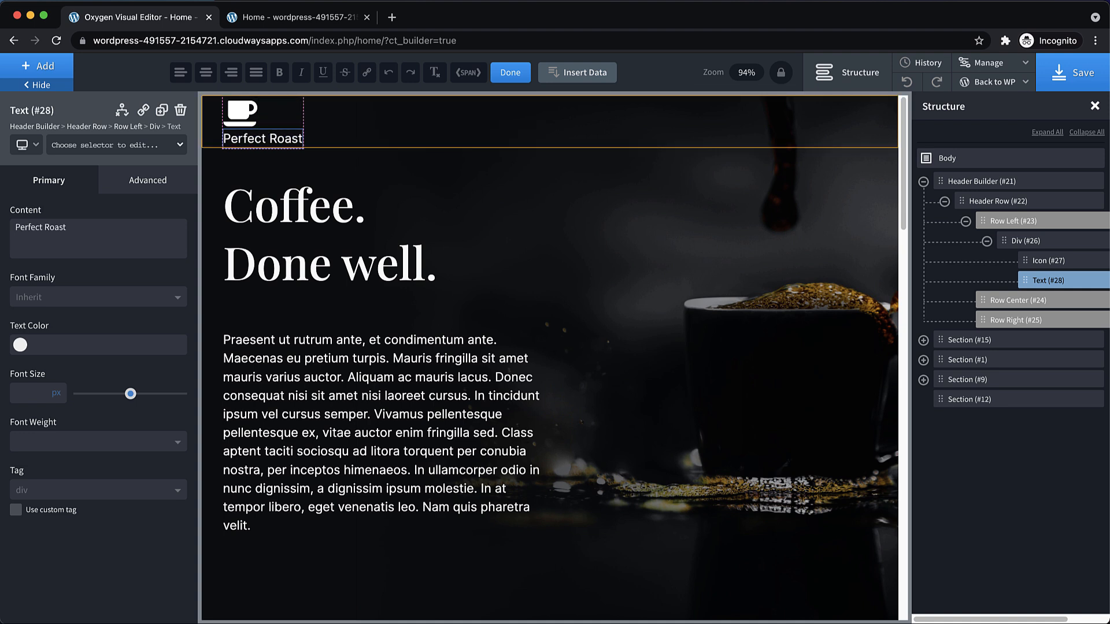
click(295, 119)
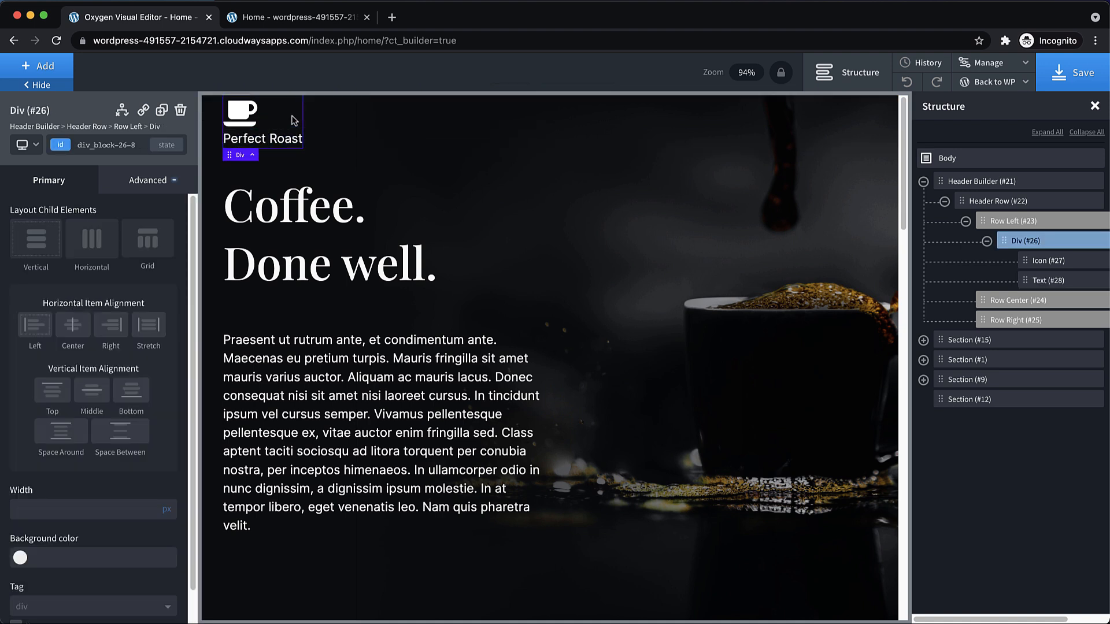
click(68, 334)
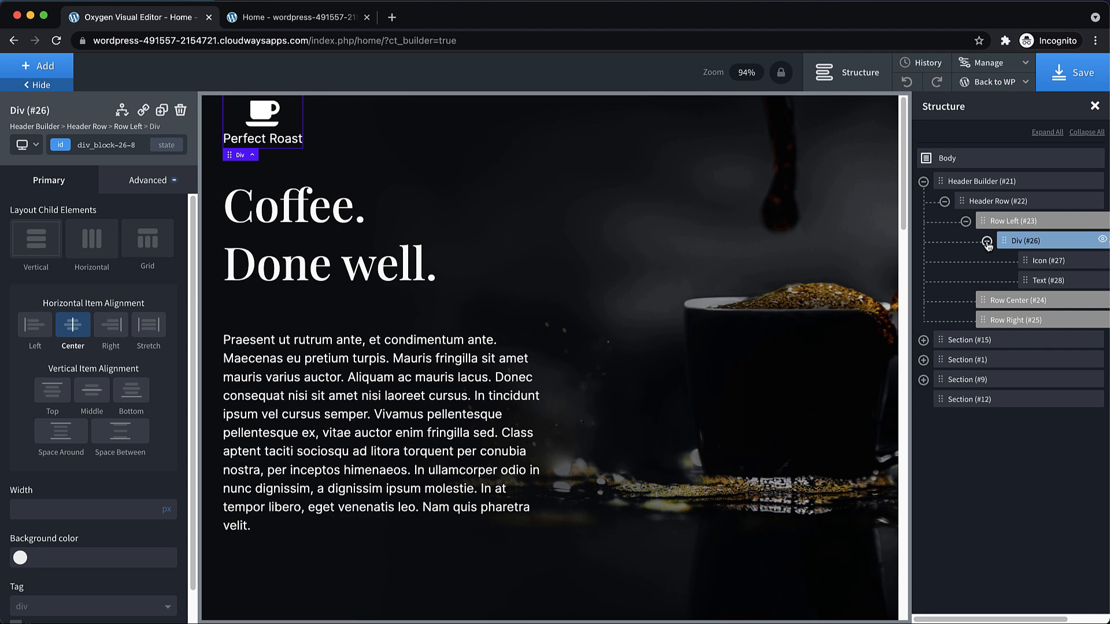
Step: Turn the logo Div into a link wrapper with the URL "/"
click(143, 110)
text(/)
click(684, 489)
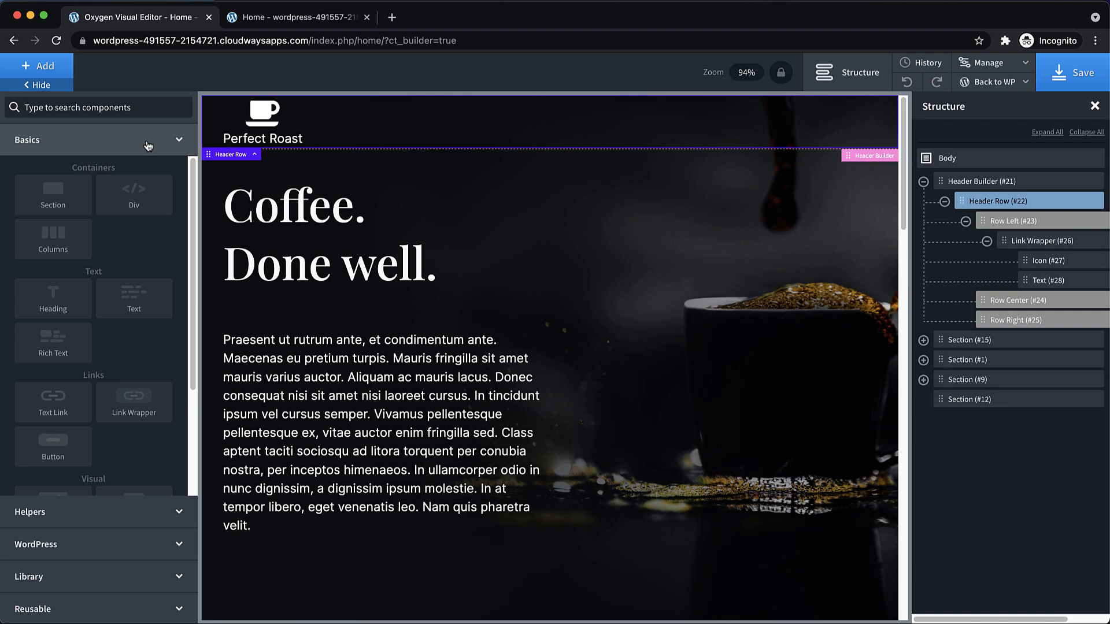
Step: Add a Pro Menu to the header row and place it in the Row Right area
text(pro)
click(141, 147)
drag(1007, 300, 1027, 322)
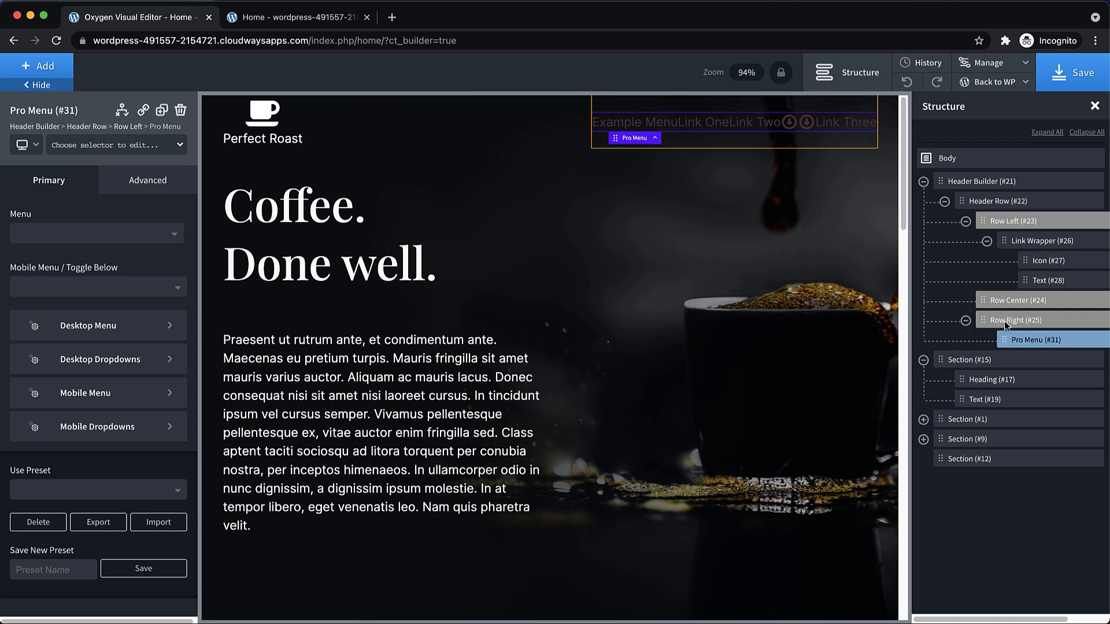
Step: Set the Pro Menu's mobile menu to Always and clear the icon search in its Open Icon Layout settings
click(128, 292)
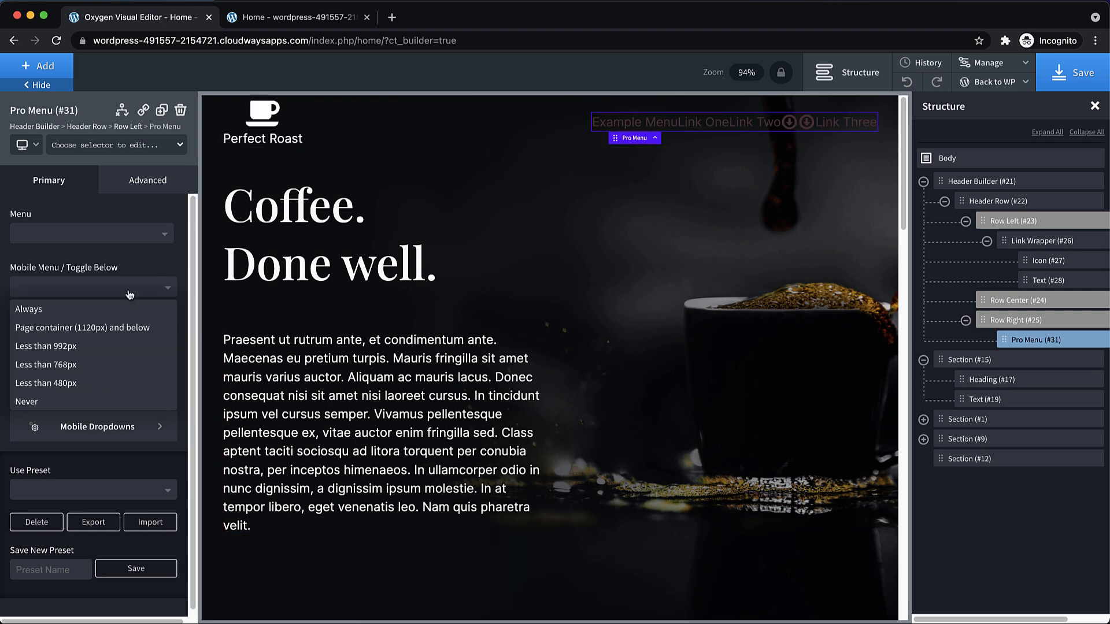
click(107, 309)
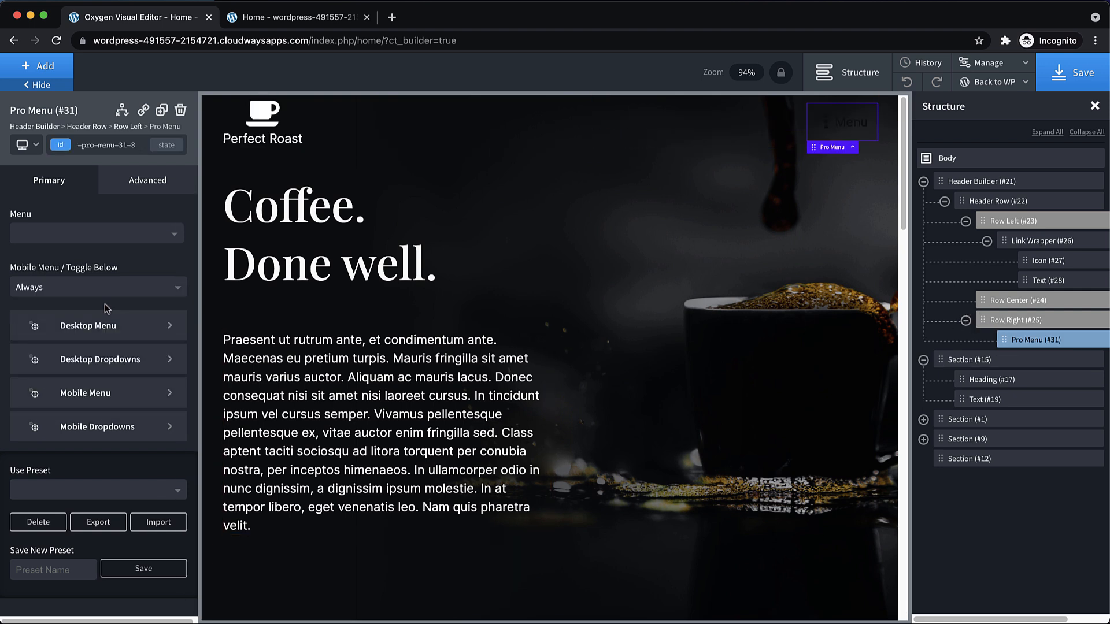
click(138, 392)
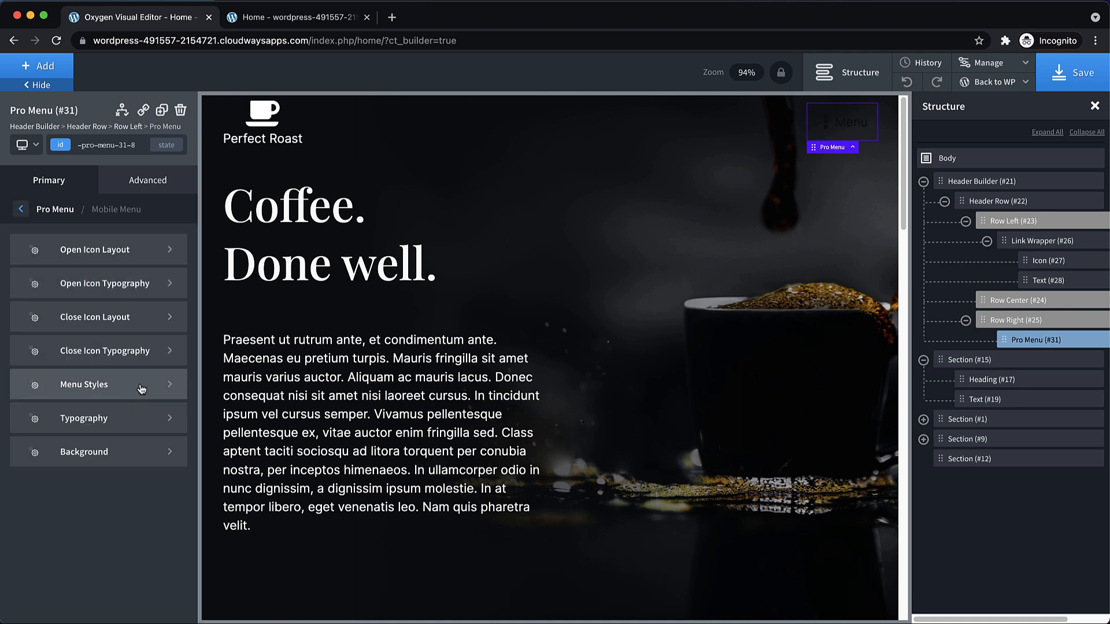
click(138, 263)
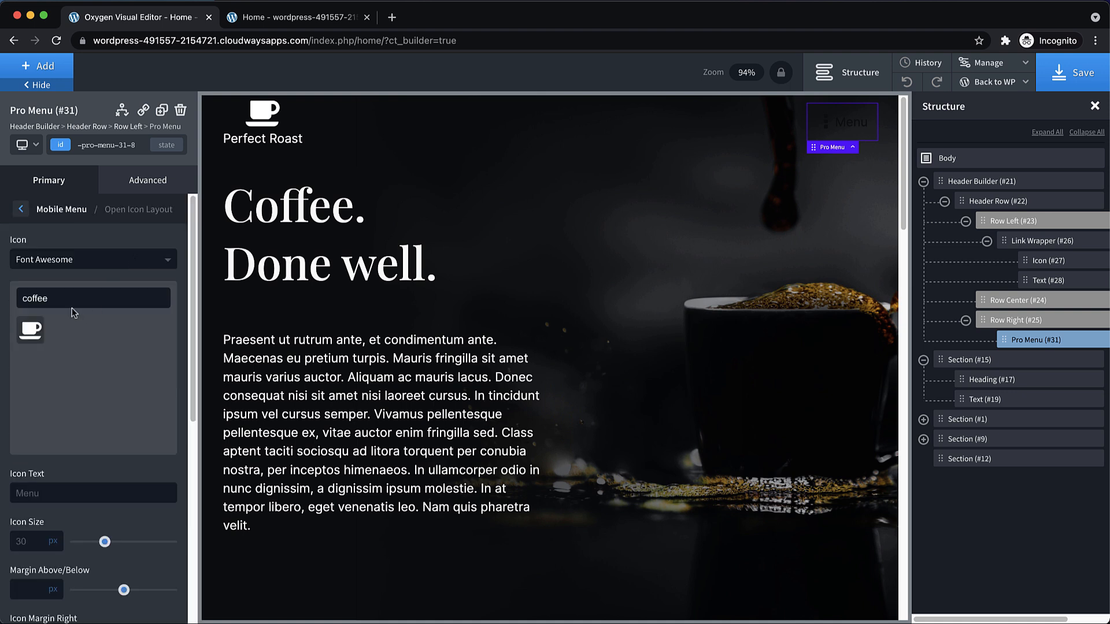
drag(71, 306, 3, 289)
key(BackSpace)
text(line)
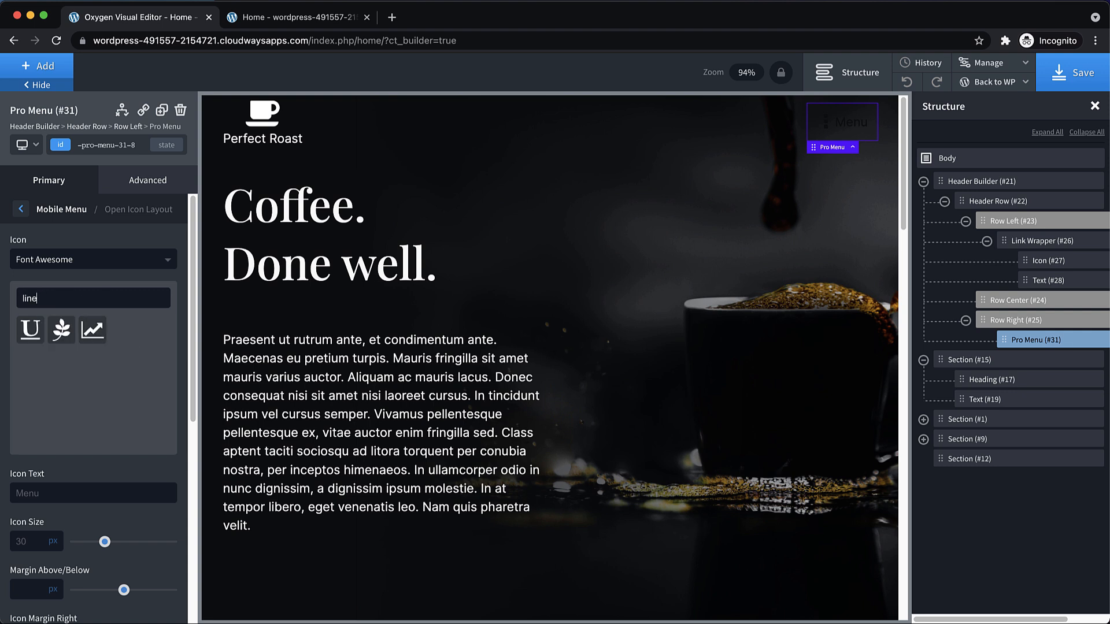
key(BackSpace)
key(BackSpace)
key(BackSpace)
key(BackSpace)
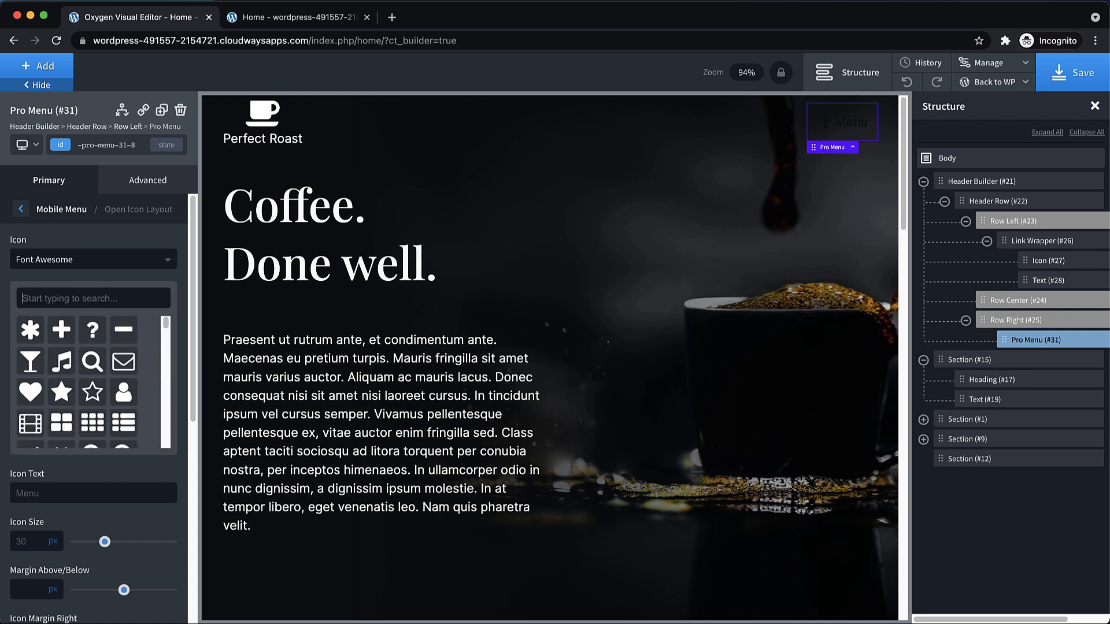
Step: Choose the Font Awesome "bars" icon as the mobile menu's open icon
scroll(100, 379, down, 3)
scroll(99, 377, down, 5)
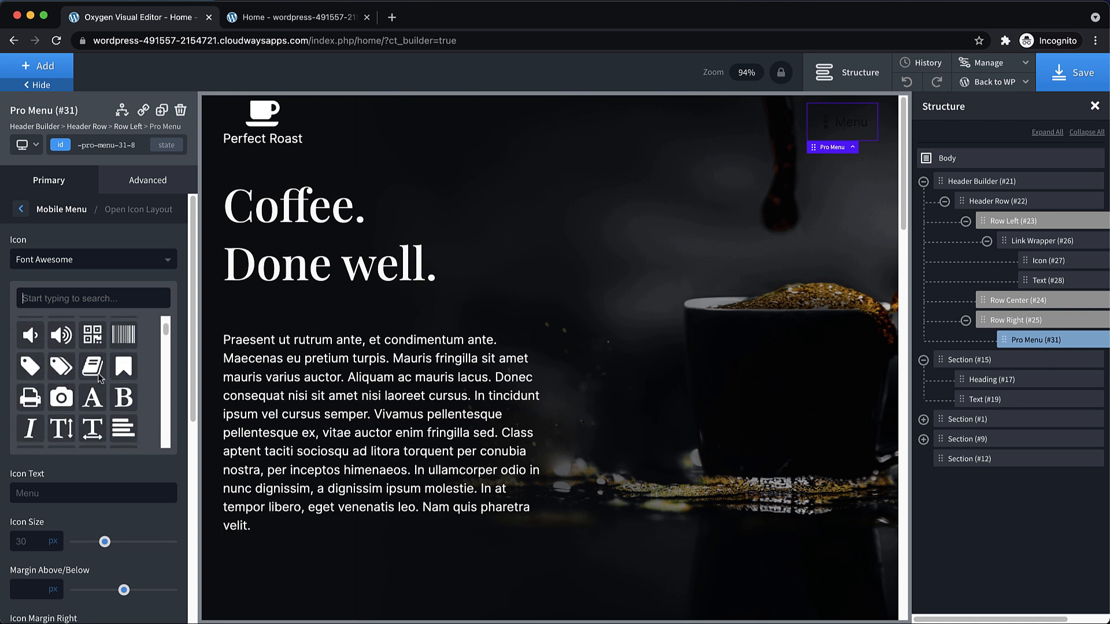
click(98, 355)
text(bars)
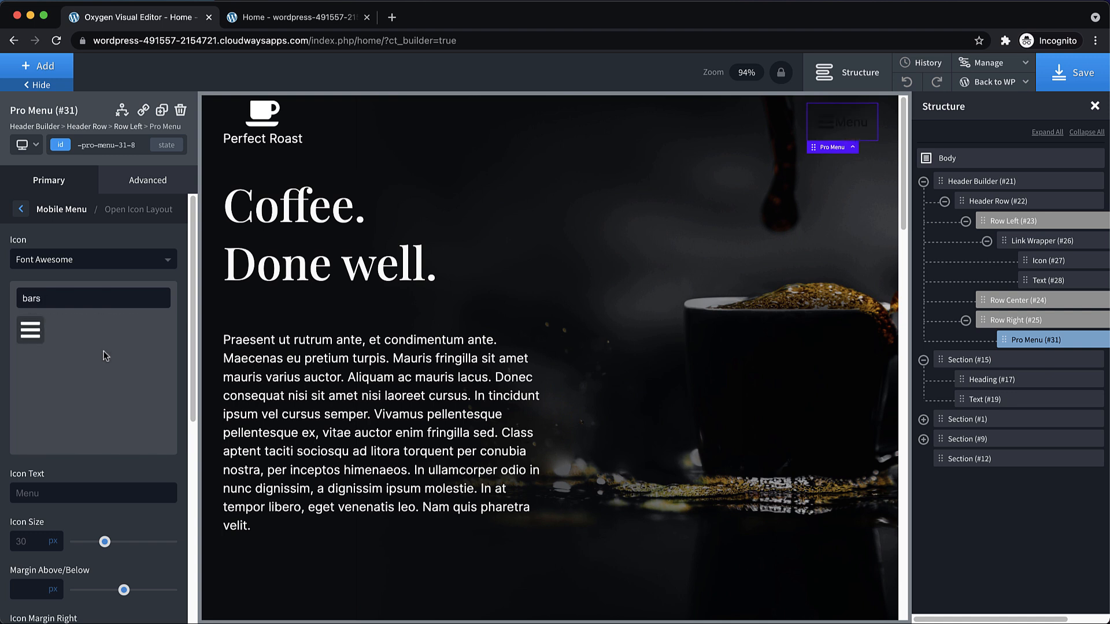
Step: Remove the open icon's text and set its icon size to 32 px
drag(47, 493, 7, 499)
key(BackSpace)
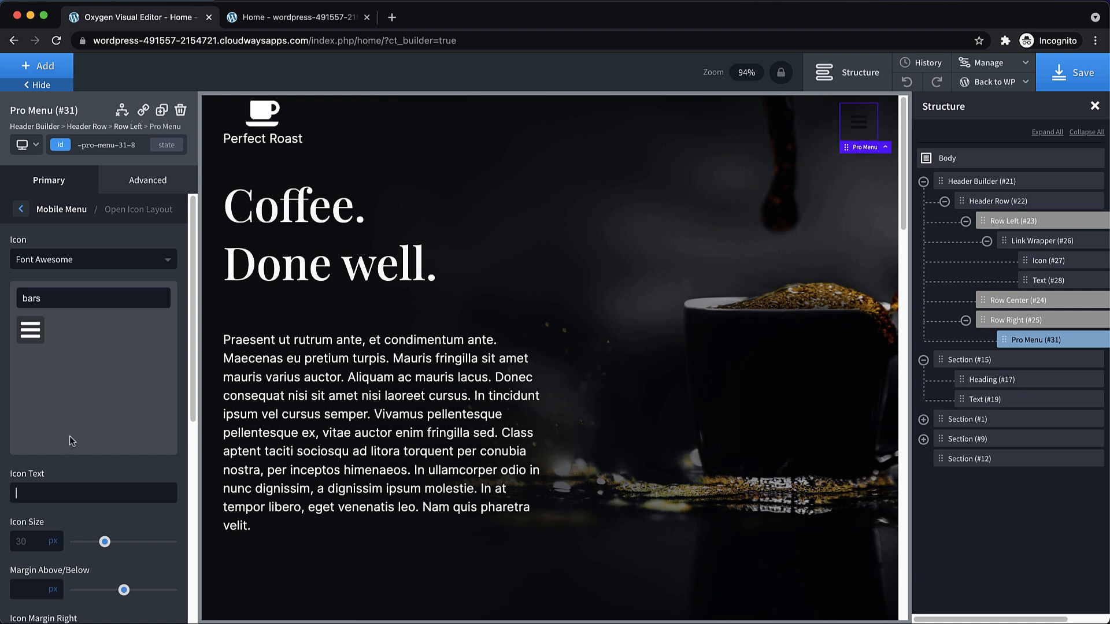
scroll(95, 435, down, 2)
scroll(94, 435, down, 2)
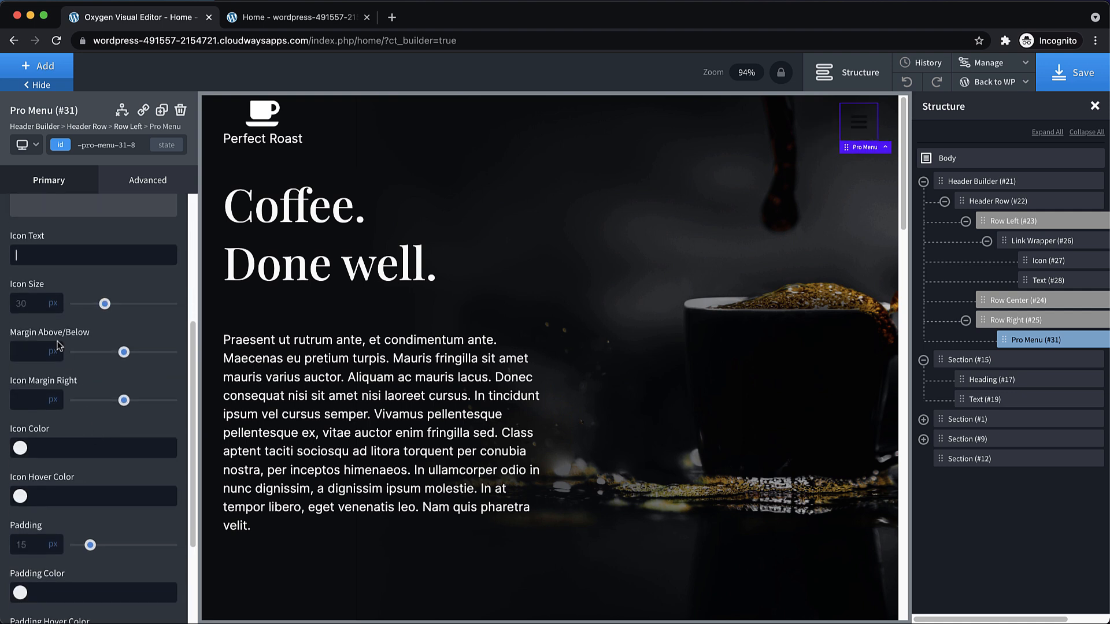
click(28, 304)
text(32)
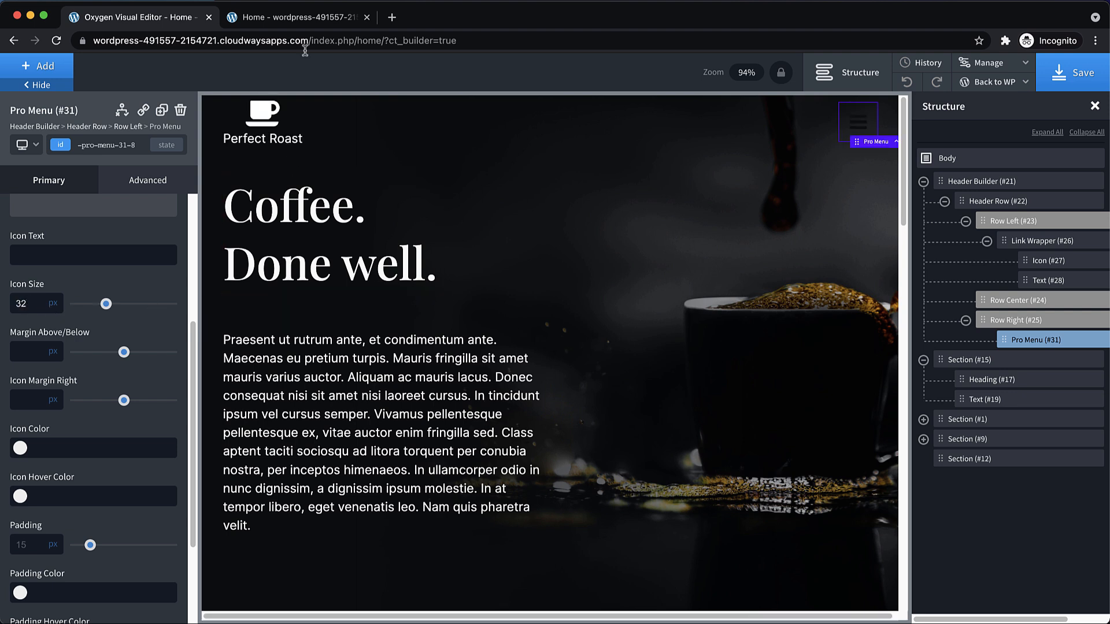
Step: Set the icon size of the coffee cup icon in the header logo to 64 px
click(263, 110)
double_click(32, 335)
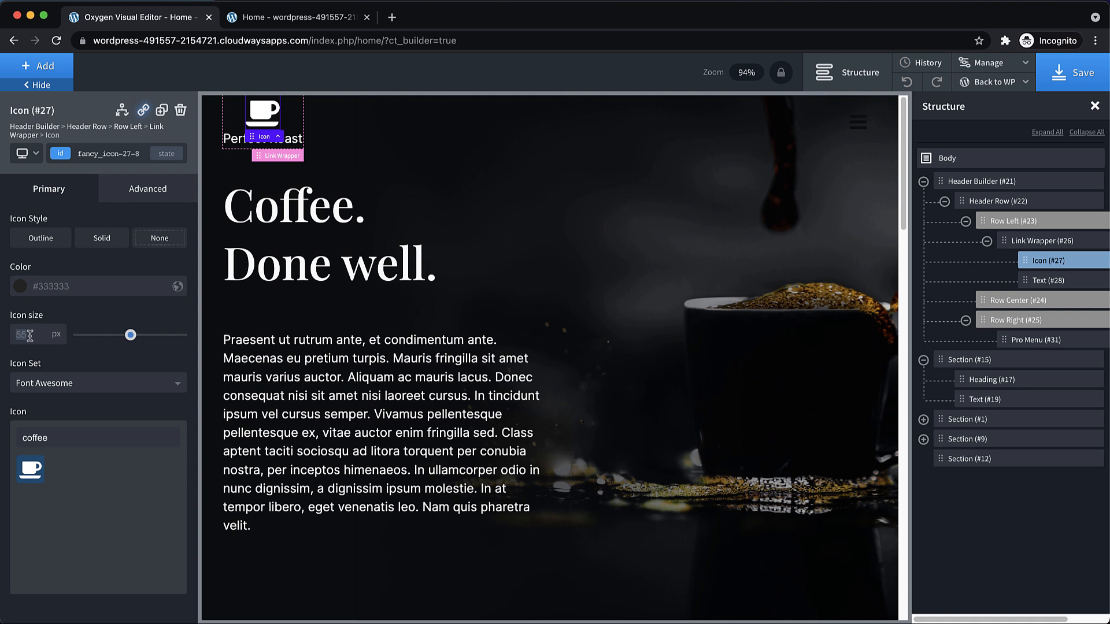
text(64)
Step: Set the icon color of the Pro Menu's mobile open icon to white (#ffffff)
click(858, 125)
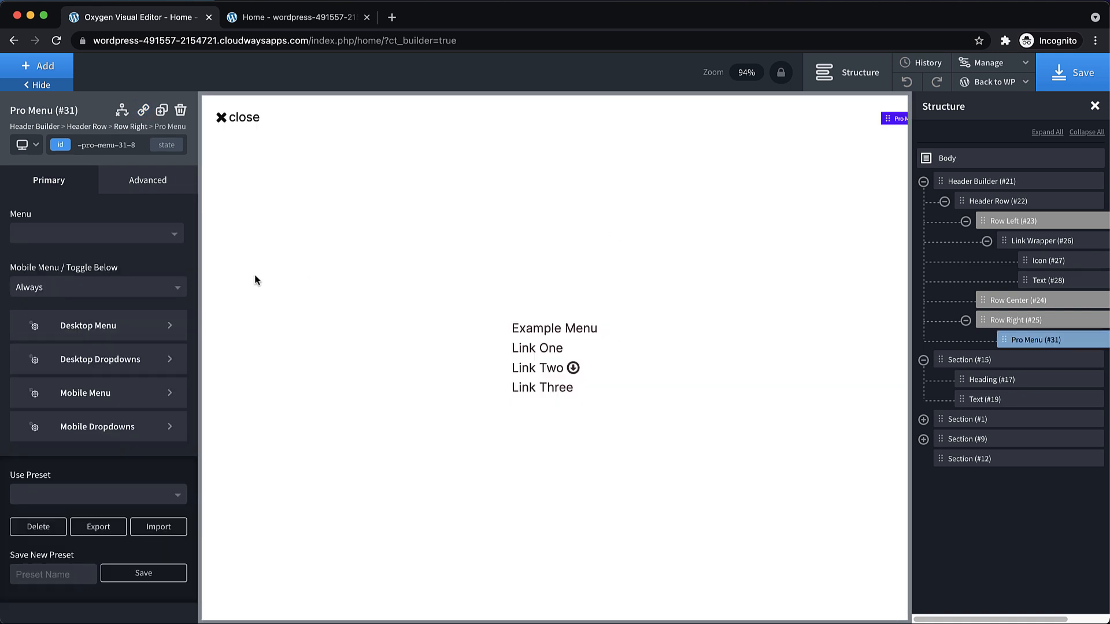
click(243, 124)
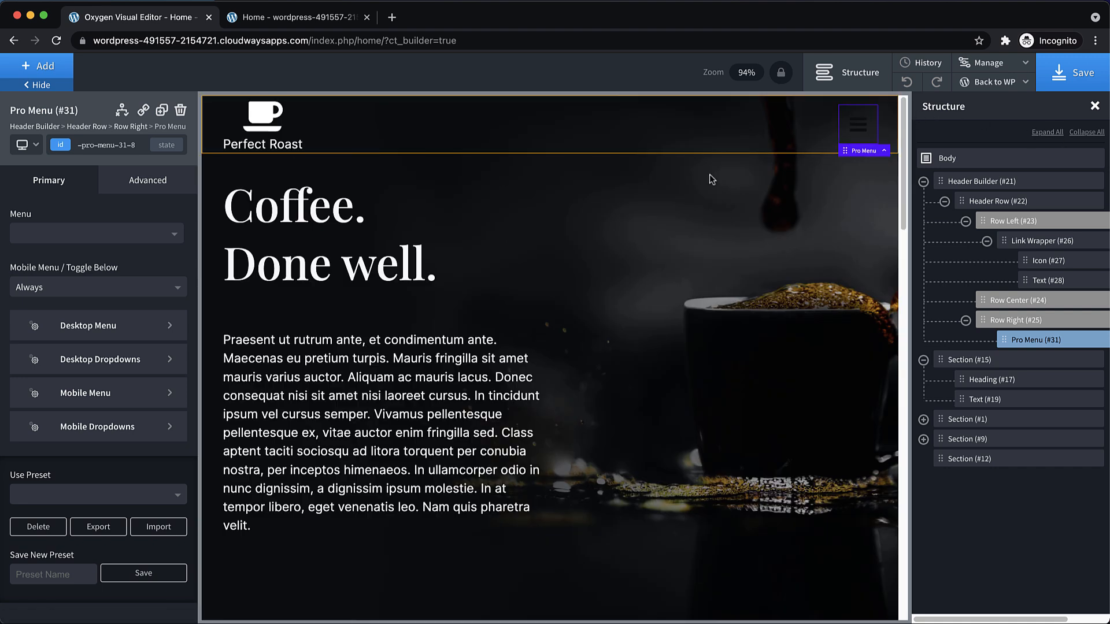
click(123, 390)
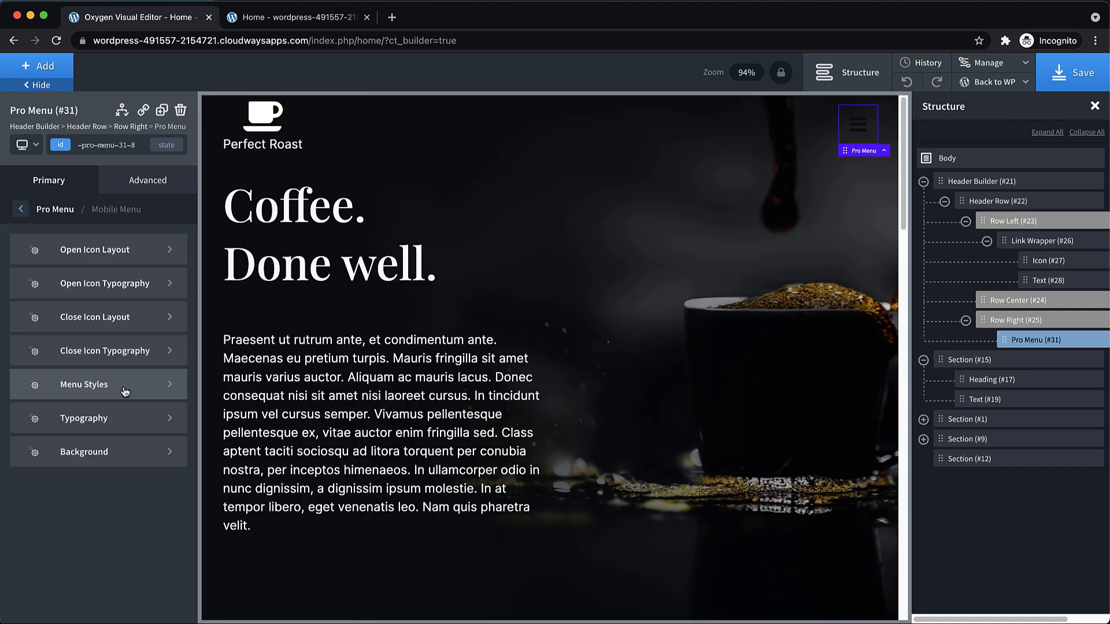
click(133, 257)
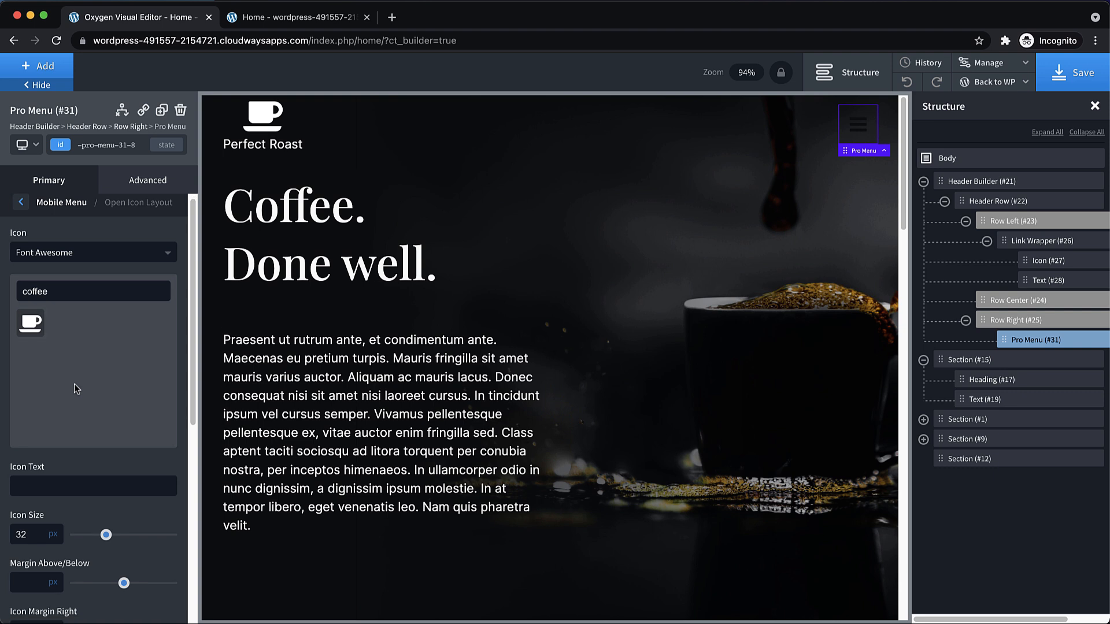
scroll(74, 384, down, 5)
click(21, 364)
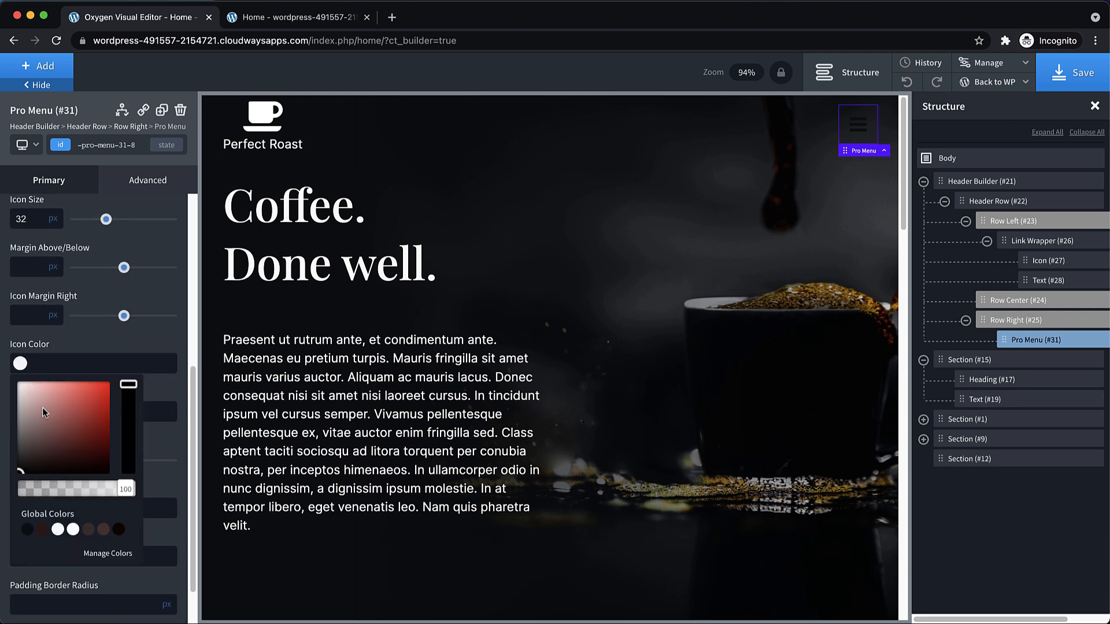
click(2, 342)
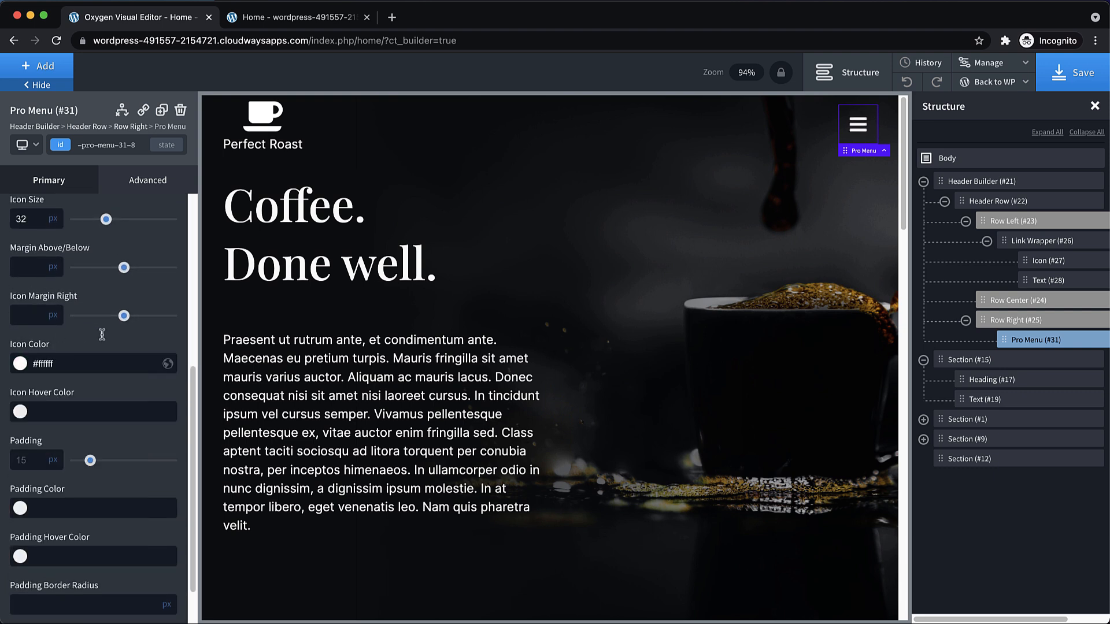
Step: Set the padding of the mobile menu's open icon to 16 px
click(20, 412)
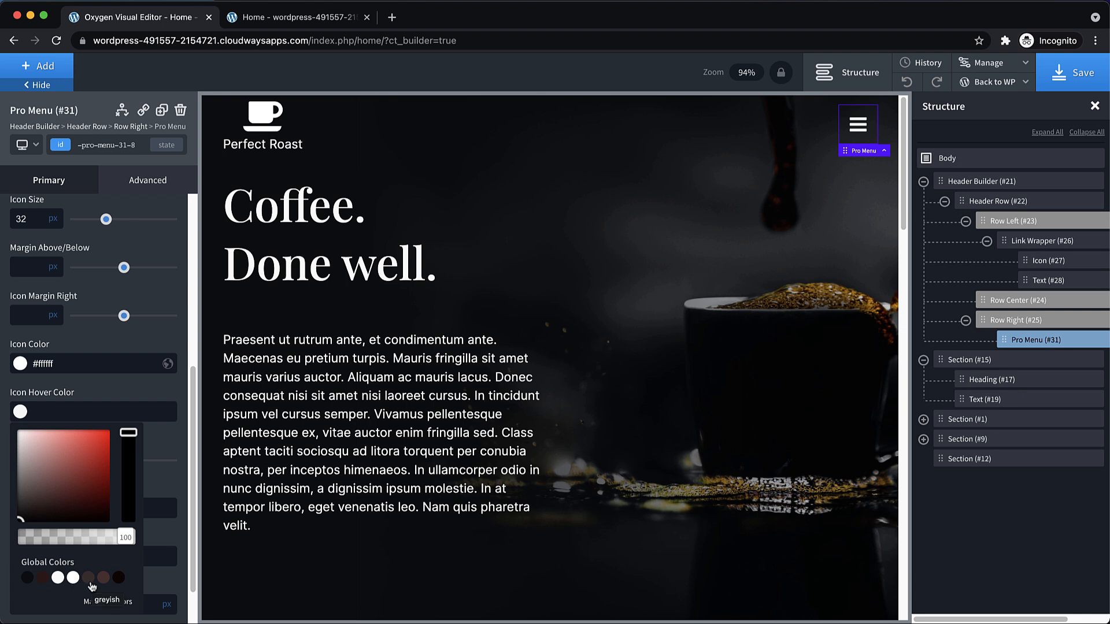
click(176, 399)
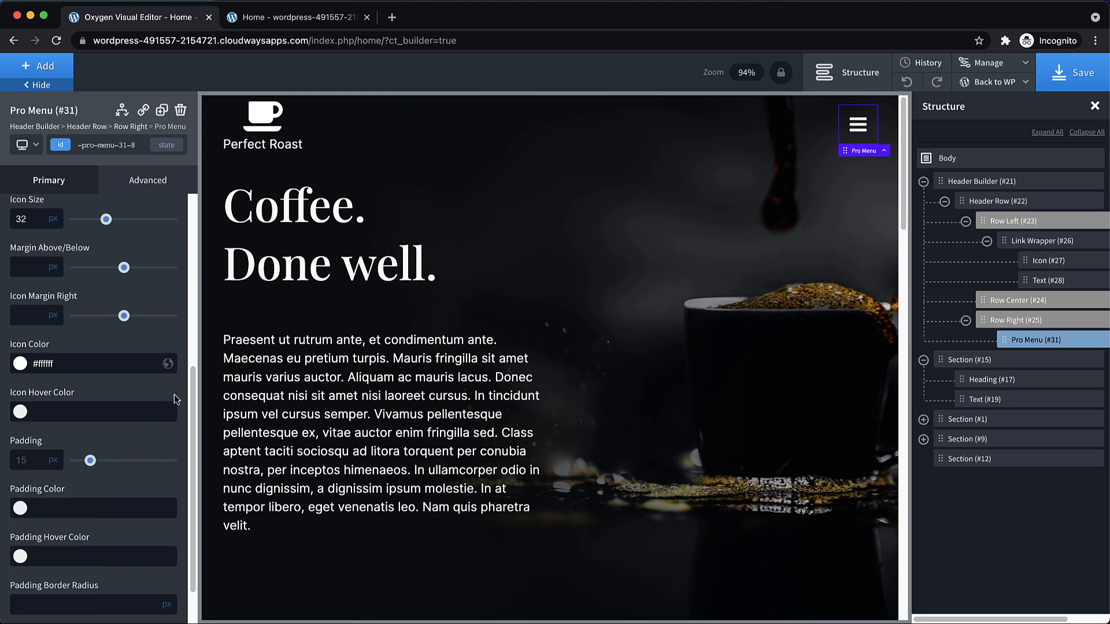
scroll(92, 399, down, 3)
double_click(36, 401)
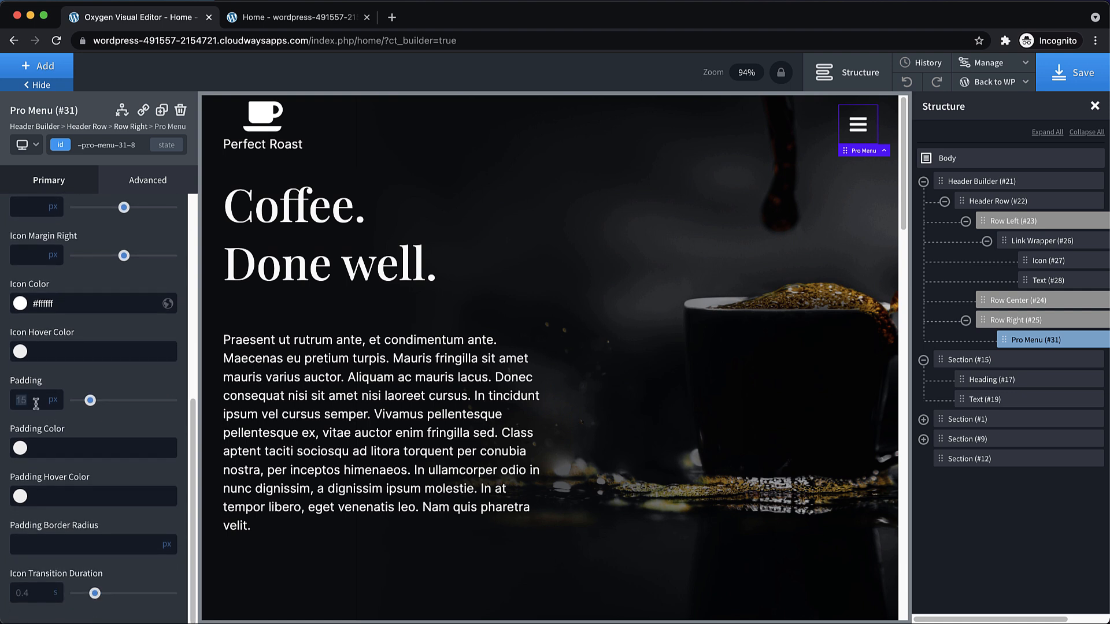
text(16)
click(24, 186)
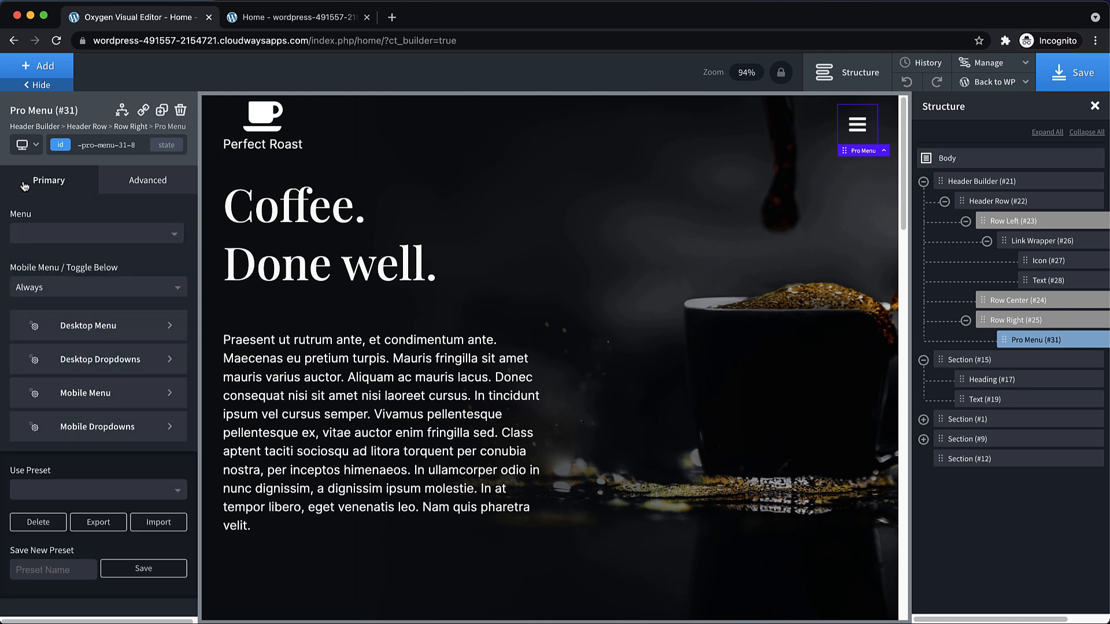
Step: Open the mobile menu preview and remove the close icon's text in its Close Icon Layout settings
click(125, 405)
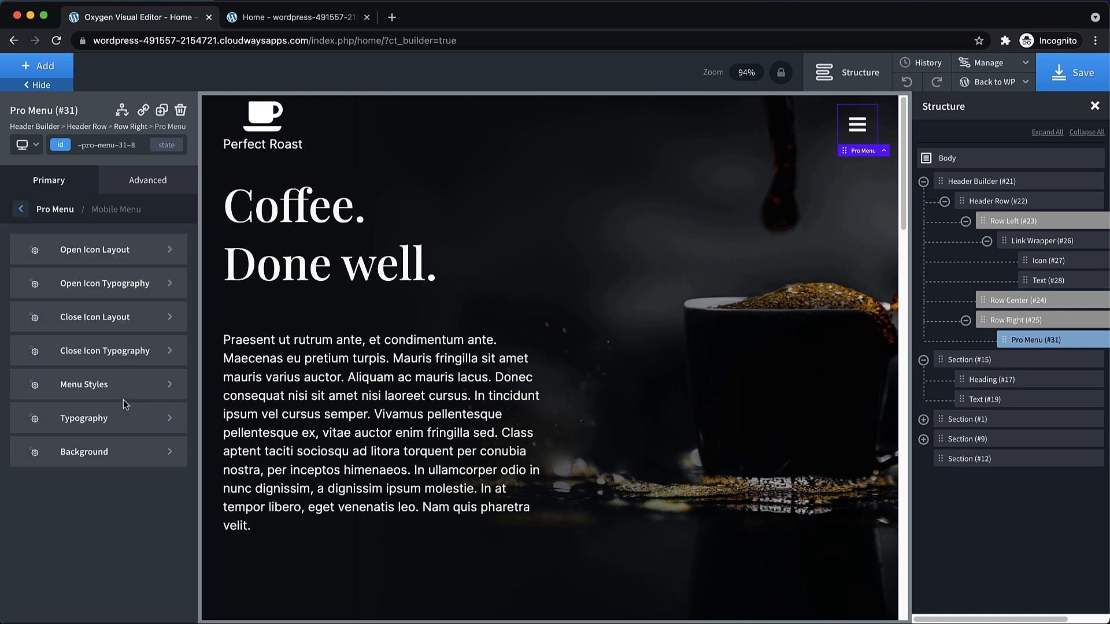
click(861, 124)
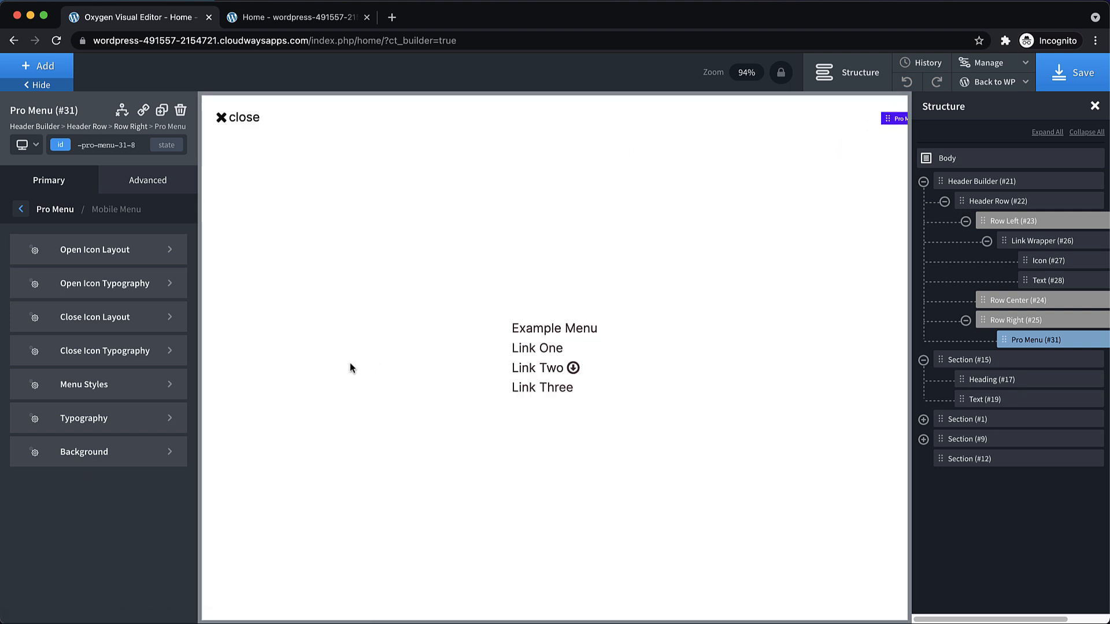
click(123, 313)
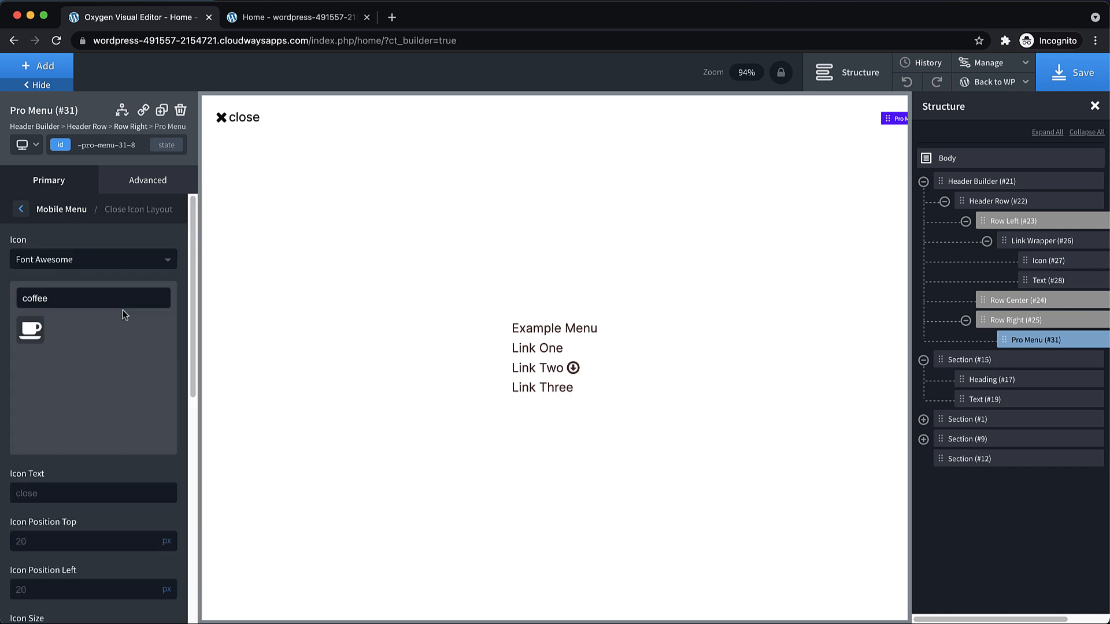
click(51, 492)
double_click(39, 492)
key(BackSpace)
Step: Position the mobile menu's close icon 16 px from the top and 95% from the left
scroll(87, 416, down, 4)
double_click(41, 337)
text(16)
double_click(46, 384)
click(167, 382)
click(169, 378)
click(98, 382)
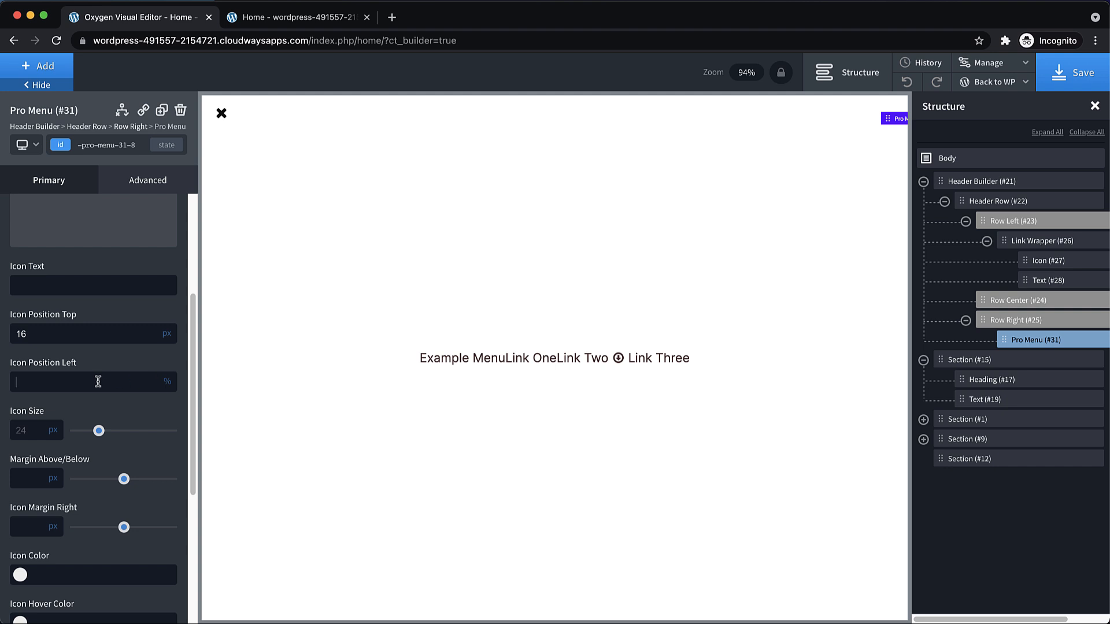
text(95)
Step: Set the size of the mobile menu's close icon to 32 px
scroll(93, 379, down, 2)
double_click(29, 368)
text(32)
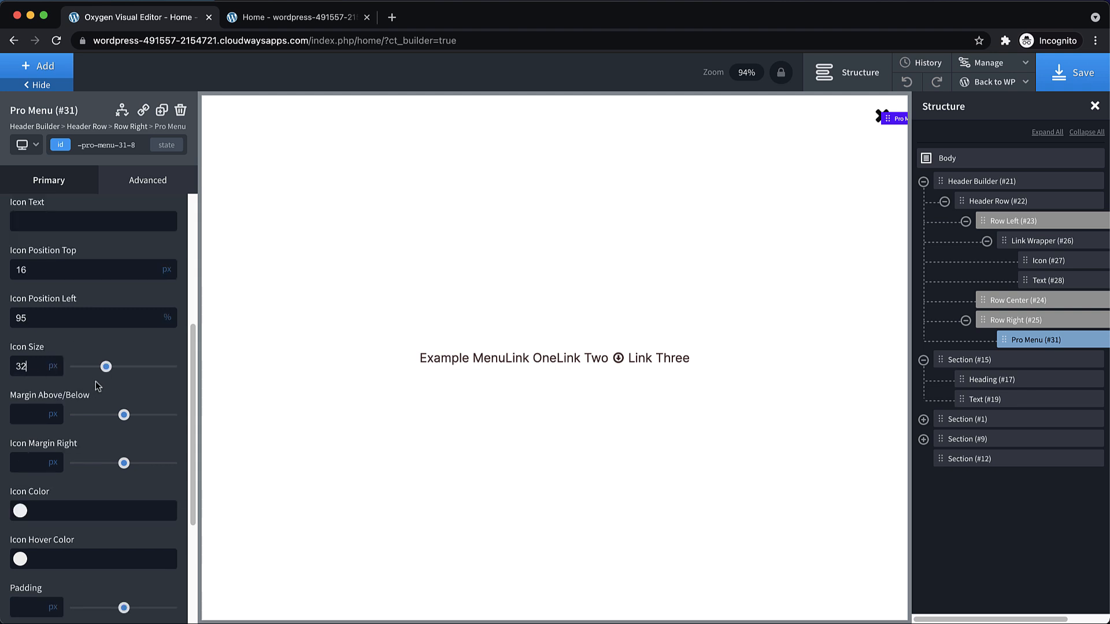
Step: Set the close icon's color to the global color "primarydark" and return to the Mobile Menu settings
scroll(95, 381, up, 8)
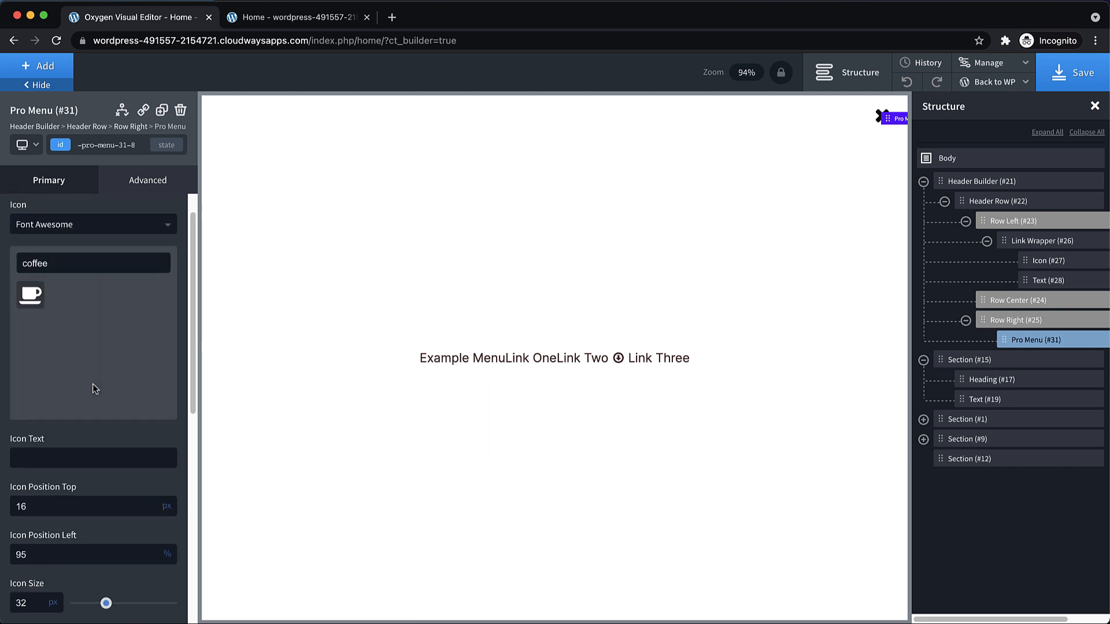
scroll(64, 350, down, 7)
scroll(63, 356, down, 4)
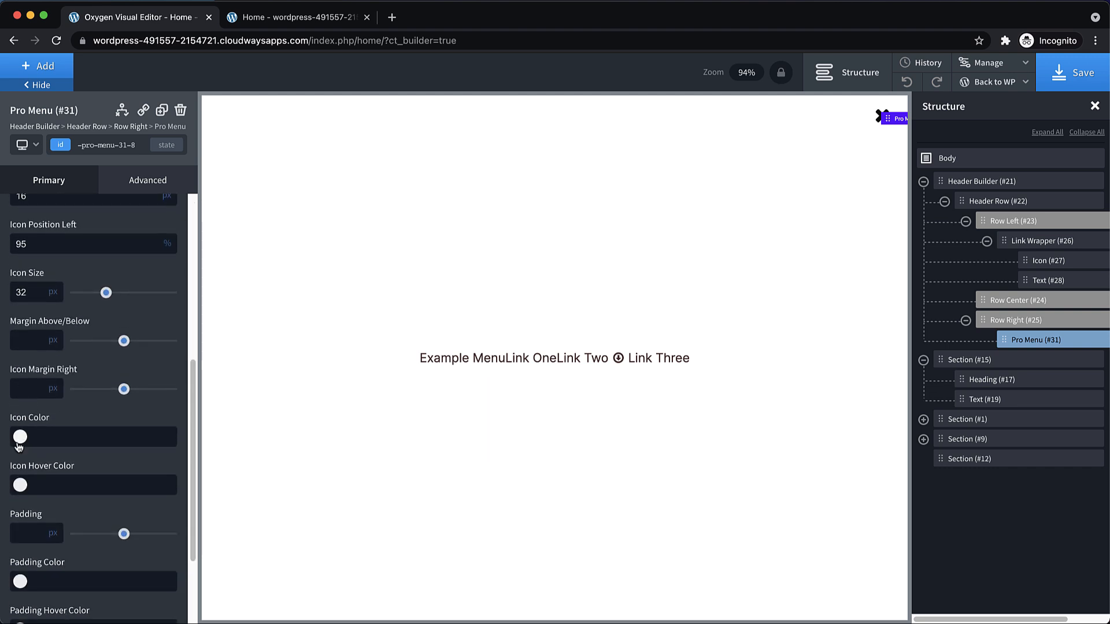
click(21, 436)
click(42, 603)
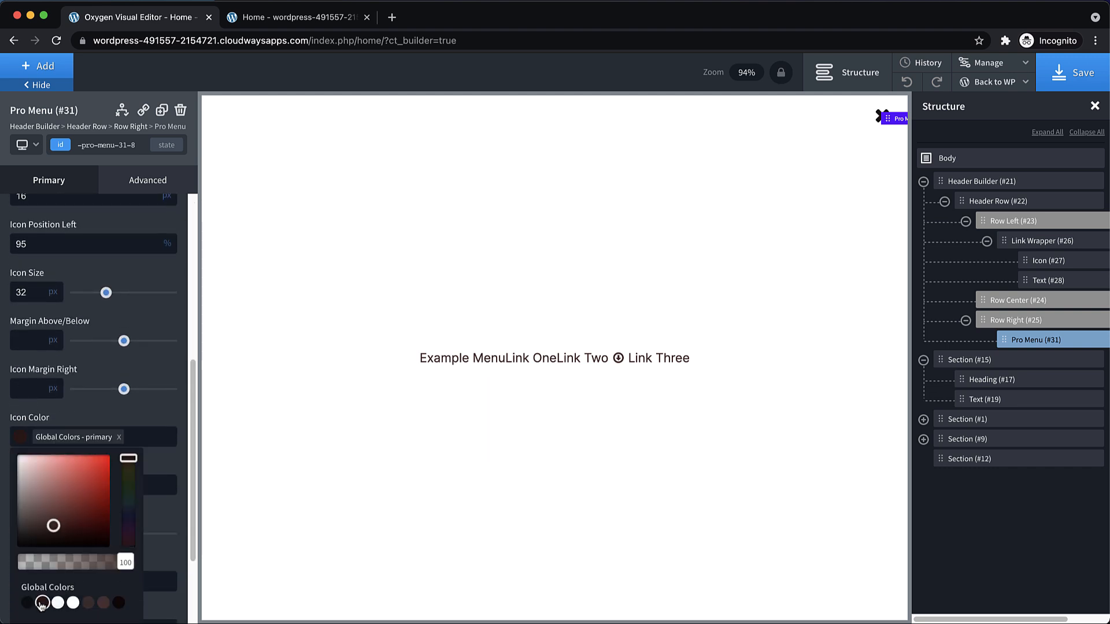
click(118, 603)
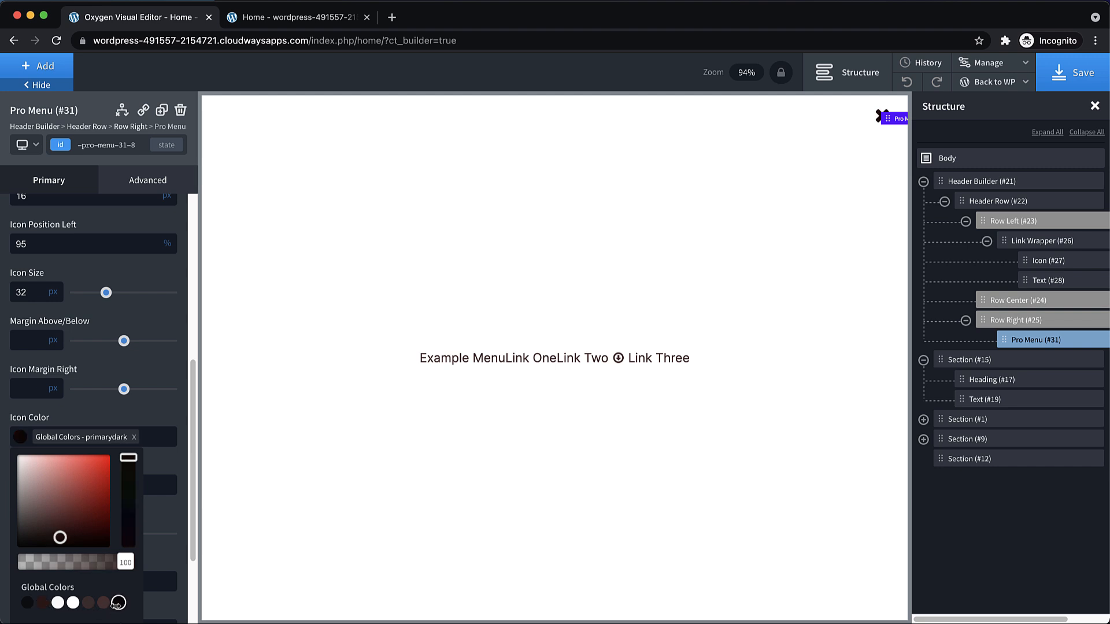
click(147, 410)
scroll(144, 408, down, 3)
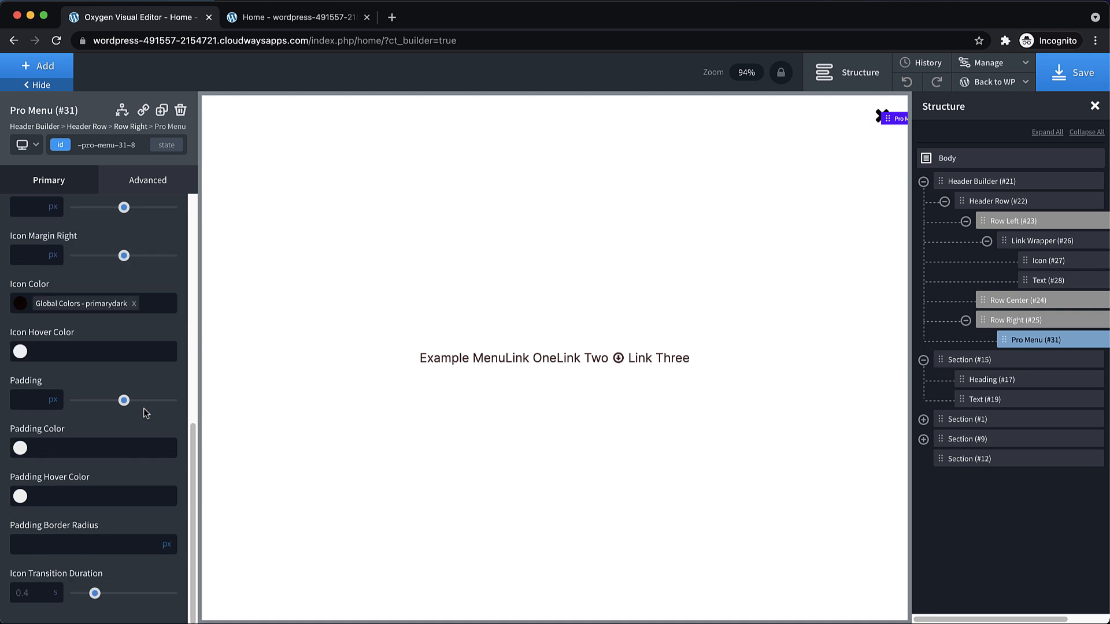
scroll(144, 409, up, 10)
click(22, 210)
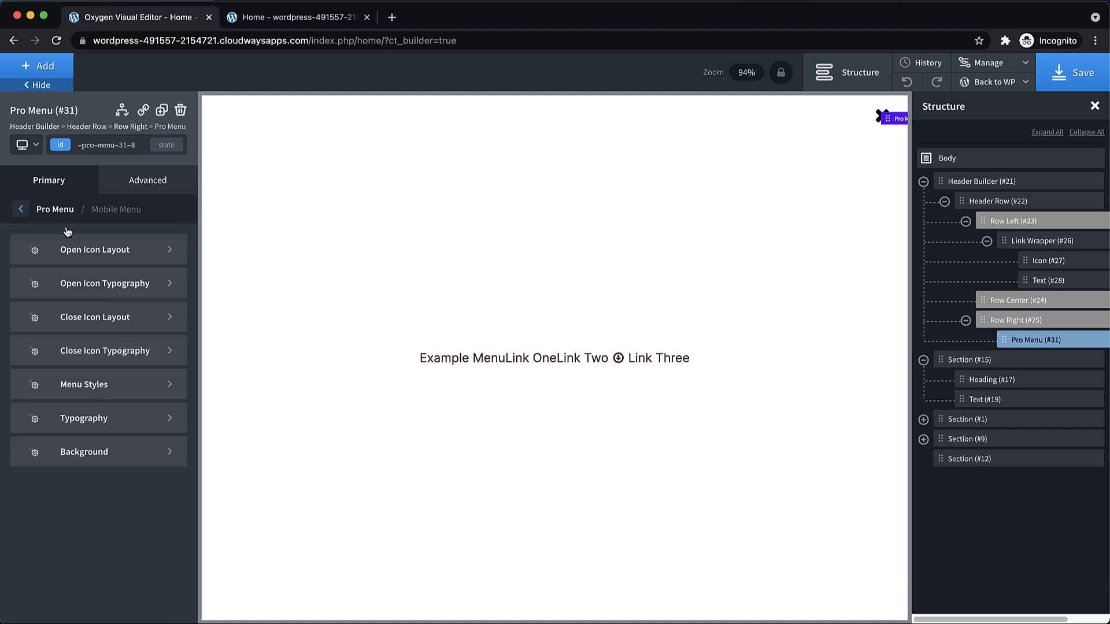
Step: Set the mobile menu's background color to the global color "primary" in Menu Styles and reopen the menu preview
click(118, 386)
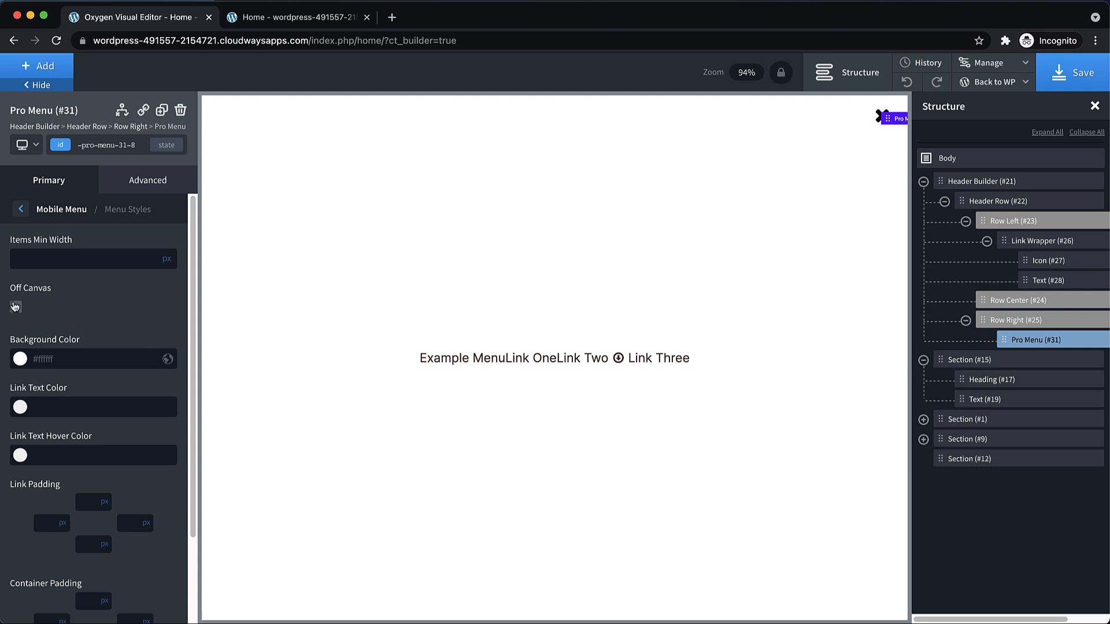
click(15, 309)
click(16, 308)
click(21, 363)
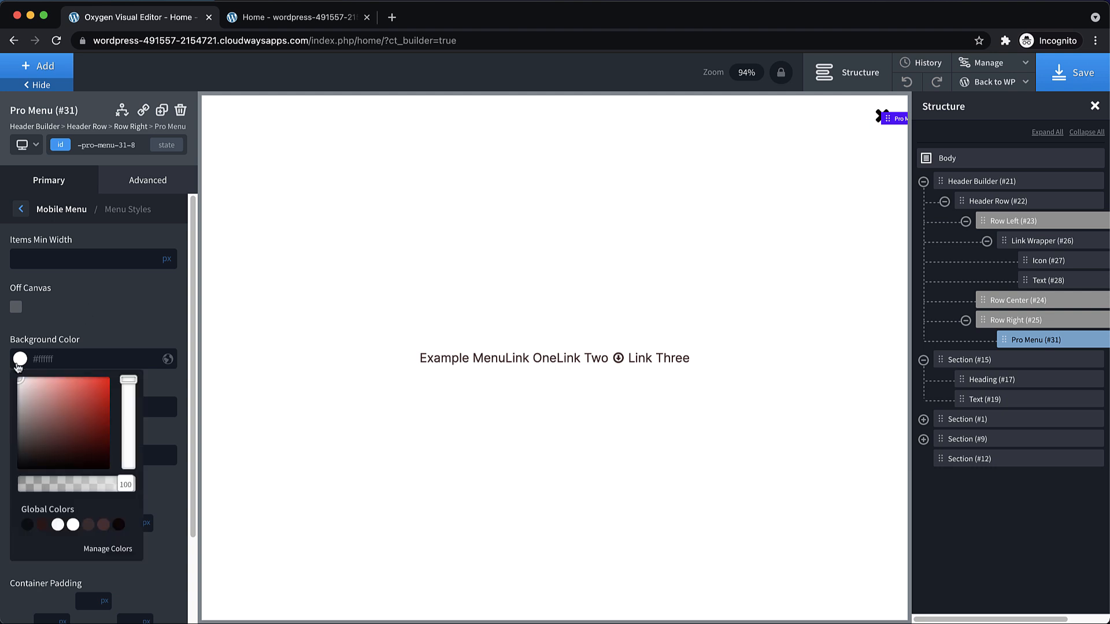
scroll(51, 441, down, 3)
click(44, 432)
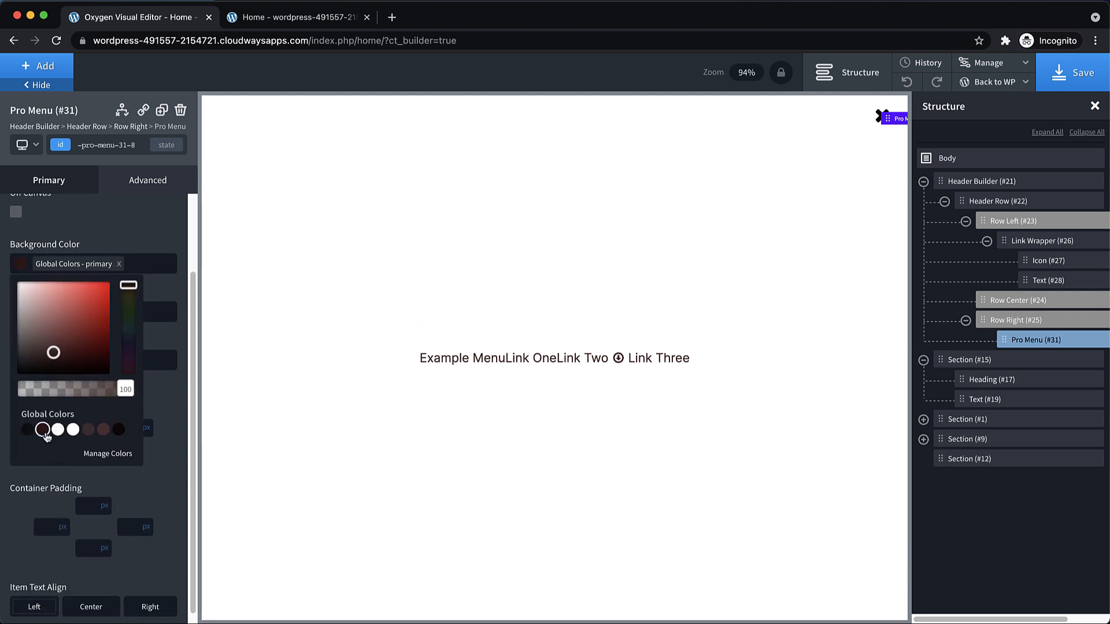
click(124, 229)
scroll(127, 287, up, 3)
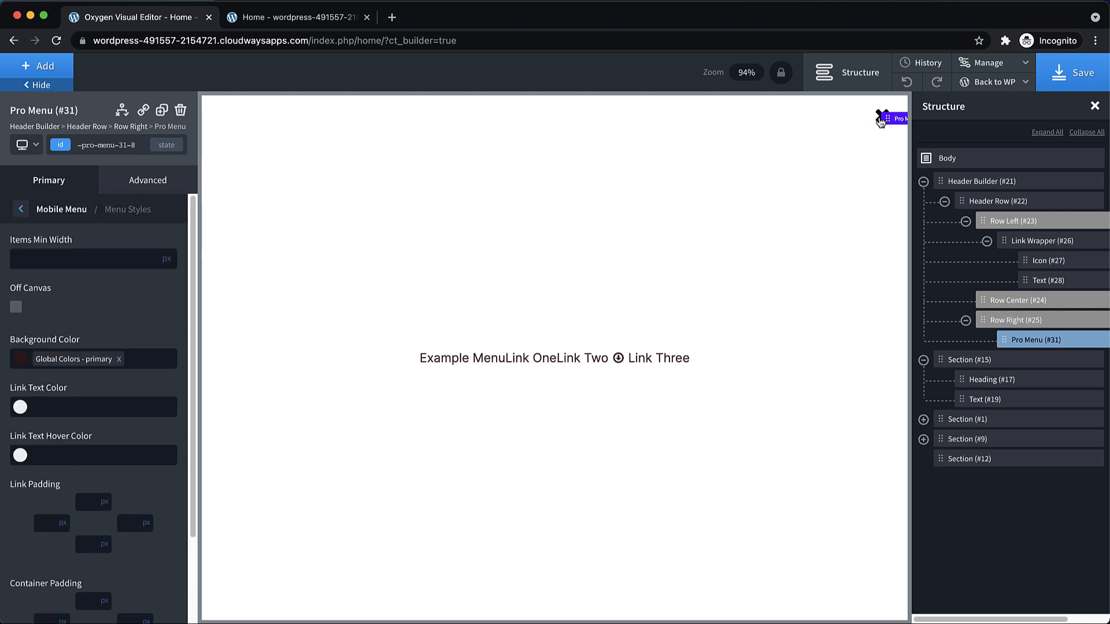
click(883, 116)
click(855, 122)
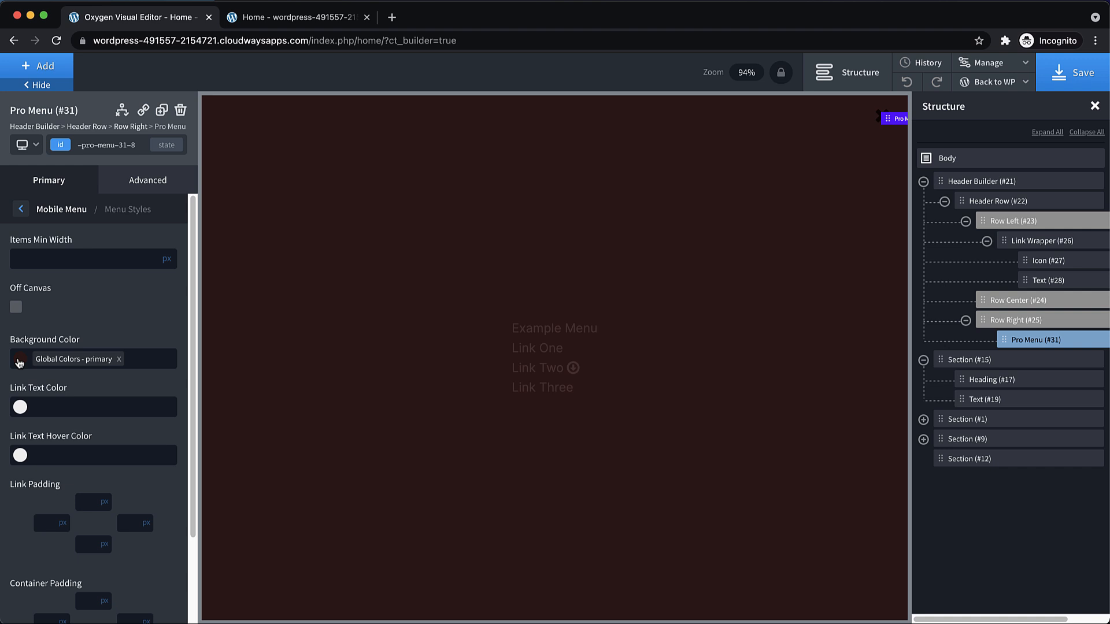
Step: Set the mobile menu's link text color to the global color "white"
scroll(92, 376, down, 3)
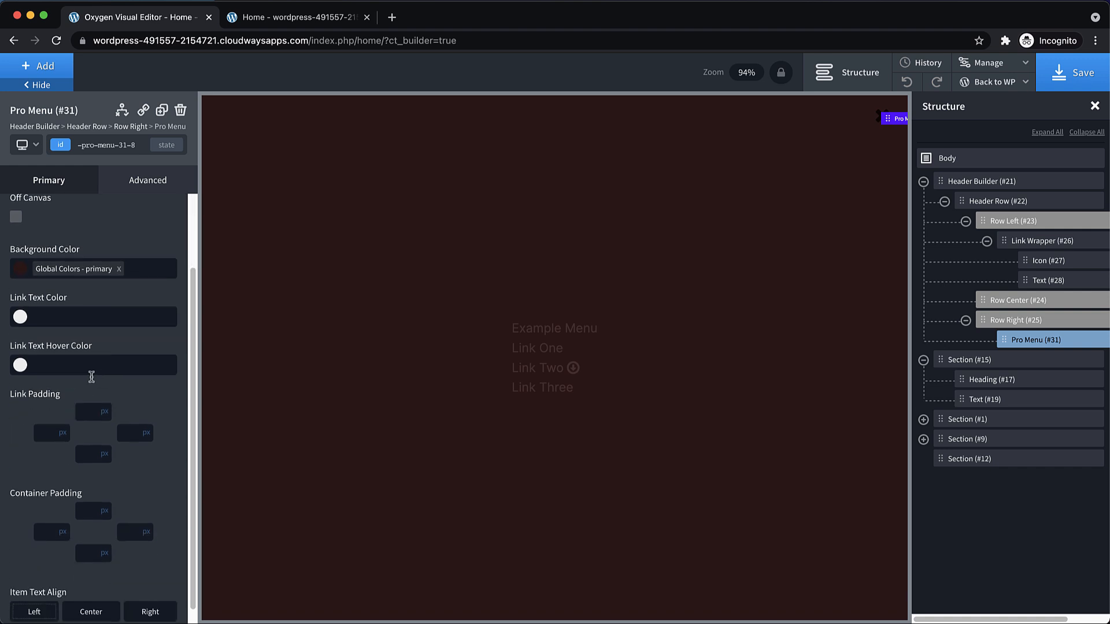
click(25, 319)
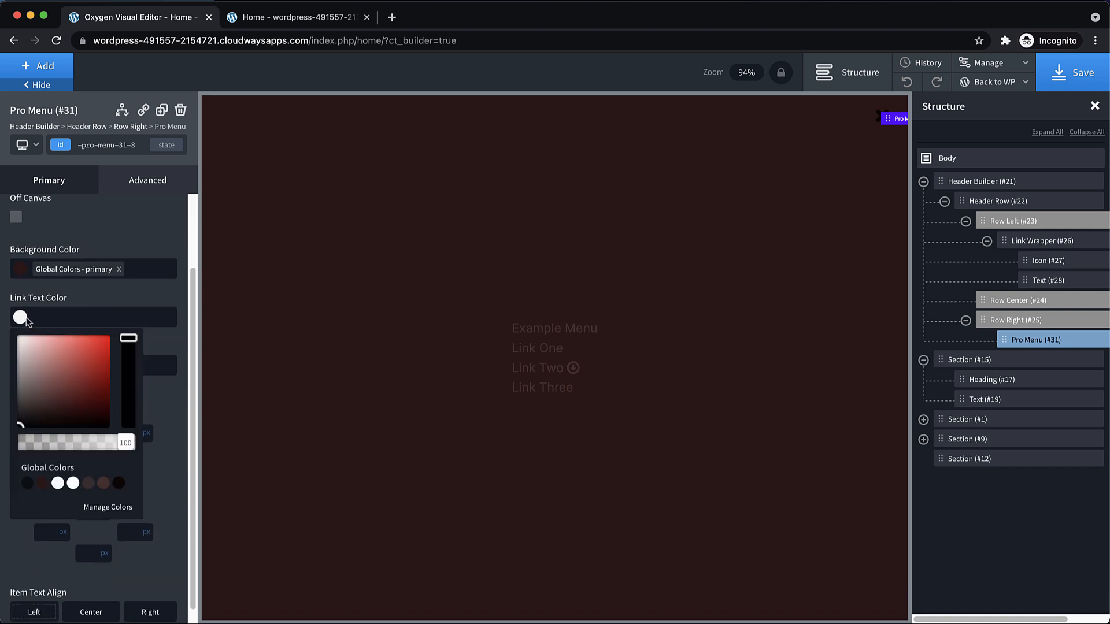
drag(39, 365, 7, 318)
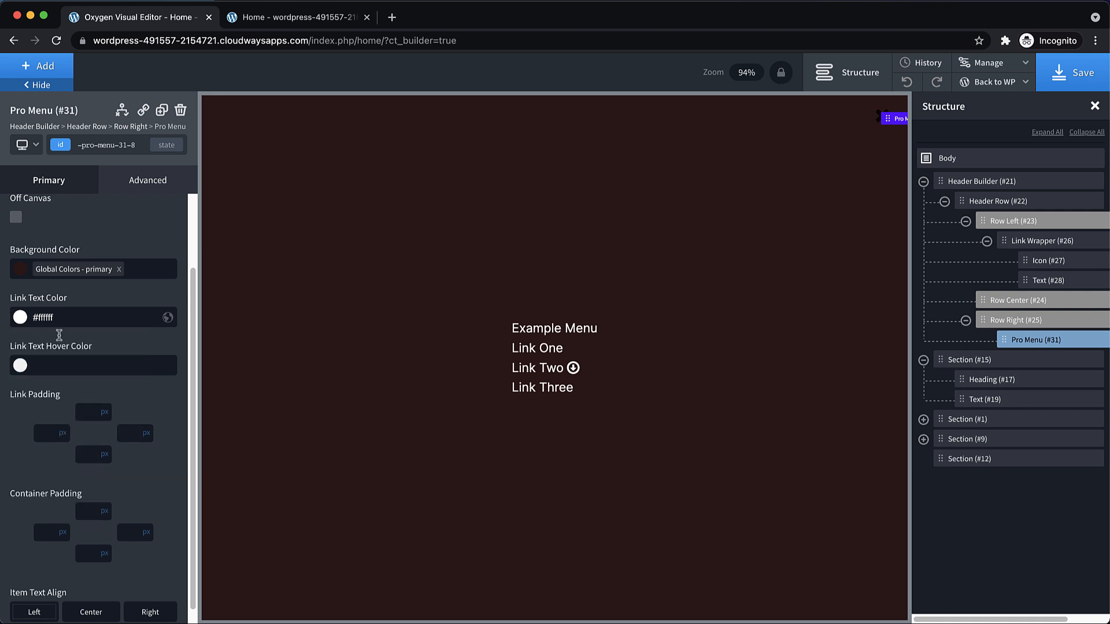
click(19, 318)
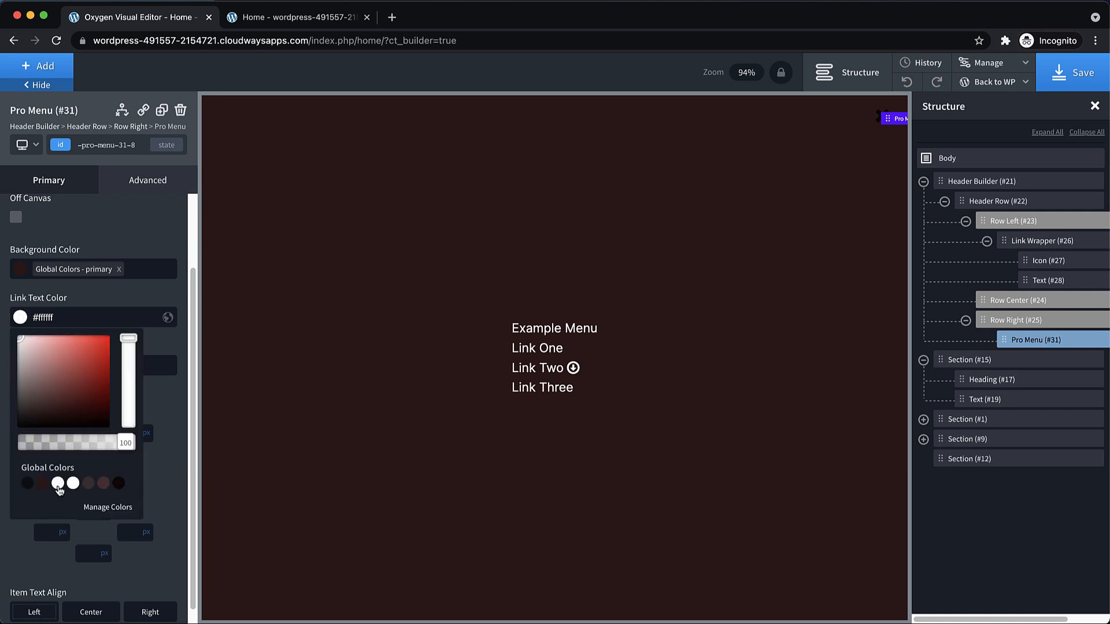
click(57, 483)
click(73, 483)
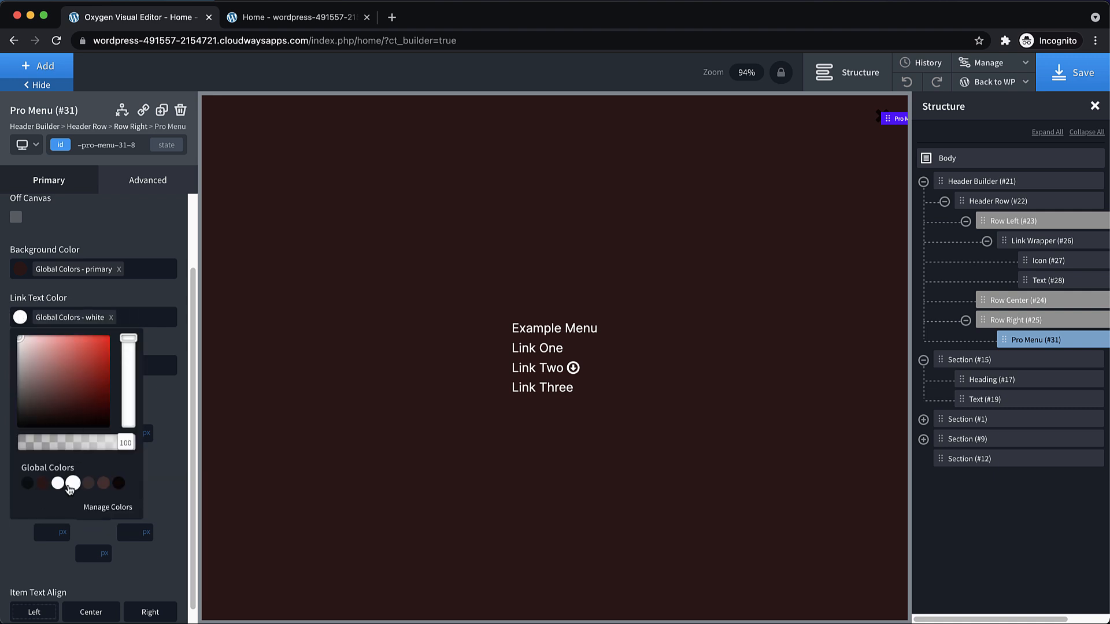
click(187, 333)
Step: Try Center and Right for the mobile menu's item text alignment, and set it to Left
scroll(173, 340, down, 1)
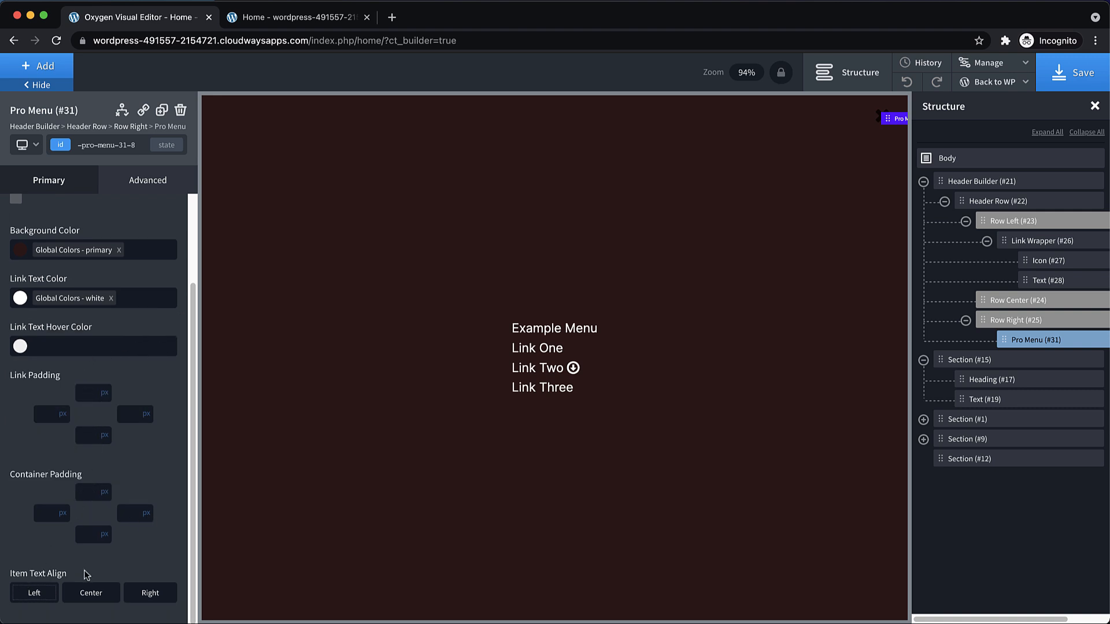
click(90, 596)
click(148, 594)
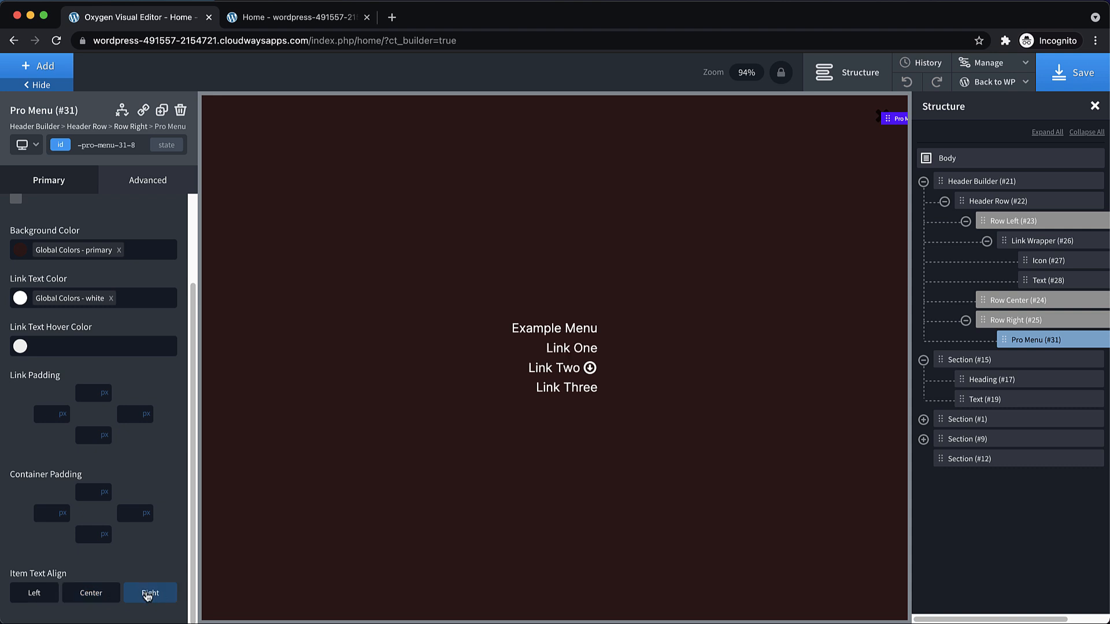
click(40, 600)
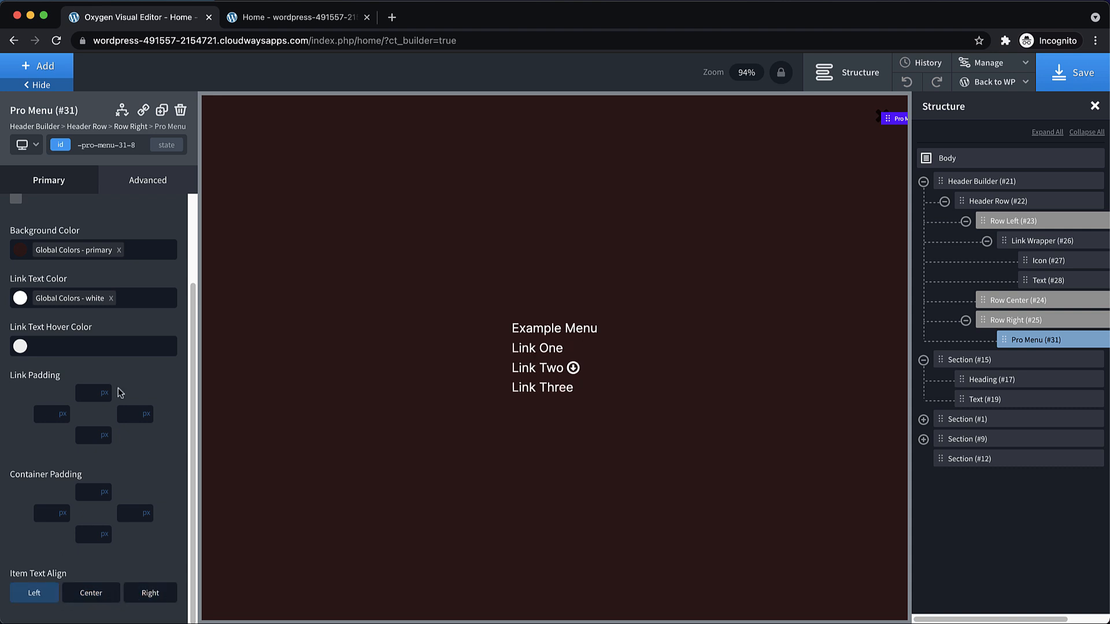
Step: Set the Pro Menu's dropdown icon size to 16 px in the Mobile Dropdowns settings
scroll(113, 399, up, 3)
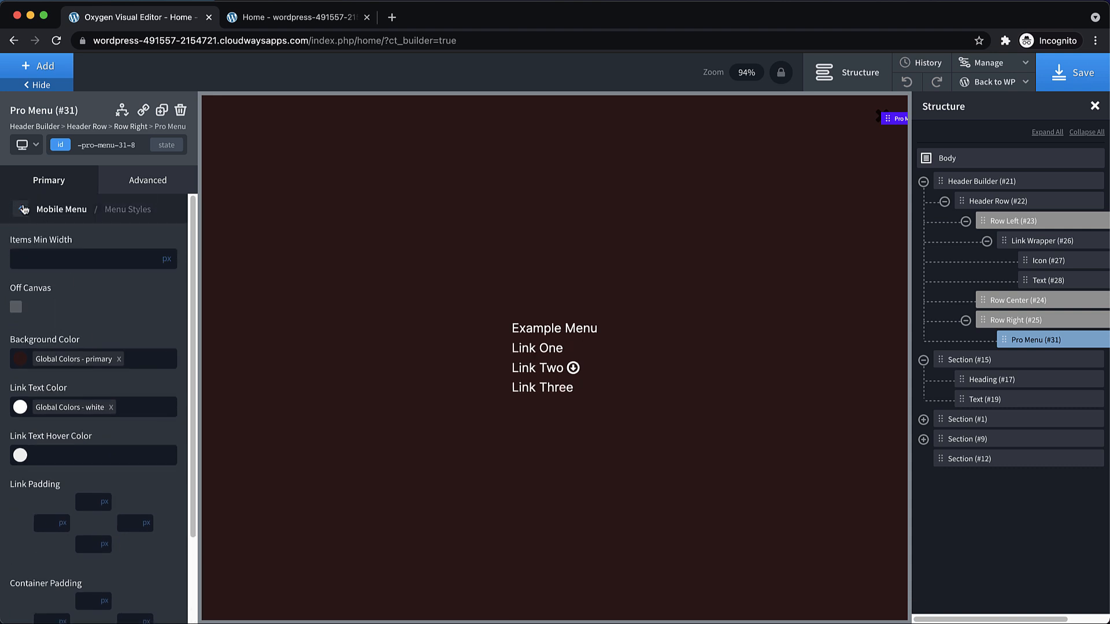
click(23, 209)
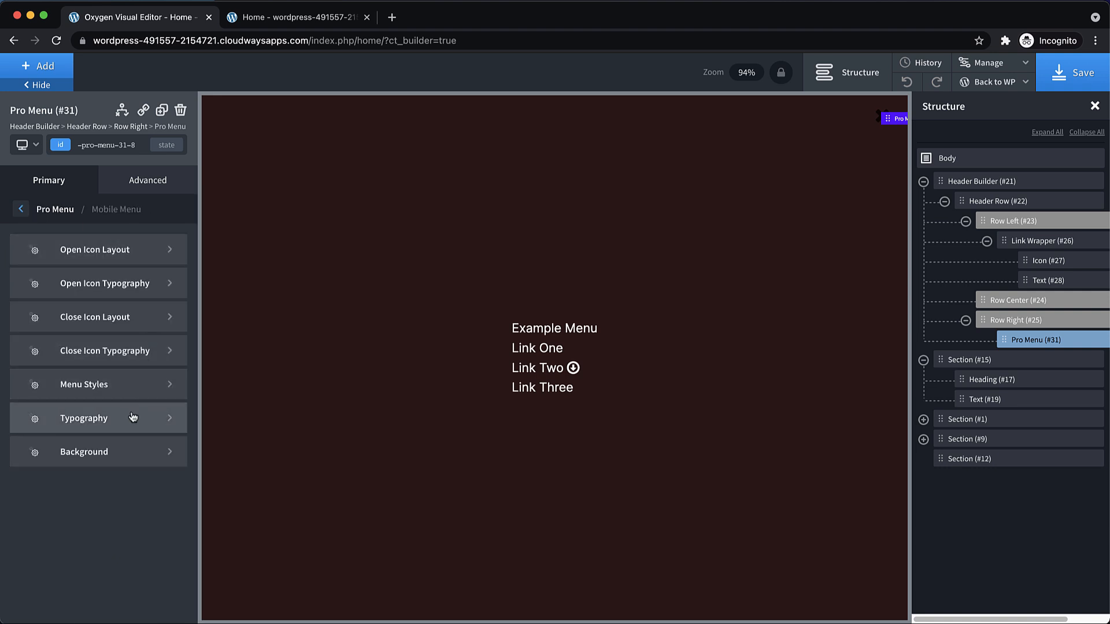
click(21, 209)
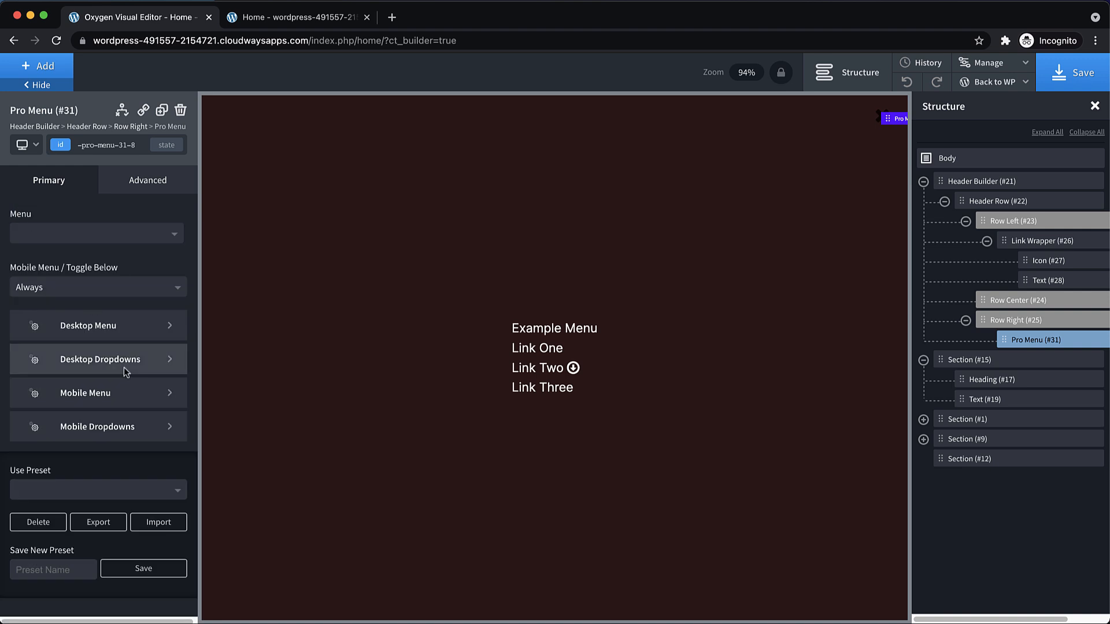
click(131, 426)
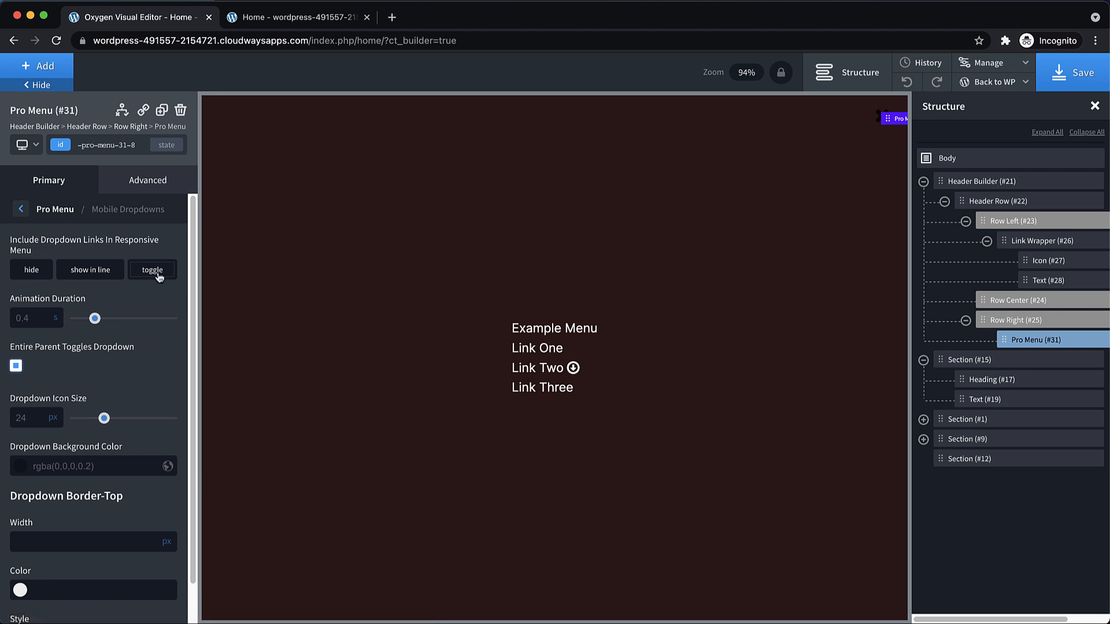
scroll(152, 341, down, 1)
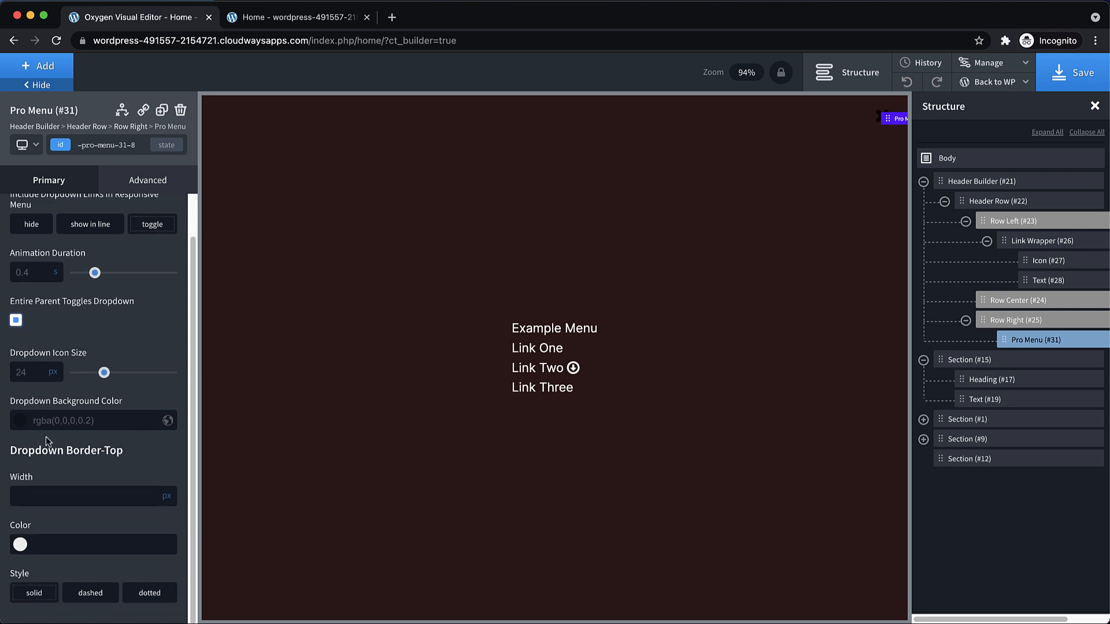
mouse_move(574, 369)
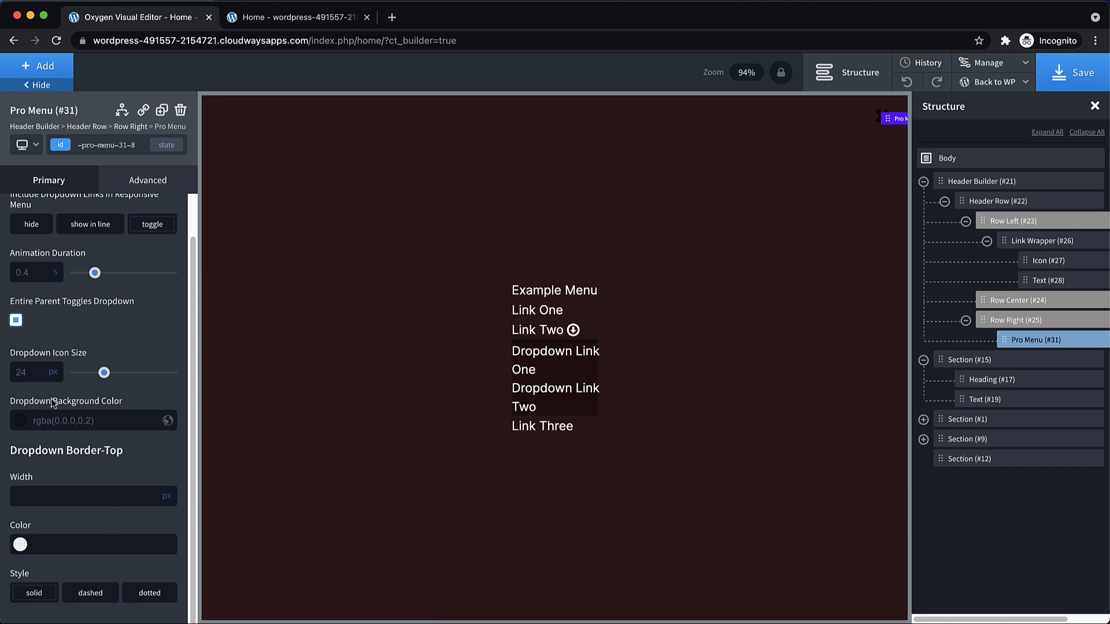
double_click(21, 372)
text(16)
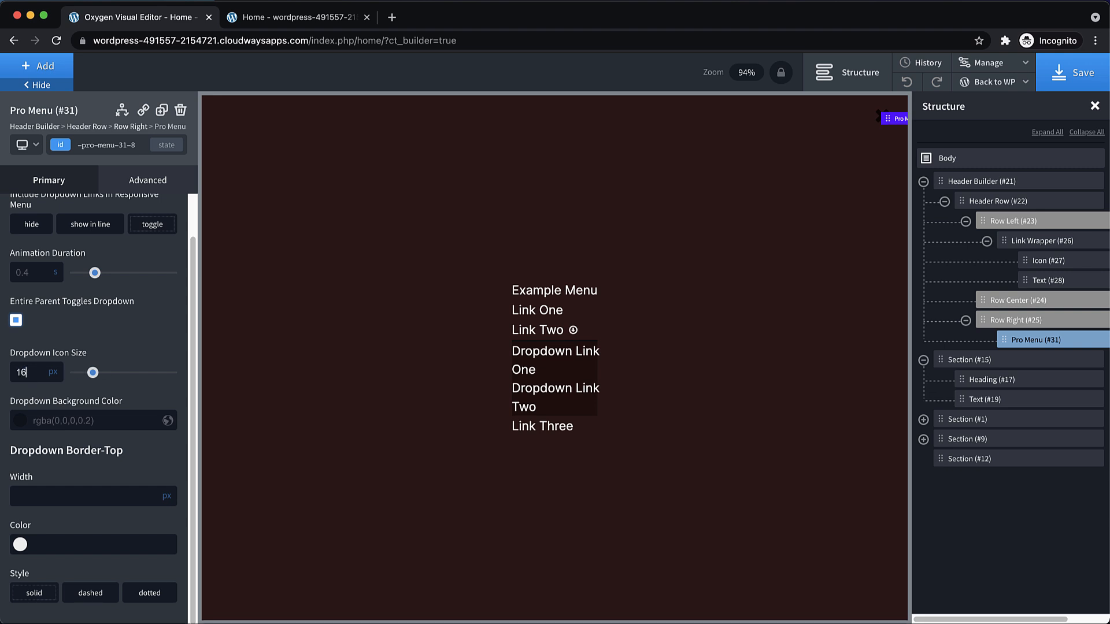
Step: Set the mobile dropdown's top border width to 0 px and expand the Link Two dropdown in the canvas preview
click(50, 501)
text(0)
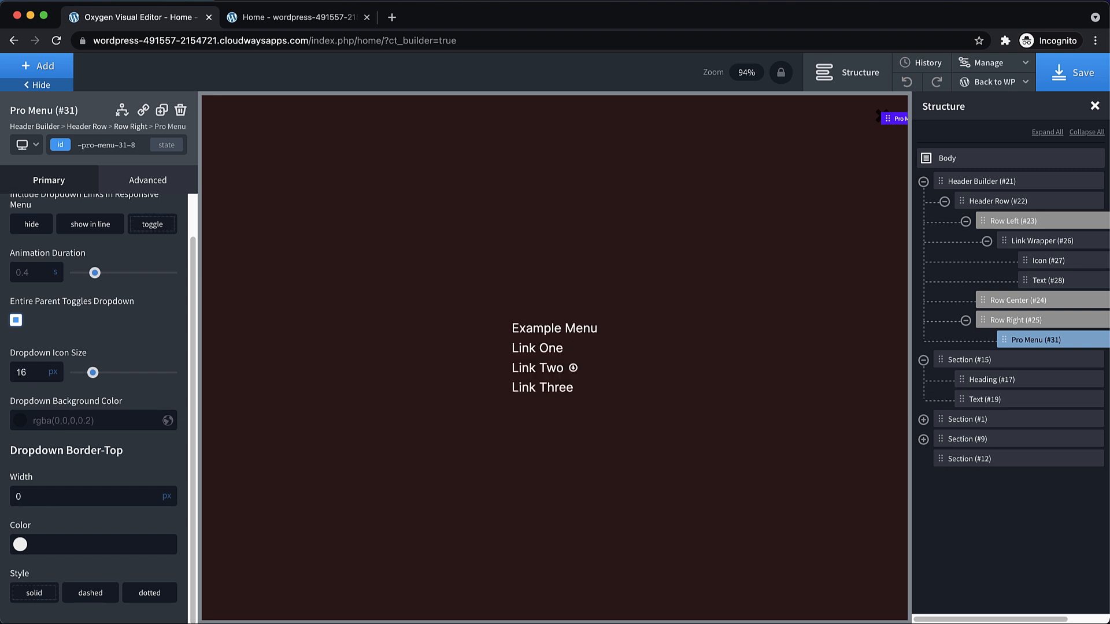
scroll(49, 501, up, 2)
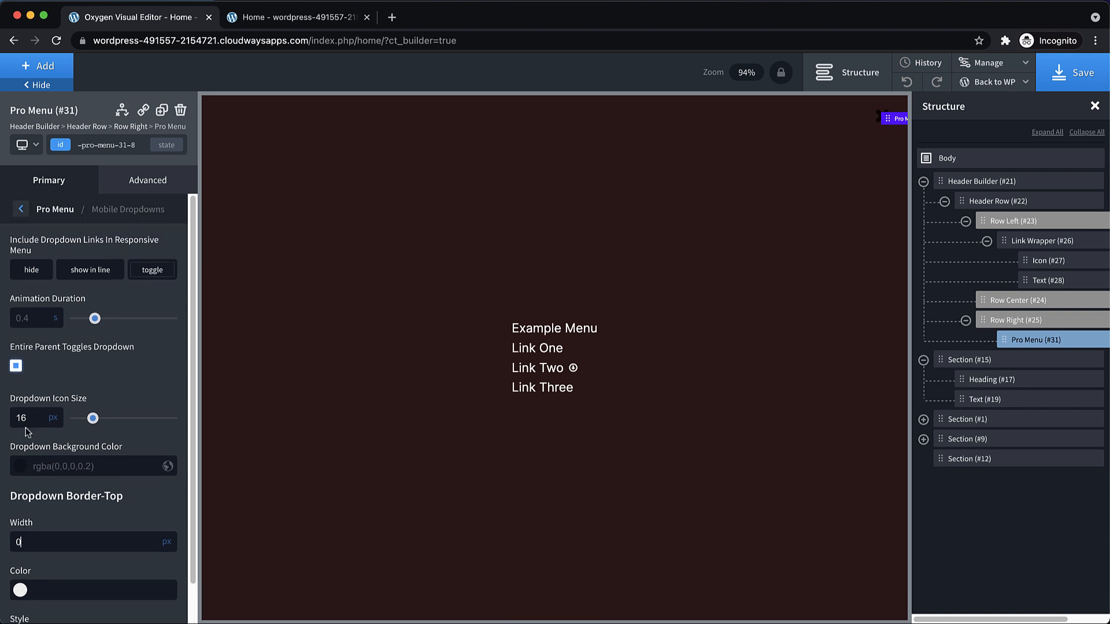
click(21, 211)
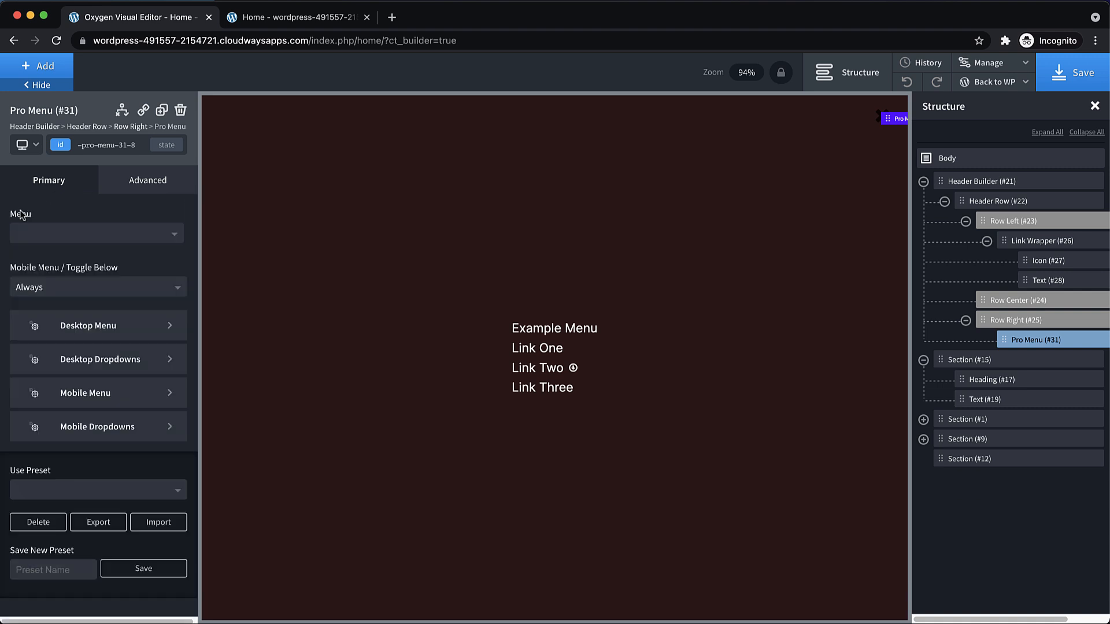
click(574, 368)
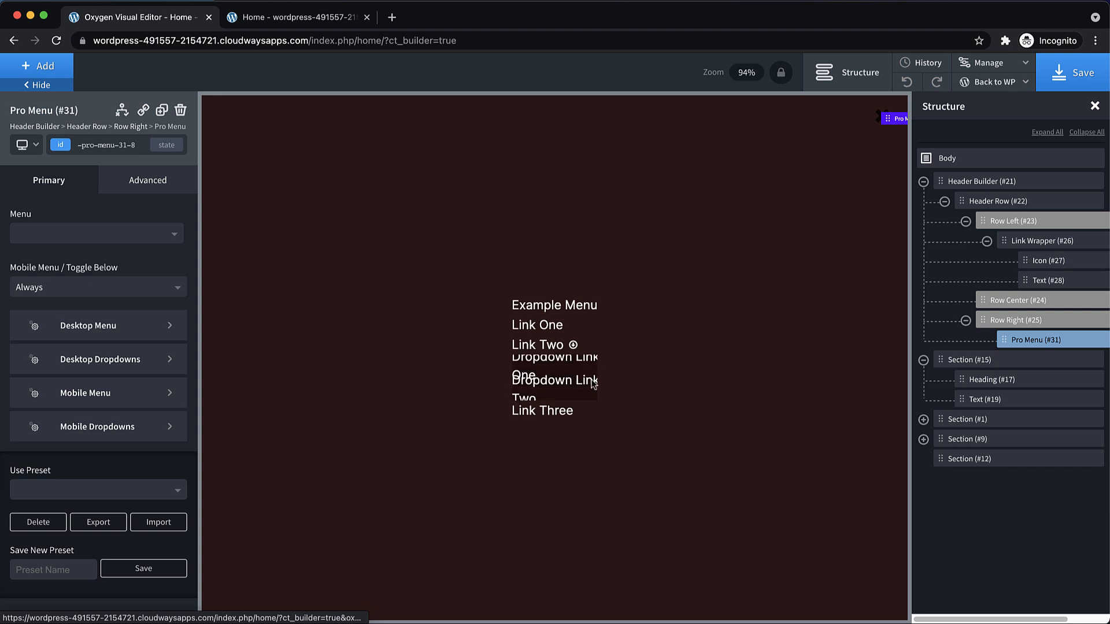
Step: Set the mobile menu's link padding in Menu Styles to 8 px top and bottom and 32 px left and right
click(123, 406)
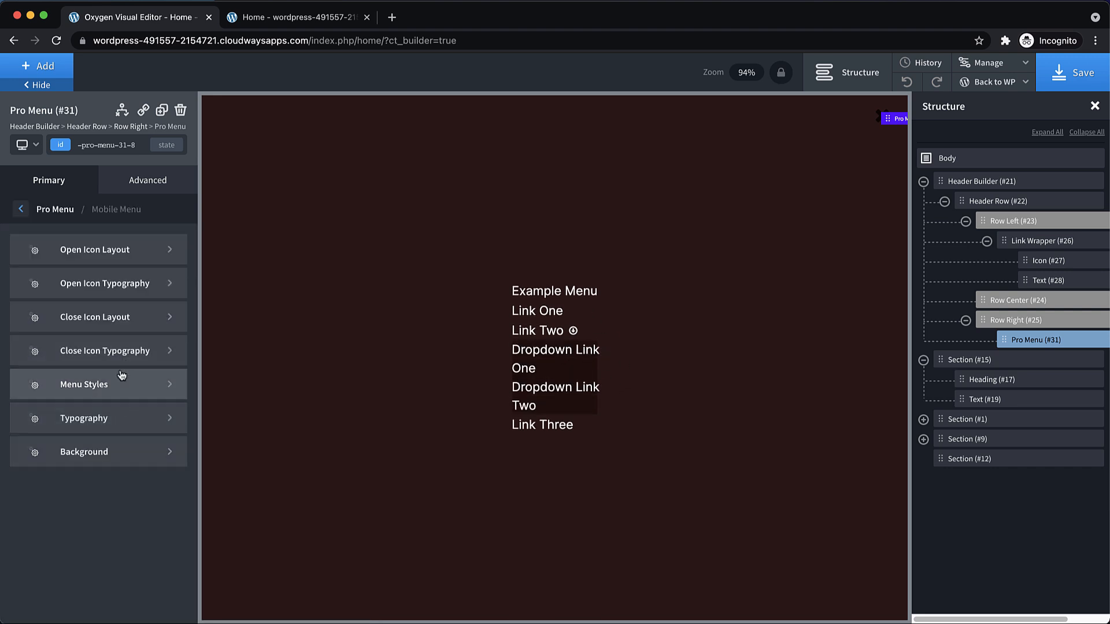
click(122, 376)
scroll(117, 377, down, 4)
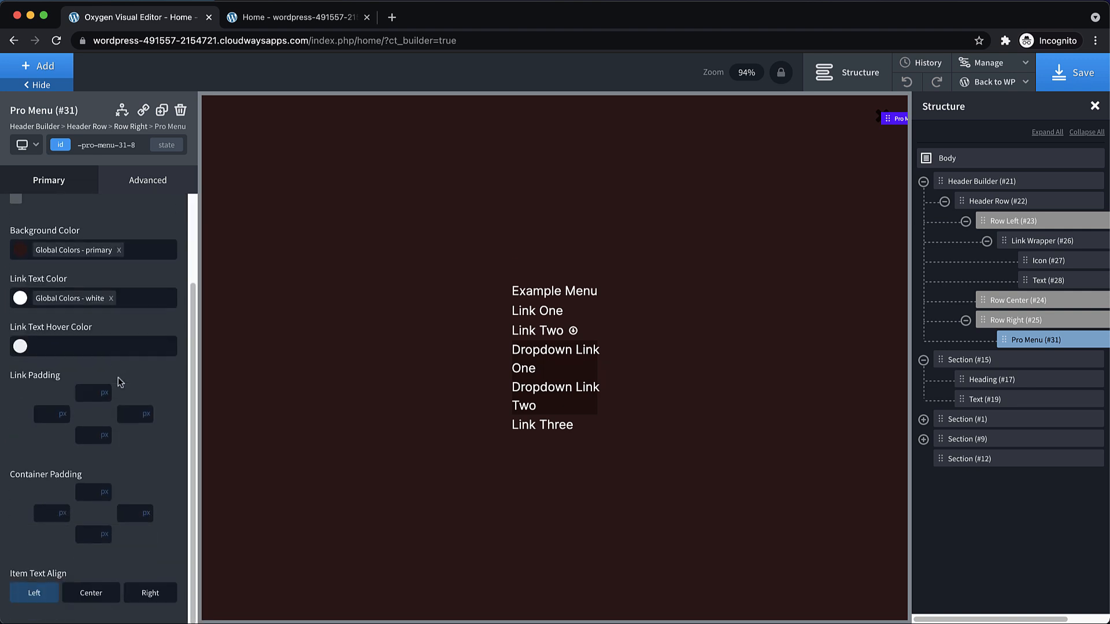
click(90, 393)
text(8)
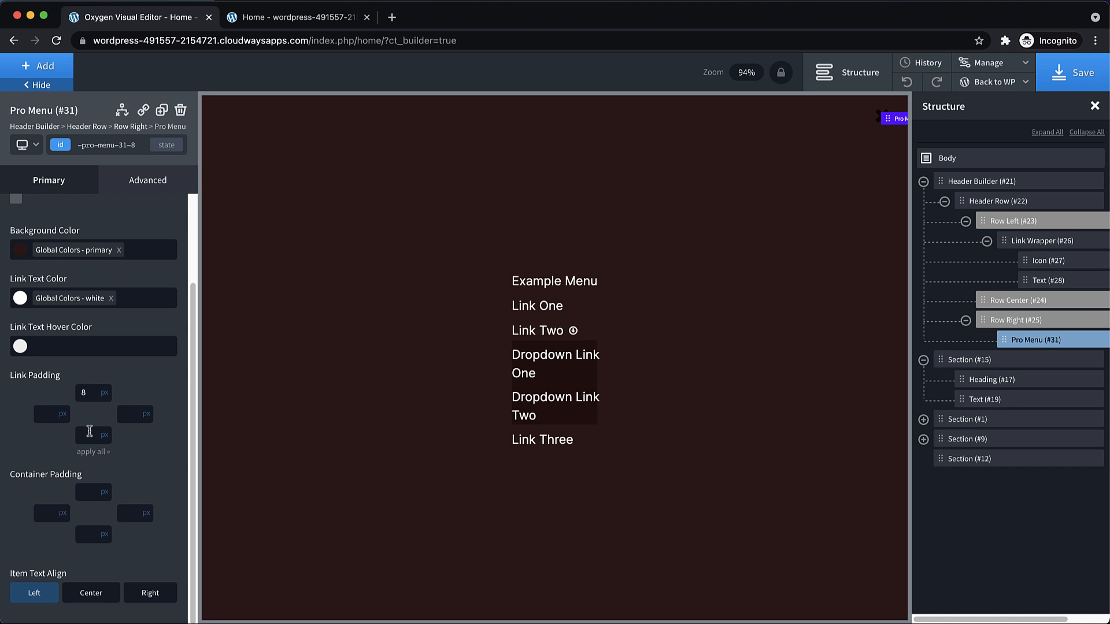
text(8)
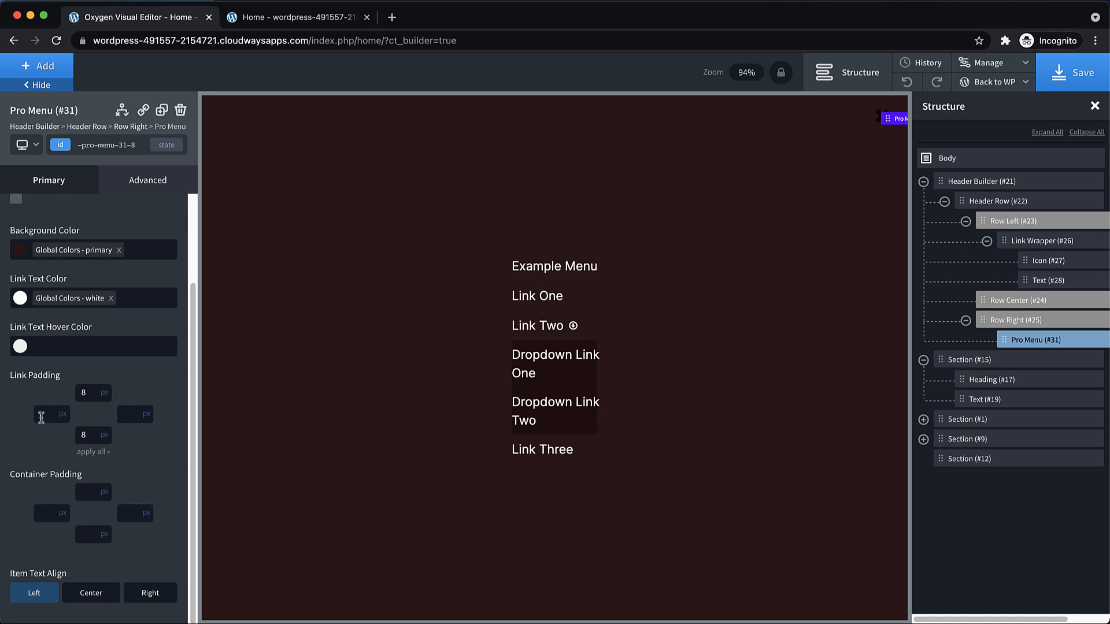
click(41, 414)
text(32)
click(132, 414)
text(32)
Step: Set the mobile menu items' minimum width to 300 px
scroll(127, 418, up, 2)
click(87, 254)
text(300)
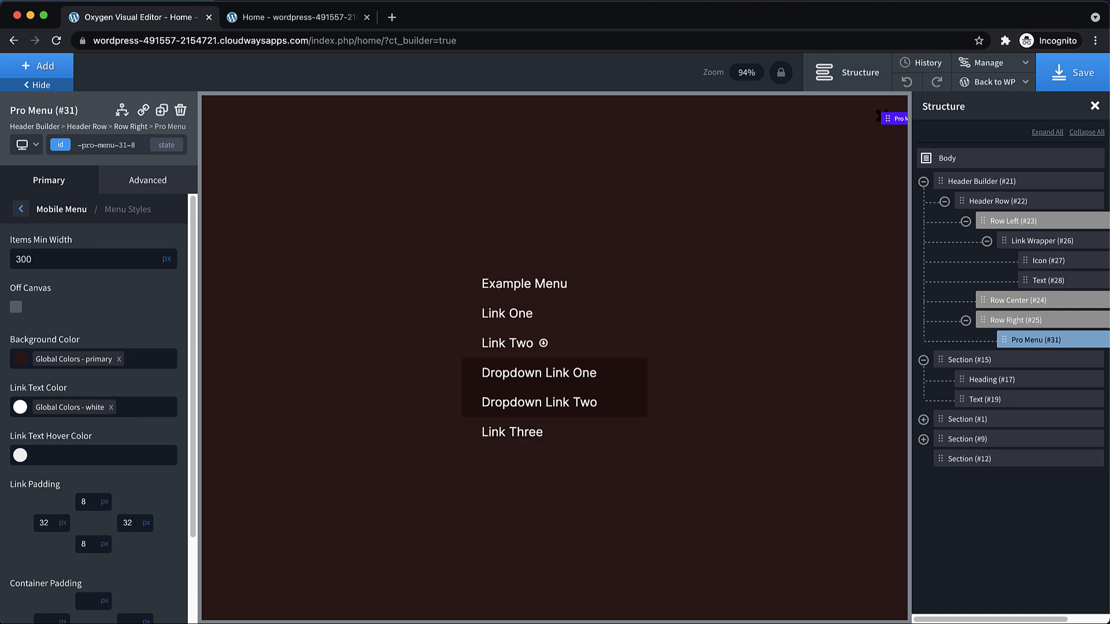
Step: Change the mobile menu's close icon color to the white global color and return to the Mobile Menu settings
click(21, 209)
click(124, 322)
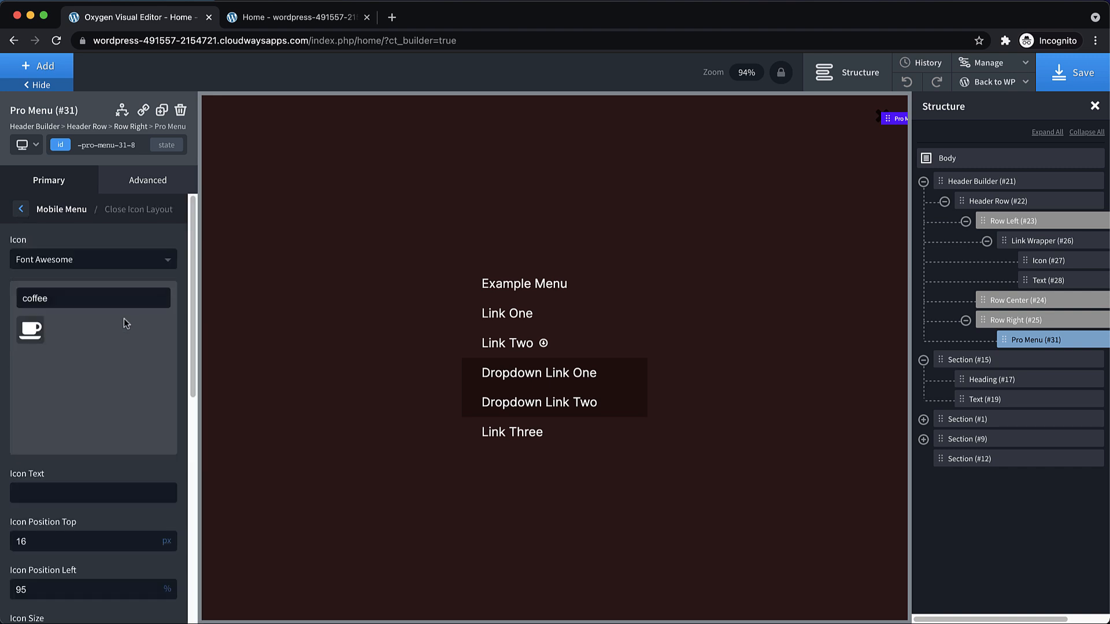
scroll(102, 323, down, 8)
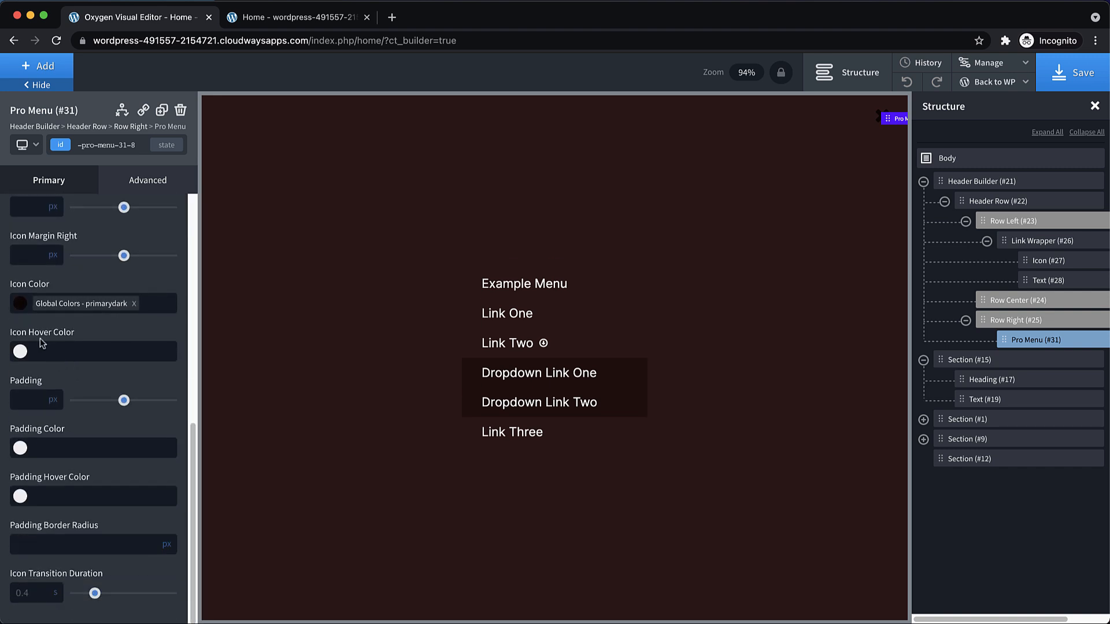
click(16, 305)
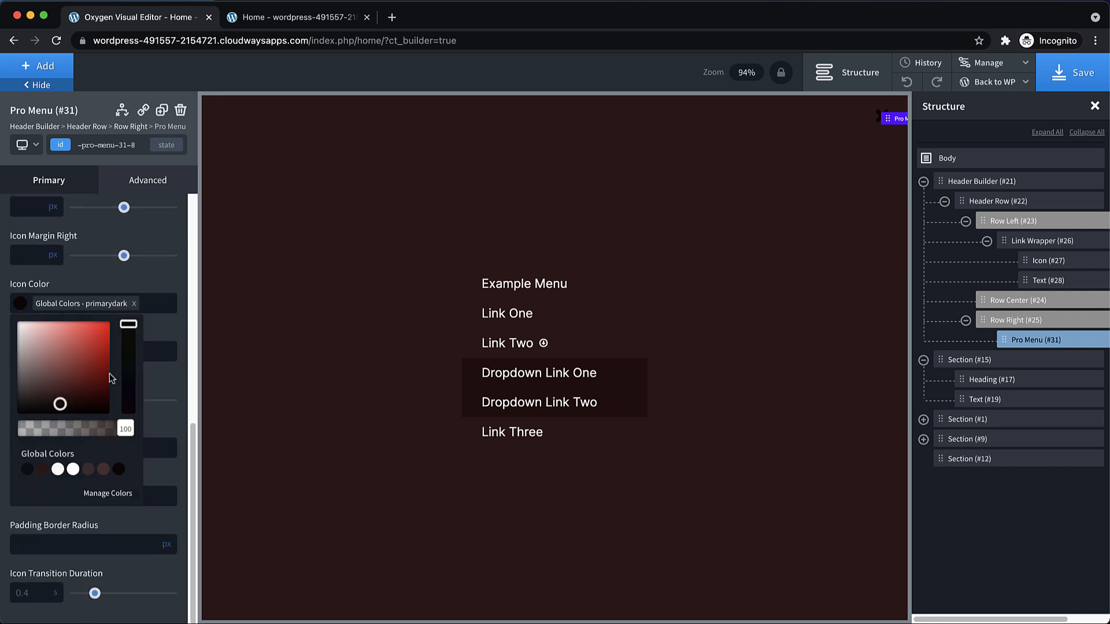
click(73, 469)
scroll(88, 269, up, 8)
click(21, 210)
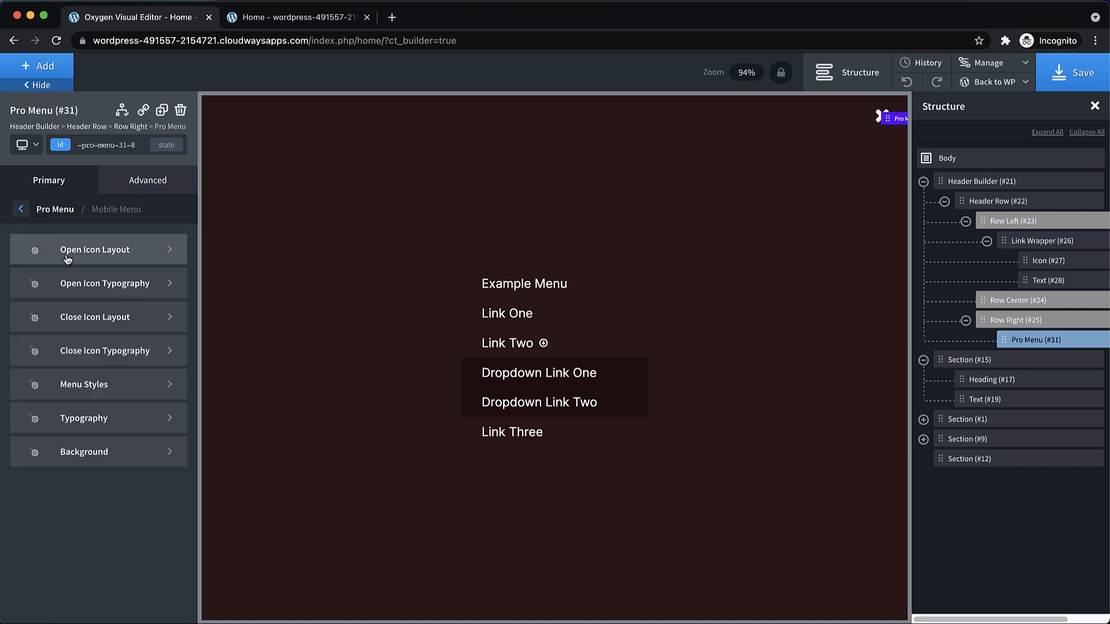
Step: Find the dropdown icon setting under Desktop Dropdowns and change the icon to Font Awesome chevron-down
click(20, 210)
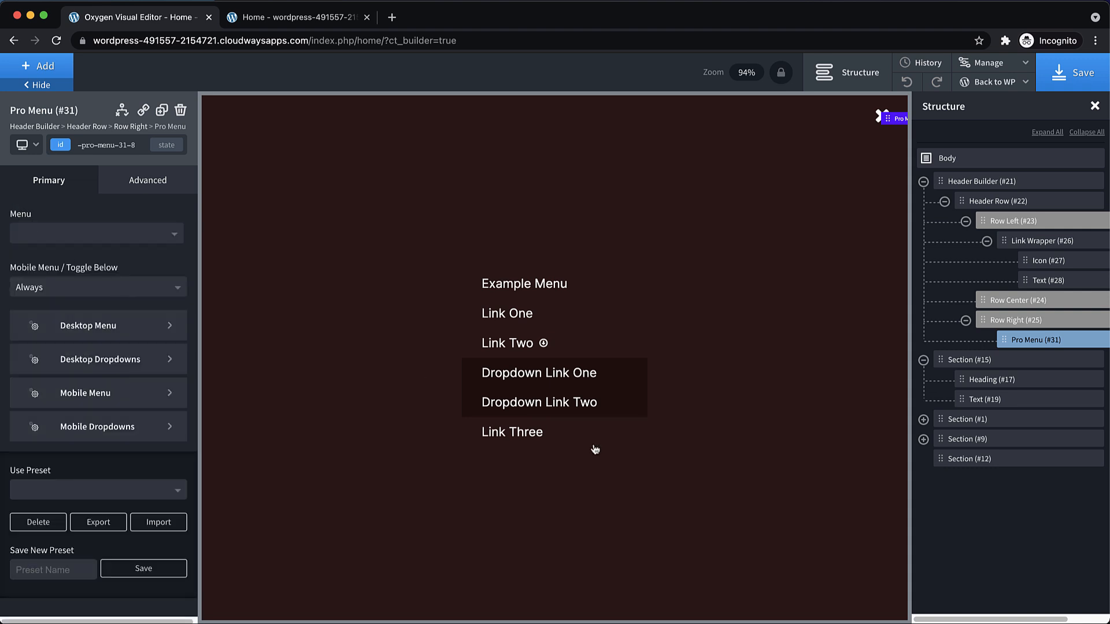
click(117, 424)
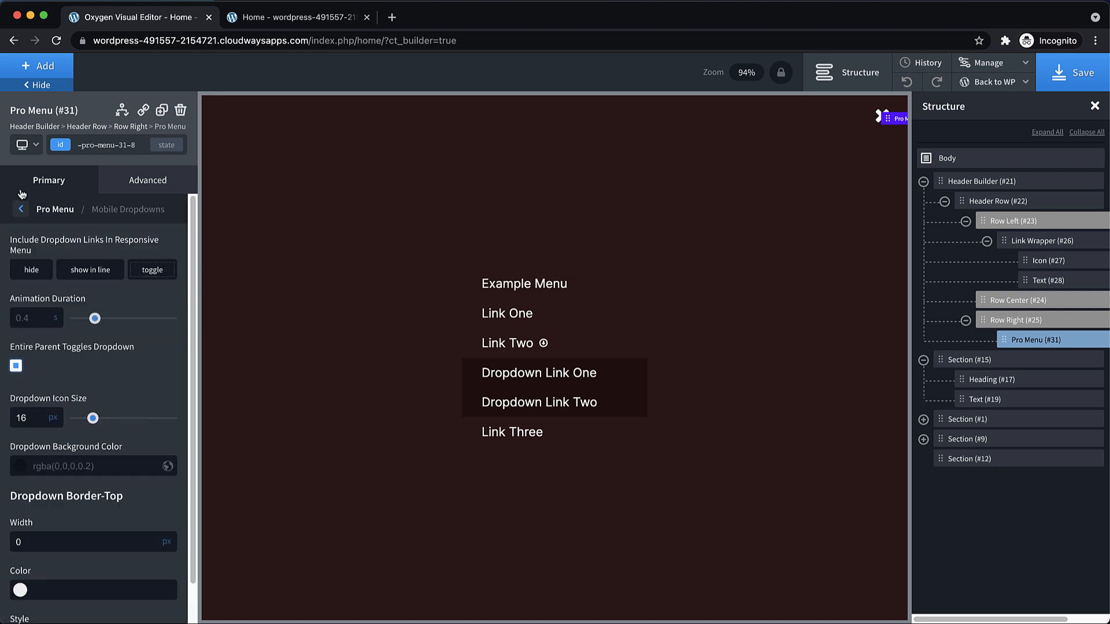
click(21, 210)
click(112, 335)
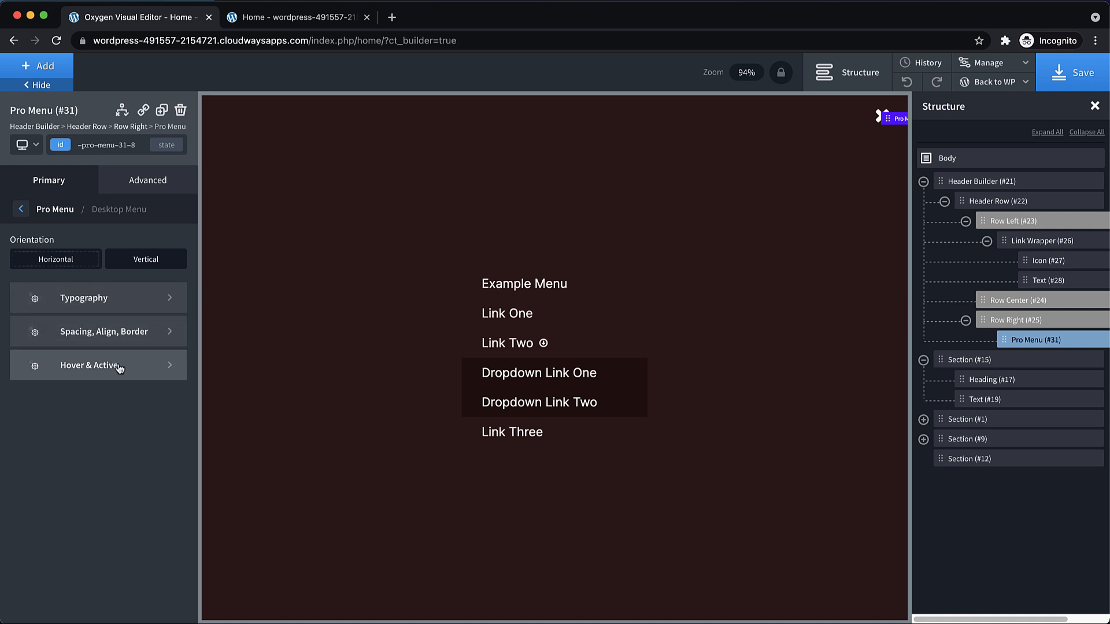
click(21, 210)
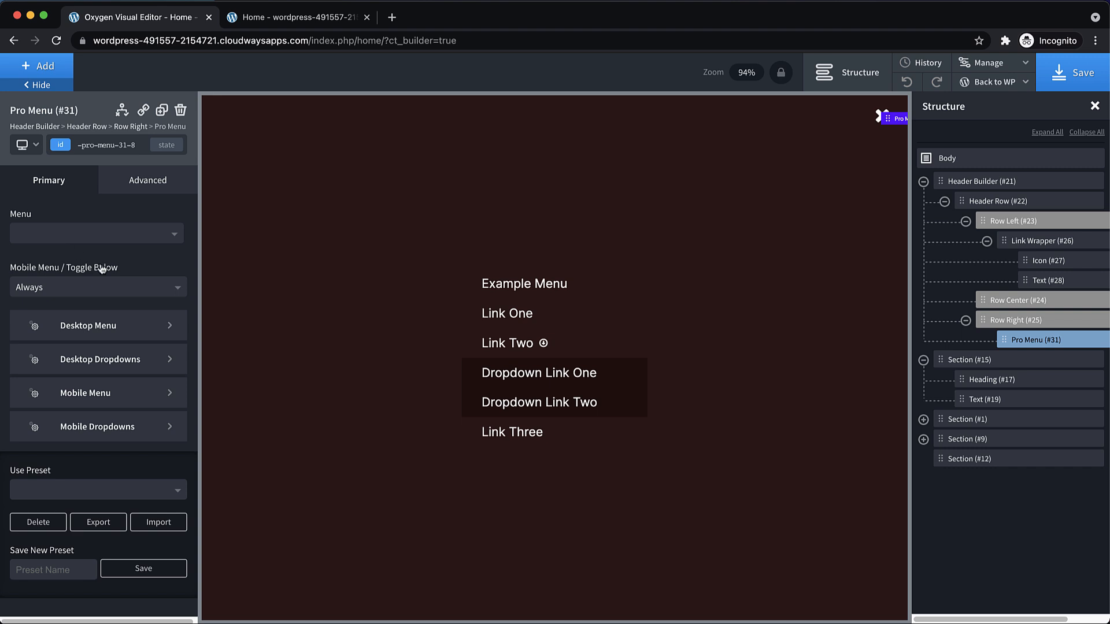
click(137, 360)
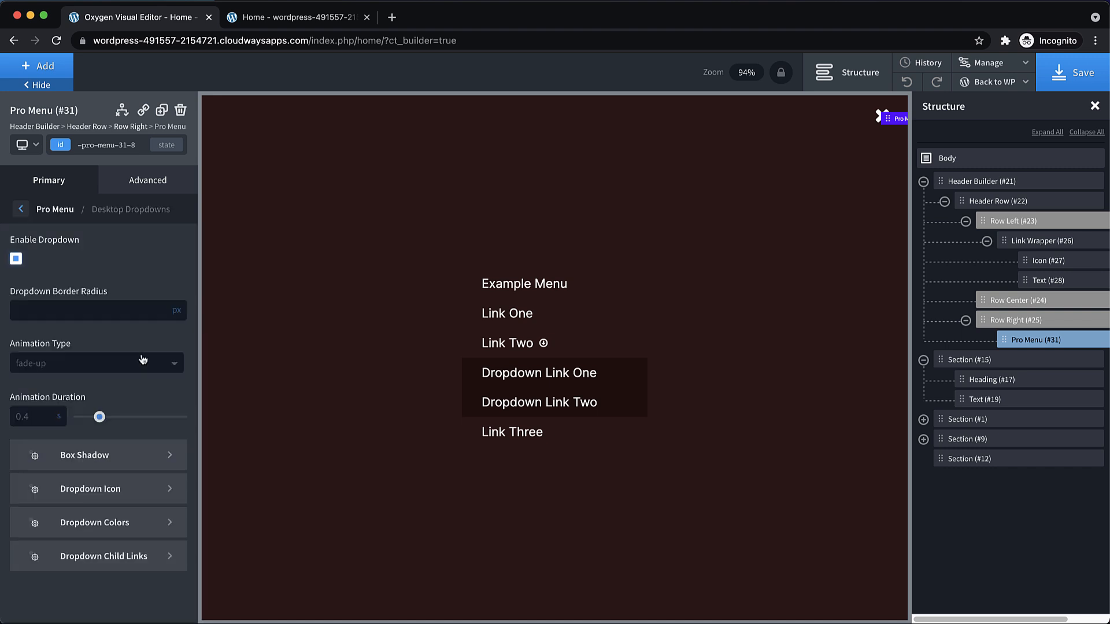
click(145, 492)
double_click(69, 353)
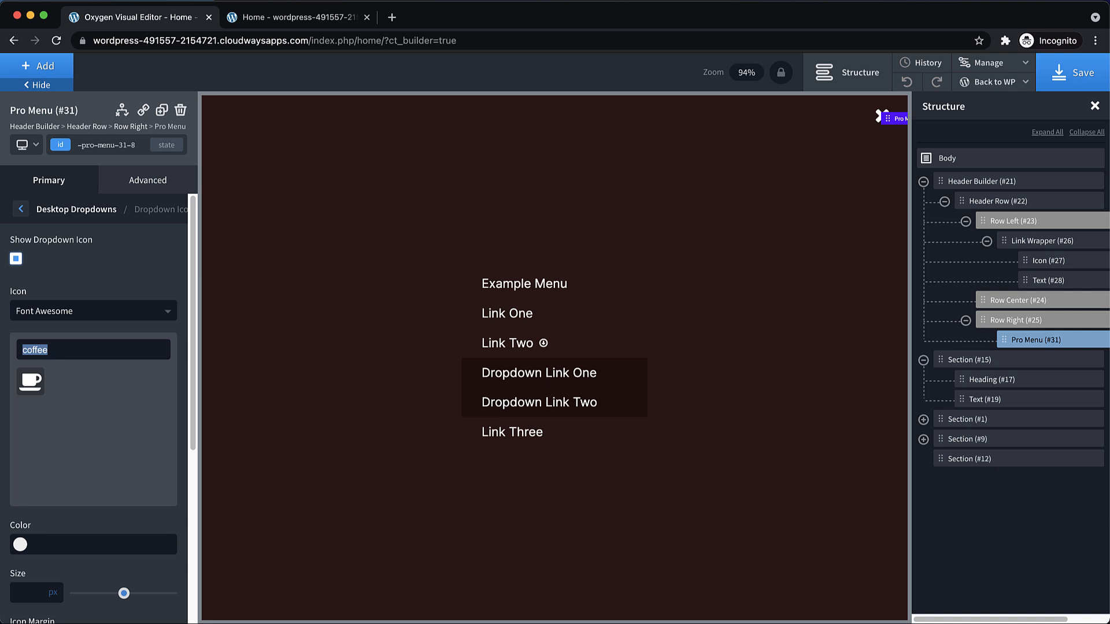
text(chevron-down)
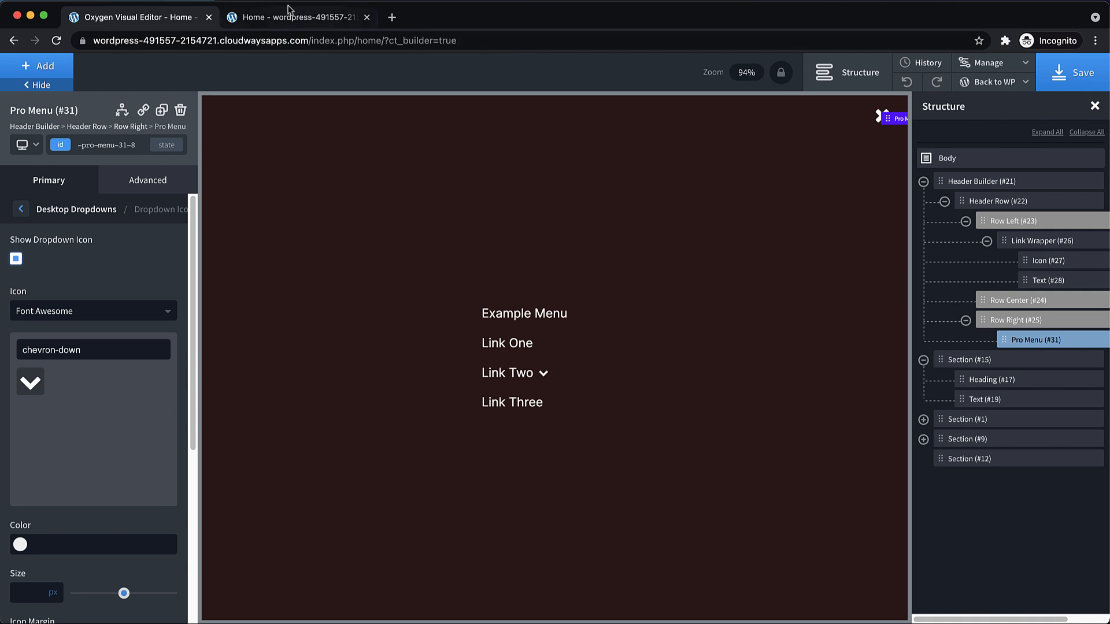
Step: Reload the live home page and test opening and closing the full-screen menu and its Link Two dropdown
click(265, 23)
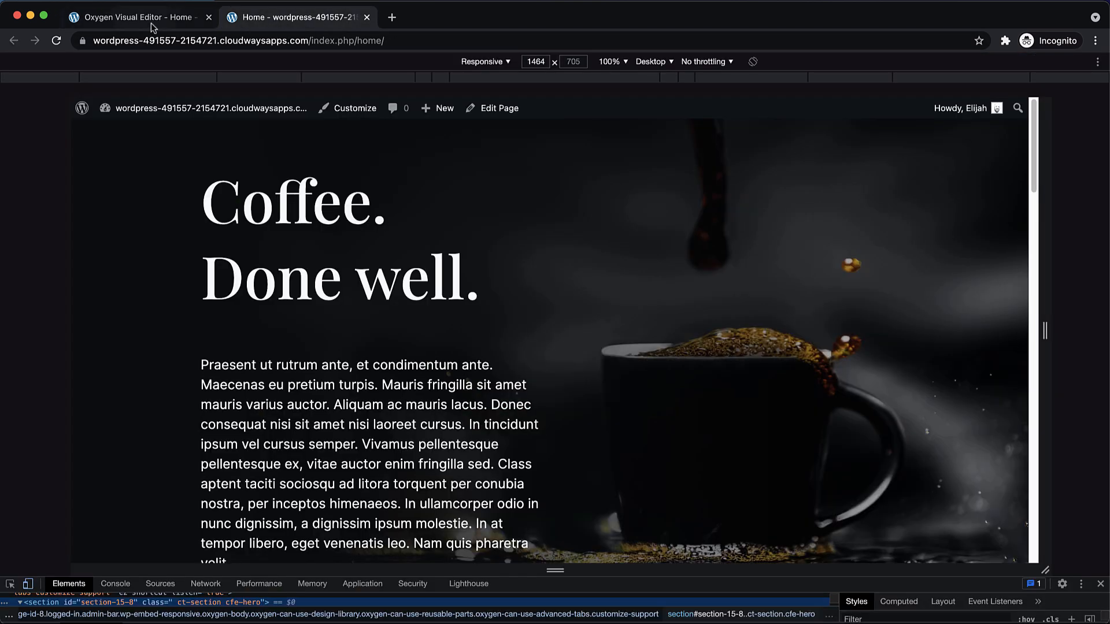
click(57, 40)
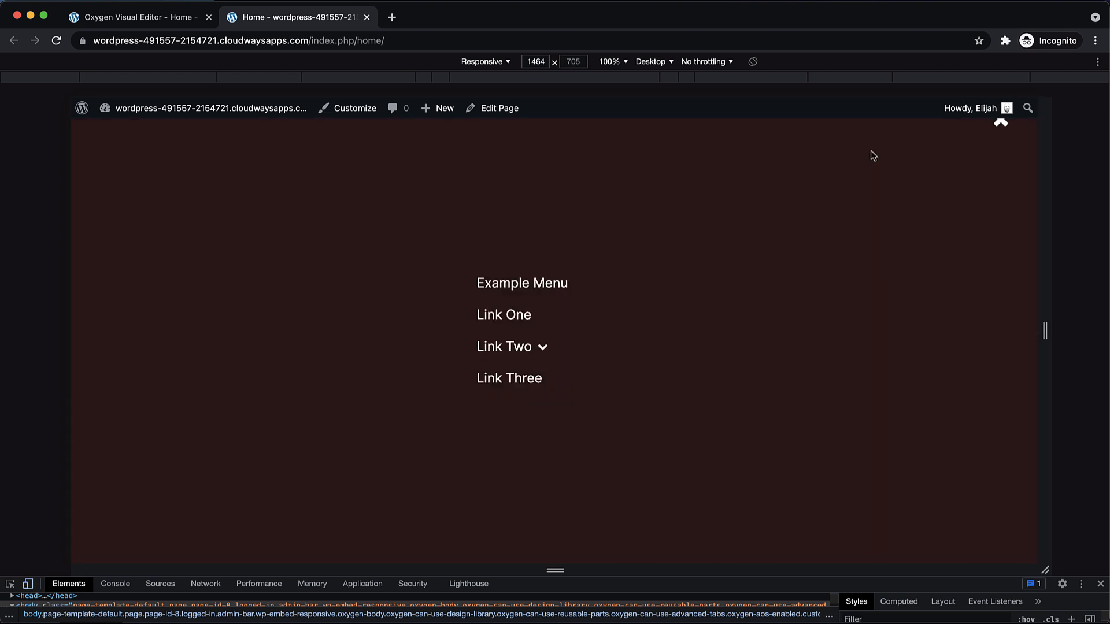
click(876, 152)
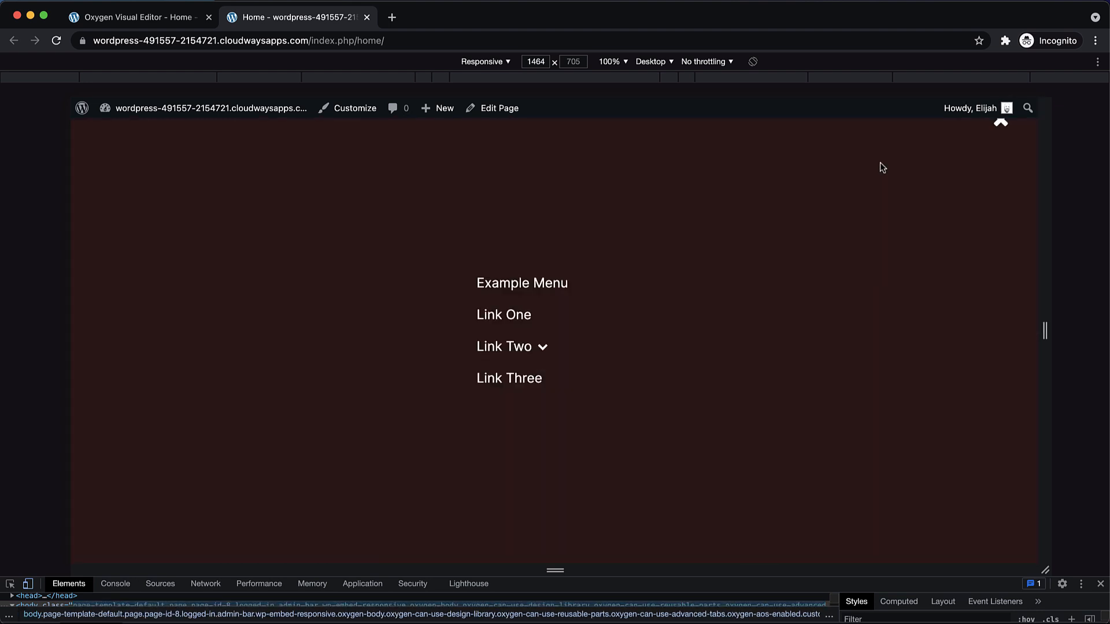
click(542, 348)
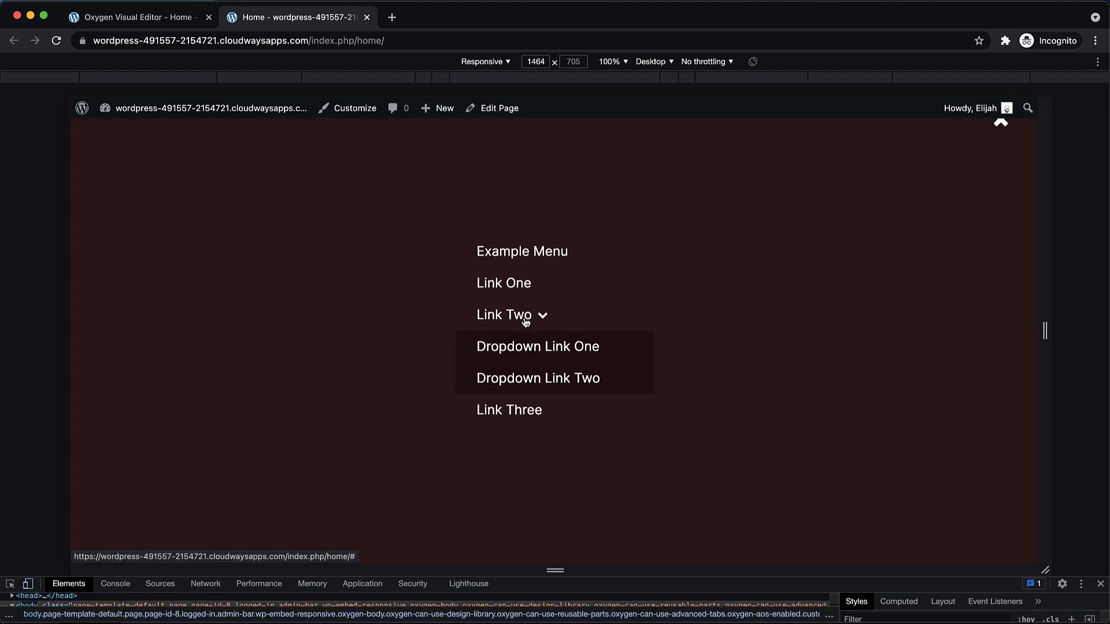
click(543, 317)
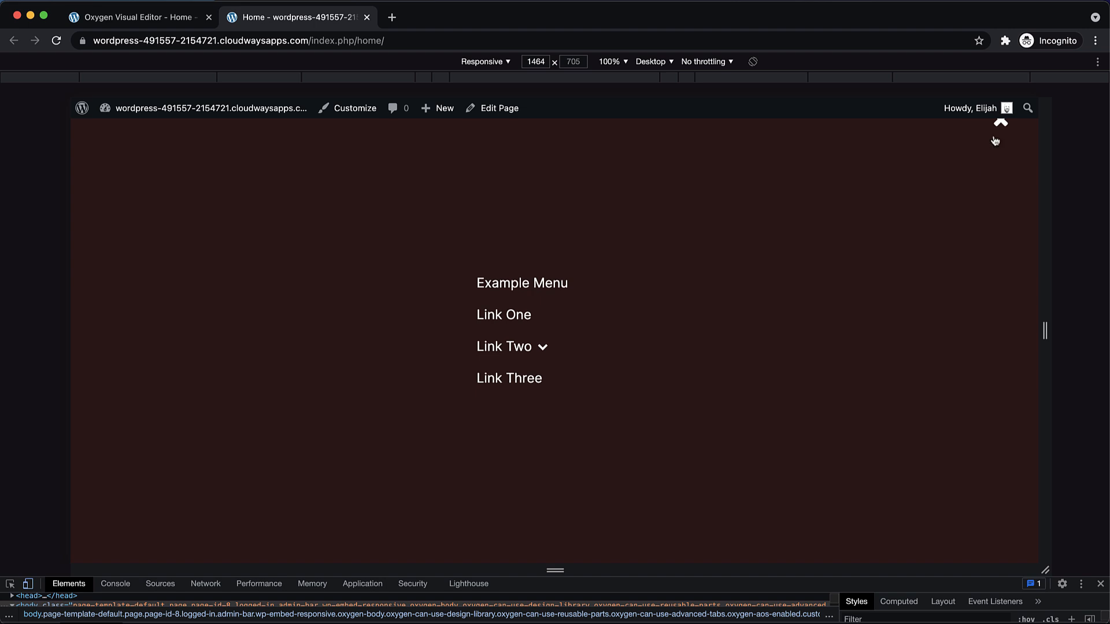
click(1002, 123)
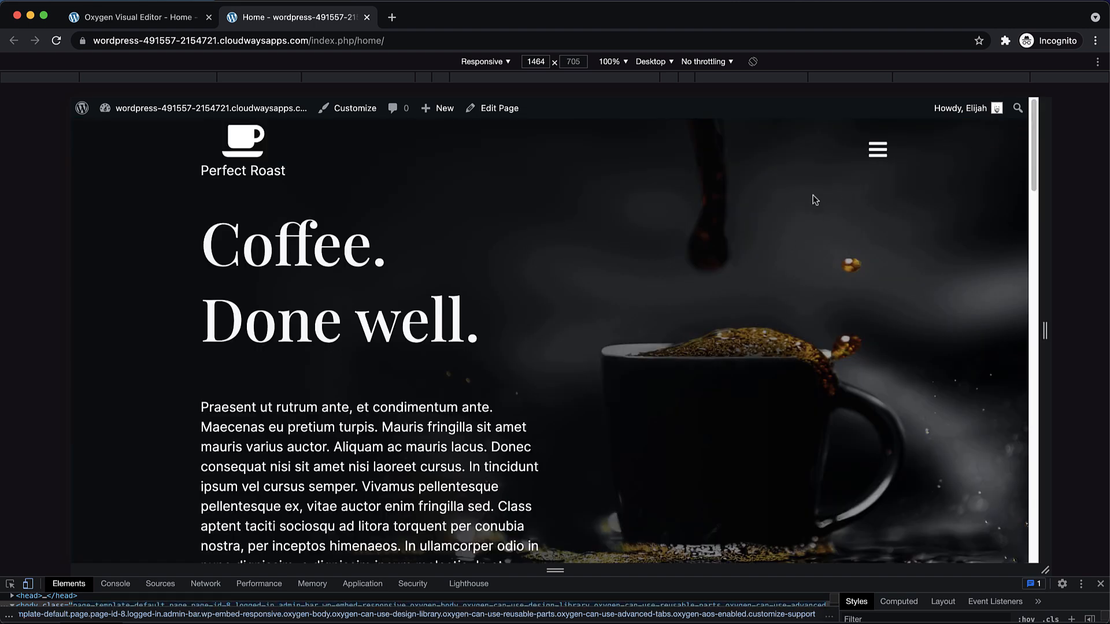
click(881, 150)
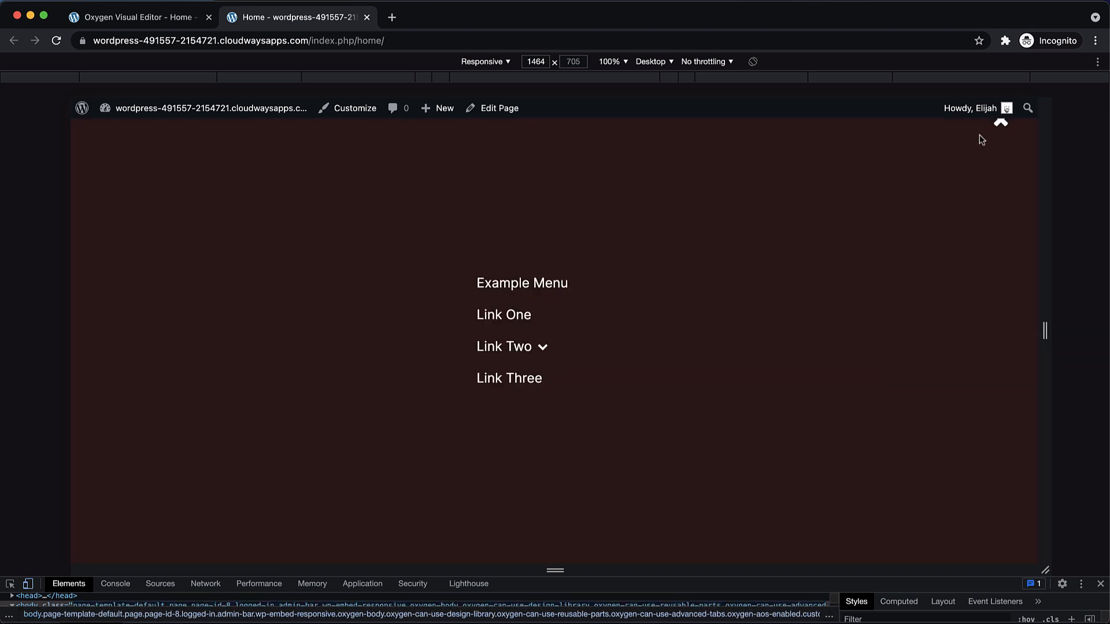
click(1001, 123)
Step: Narrow the responsive preview to about 352 px, check the opened mobile menu at that width, and widen the preview again
mouse_move(1045, 330)
mouse_down()
mouse_move(665, 337)
mouse_move(685, 334)
mouse_up()
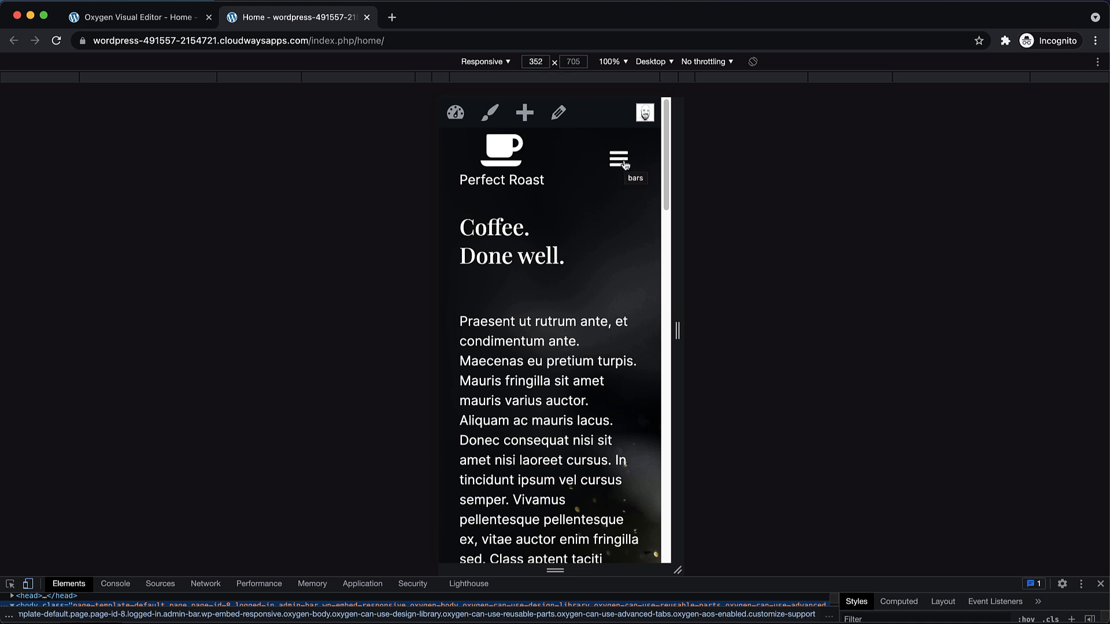
click(620, 162)
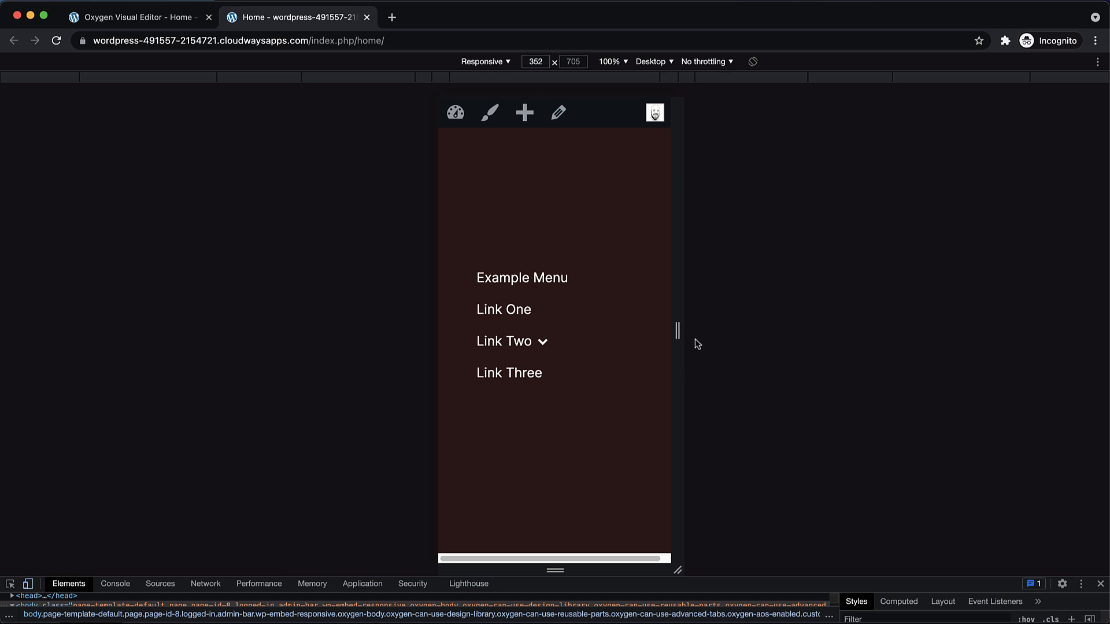
drag(678, 331, 1064, 359)
Step: Return to the Oxygen editor, close the full-screen menu preview and save the page
click(162, 18)
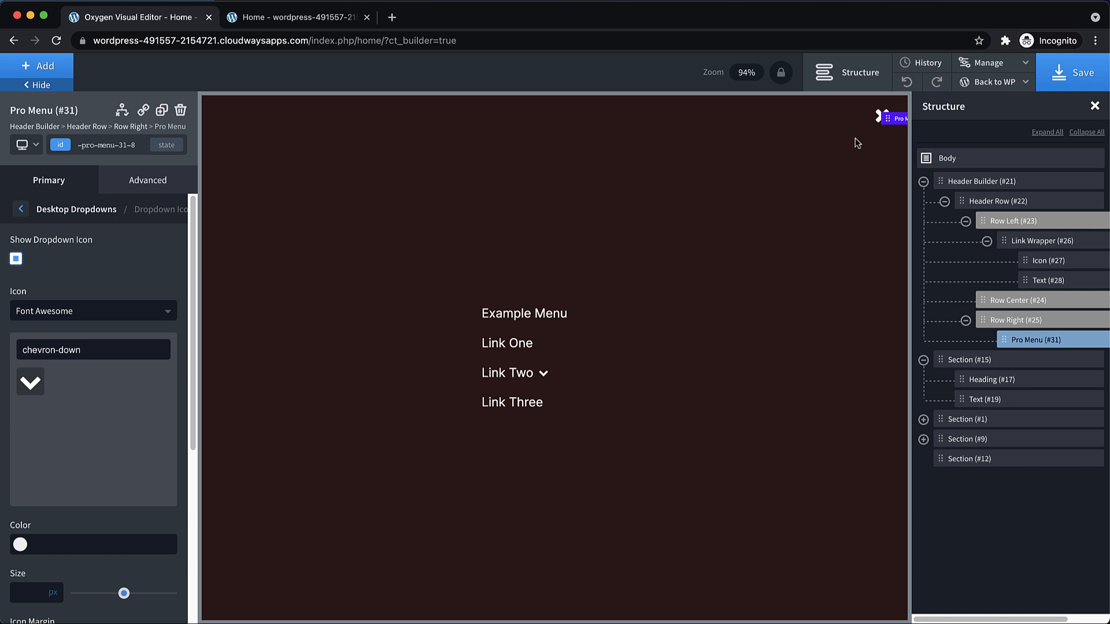
click(878, 117)
click(1073, 76)
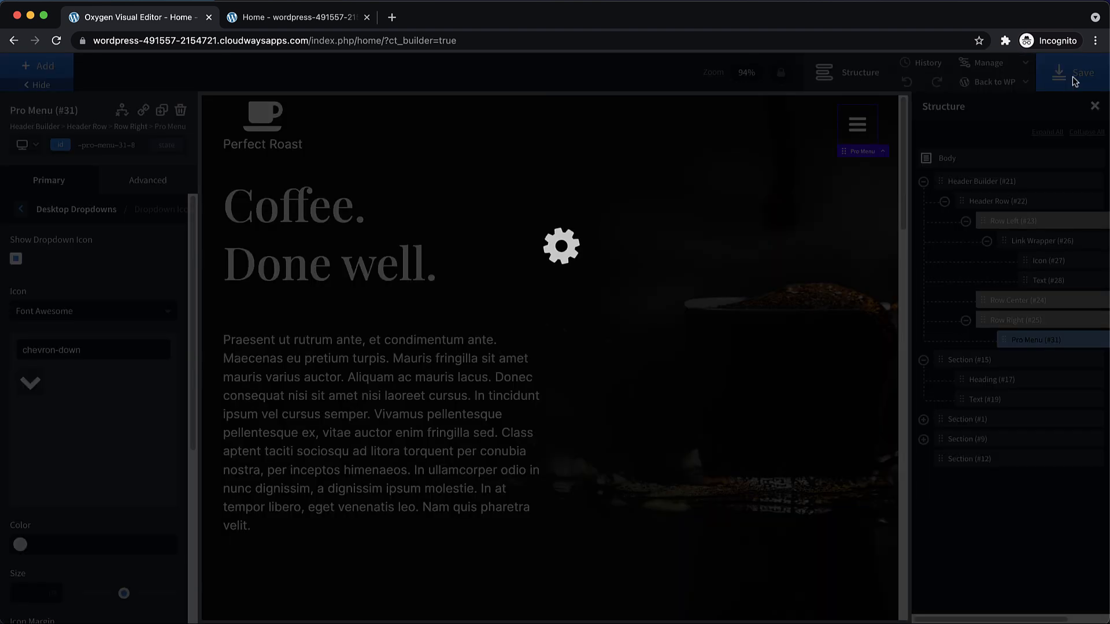